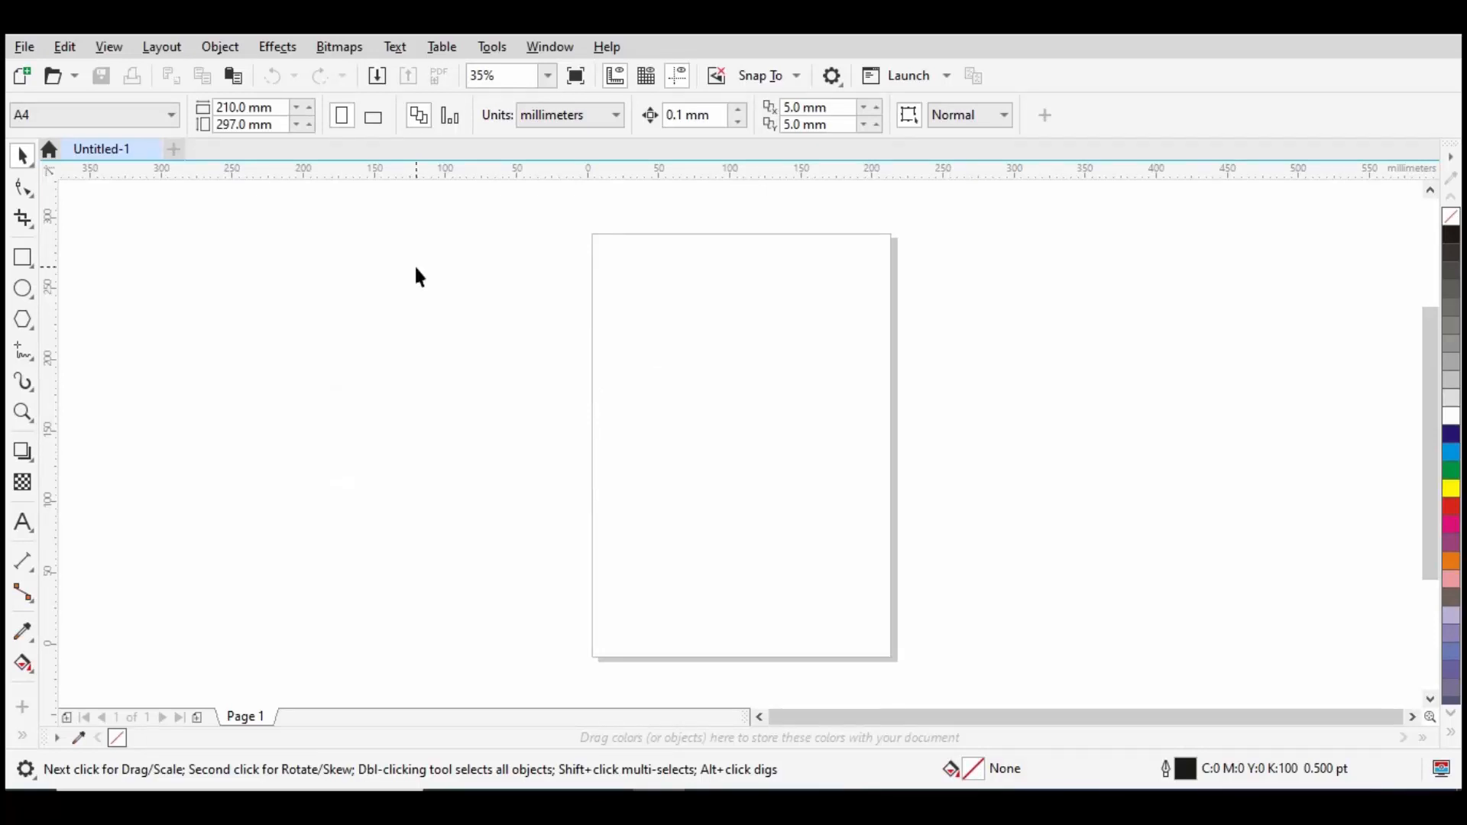
Step: Draw several curves with the Freehand tool, the first about 326 mm wide and 152 mm high, and clear them from the drawing
click(29, 360)
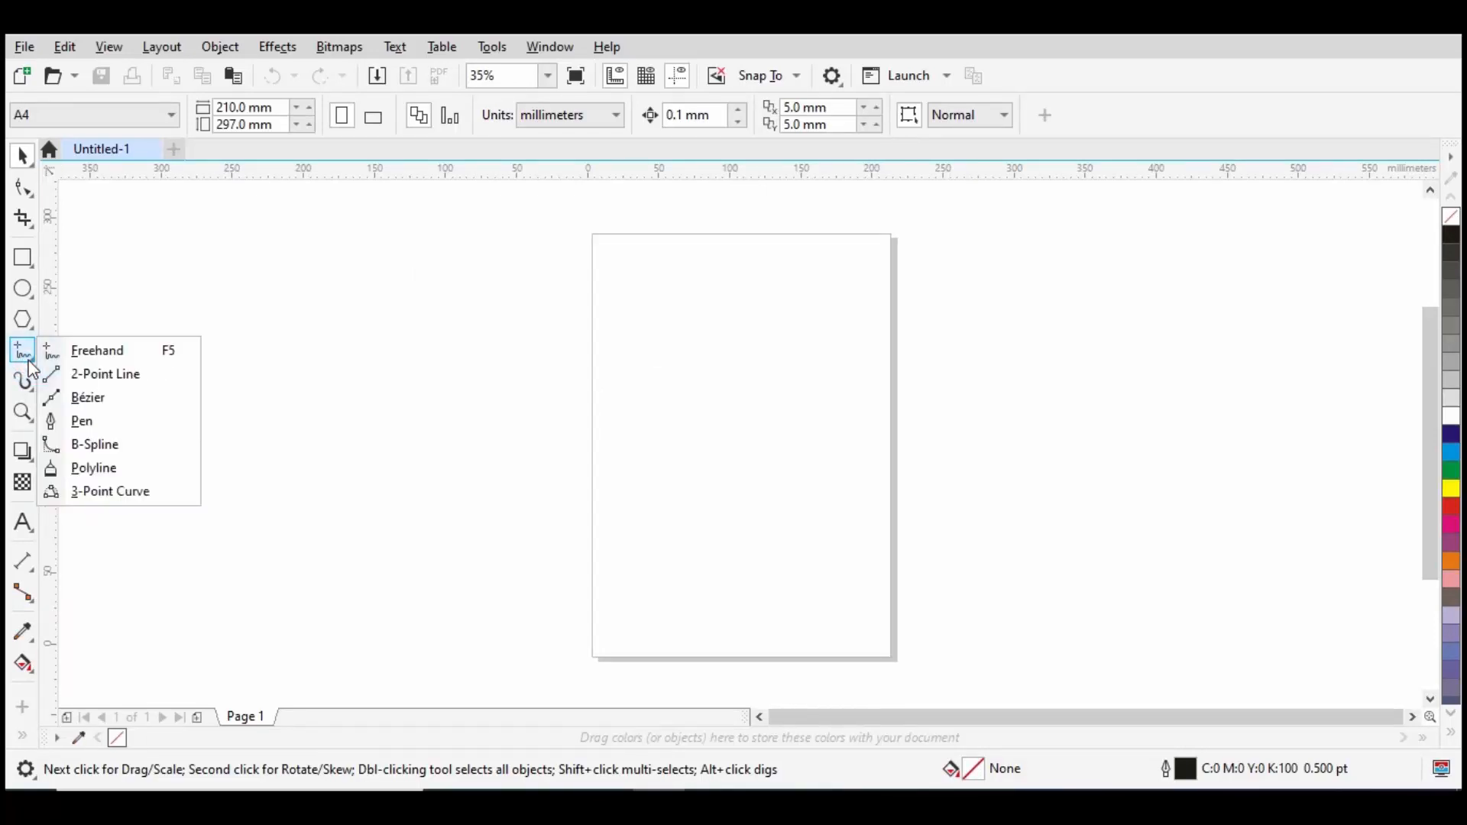
click(569, 440)
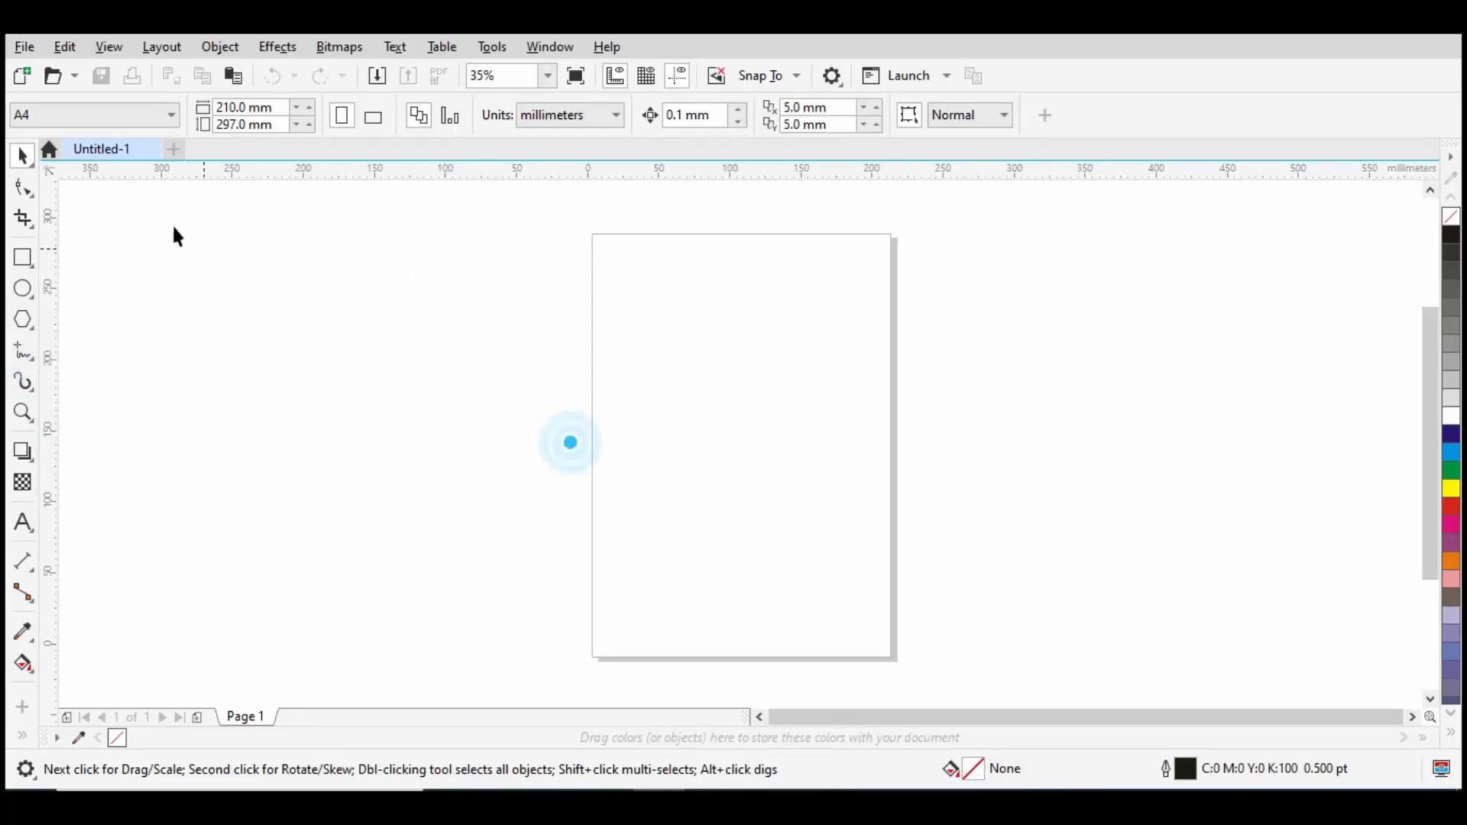
click(28, 354)
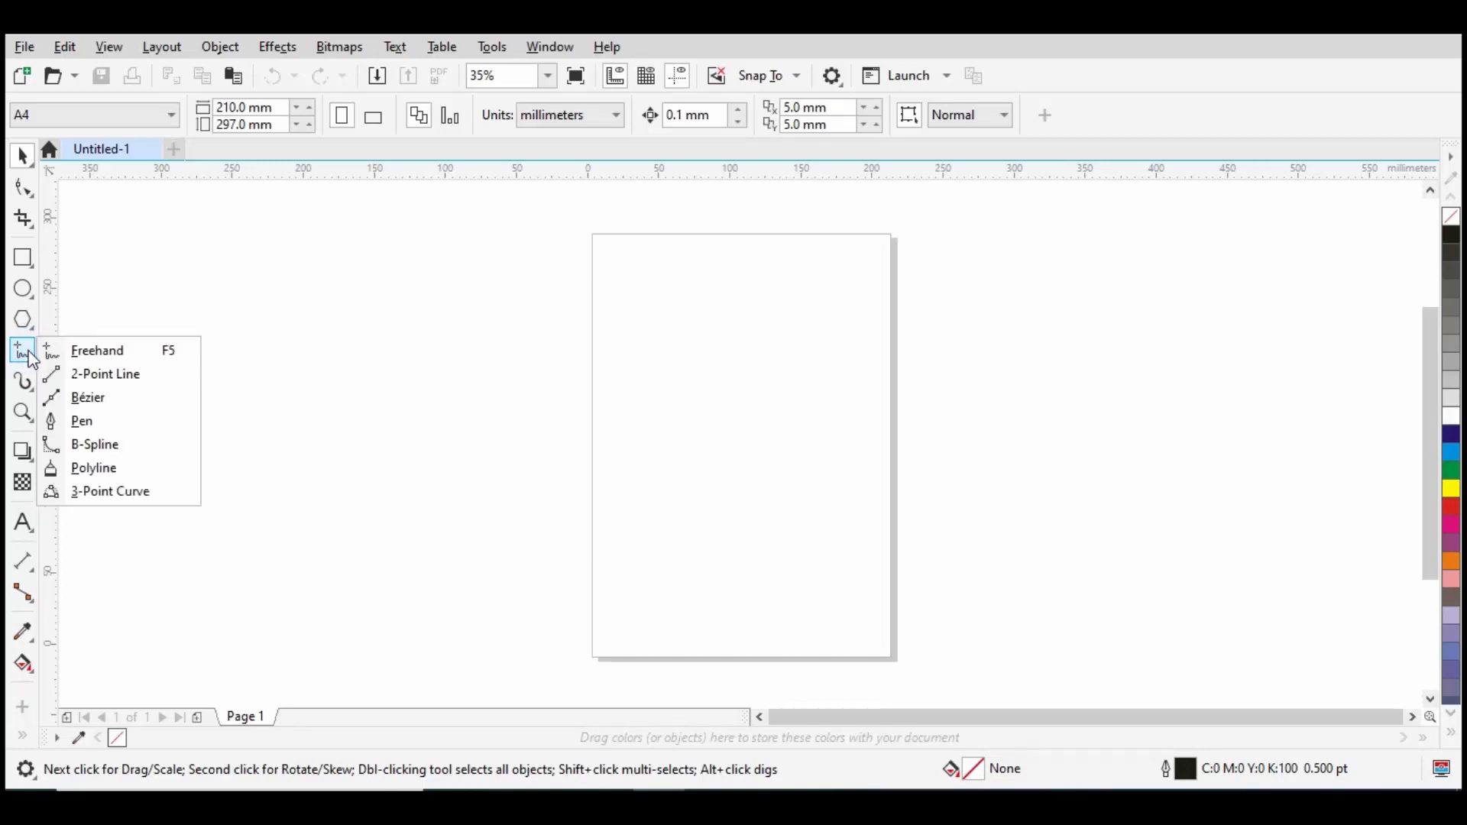
click(22, 350)
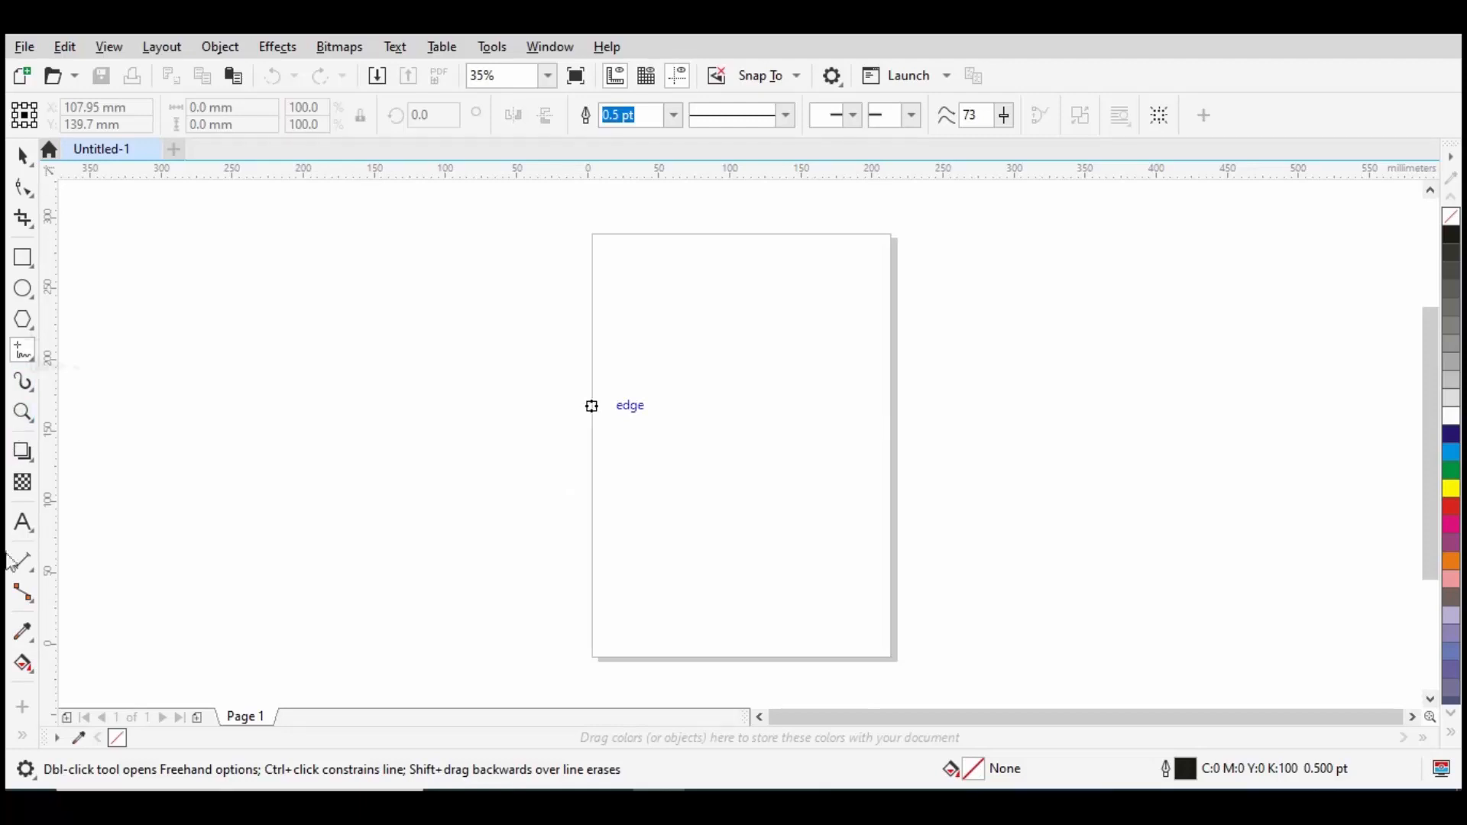
click(29, 360)
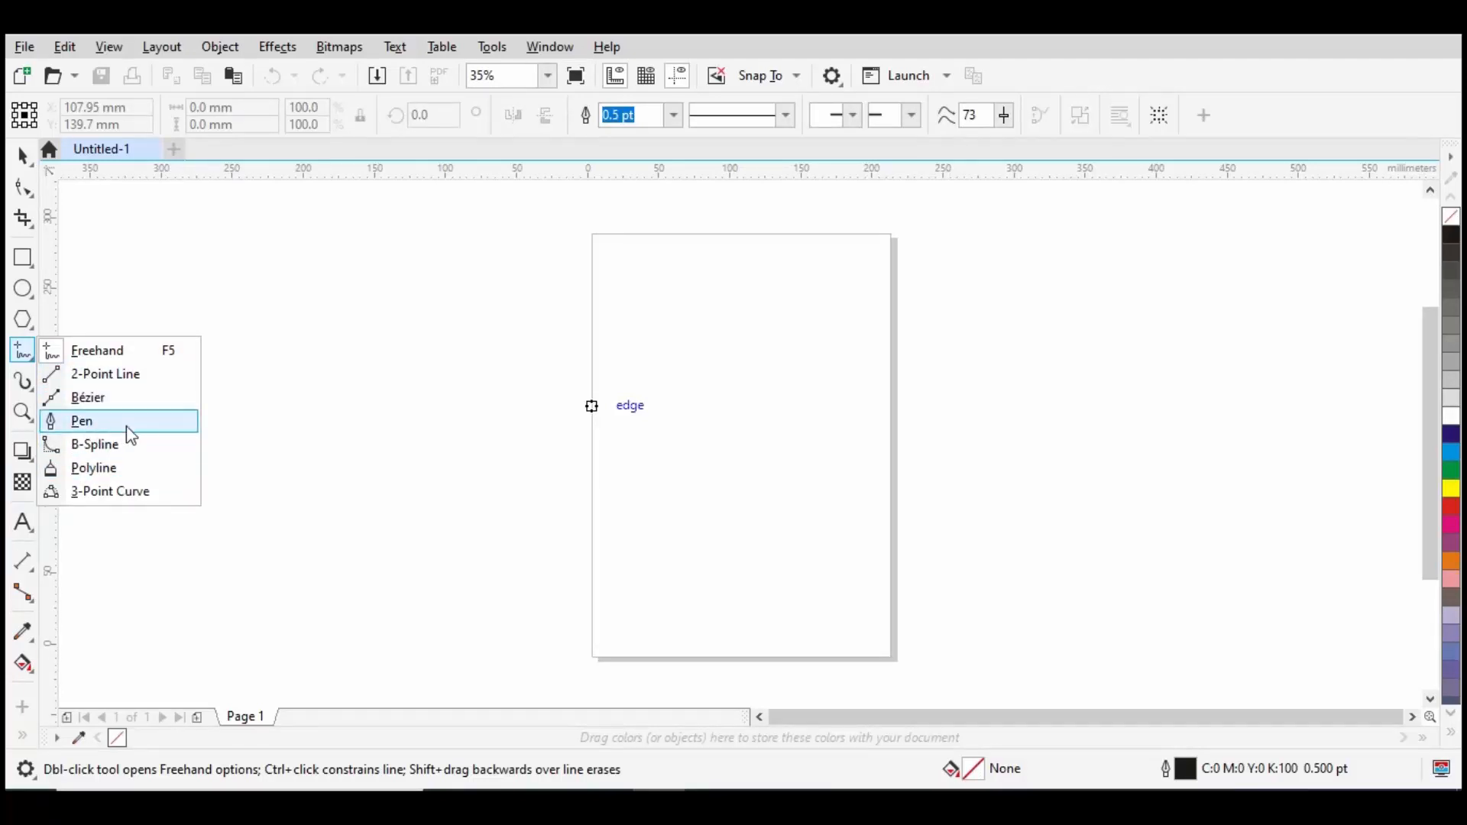
click(95, 351)
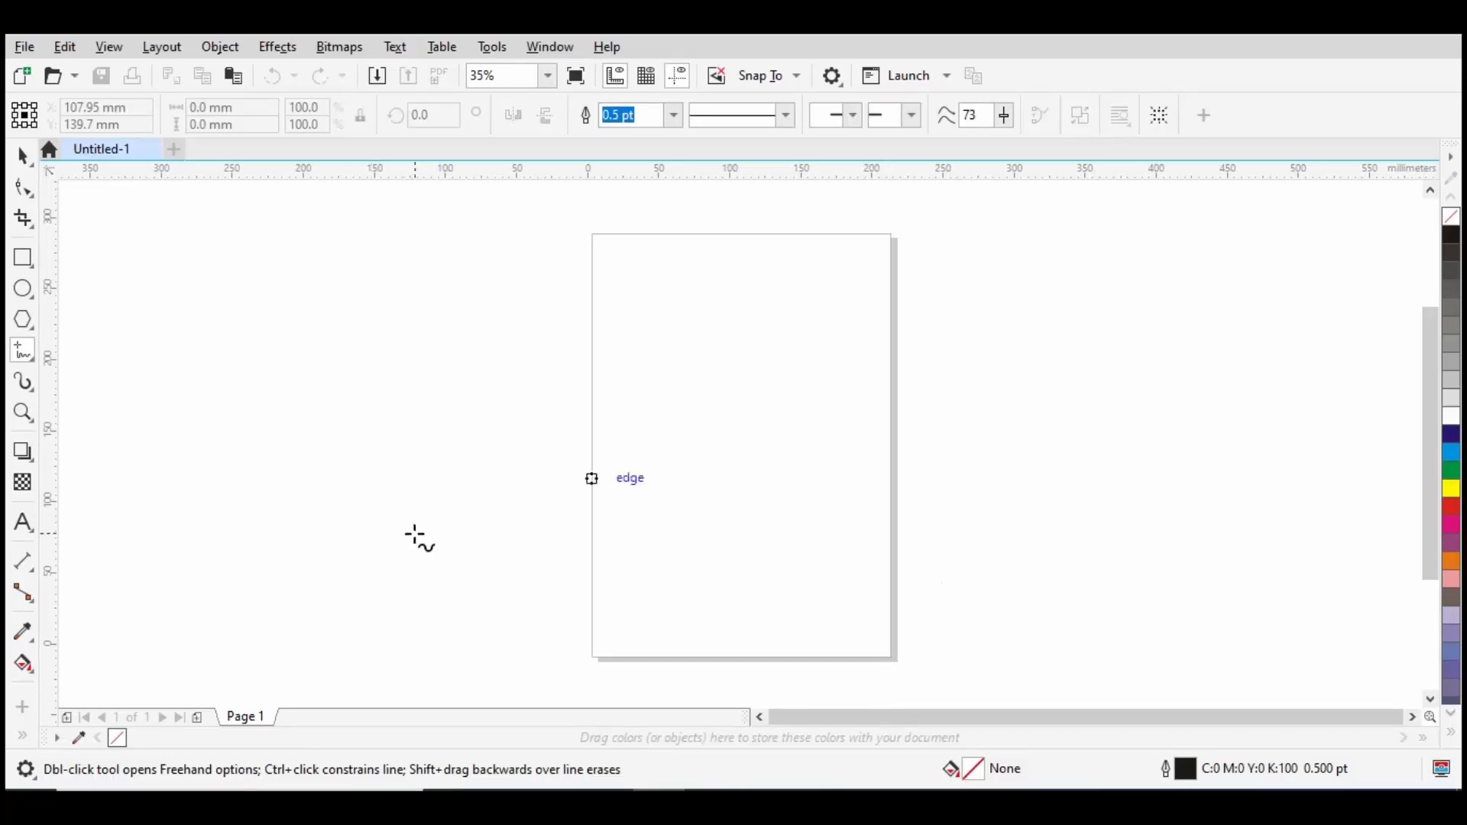
mouse_move(427, 517)
mouse_down()
mouse_move(554, 386)
mouse_move(696, 389)
mouse_move(853, 344)
mouse_move(890, 300)
mouse_up()
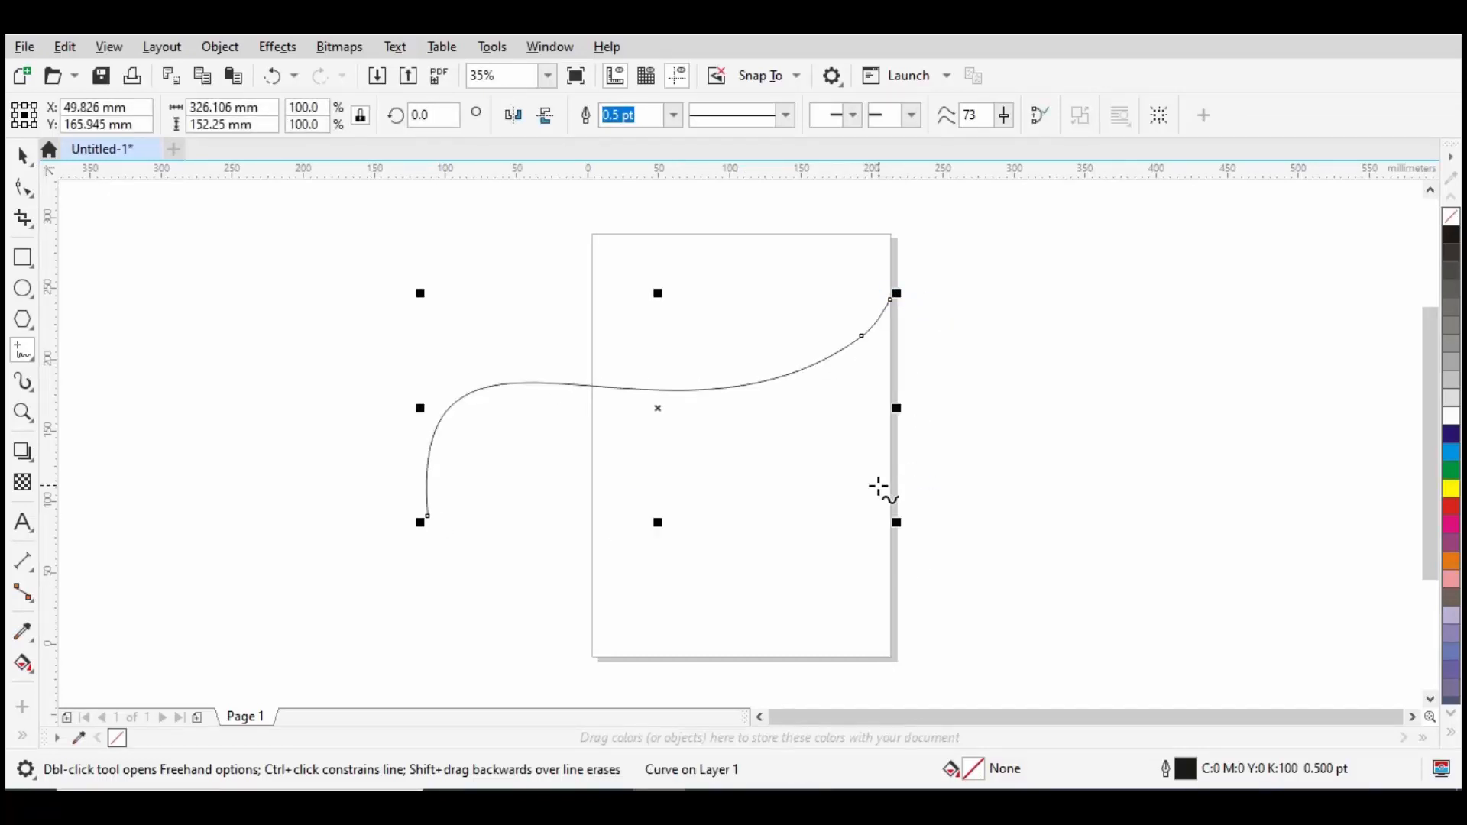
mouse_move(456, 542)
mouse_down()
mouse_move(936, 481)
mouse_move(1124, 400)
mouse_up()
mouse_move(435, 529)
mouse_down()
mouse_move(962, 386)
mouse_move(1065, 315)
mouse_up()
drag(1124, 401, 429, 547)
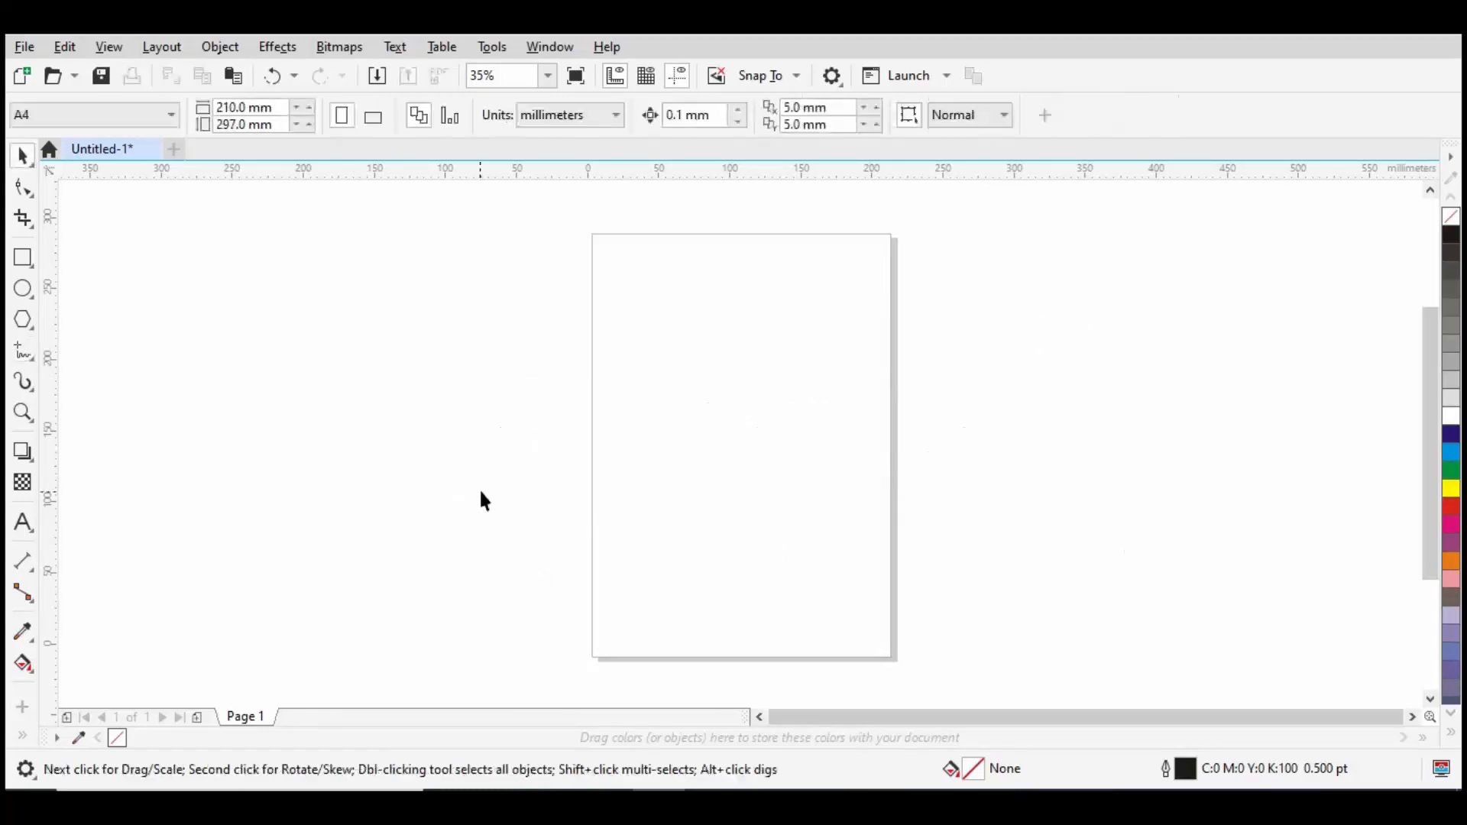
Step: Draw three separate straight lines with the Freehand tool, the first about 178 mm wide and 135 mm high
key(F5)
click(444, 466)
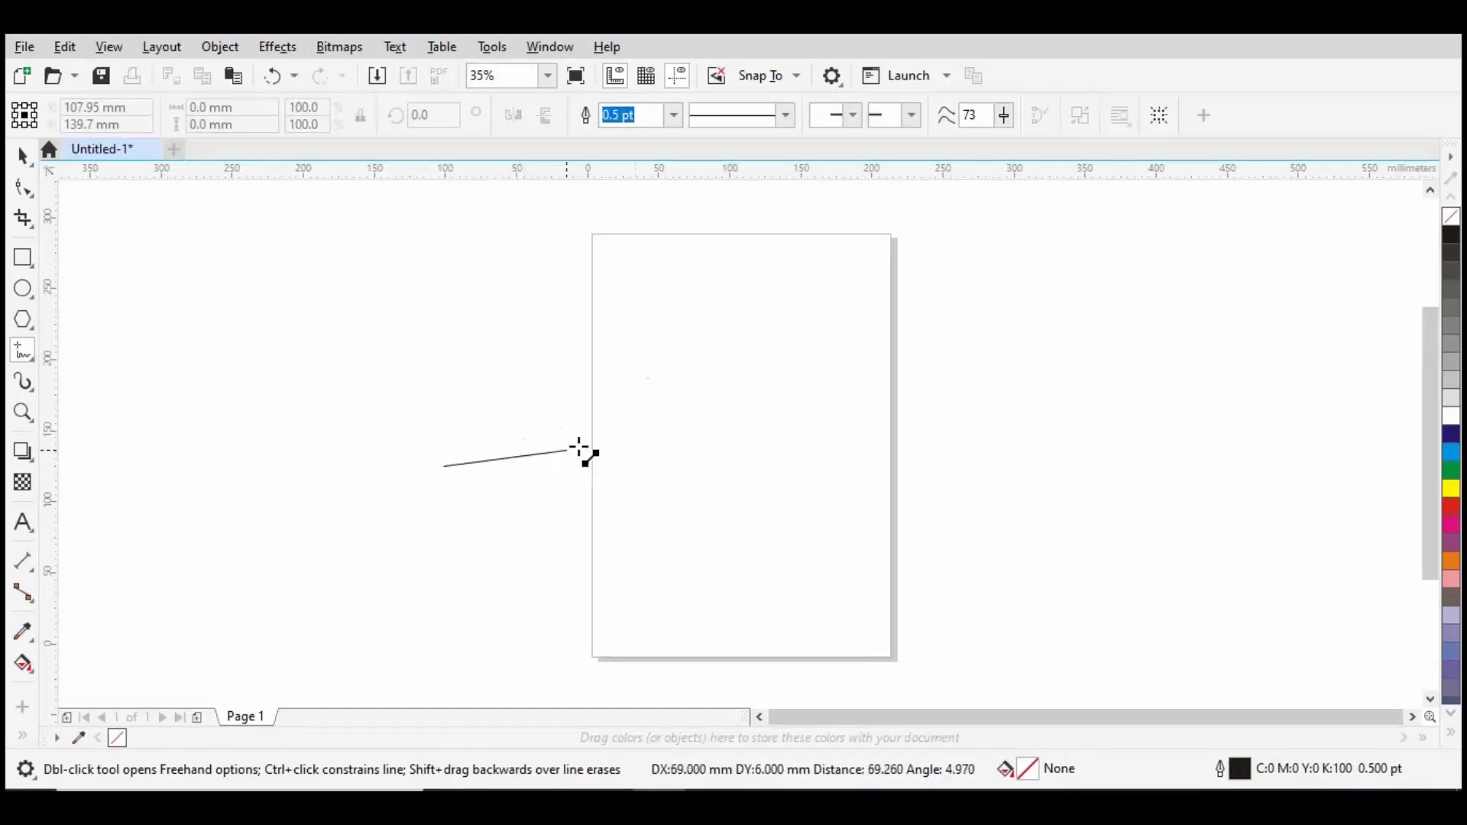
click(697, 273)
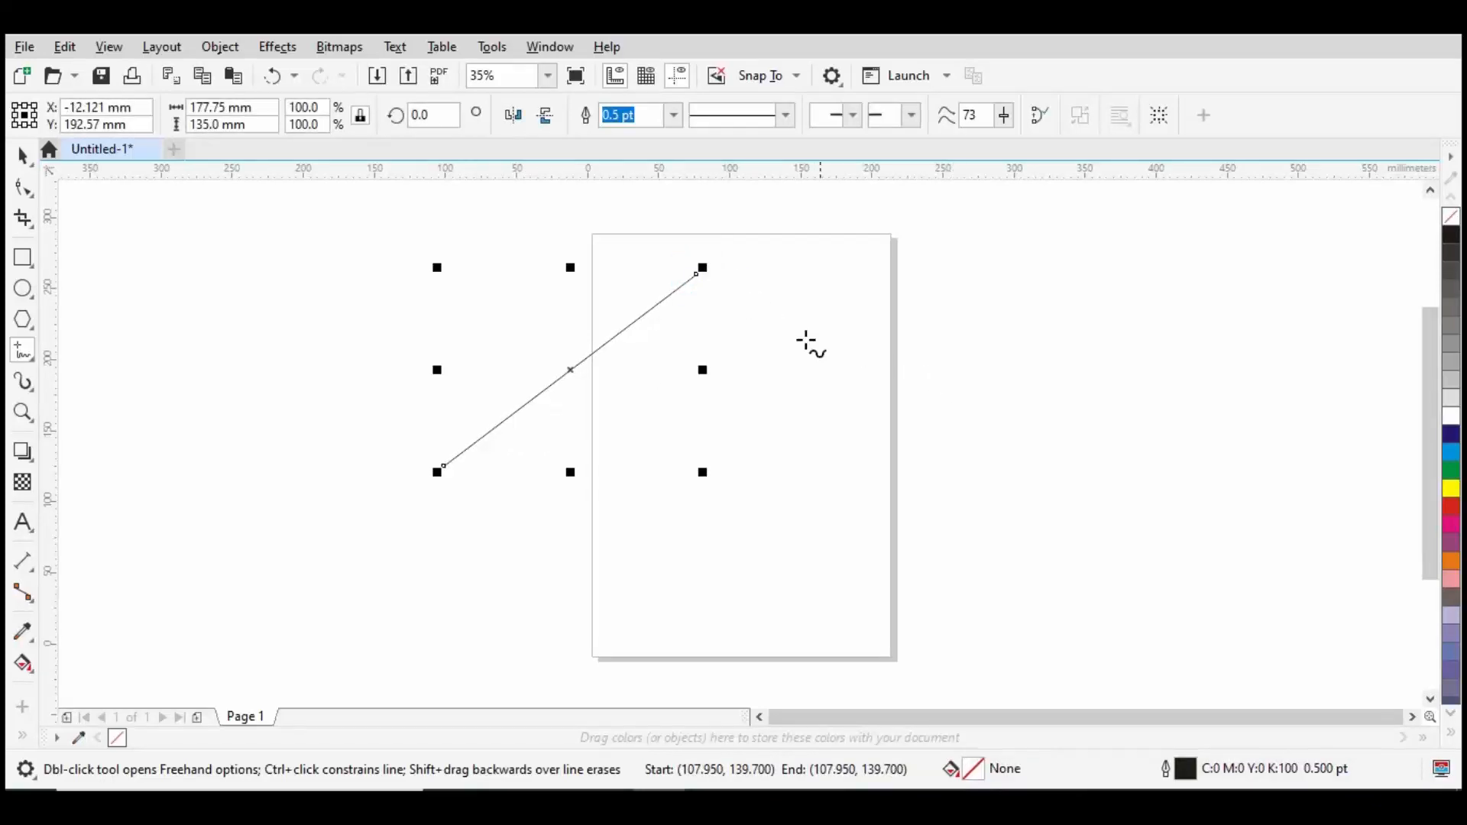
click(845, 317)
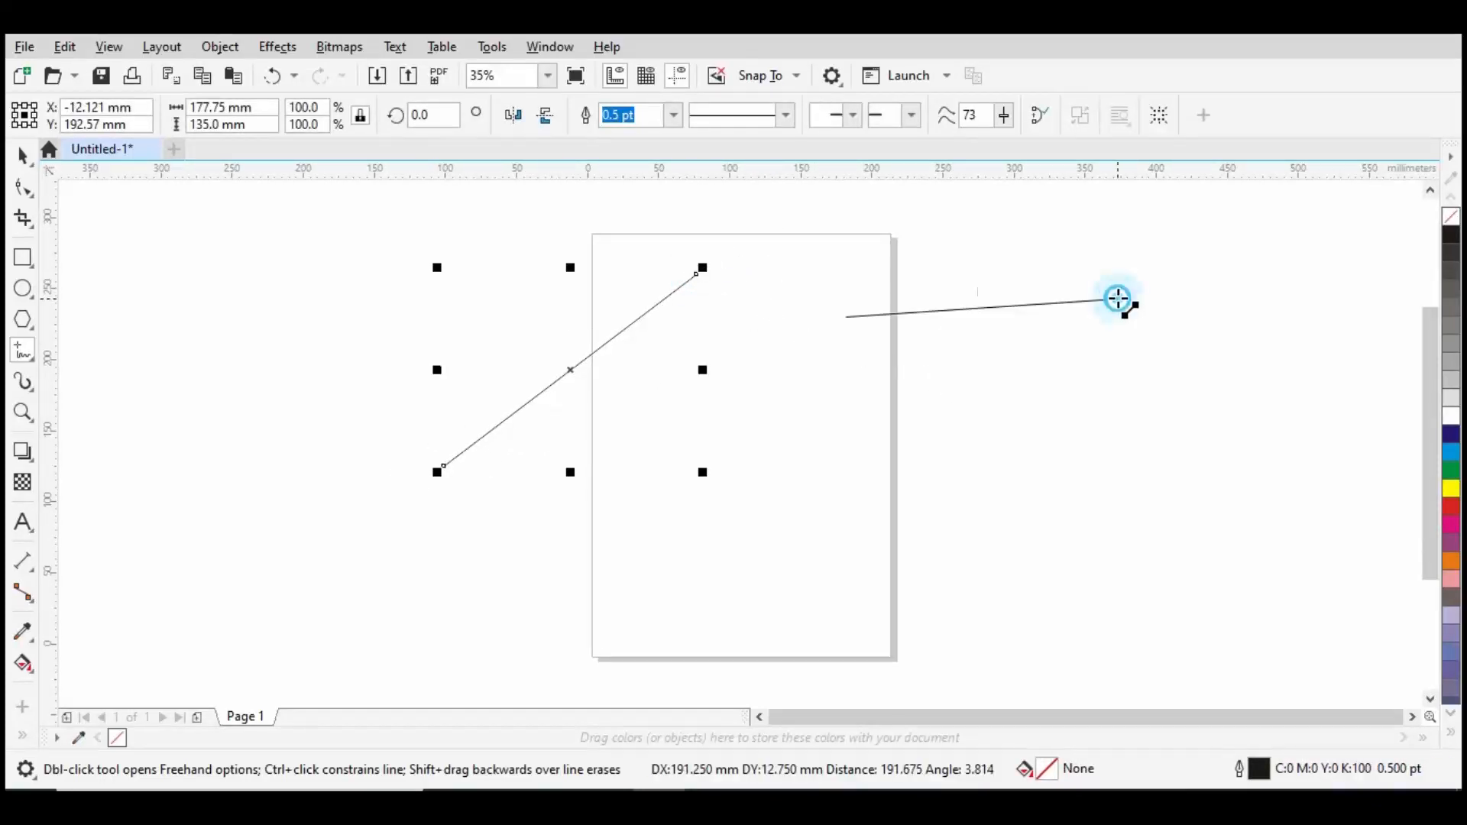
click(1117, 299)
click(712, 506)
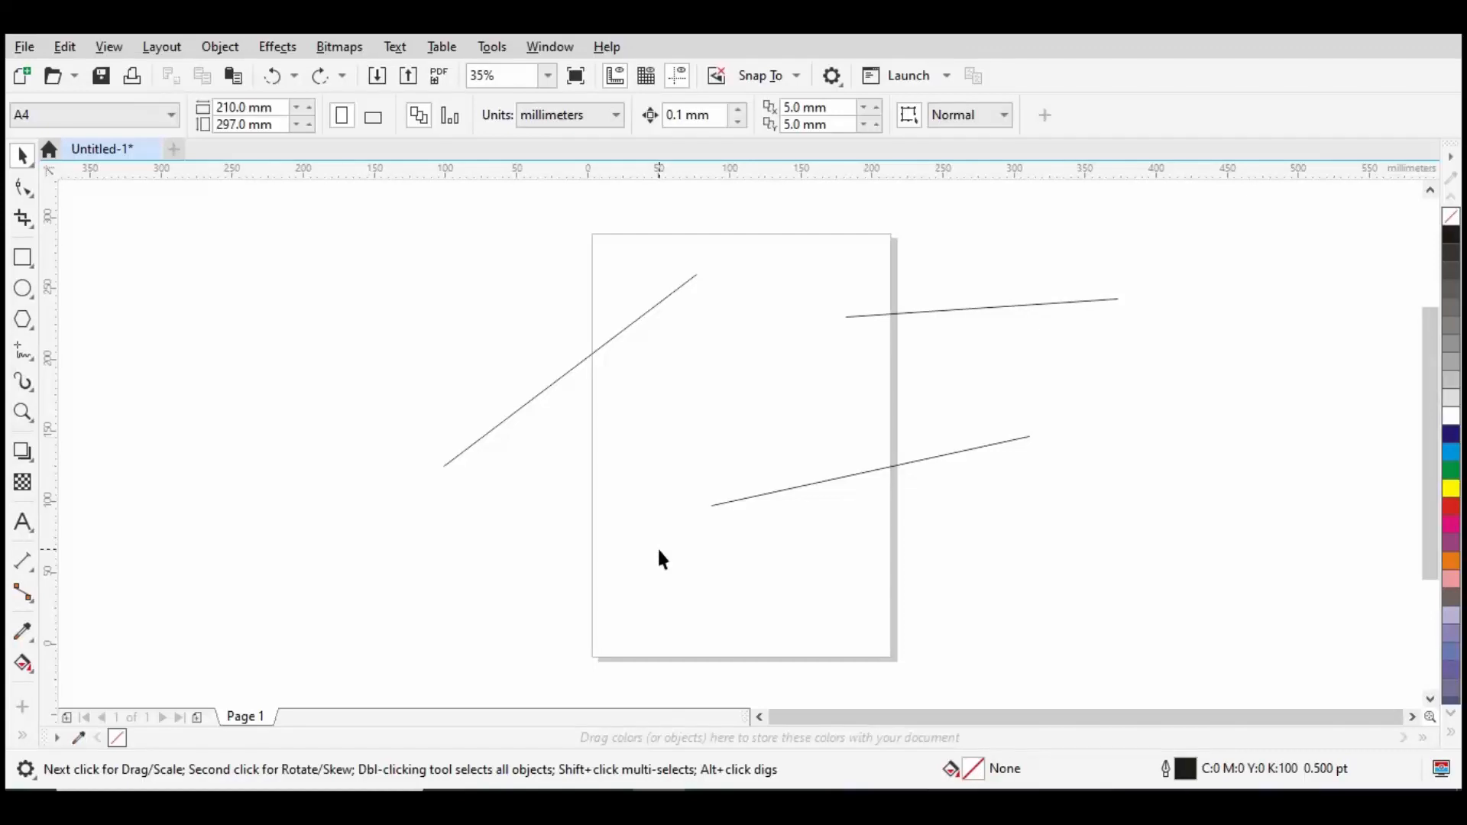
Step: Draw a fourth straight freehand line about 131 mm wide and 22 mm high just below the long diagonal line
key(F5)
click(450, 485)
click(639, 454)
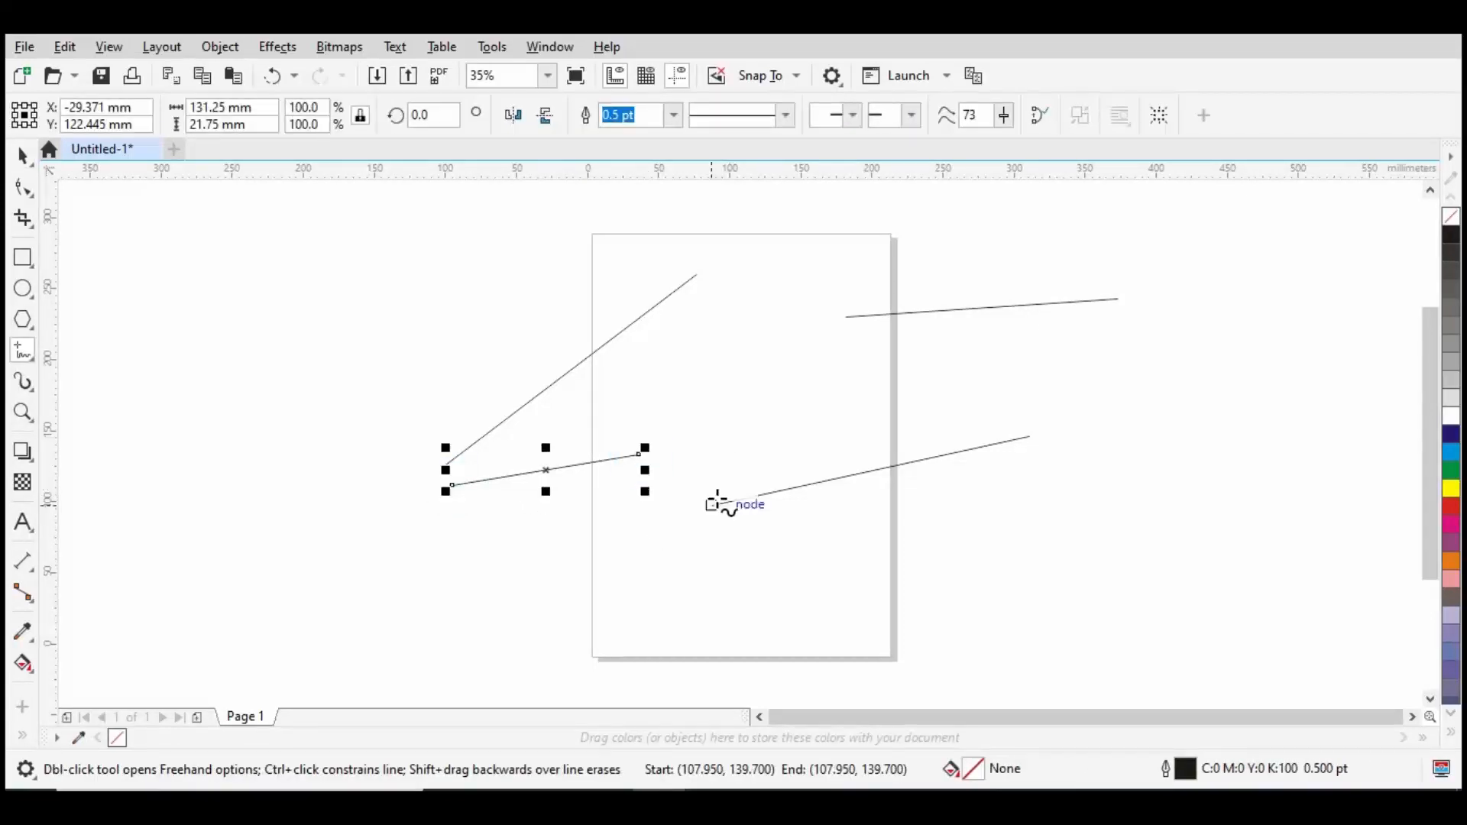
Step: Examine the end nodes of the short line up close with the Shape tool
scroll(557, 485, up, 5)
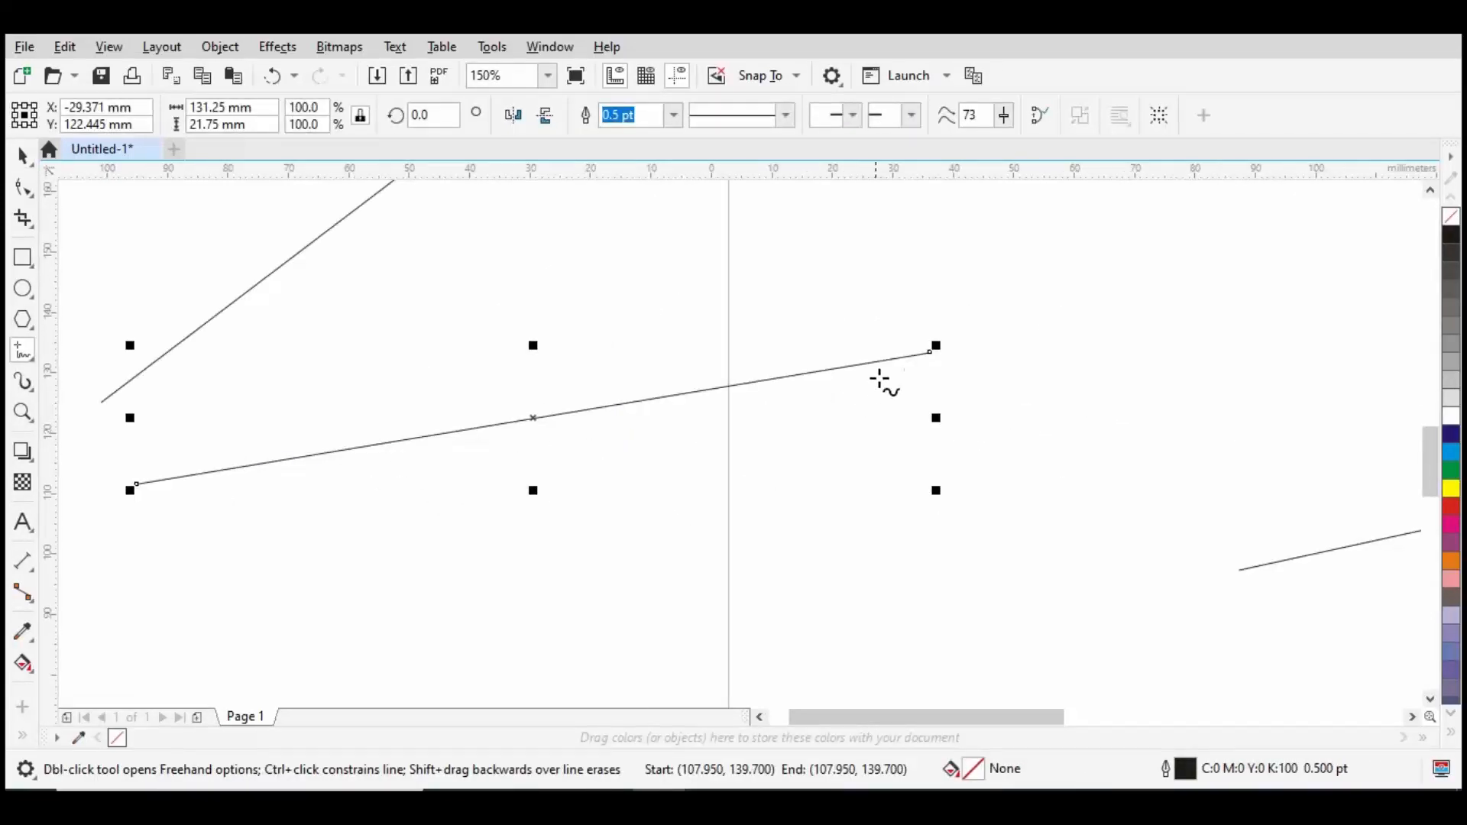
scroll(926, 348, up, 9)
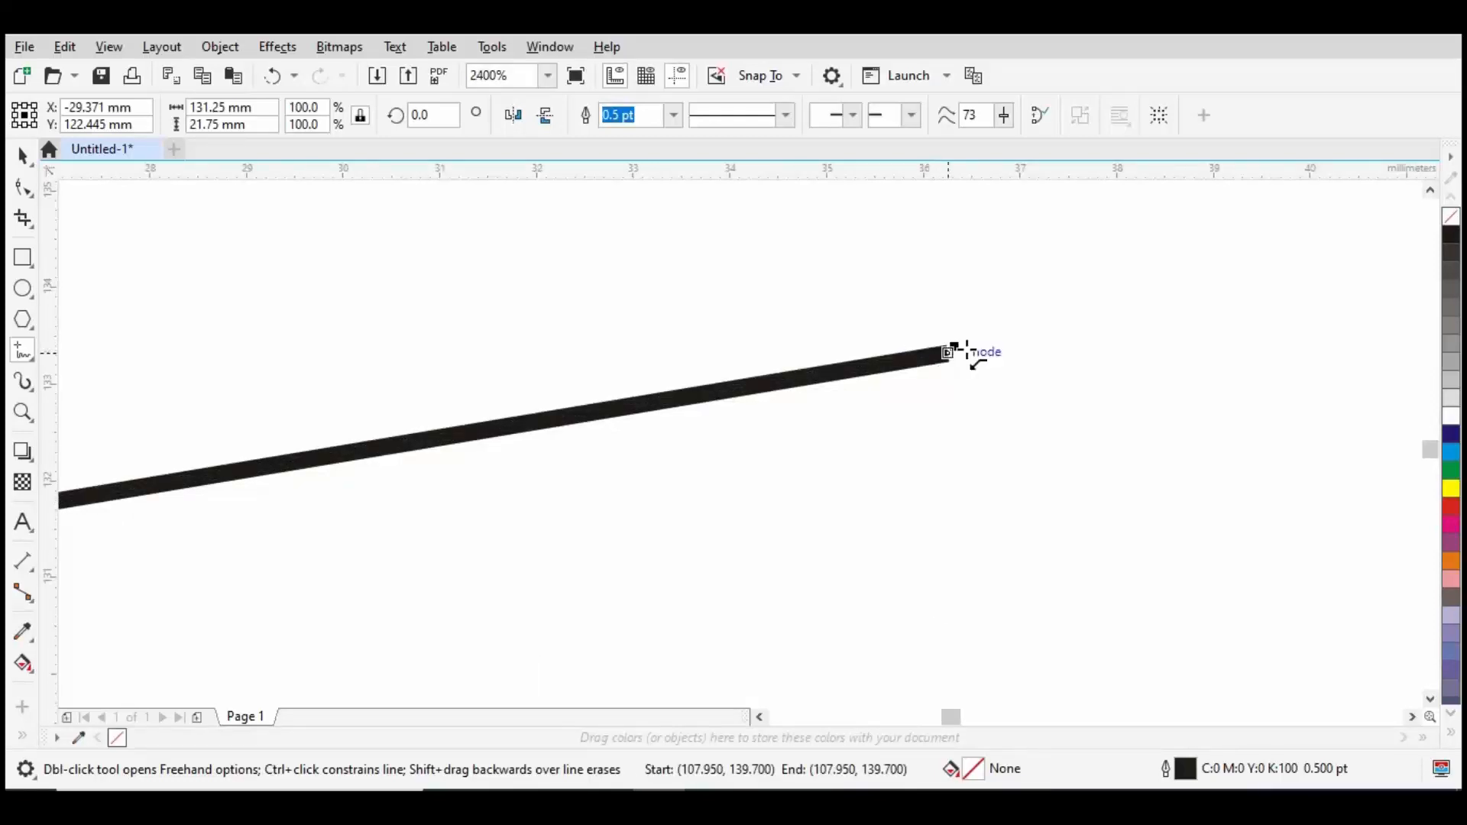
key(F10)
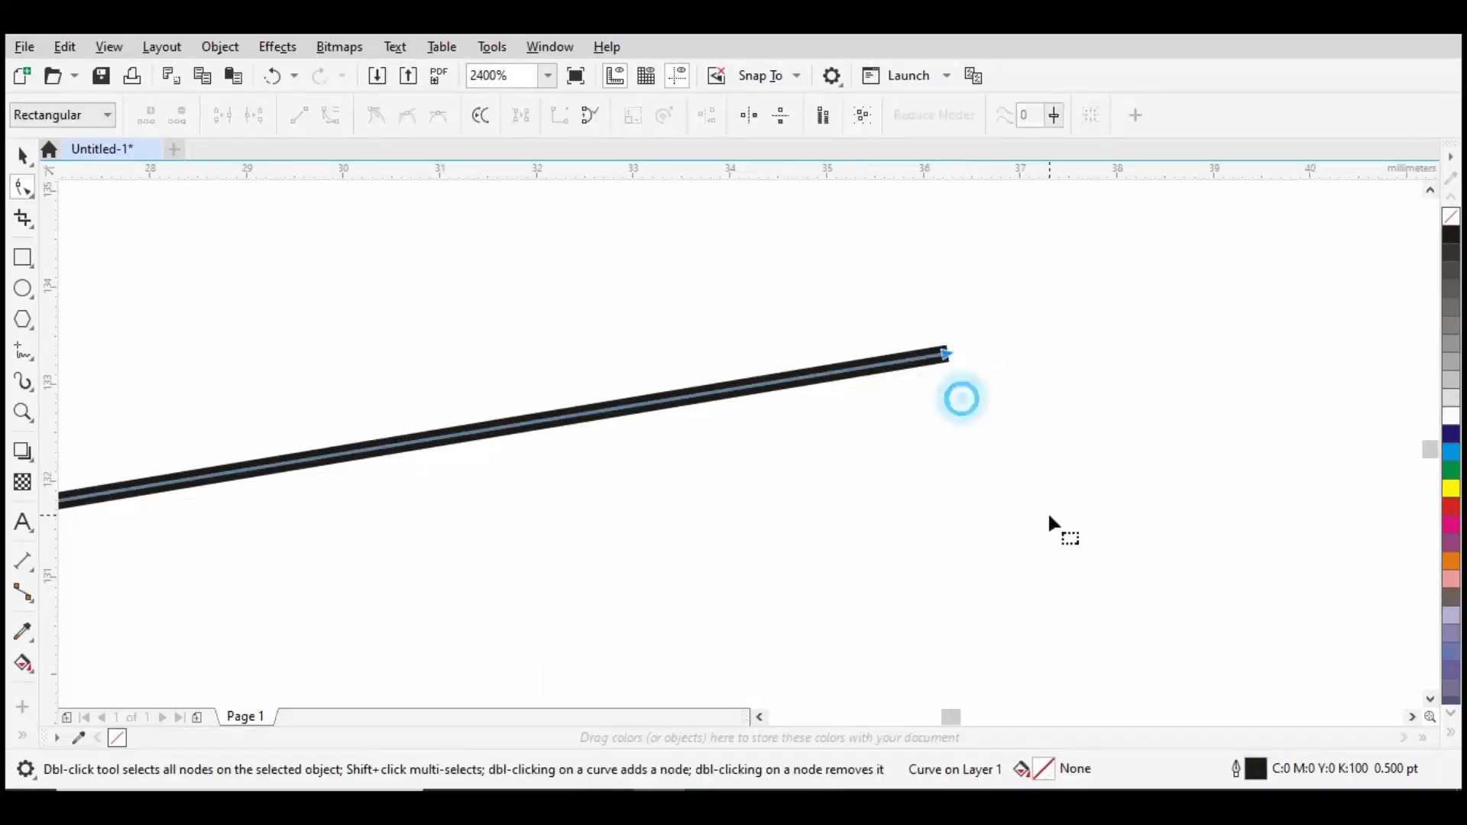
scroll(1029, 477, down, 4)
scroll(1139, 500, down, 8)
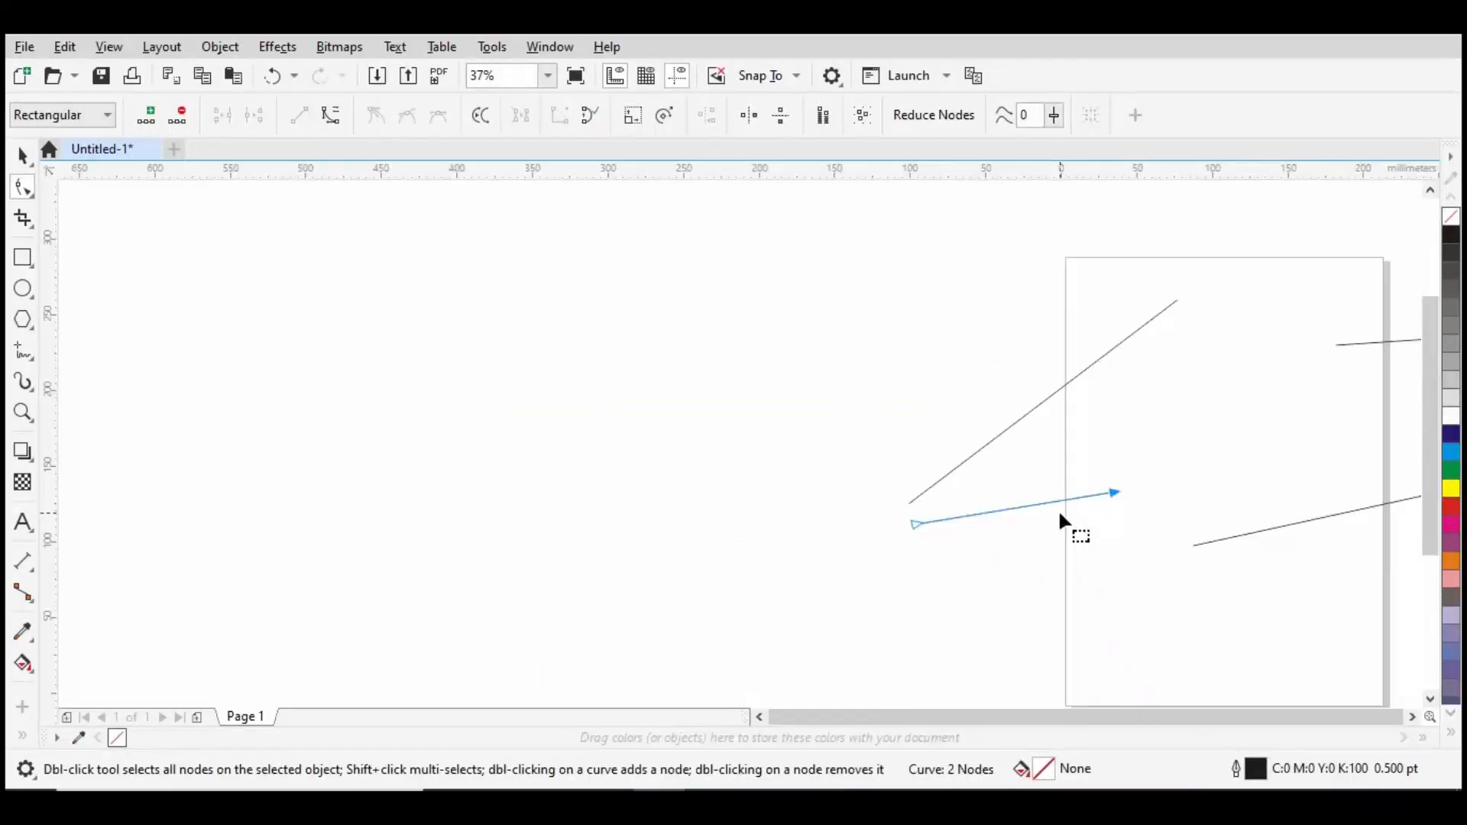
key(space)
scroll(1048, 528, up, 2)
Step: Examine the start and end nodes of the long diagonal line with the Shape tool
click(23, 188)
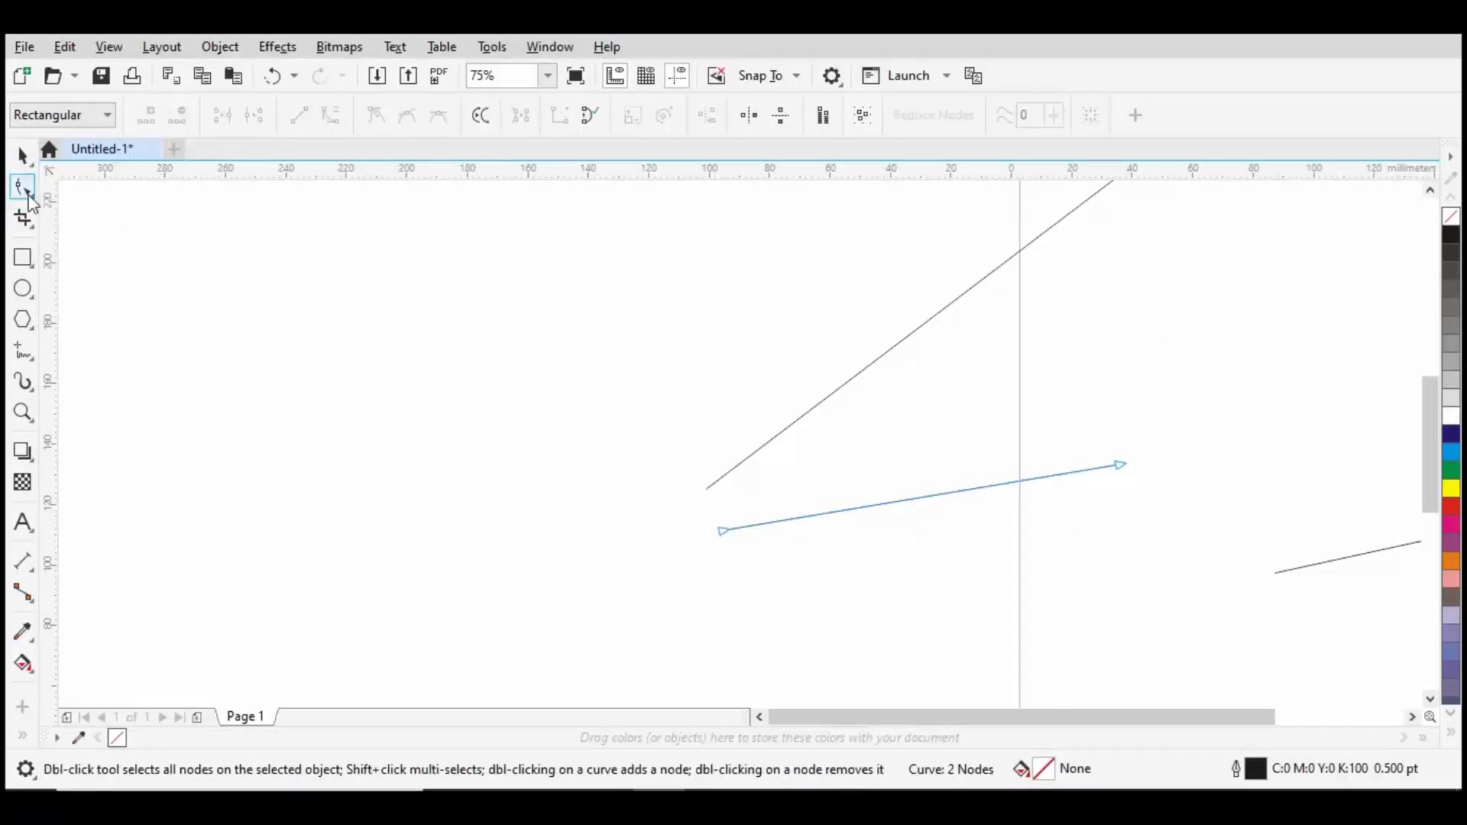
click(29, 196)
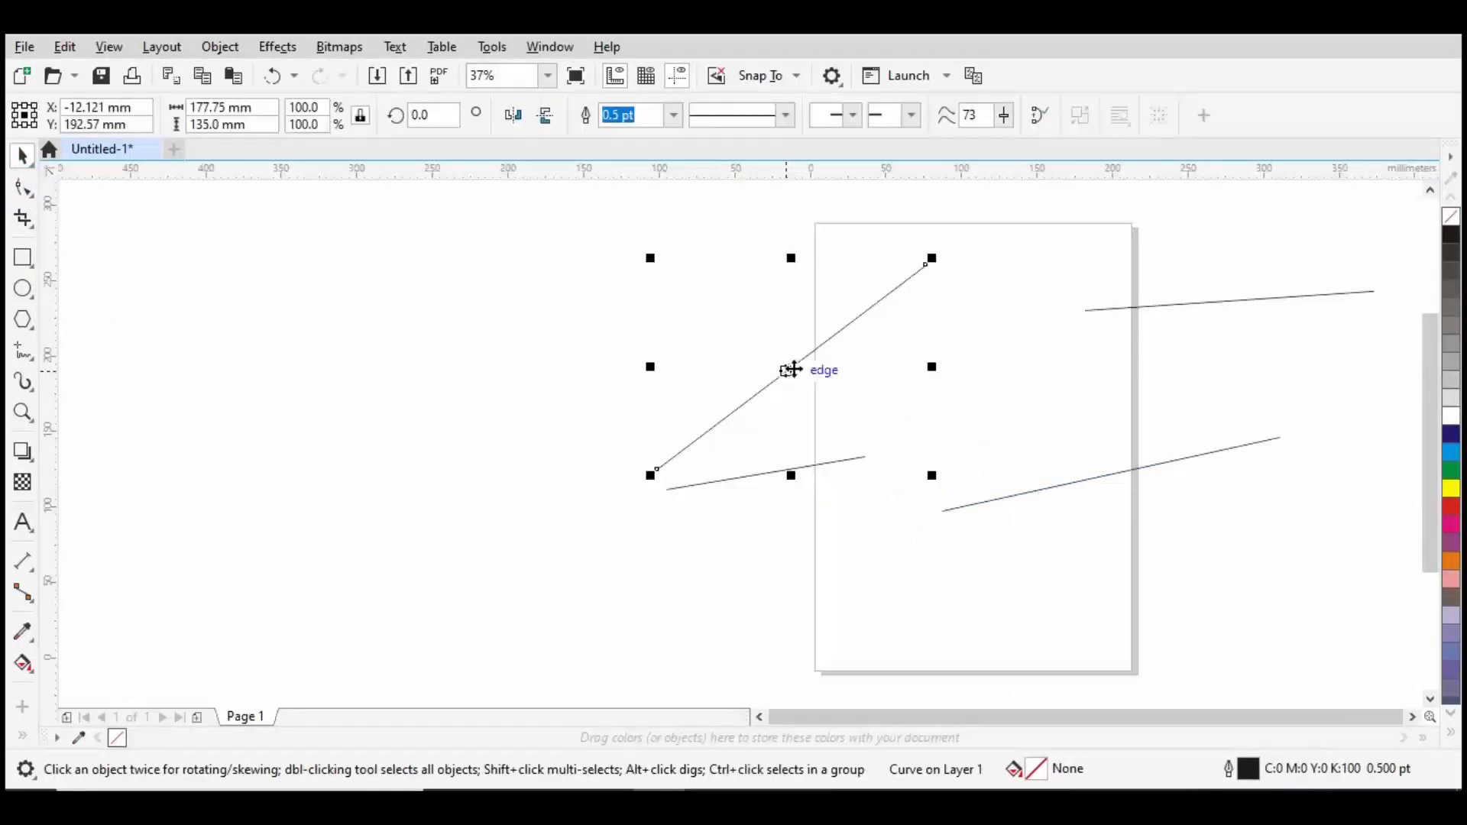
scroll(793, 369, up, 4)
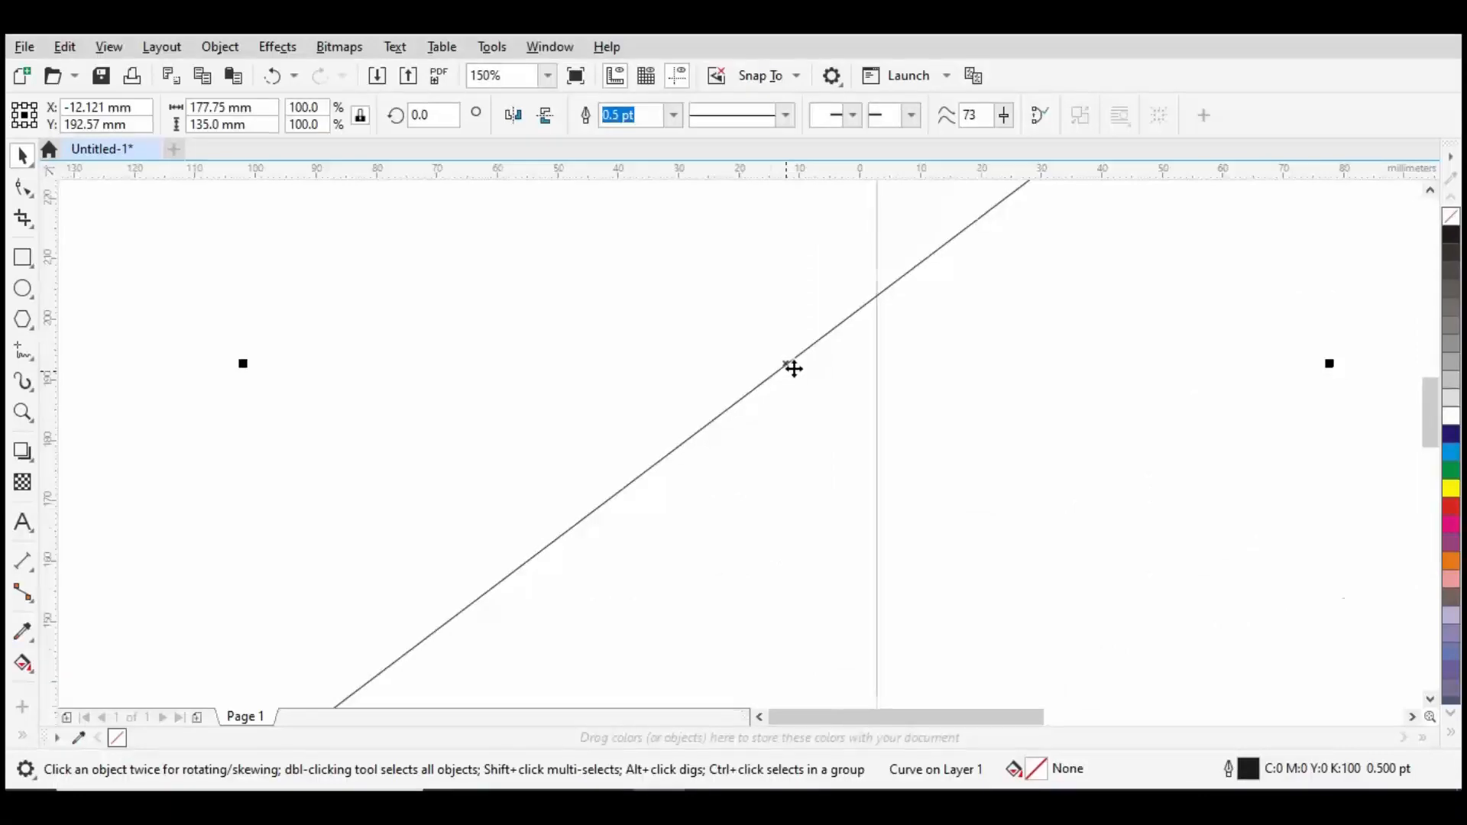
scroll(793, 369, down, 4)
key(F10)
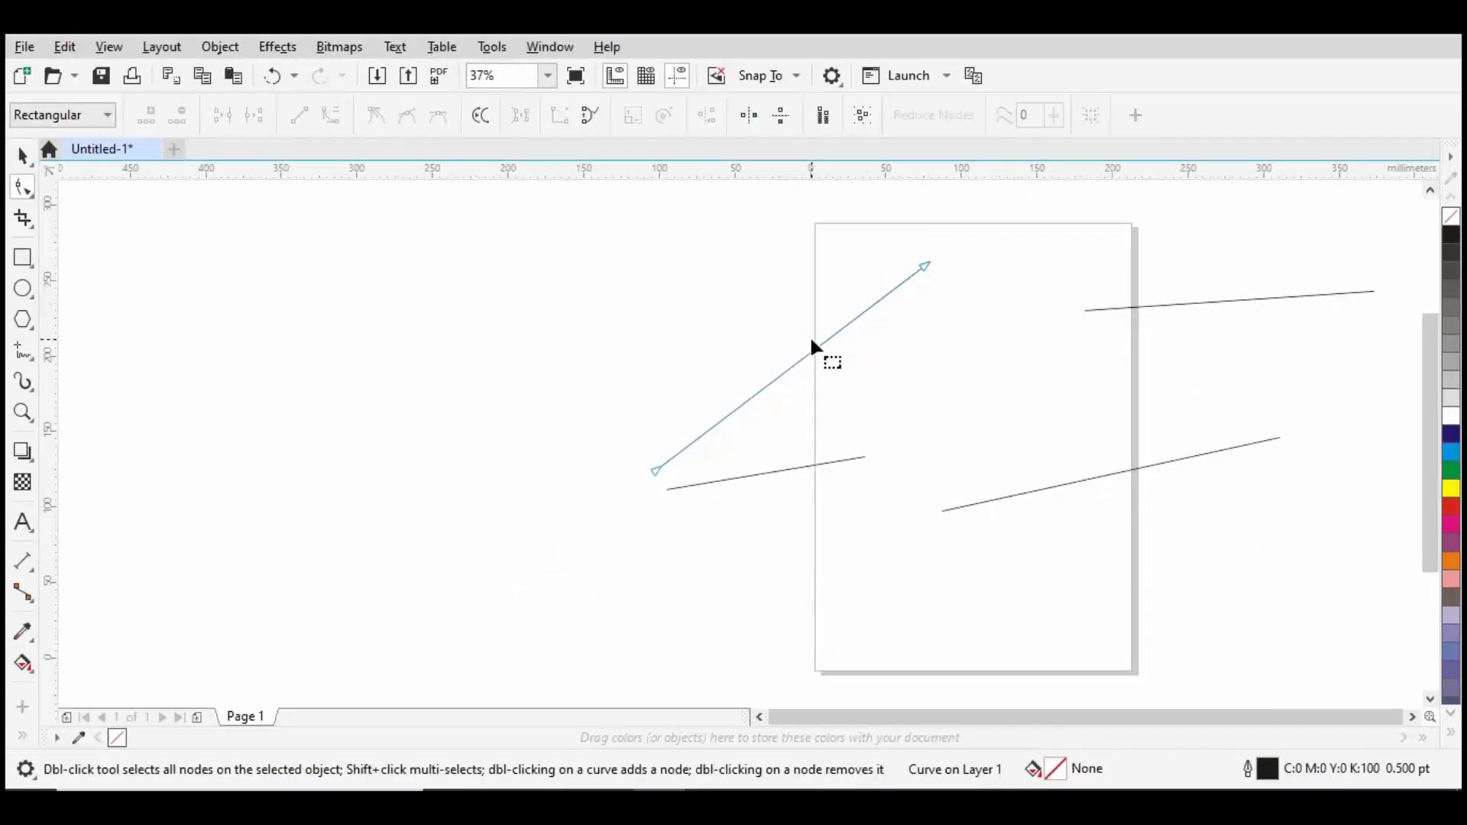
scroll(812, 345, up, 2)
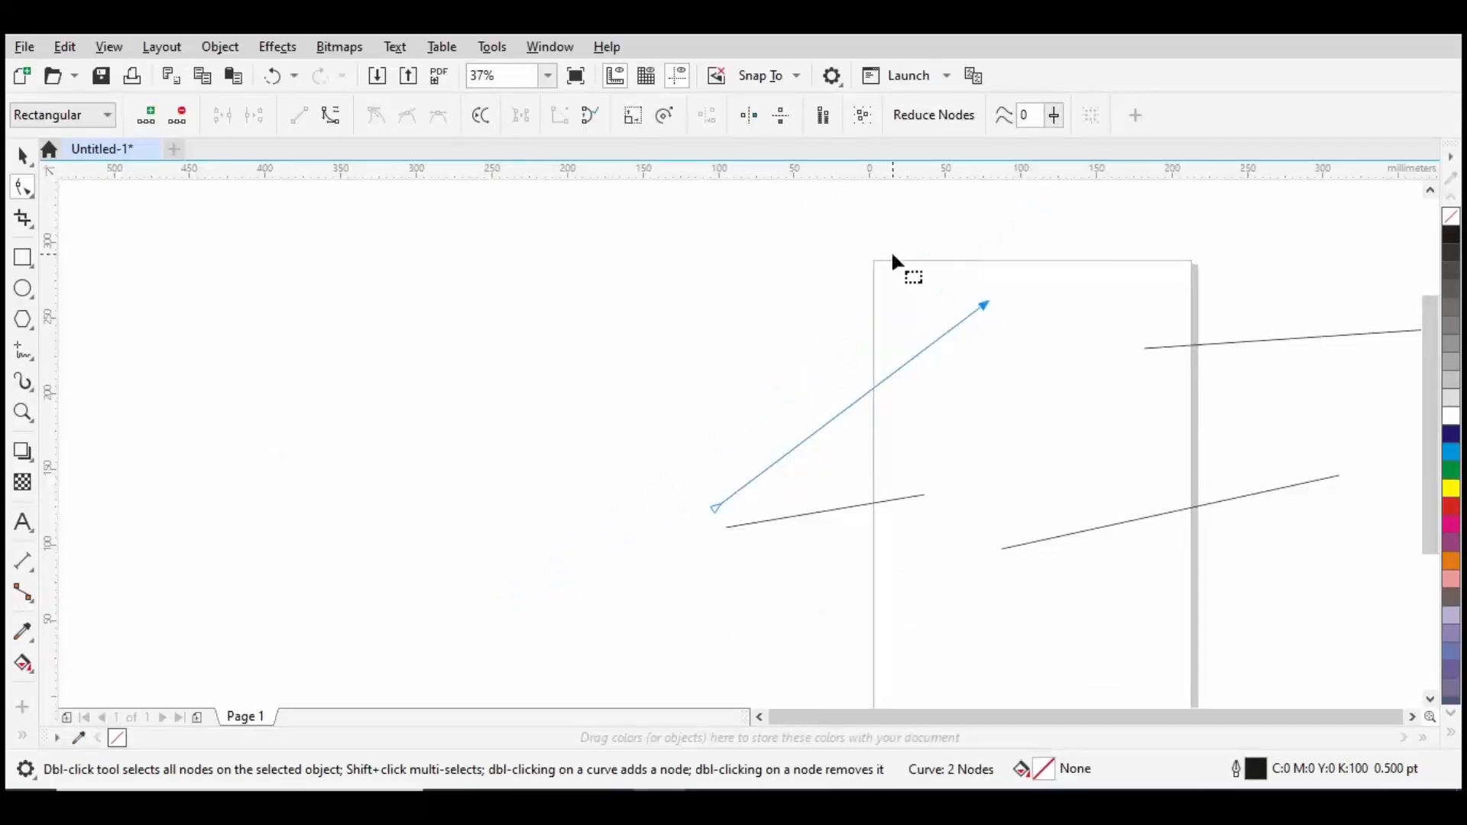
drag(892, 257, 1079, 374)
click(712, 510)
click(983, 302)
key(space)
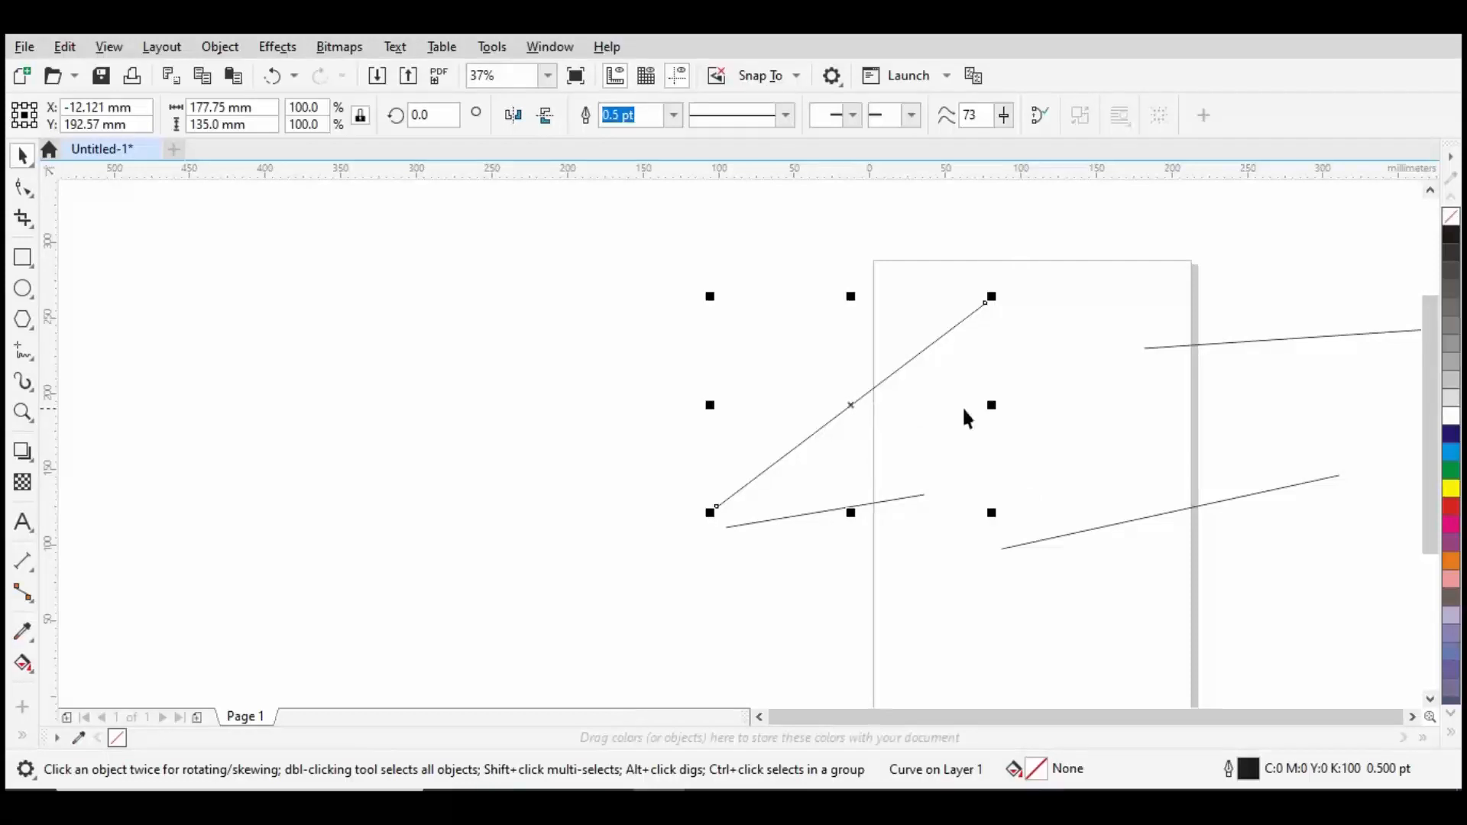
Step: Move the long diagonal line further from the page and resize the short line to about 77.6 mm wide and 2.1 mm high
drag(851, 405, 501, 355)
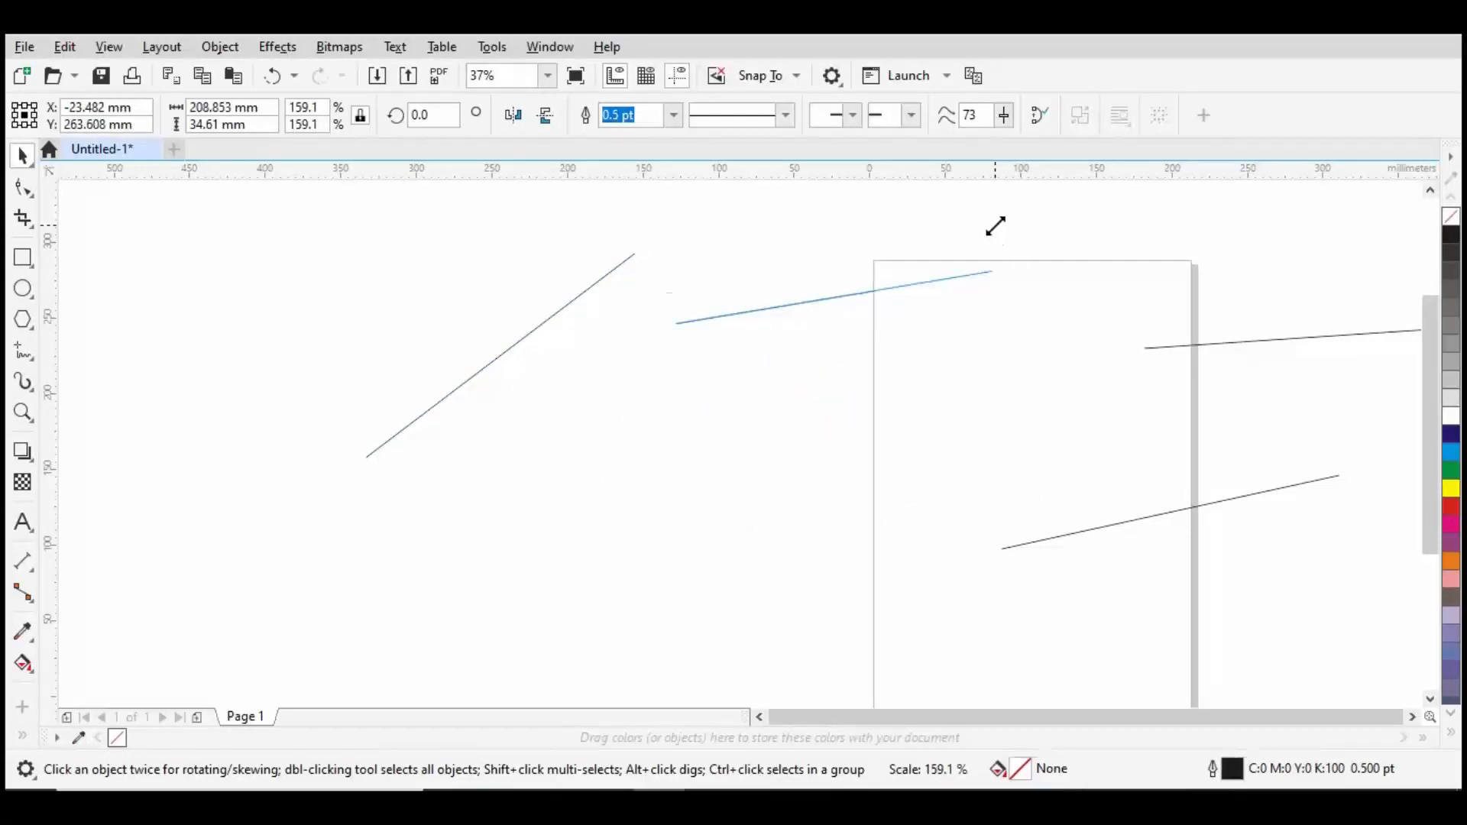
drag(997, 298, 779, 318)
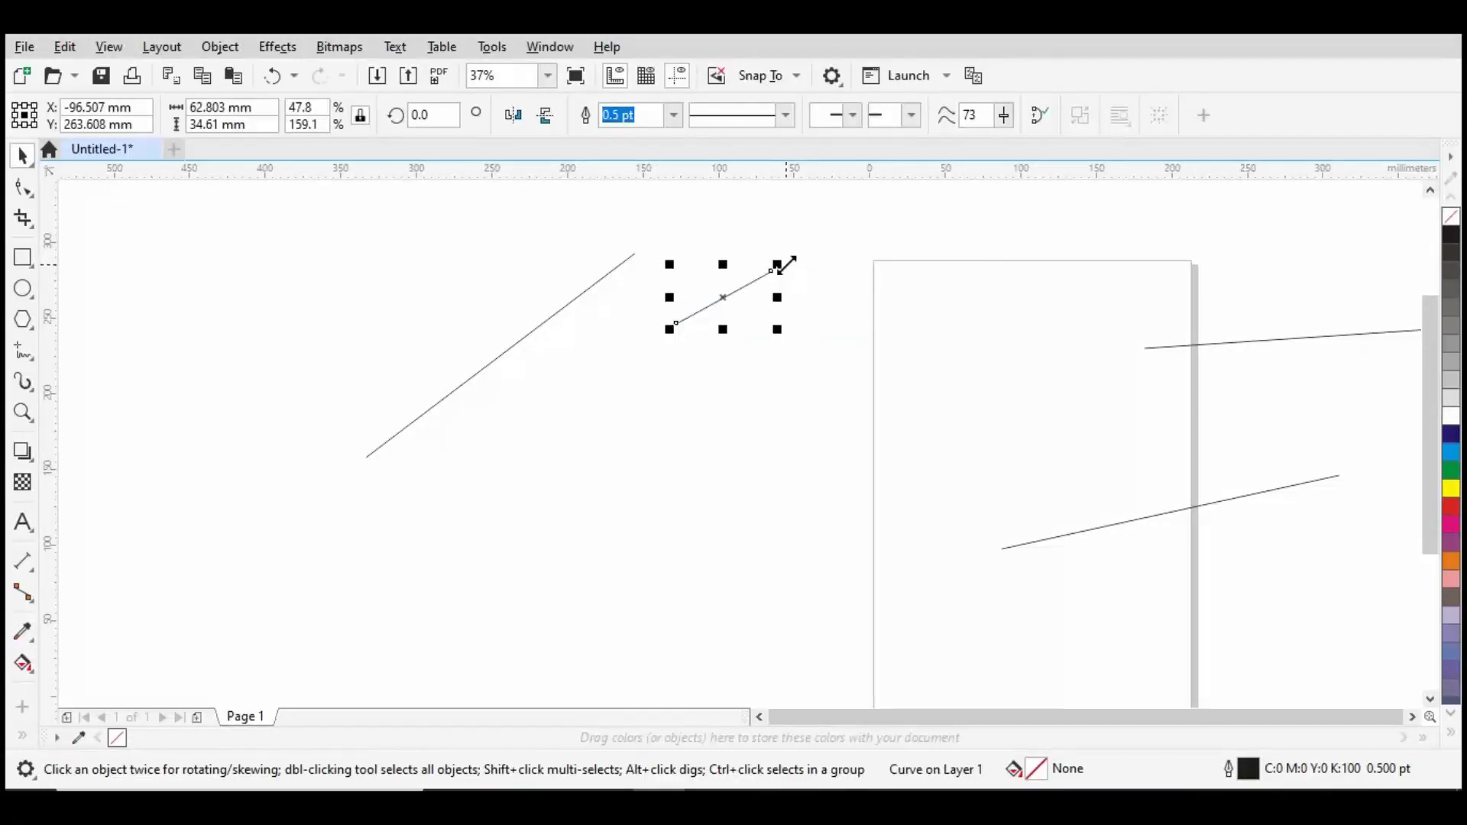
drag(779, 266, 1070, 219)
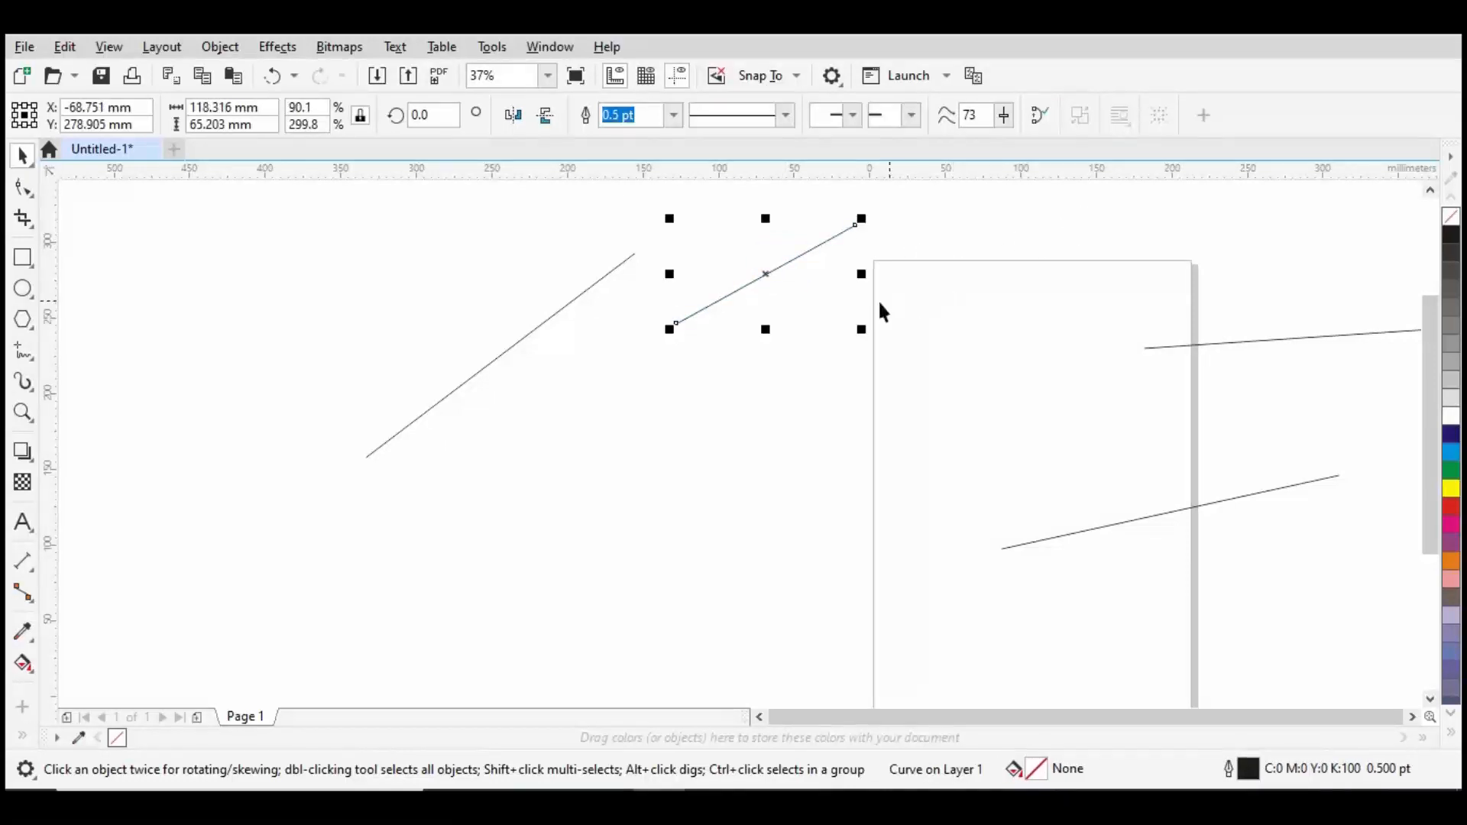
drag(862, 332, 897, 349)
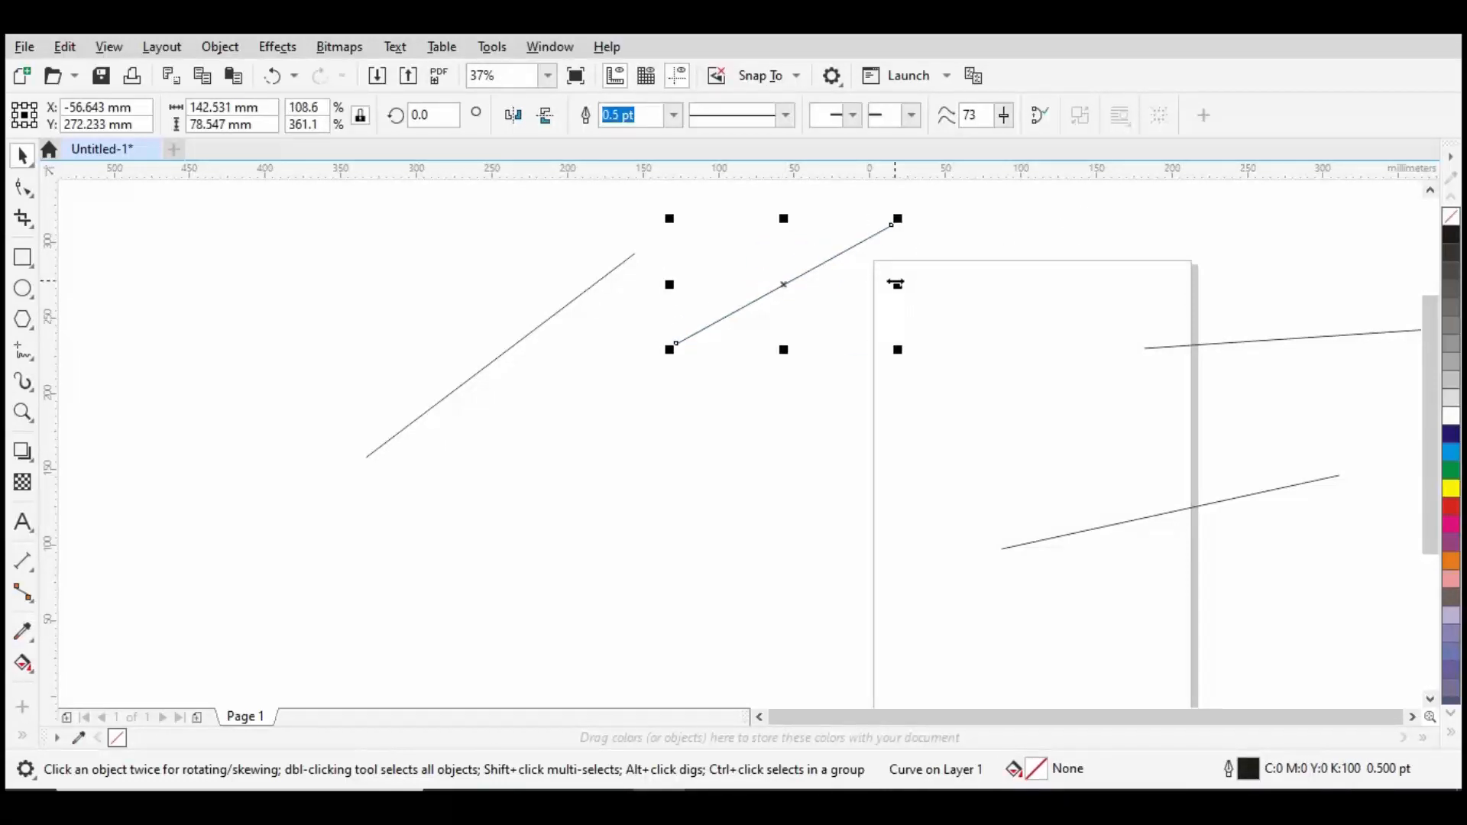
mouse_move(896, 283)
mouse_down()
mouse_move(741, 314)
mouse_move(783, 326)
mouse_move(766, 337)
mouse_up()
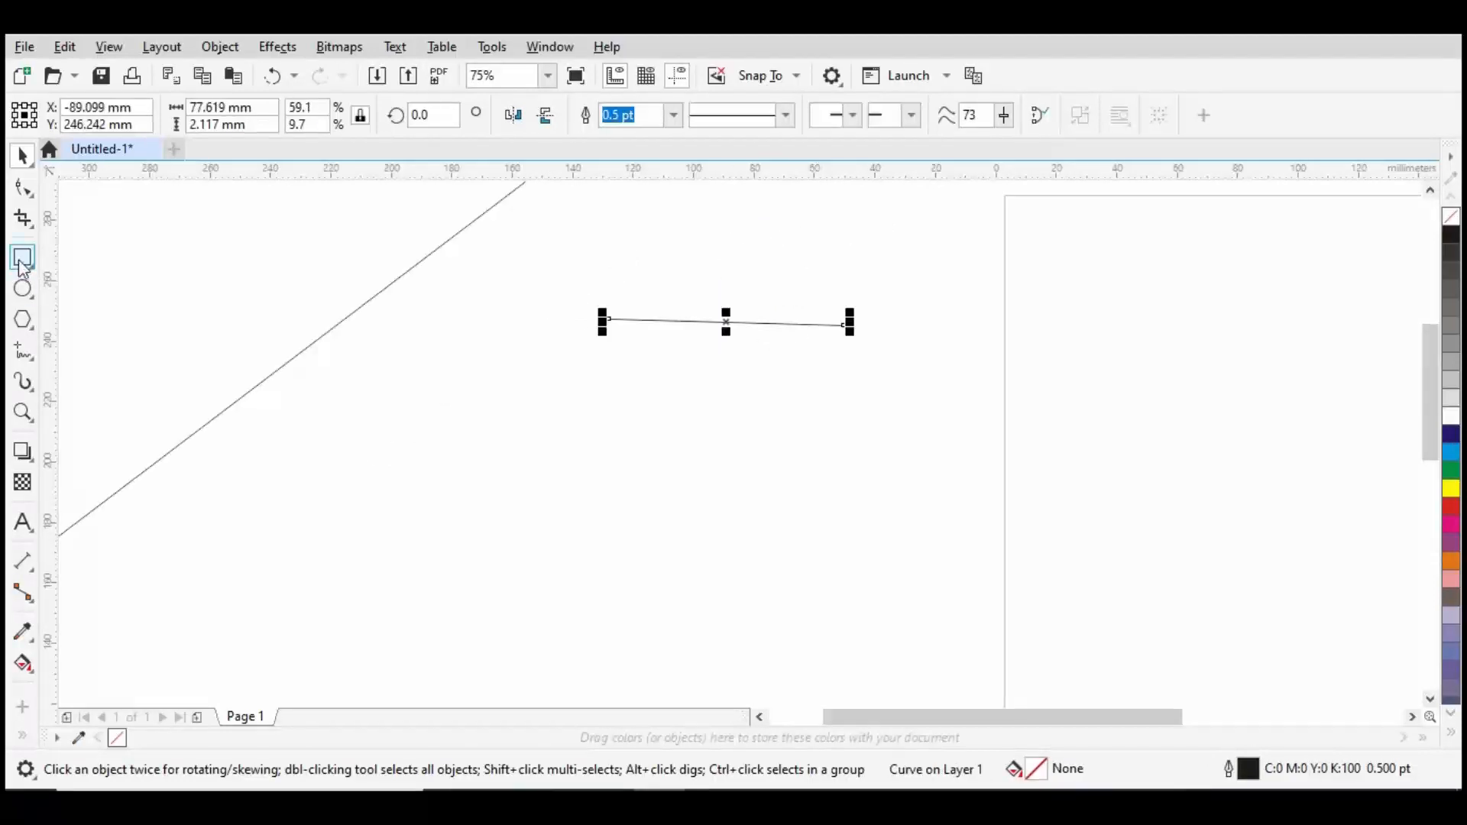
Step: Draw a rectangle about 156 mm wide and 38 mm high beside the page, below the short line
click(23, 258)
drag(495, 417, 967, 533)
click(22, 155)
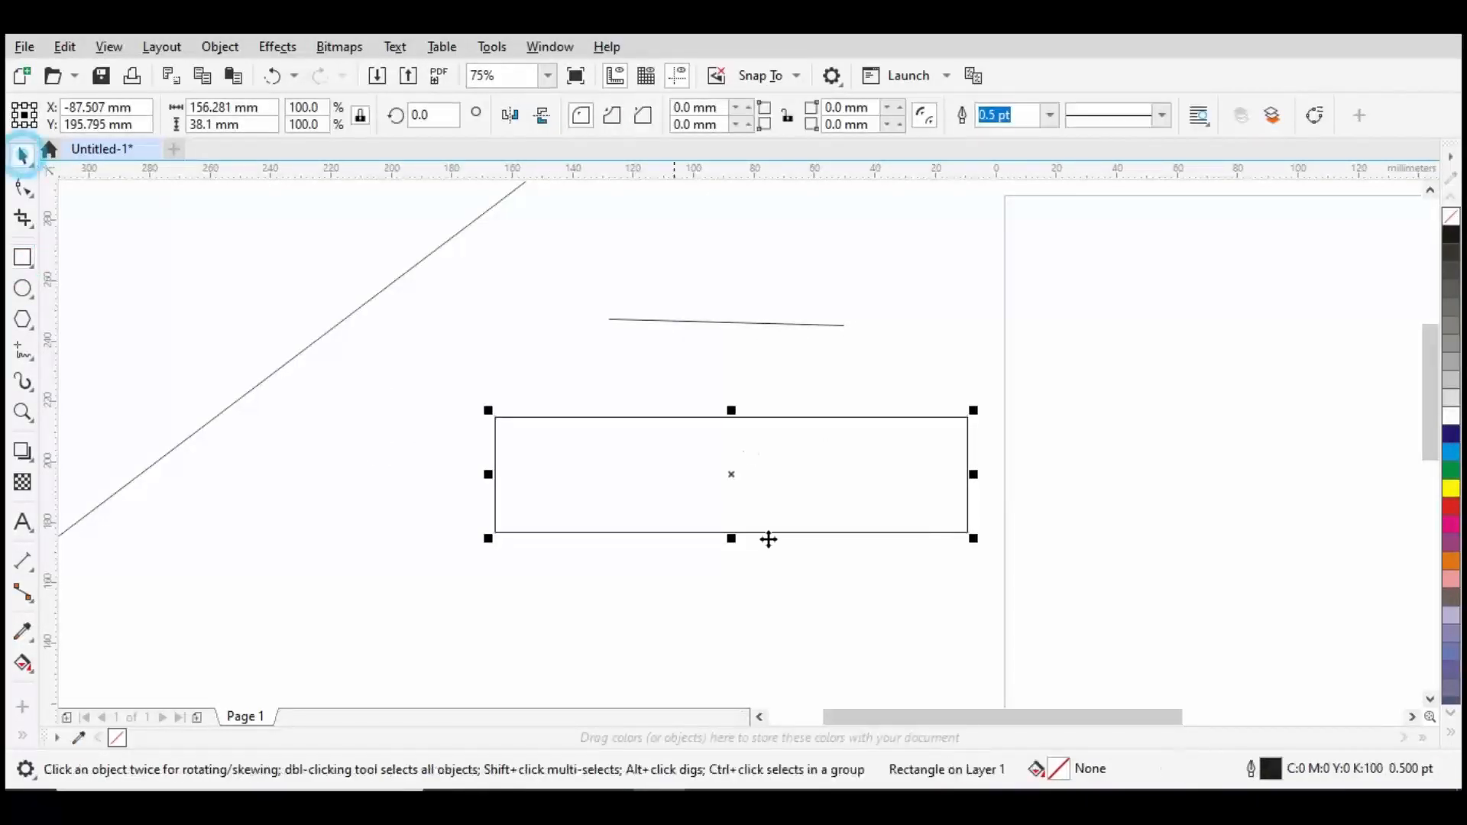
Step: Resize the rectangle from its sides to about 77 mm wide and 25 mm high
scroll(727, 419, up, 2)
drag(707, 371, 683, 536)
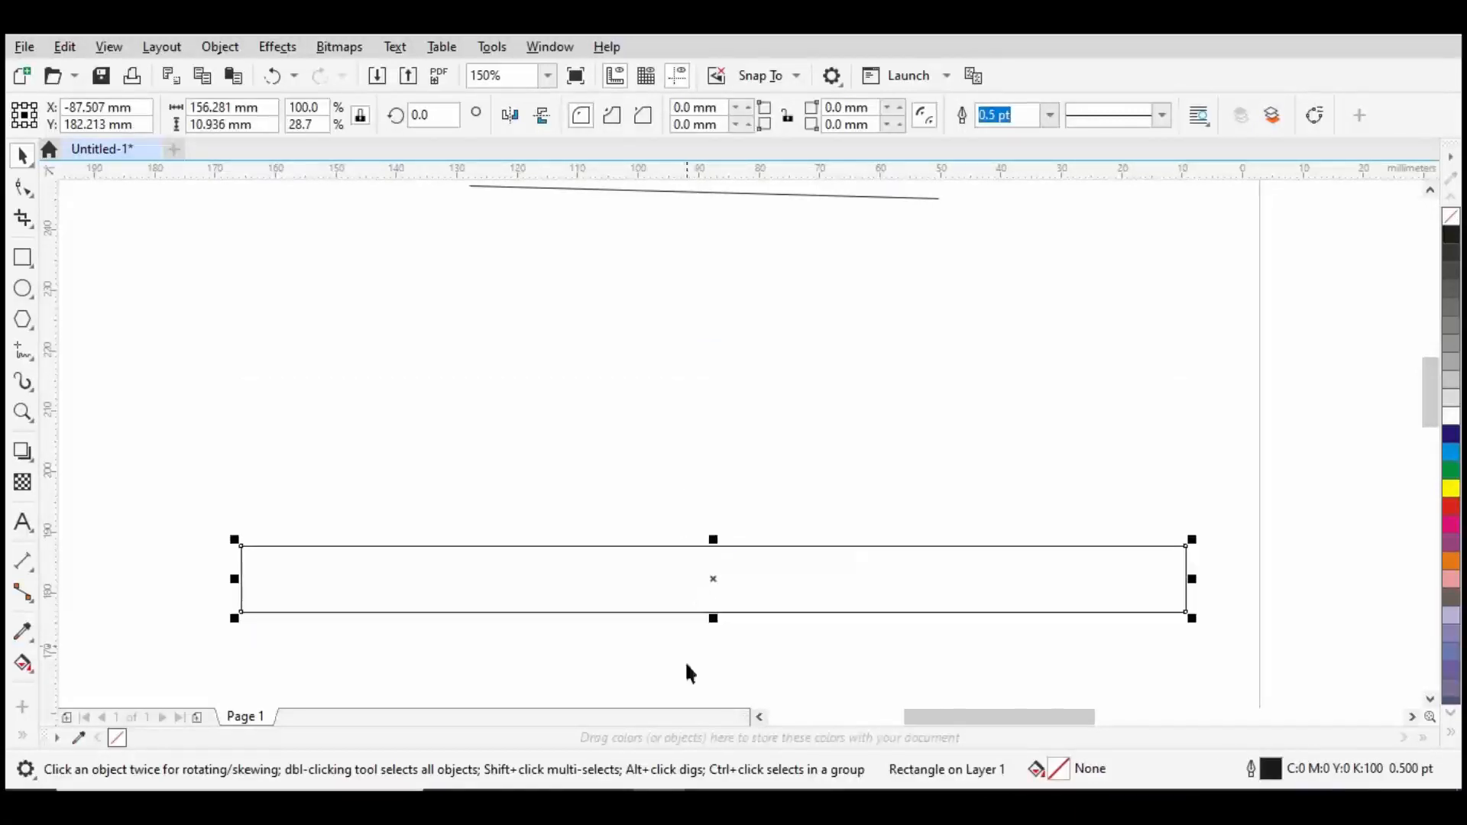
drag(1189, 580, 658, 579)
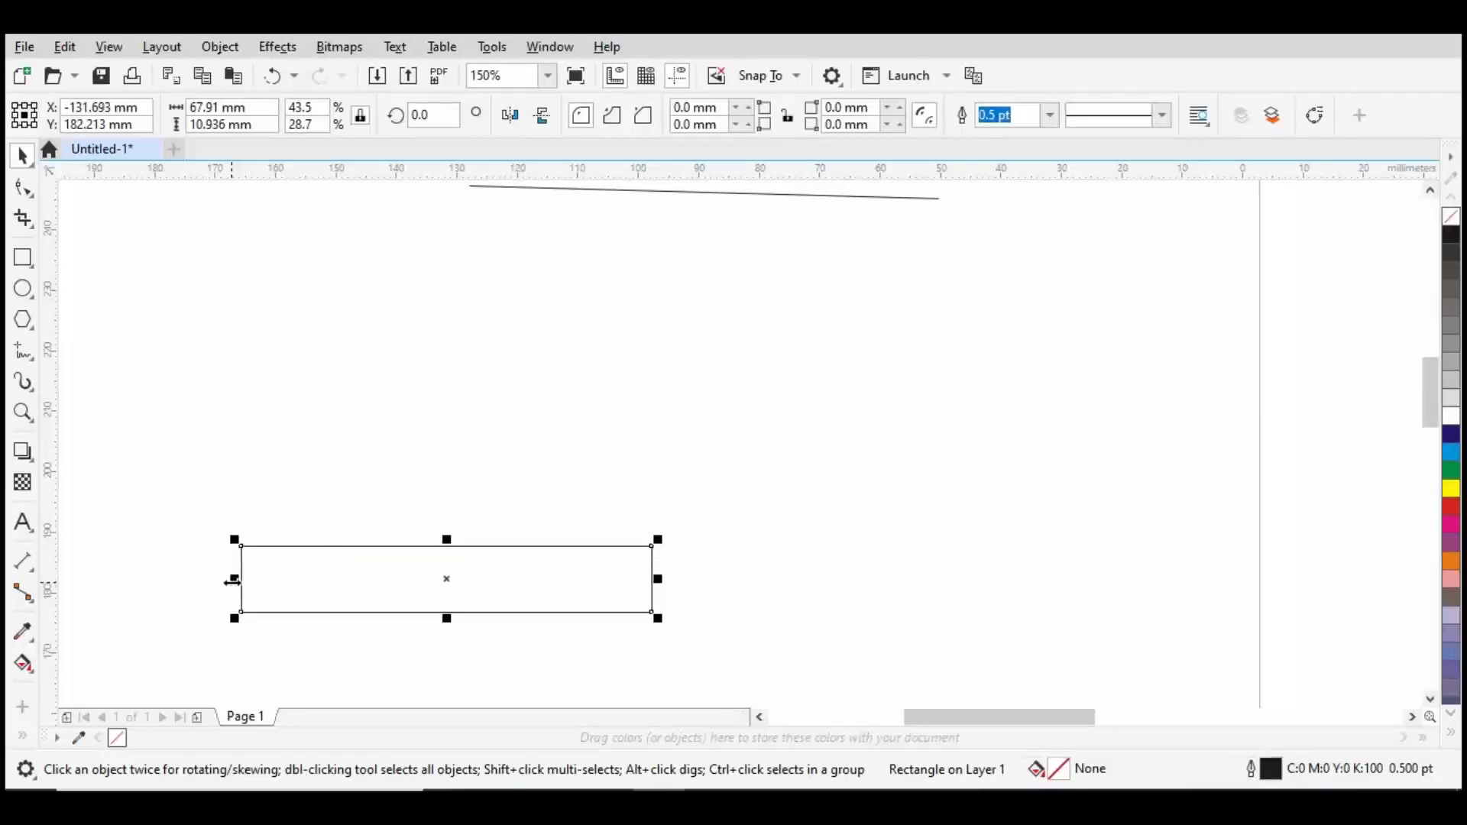
drag(234, 580, 549, 581)
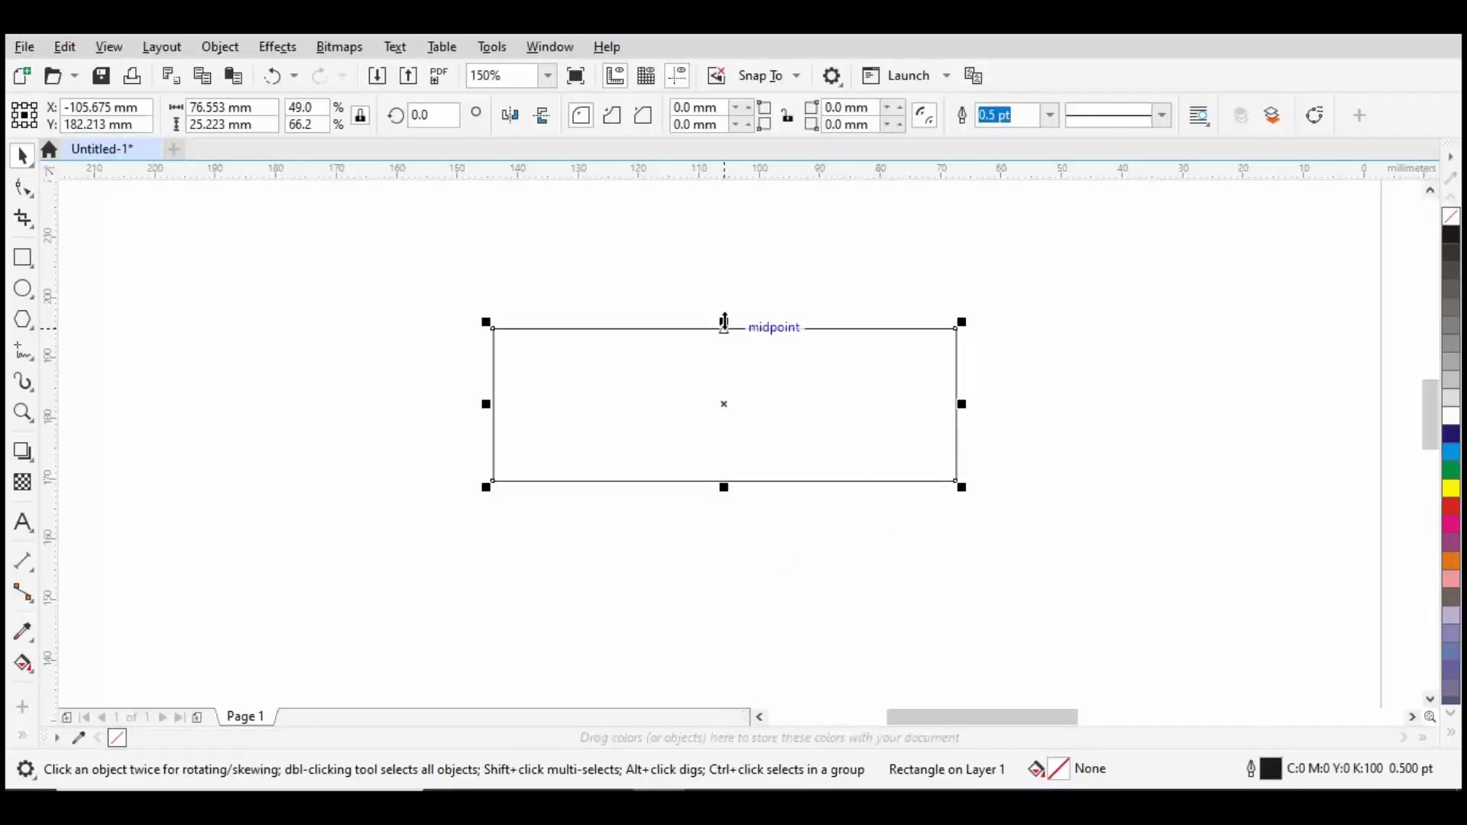
Step: Rescale the rectangle from its sides and corners, leaving it smaller in both width and height
mouse_move(725, 322)
mouse_down()
mouse_move(724, 403)
mouse_move(724, 239)
mouse_move(722, 340)
mouse_up()
drag(965, 402, 909, 403)
drag(884, 340, 1164, 241)
drag(1169, 506, 701, 465)
Step: Add the artistic text "A" below the rectangle and stretch it horizontally to about 21.8 mm wide
click(23, 523)
click(767, 457)
text(A)
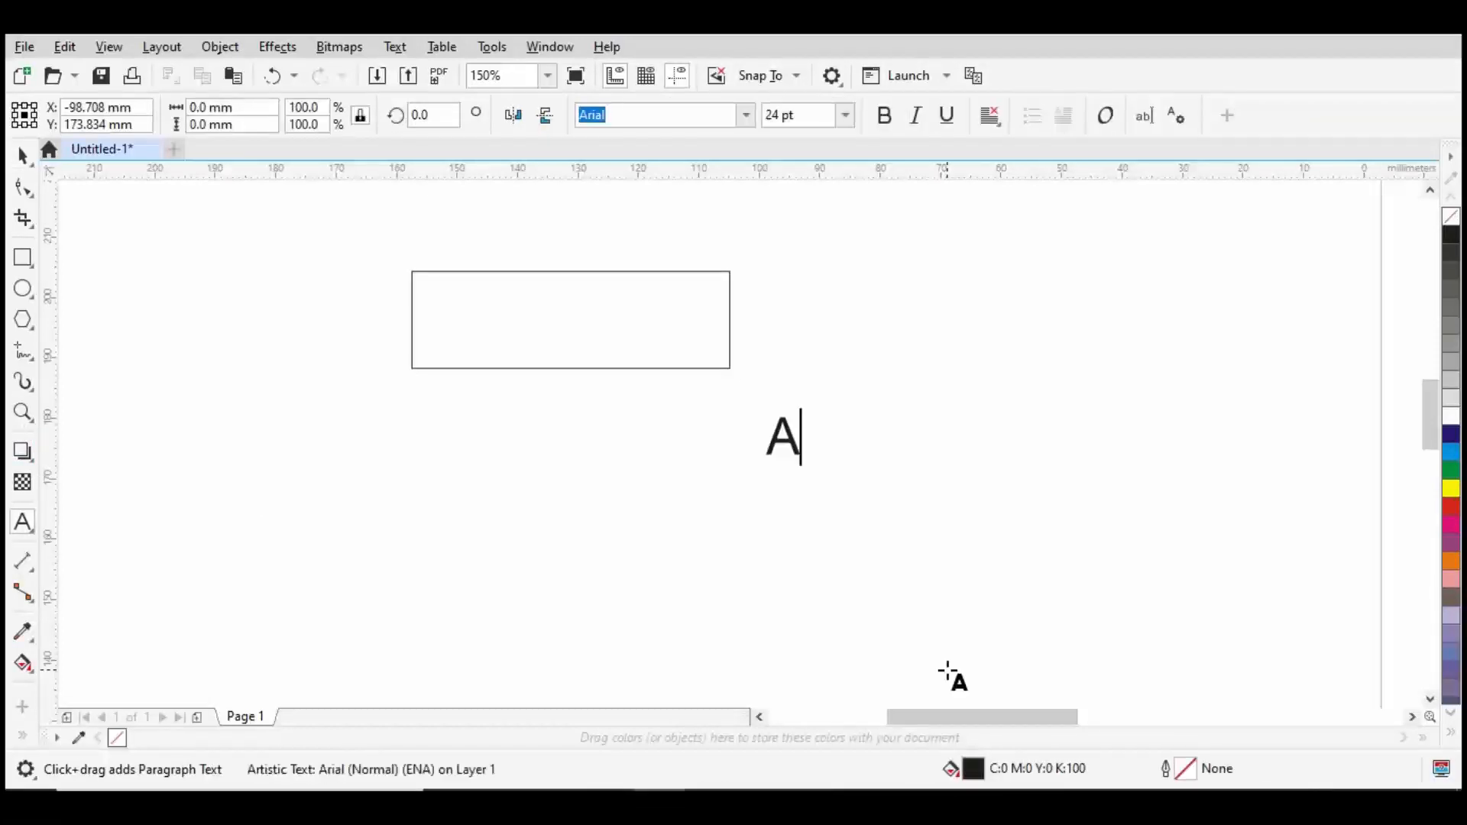
key(ctrl+space)
scroll(774, 447, up, 2)
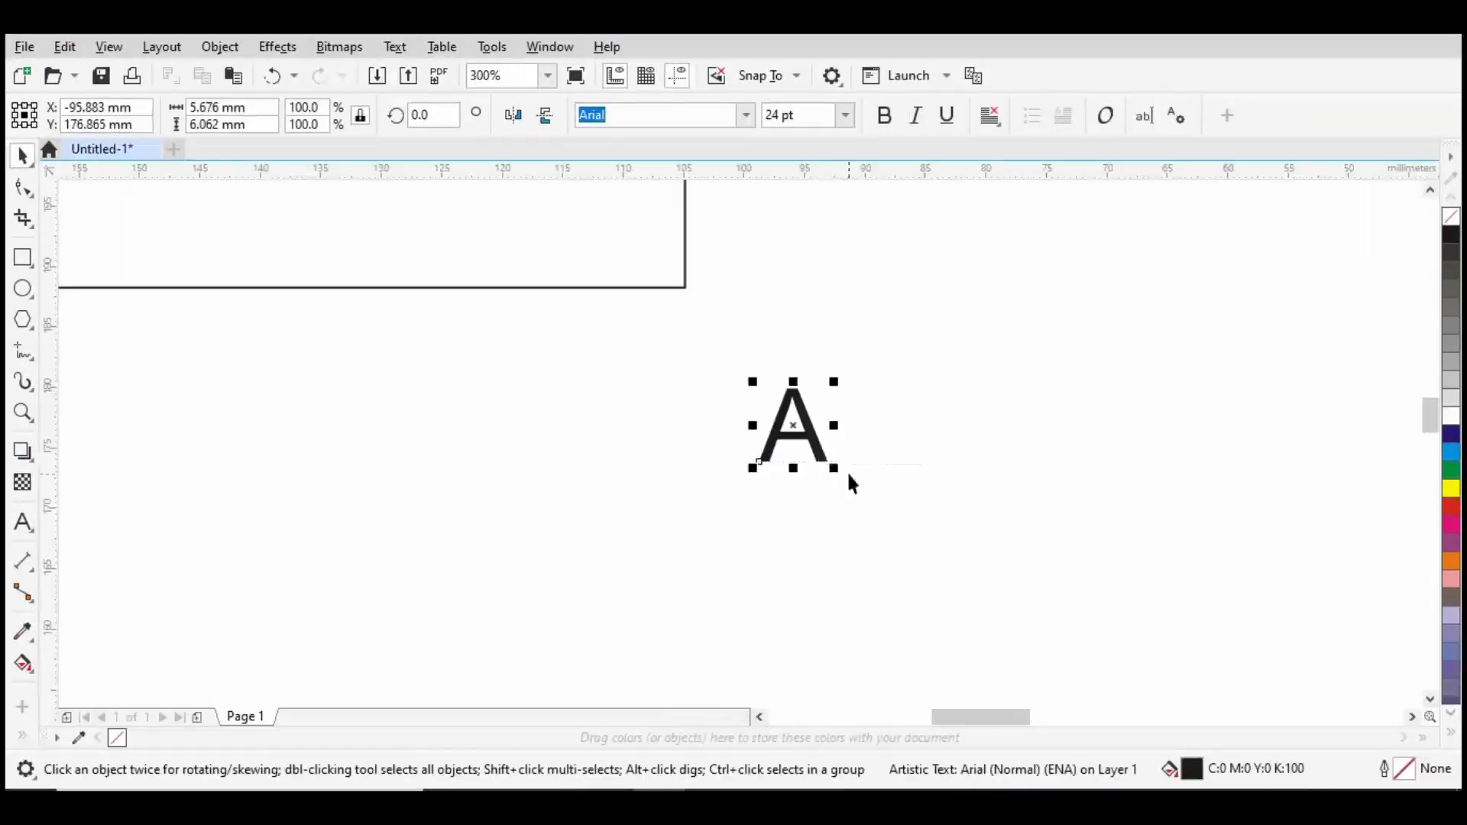
drag(823, 404, 1219, 409)
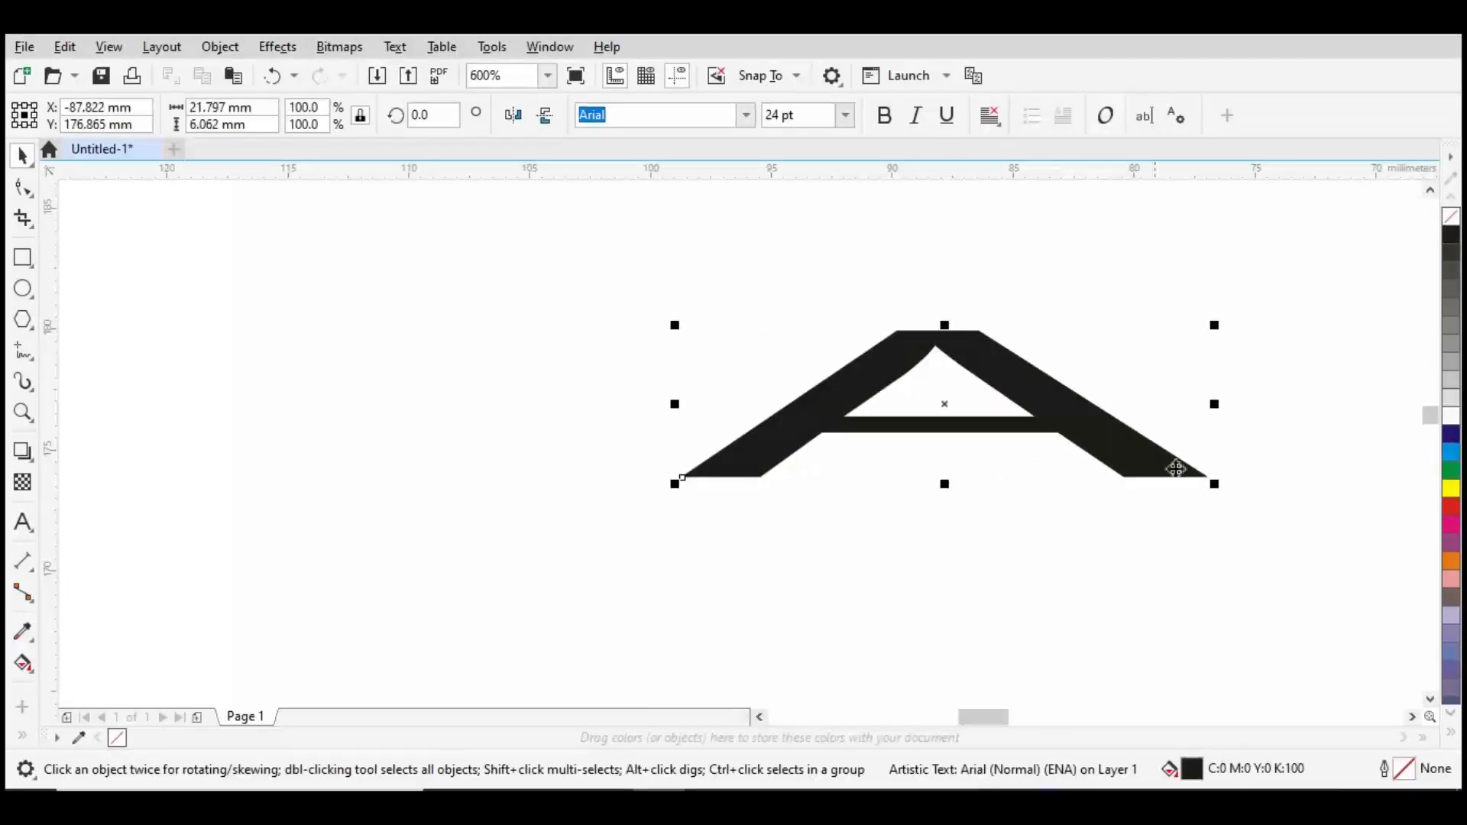
Step: Undo the horizontal stretch of the text "A" and enlarge it proportionally to about 15.4 mm wide and 16.4 mm high
key(ctrl+z)
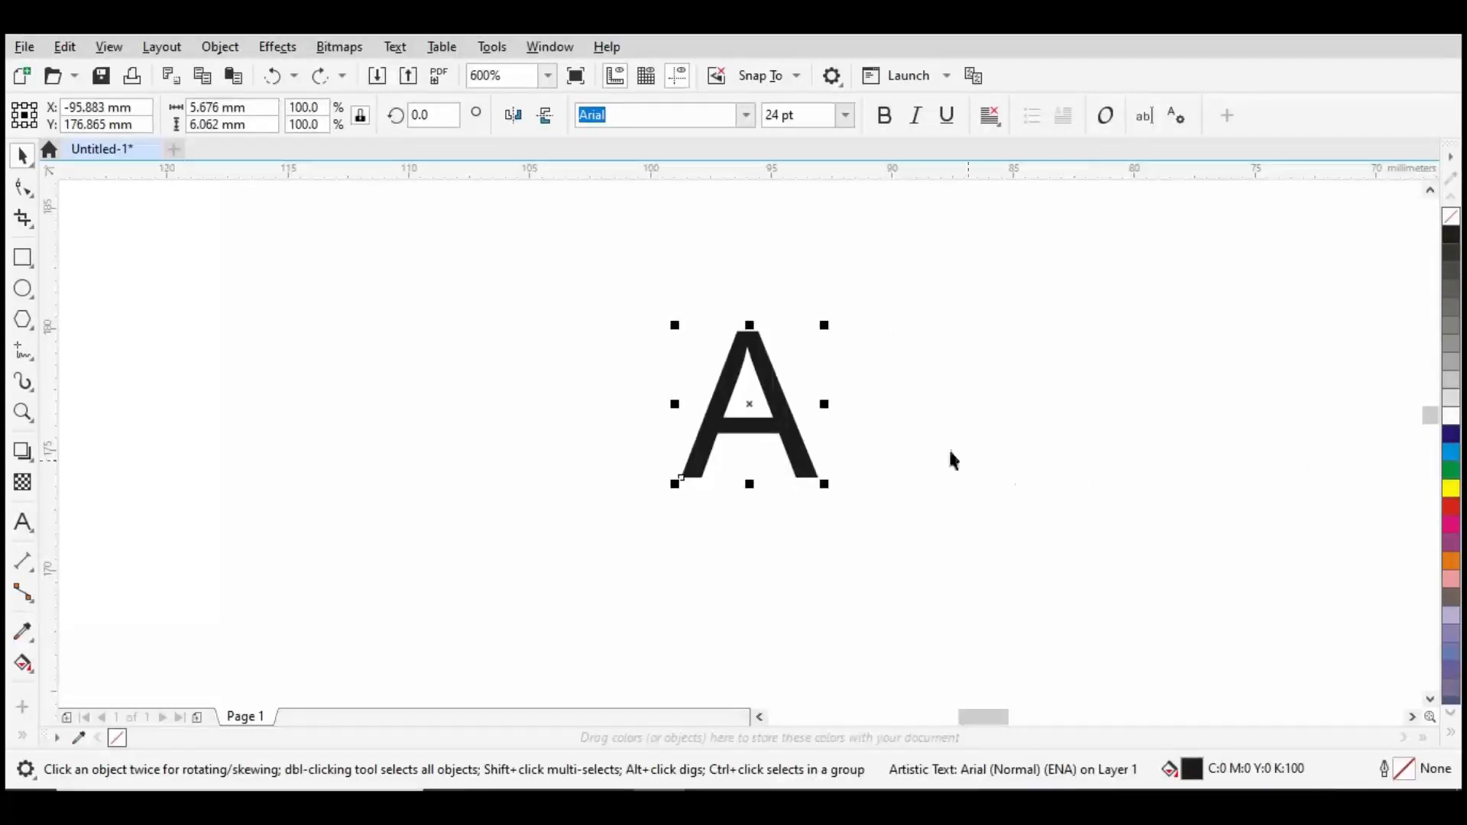
drag(824, 323, 972, 198)
drag(988, 534, 1057, 671)
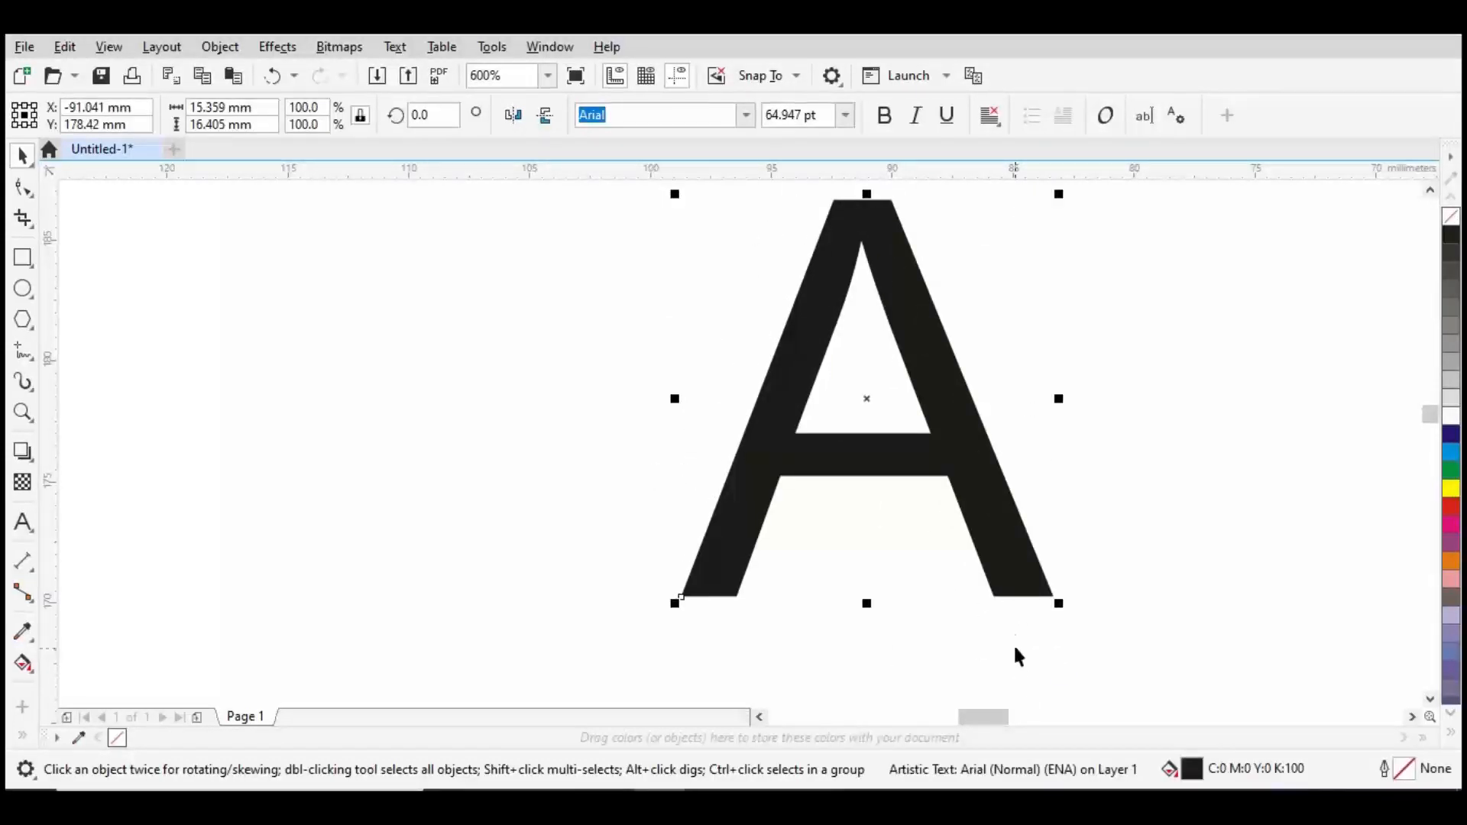
Step: Rescale the letter "A" to about 34.7 mm wide and 12.9 mm high, and clear its transformations
scroll(756, 470, down, 3)
scroll(840, 481, up, 2)
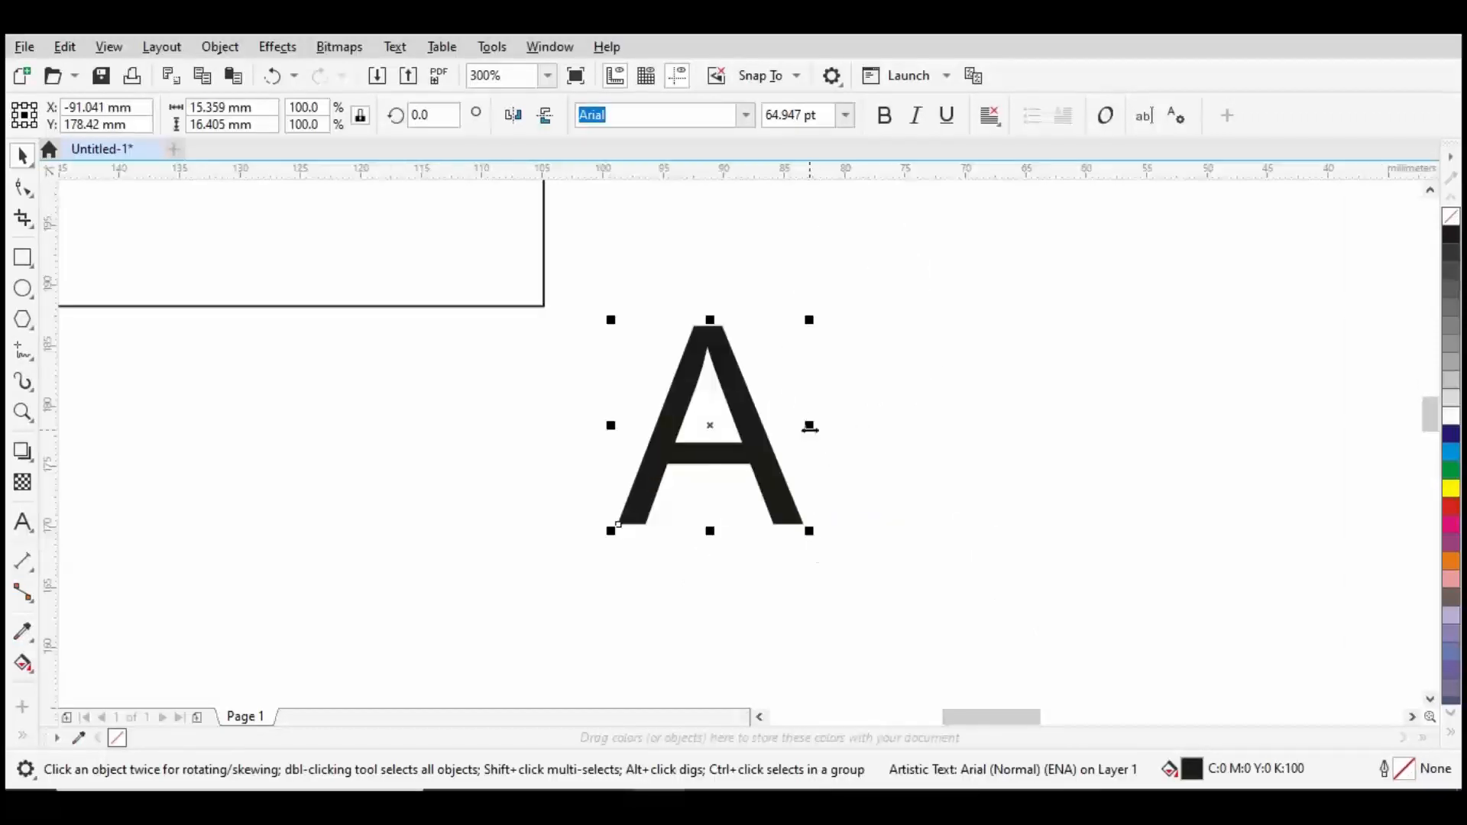
drag(809, 428, 1086, 425)
key(ctrl+z)
scroll(697, 557, up, 1)
mouse_move(711, 321)
mouse_down()
mouse_move(698, 557)
mouse_move(703, 300)
mouse_up()
drag(895, 461, 1129, 463)
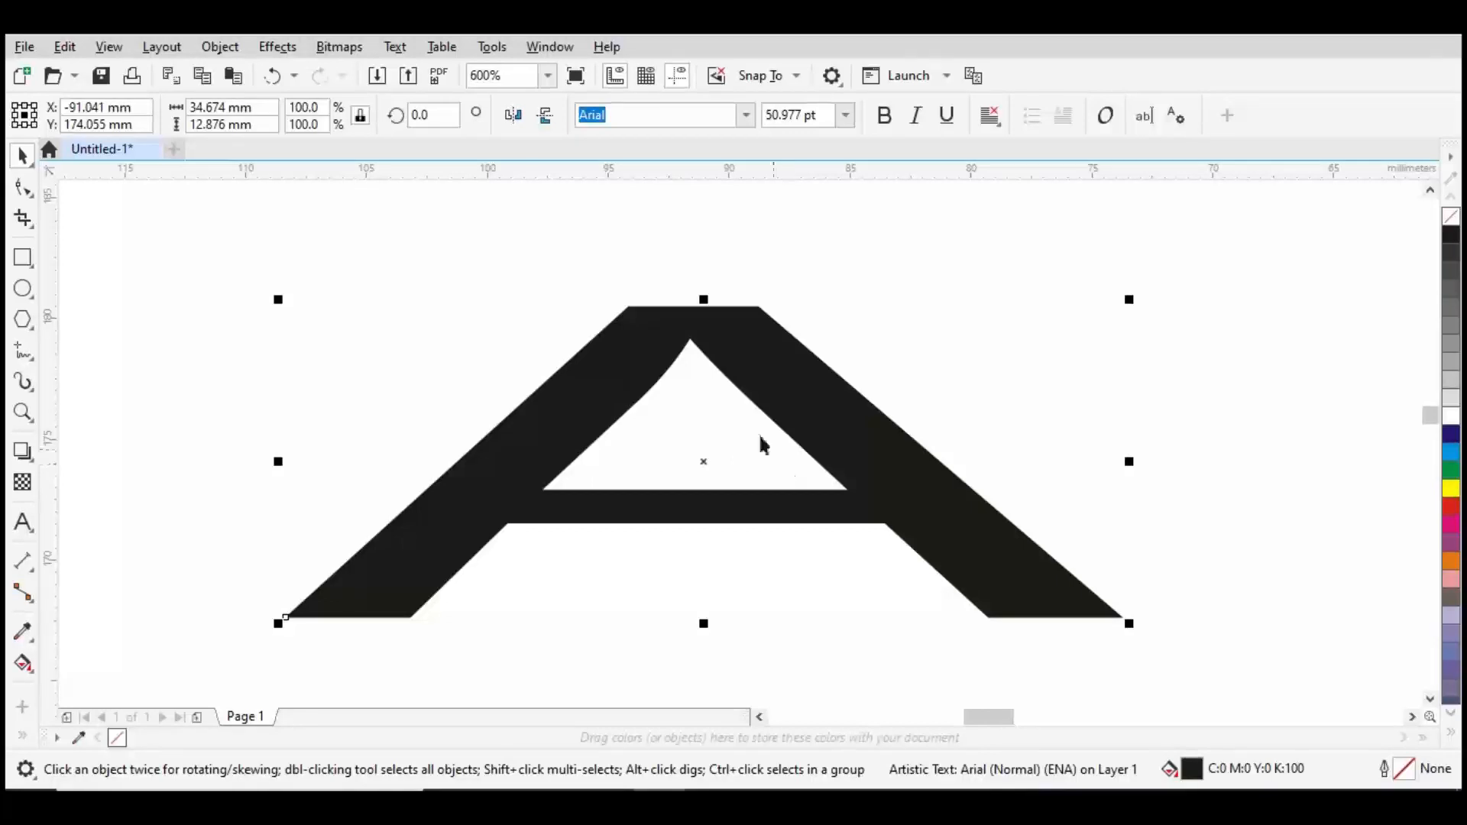
click(220, 52)
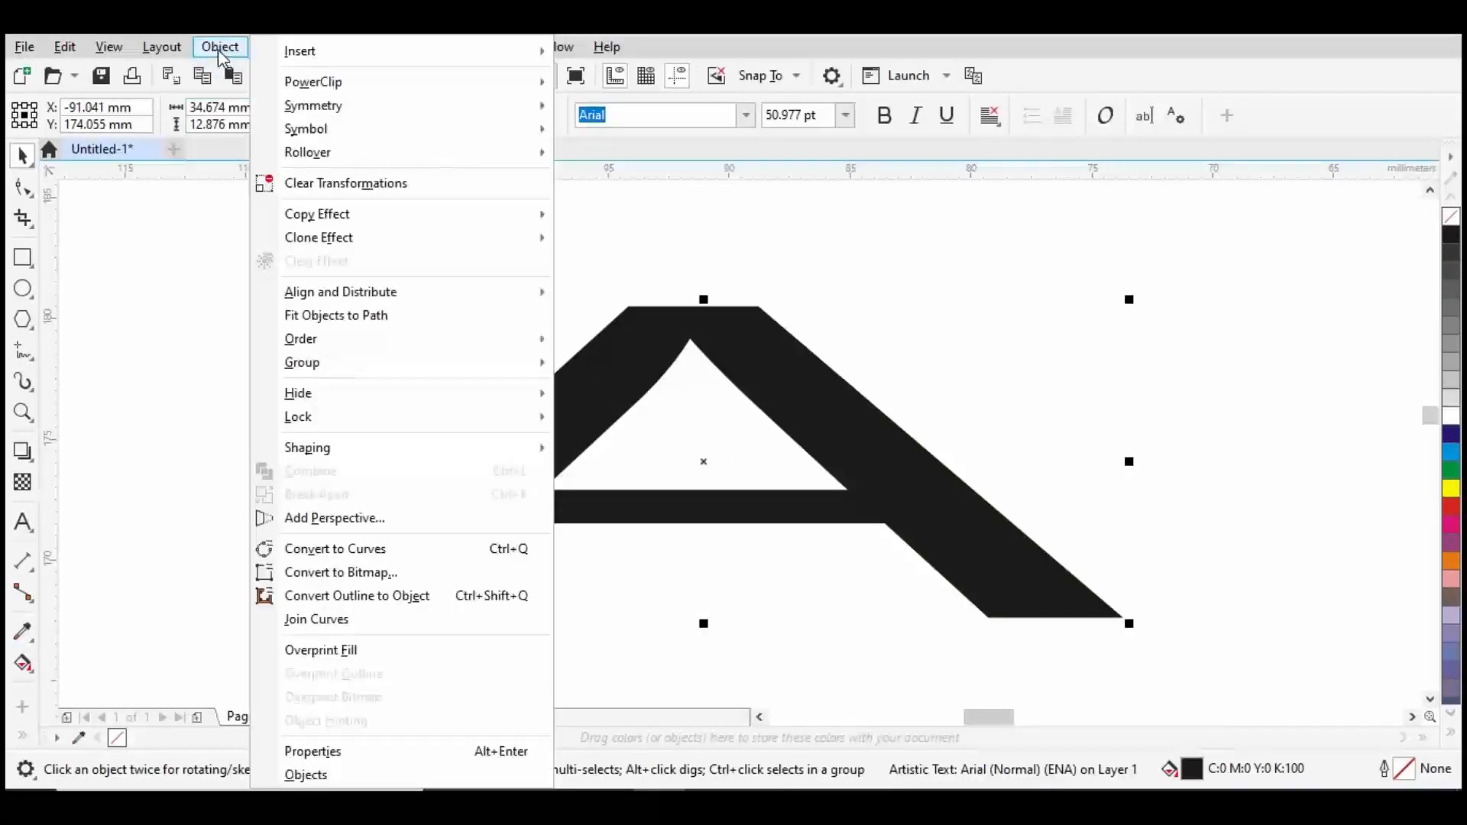
click(425, 184)
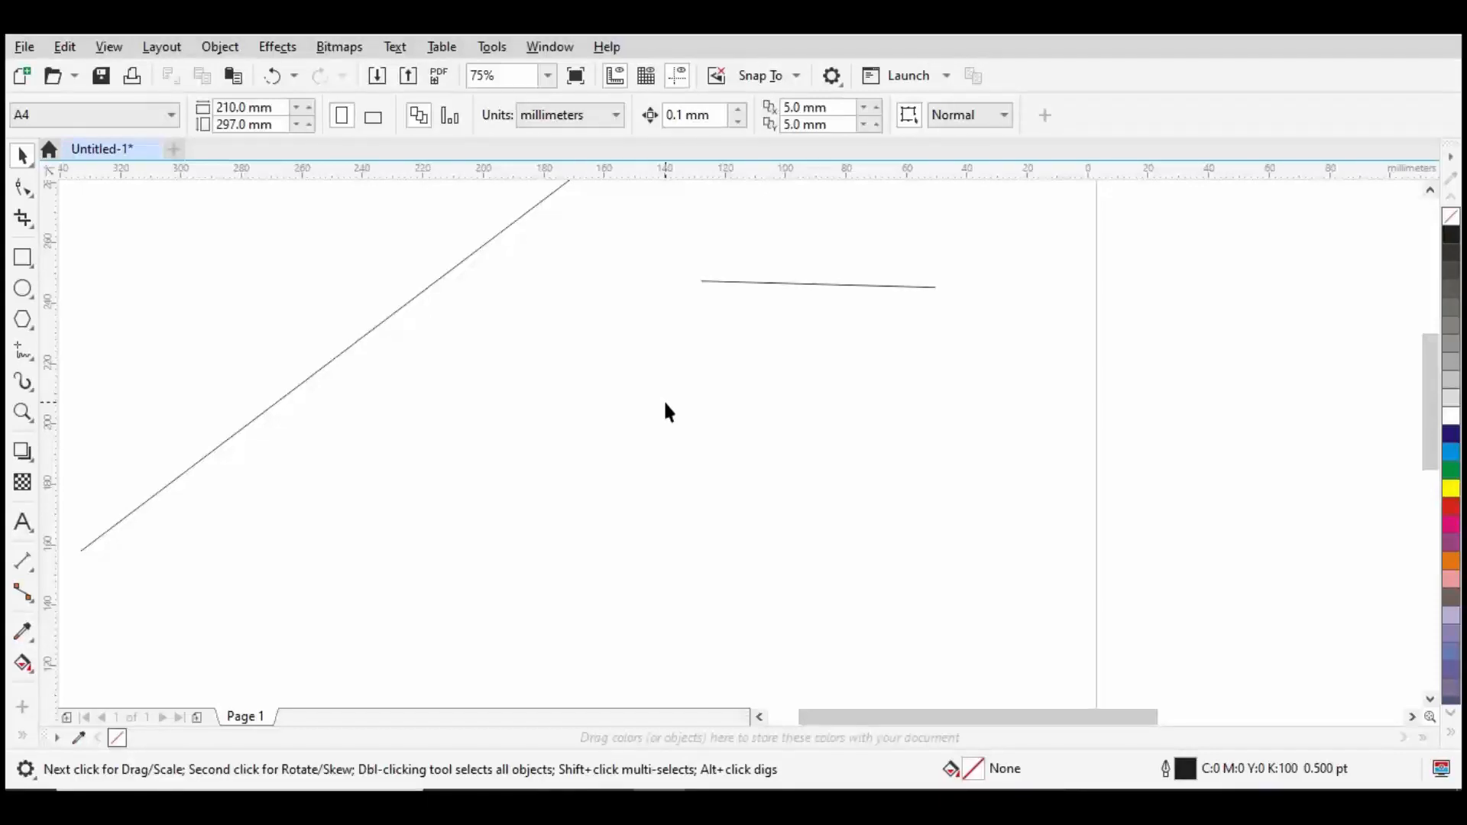
Step: Draw a freehand curve about 209 mm wide and 89 mm high between the long diagonal line and the short line
scroll(668, 433, down, 2)
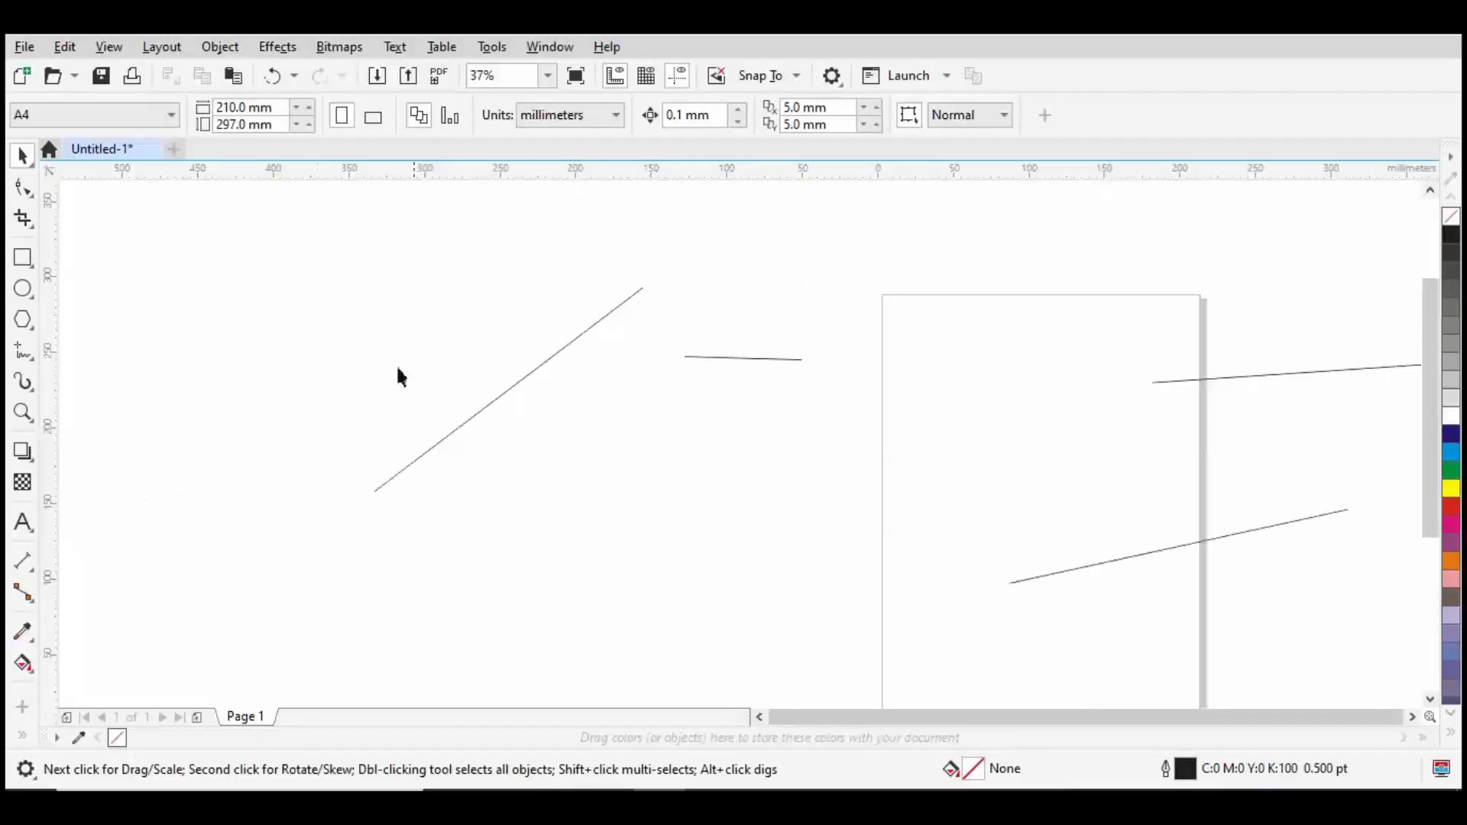
click(23, 351)
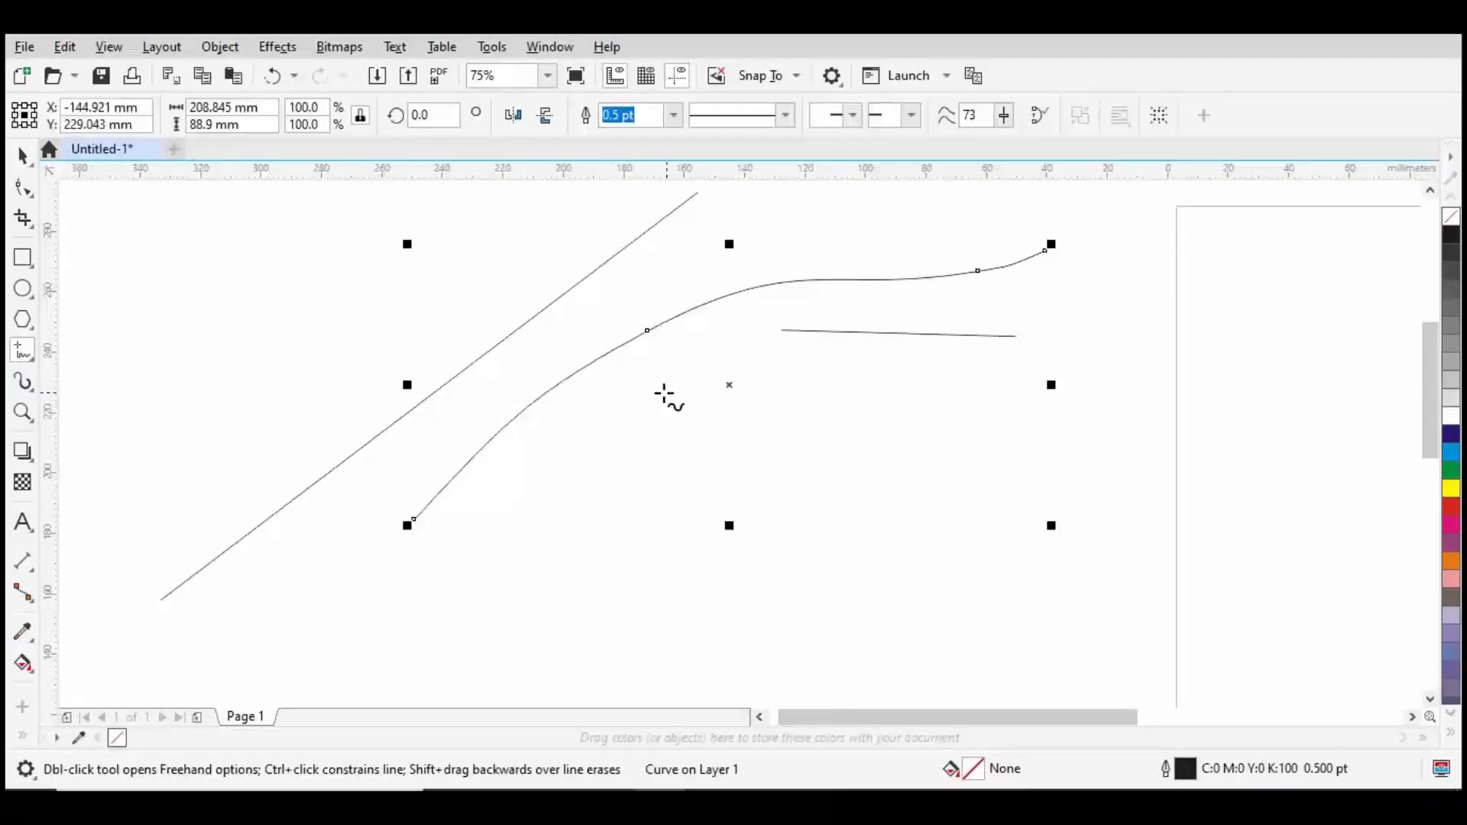
key(space)
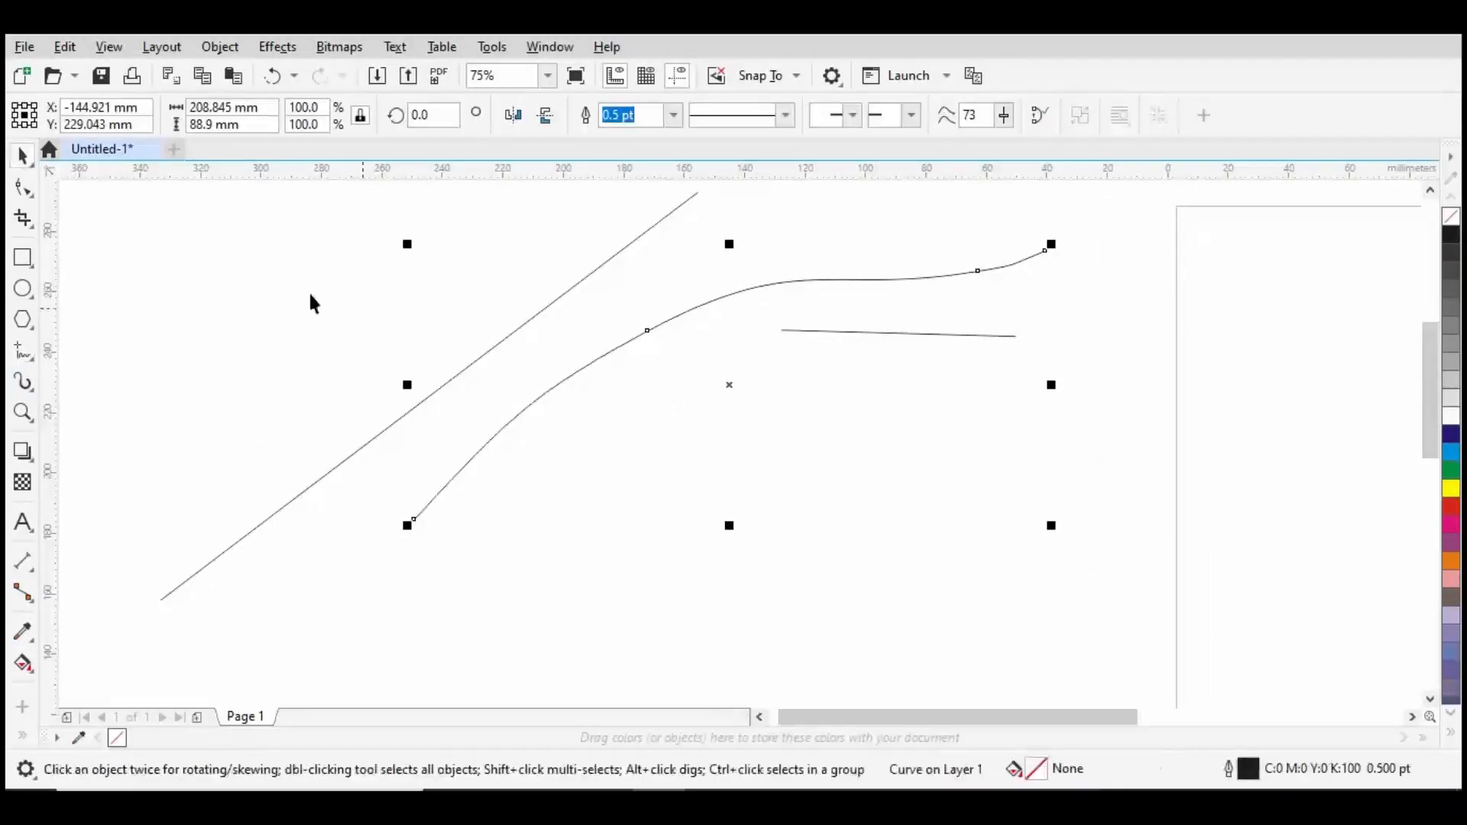
scroll(685, 397, down, 3)
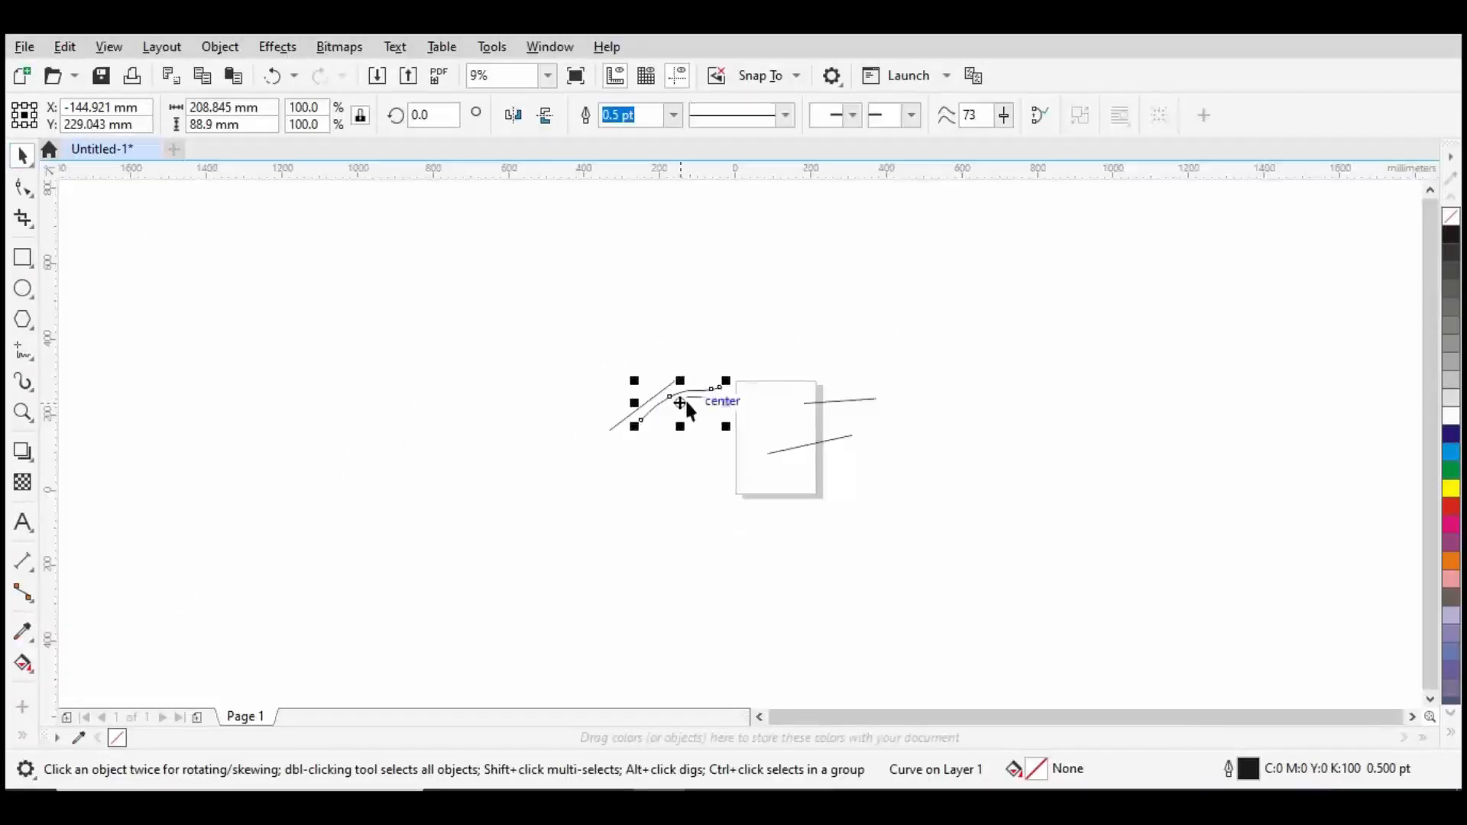
scroll(689, 380, up, 2)
key(Escape)
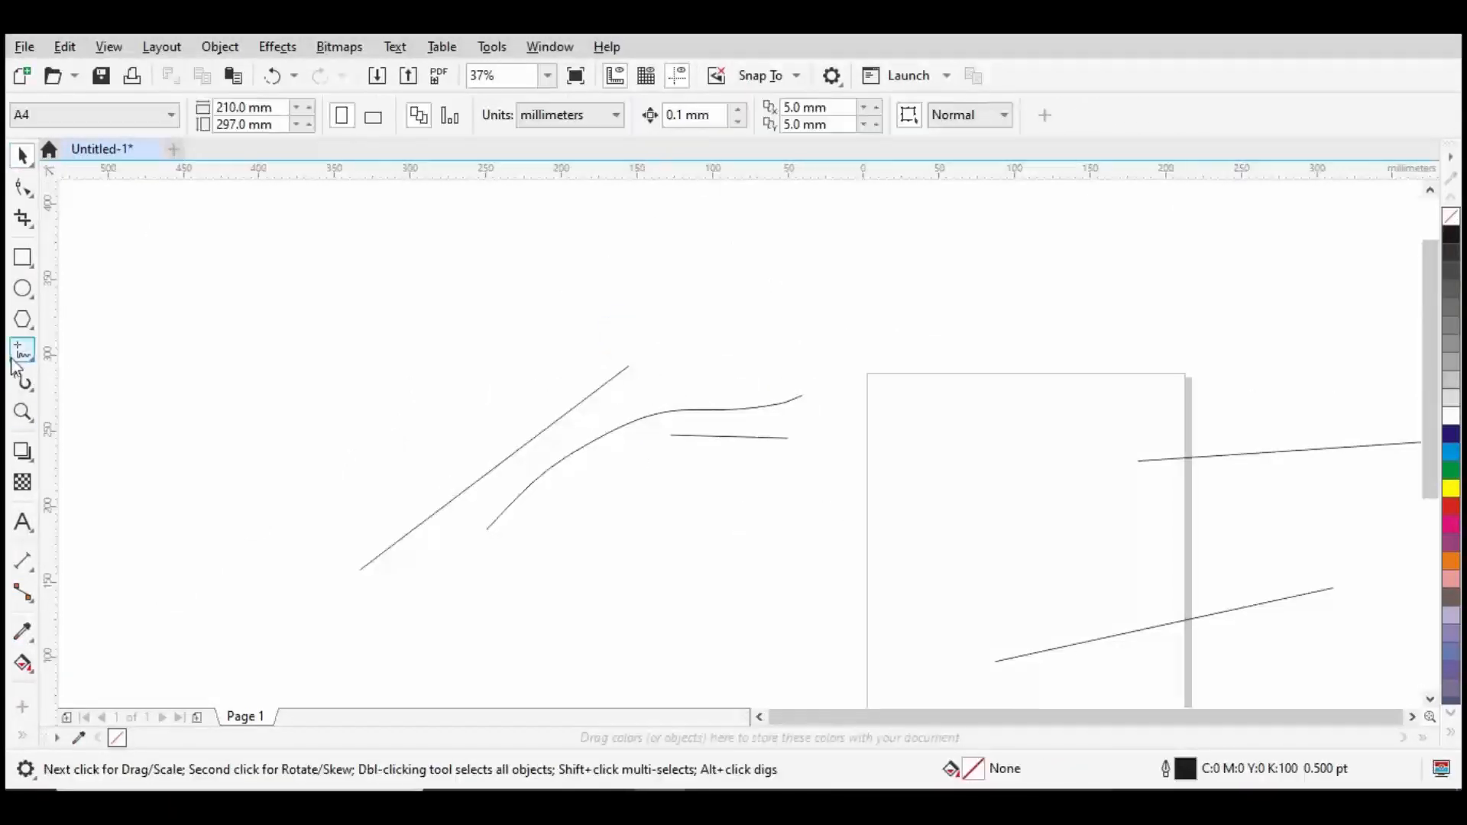
click(23, 351)
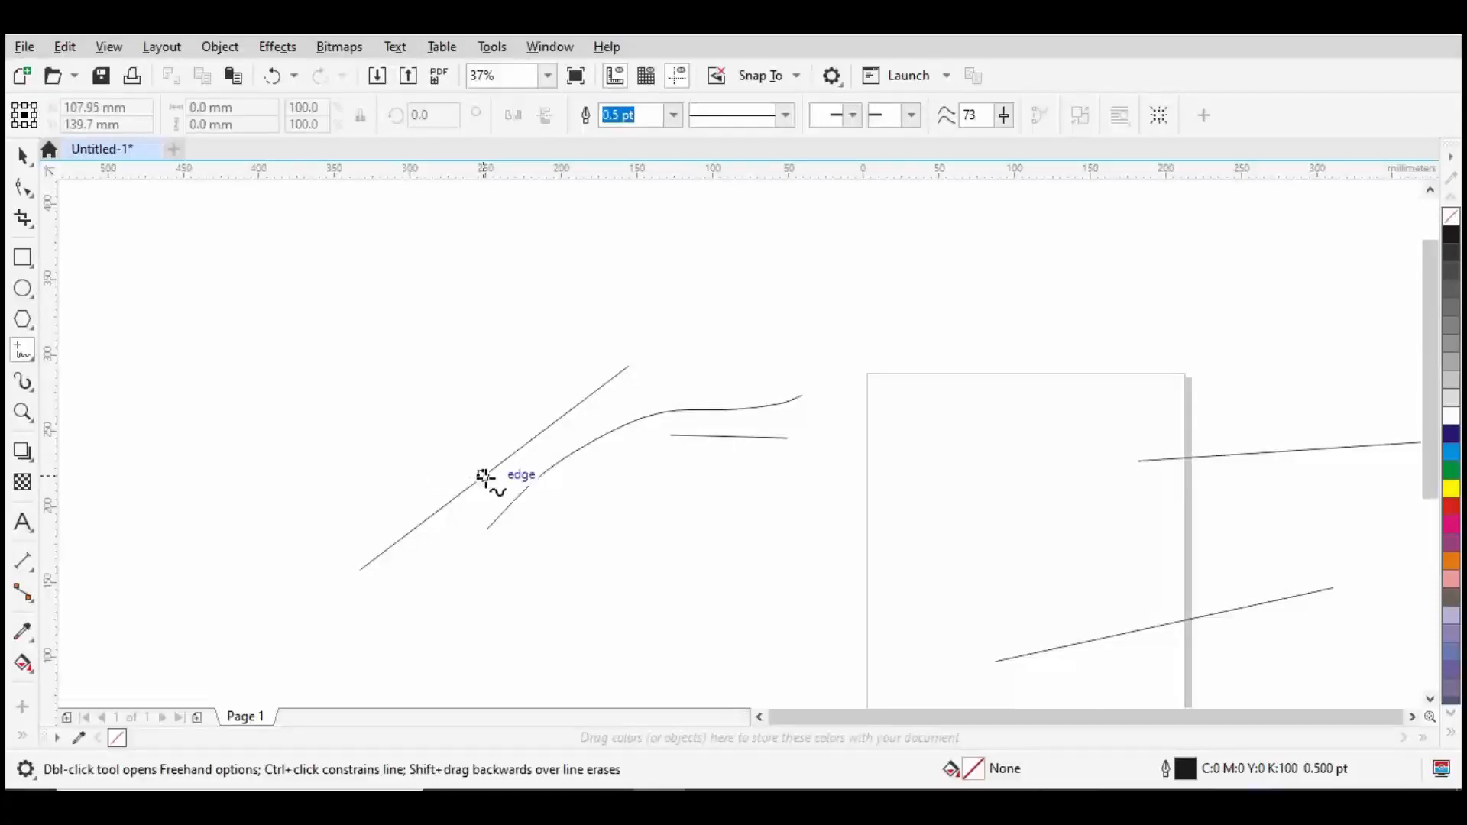
key(space)
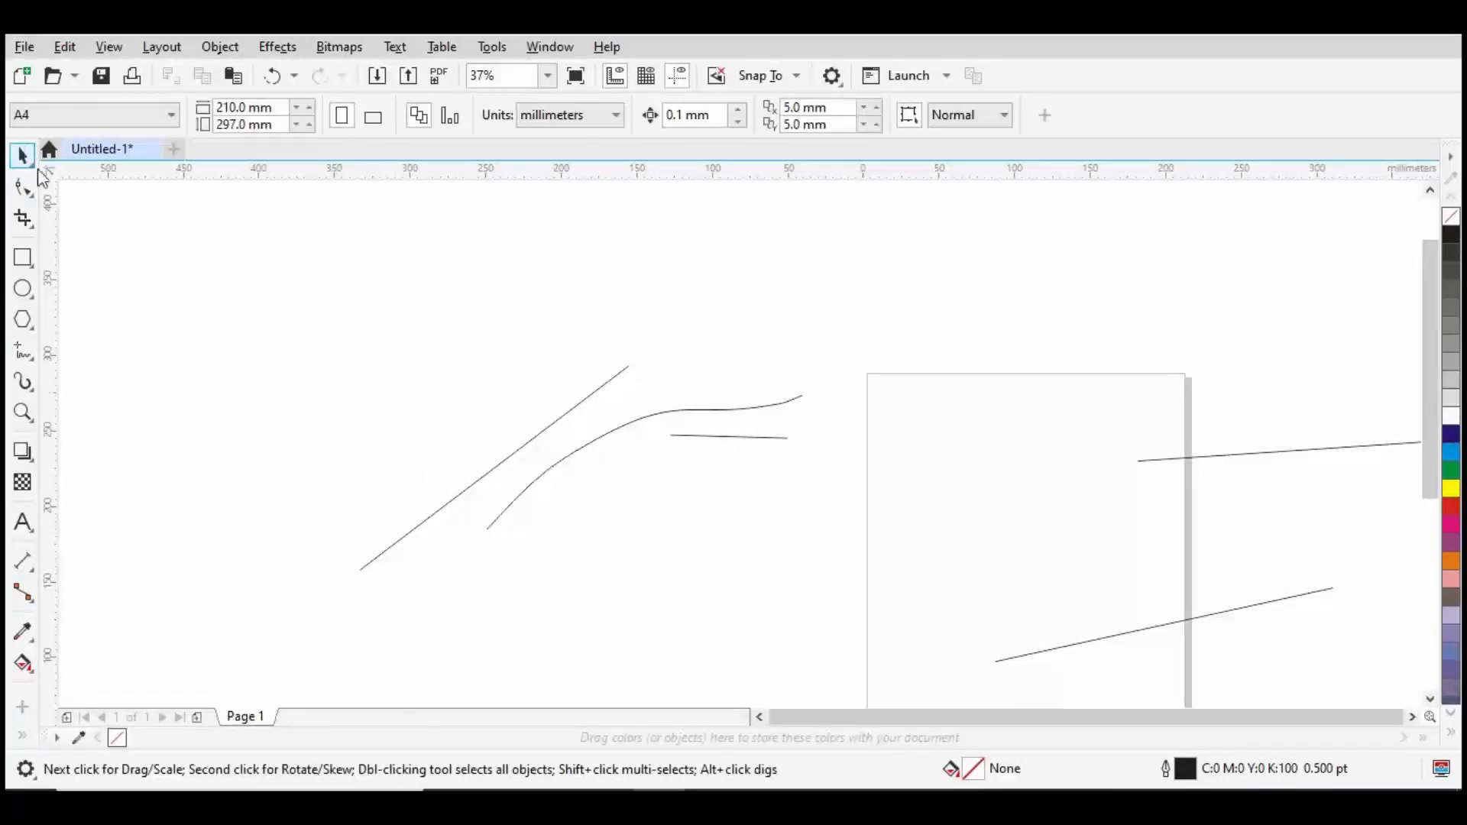
Step: Move the freehand curve above the other lines and enlarge it proportionally to about 290 mm wide and 123 mm high
click(640, 418)
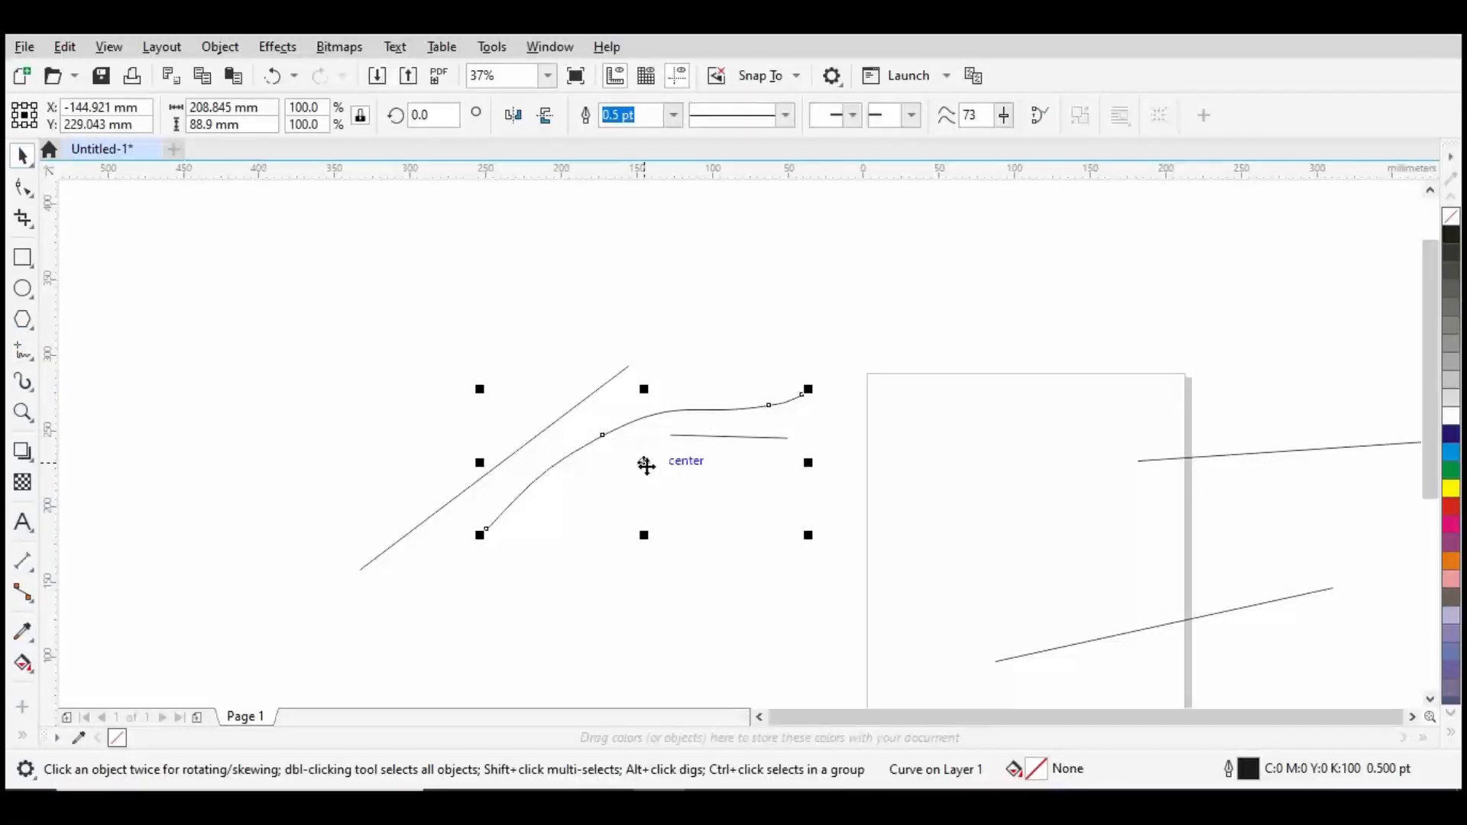
drag(644, 462, 796, 266)
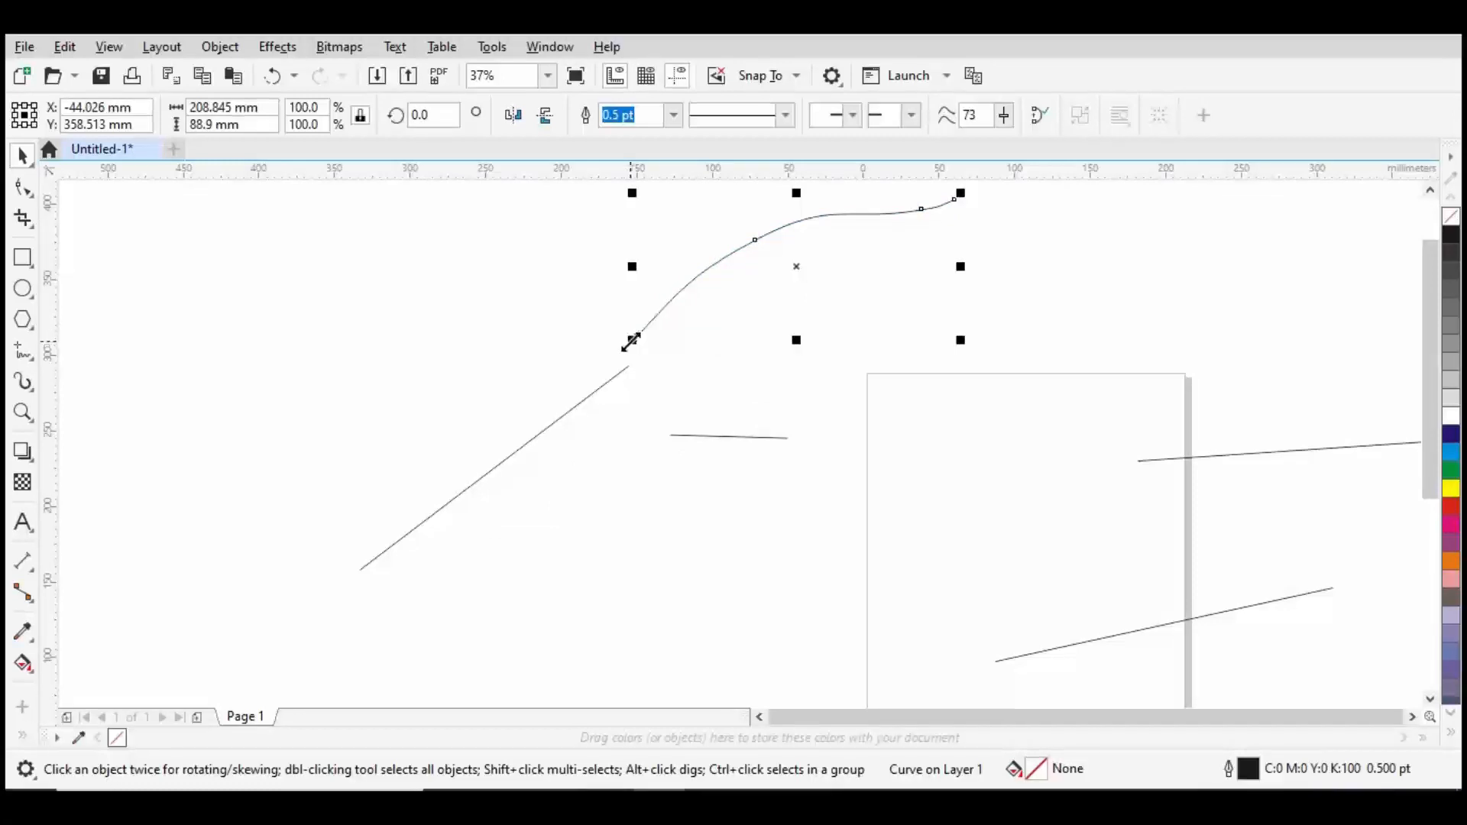
drag(631, 342, 506, 498)
scroll(657, 470, down, 2)
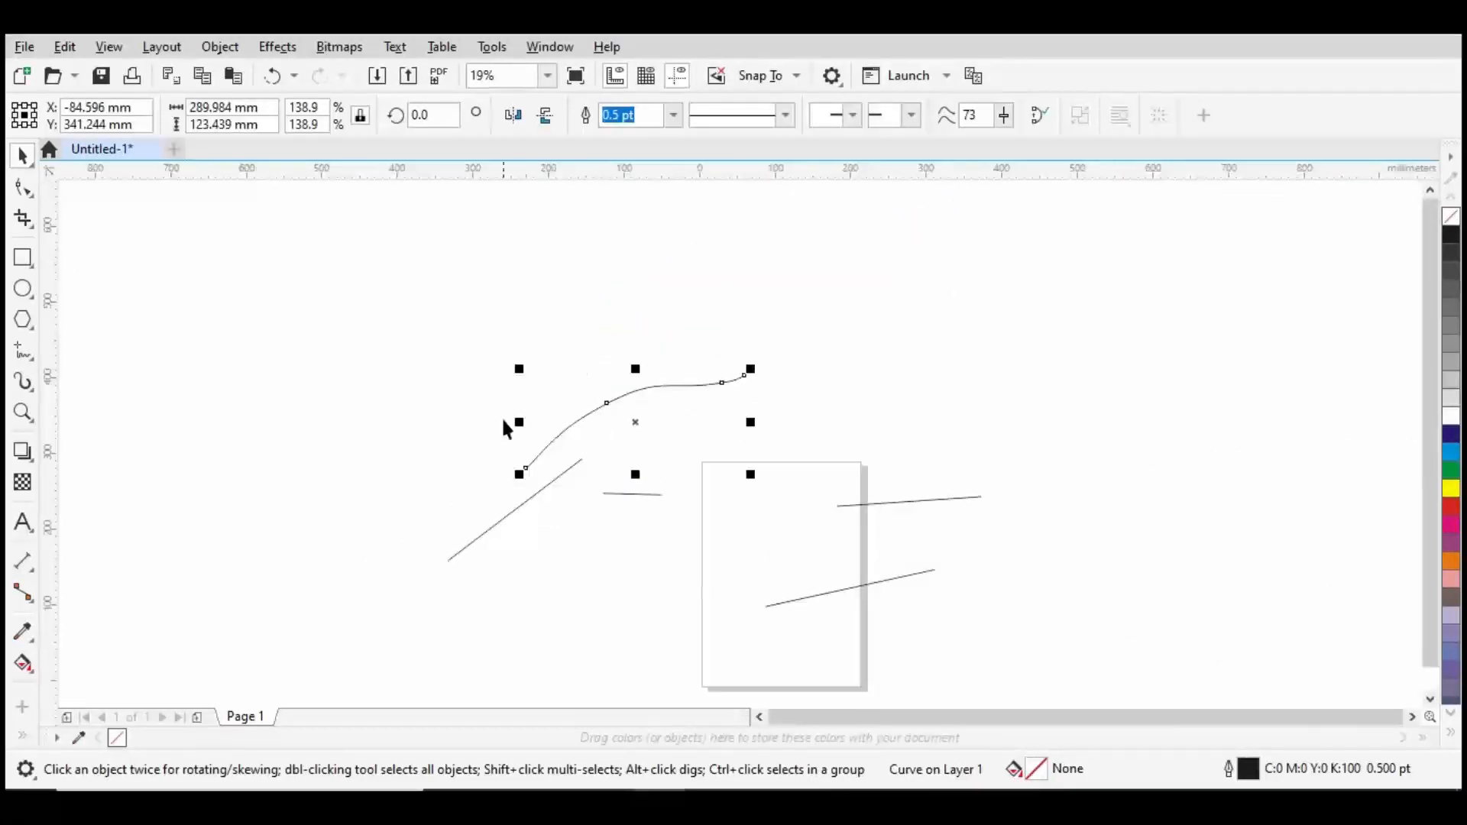
scroll(681, 386, up, 2)
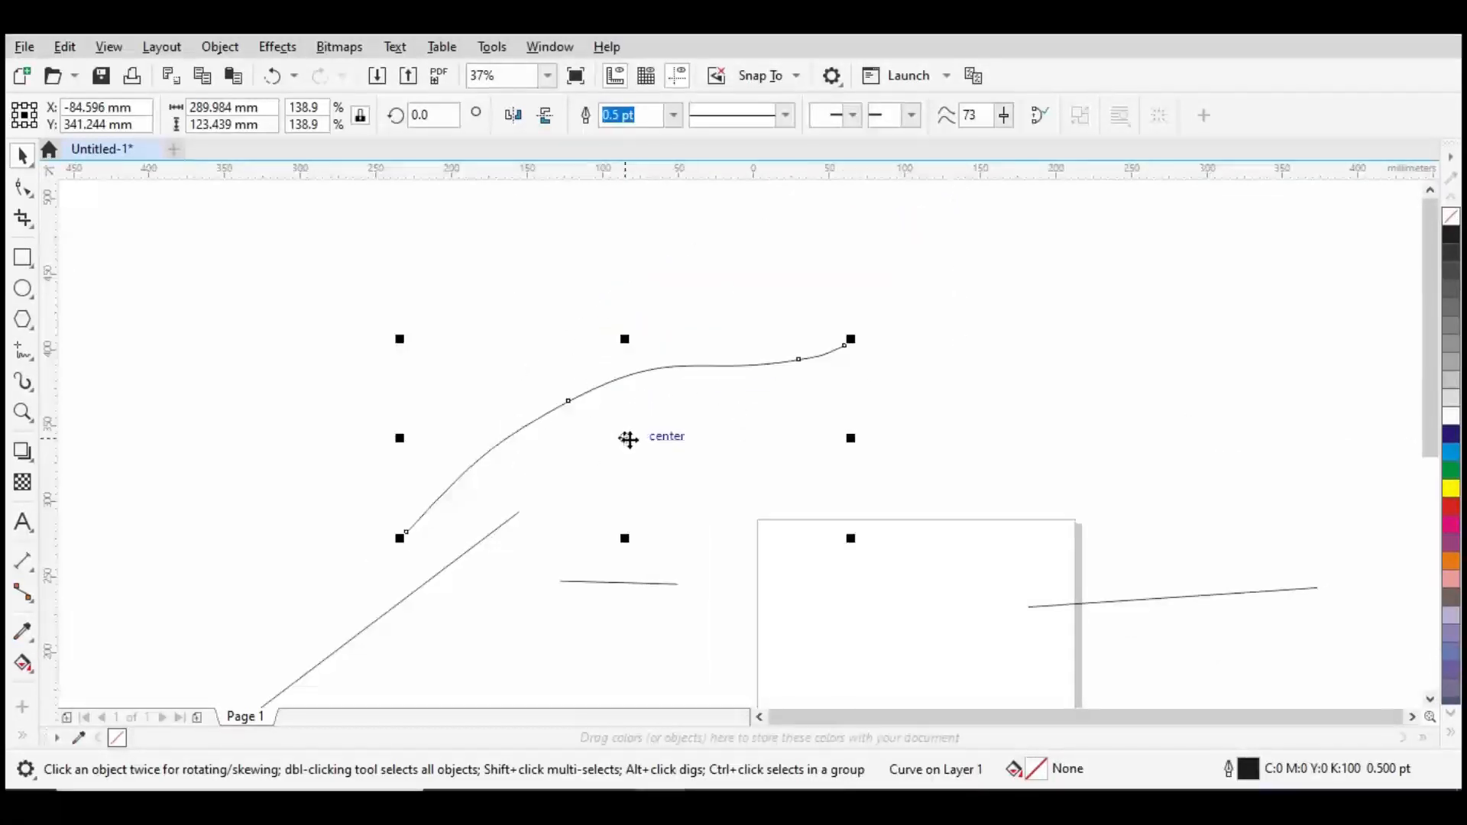
drag(626, 434, 606, 327)
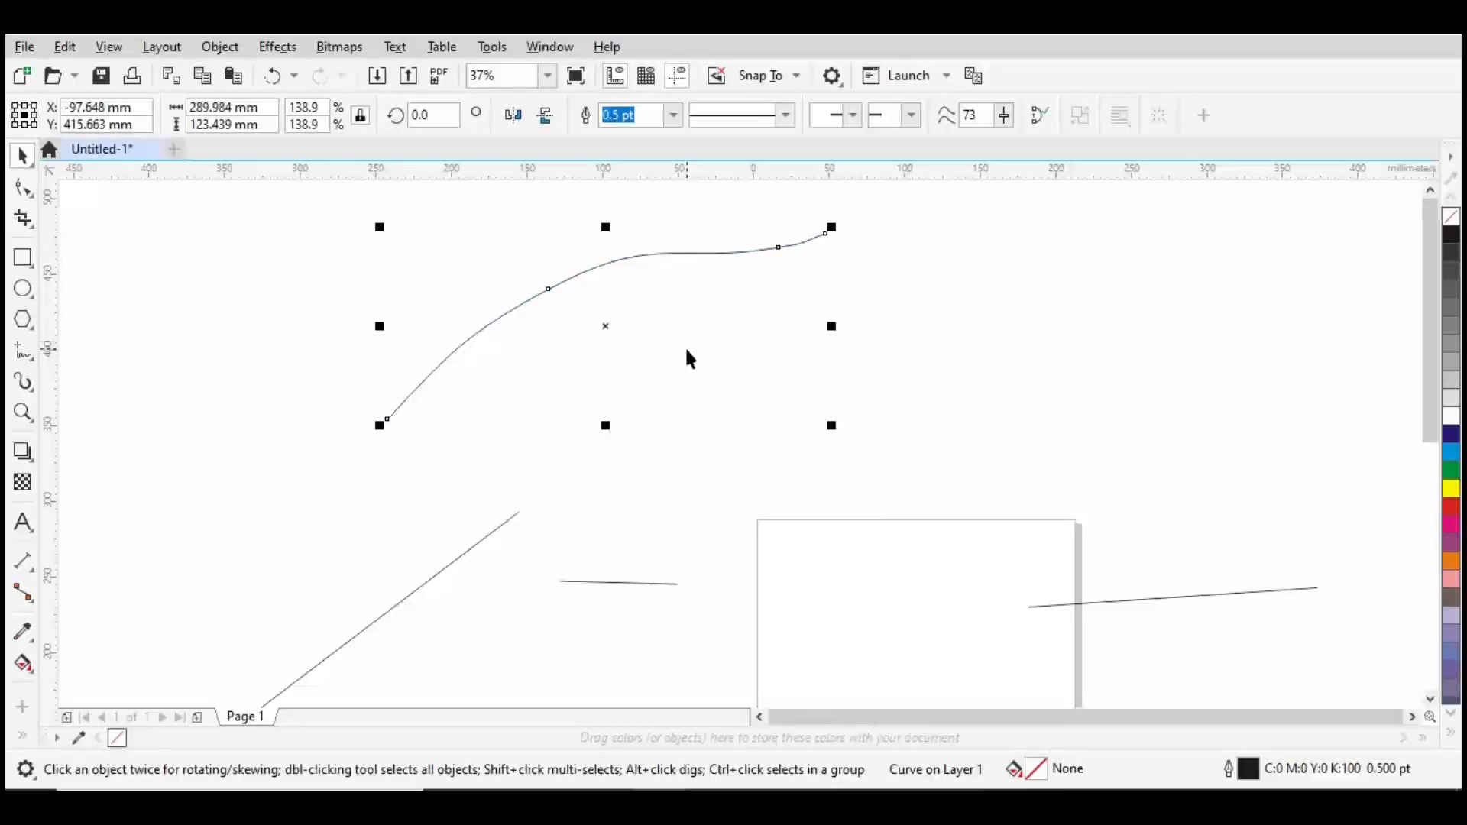
Step: Rotate and skew the freehand curve about its centre, making it about 326 mm wide and 136 mm high
click(590, 350)
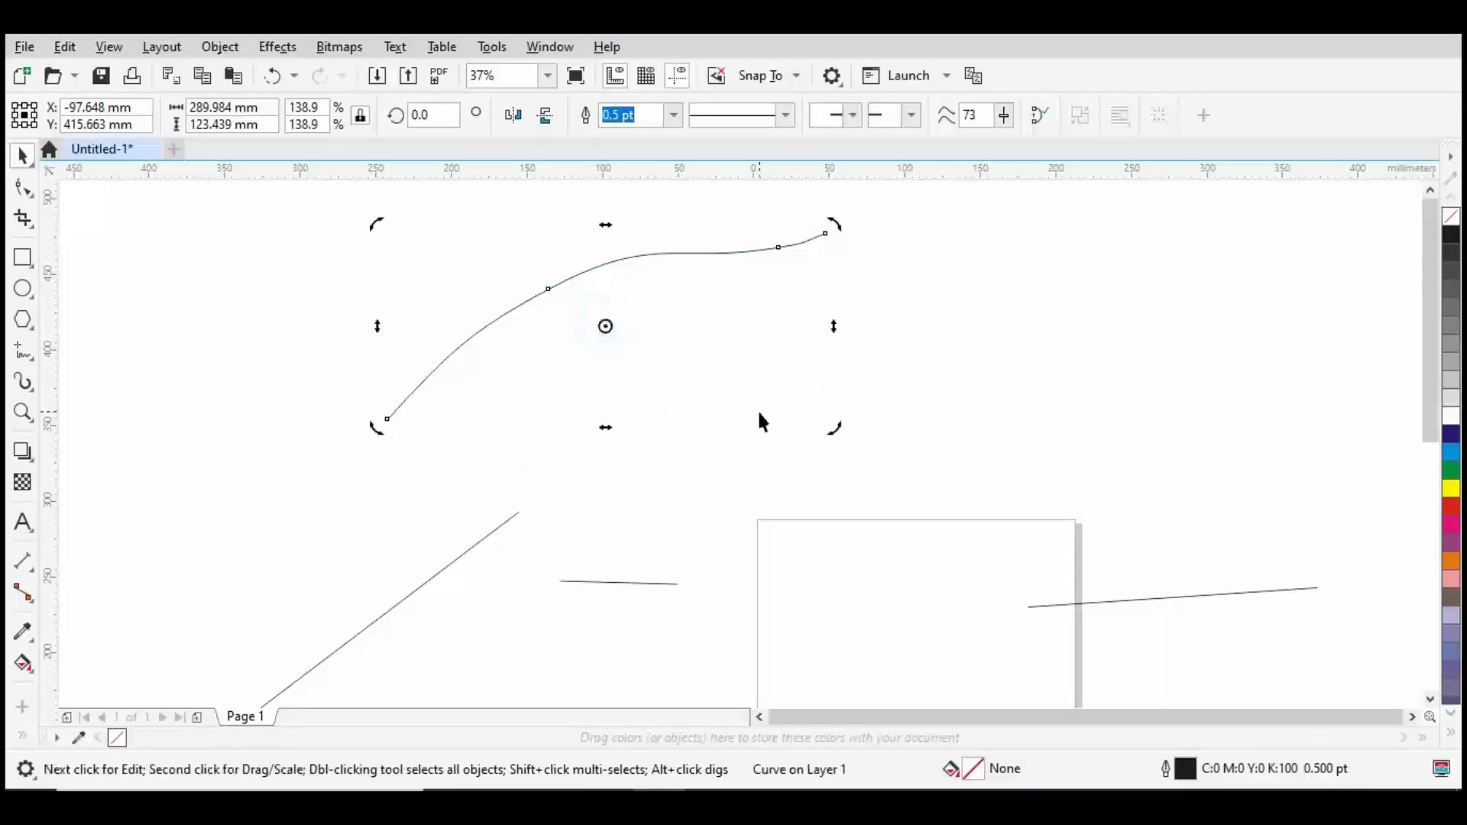
drag(839, 225, 840, 230)
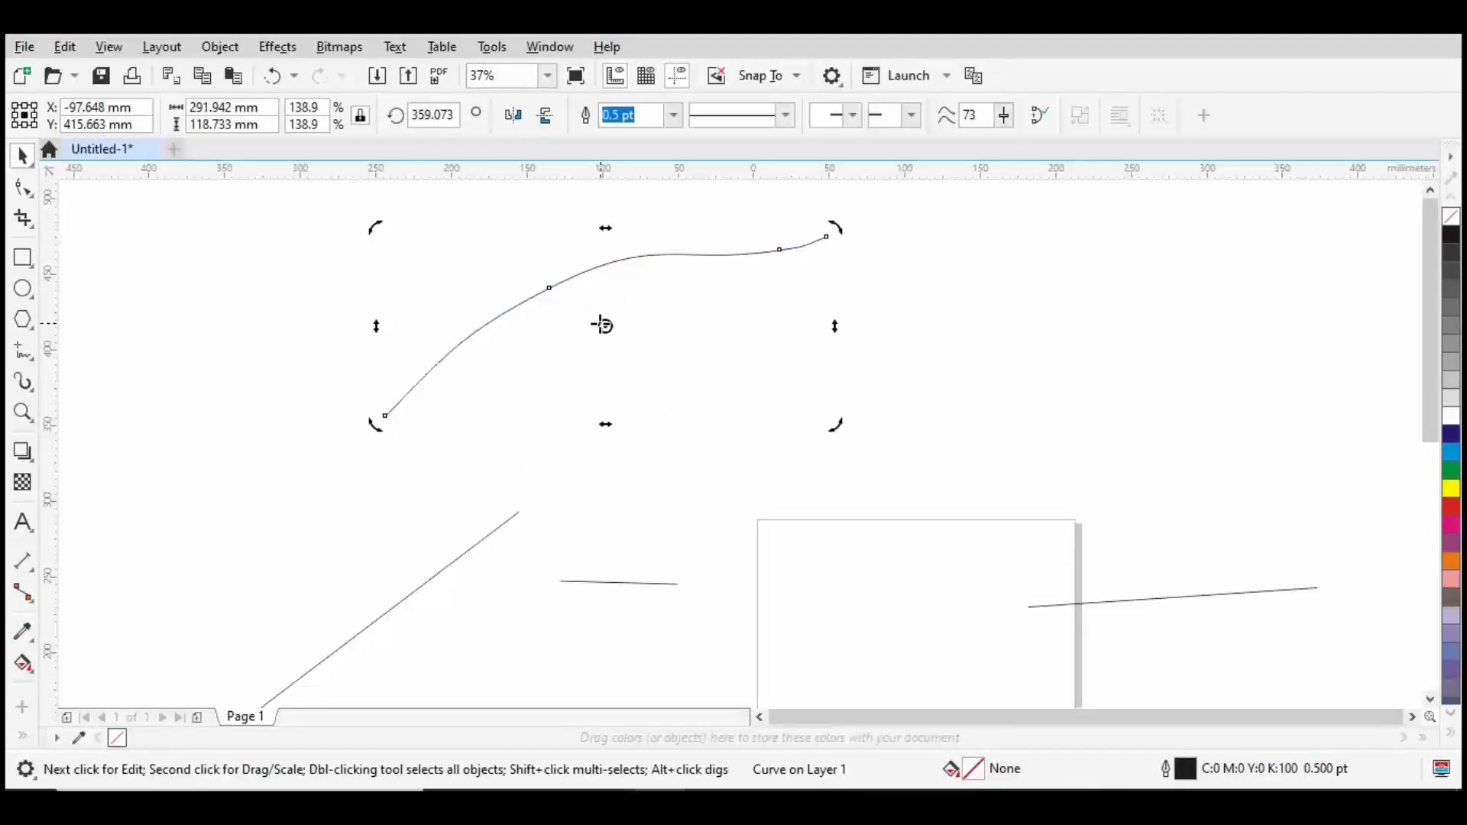
click(619, 360)
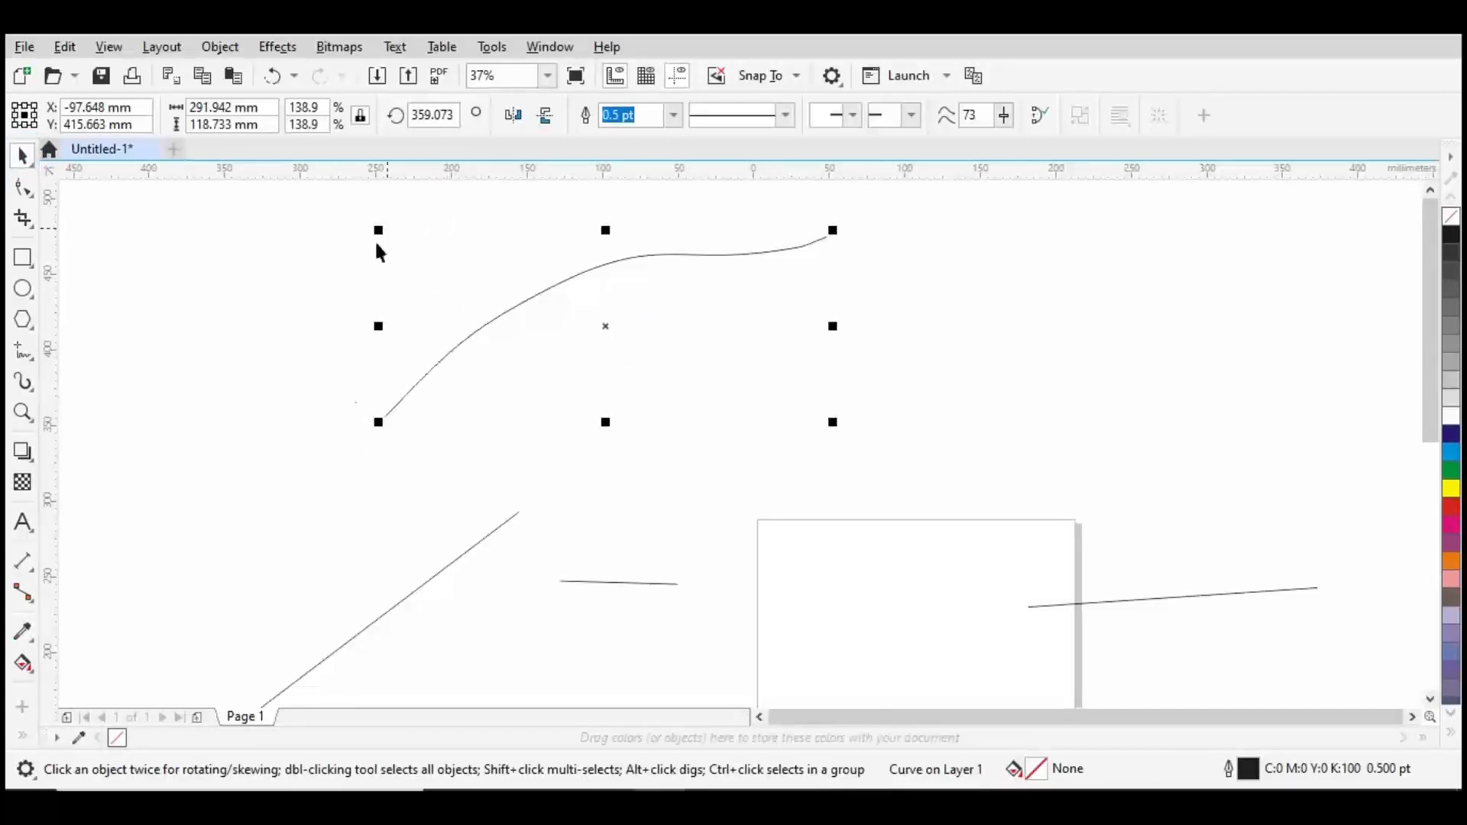
click(618, 361)
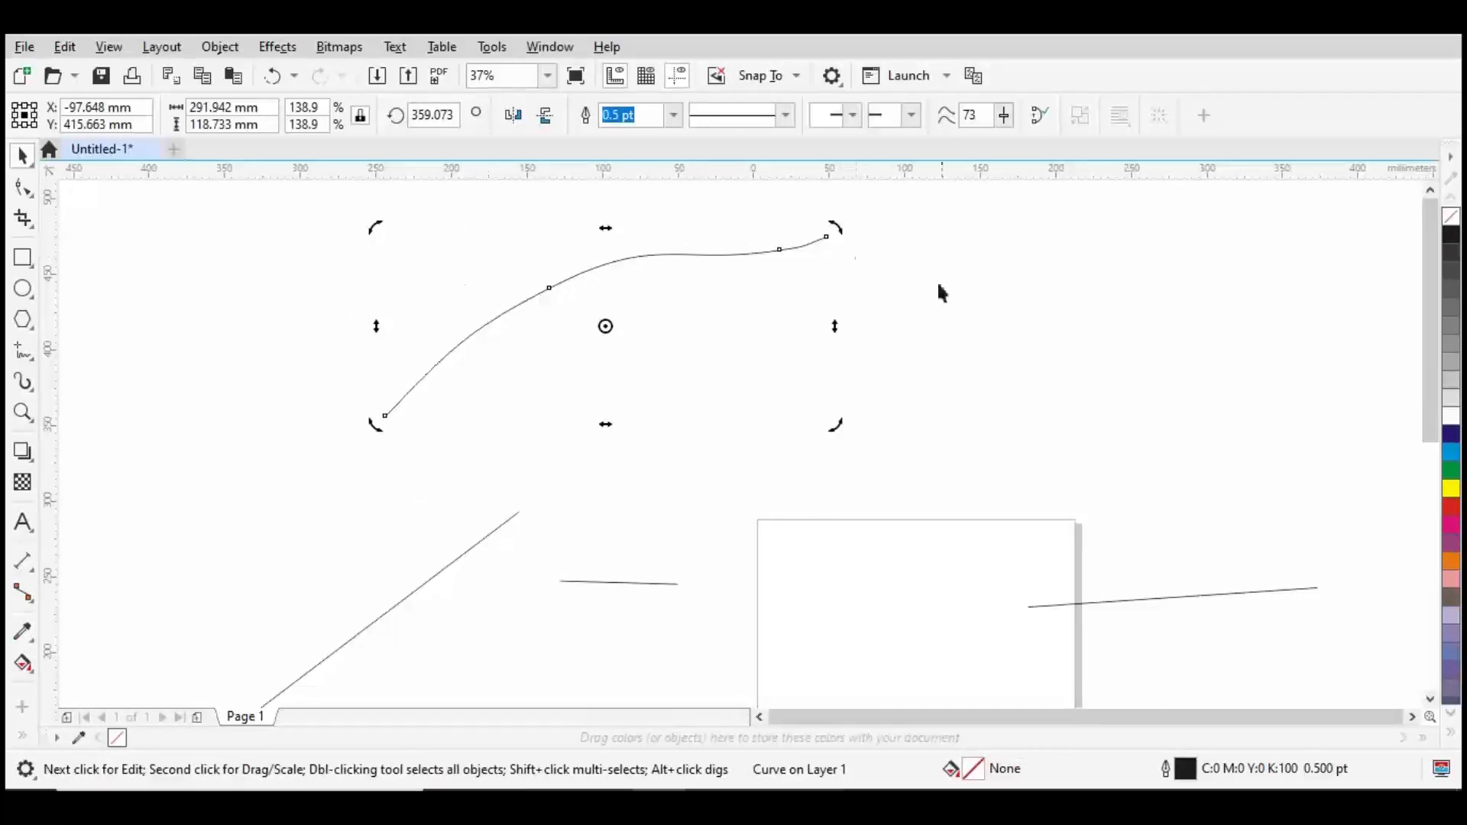
drag(829, 223, 853, 336)
drag(615, 354, 712, 354)
drag(952, 305, 953, 246)
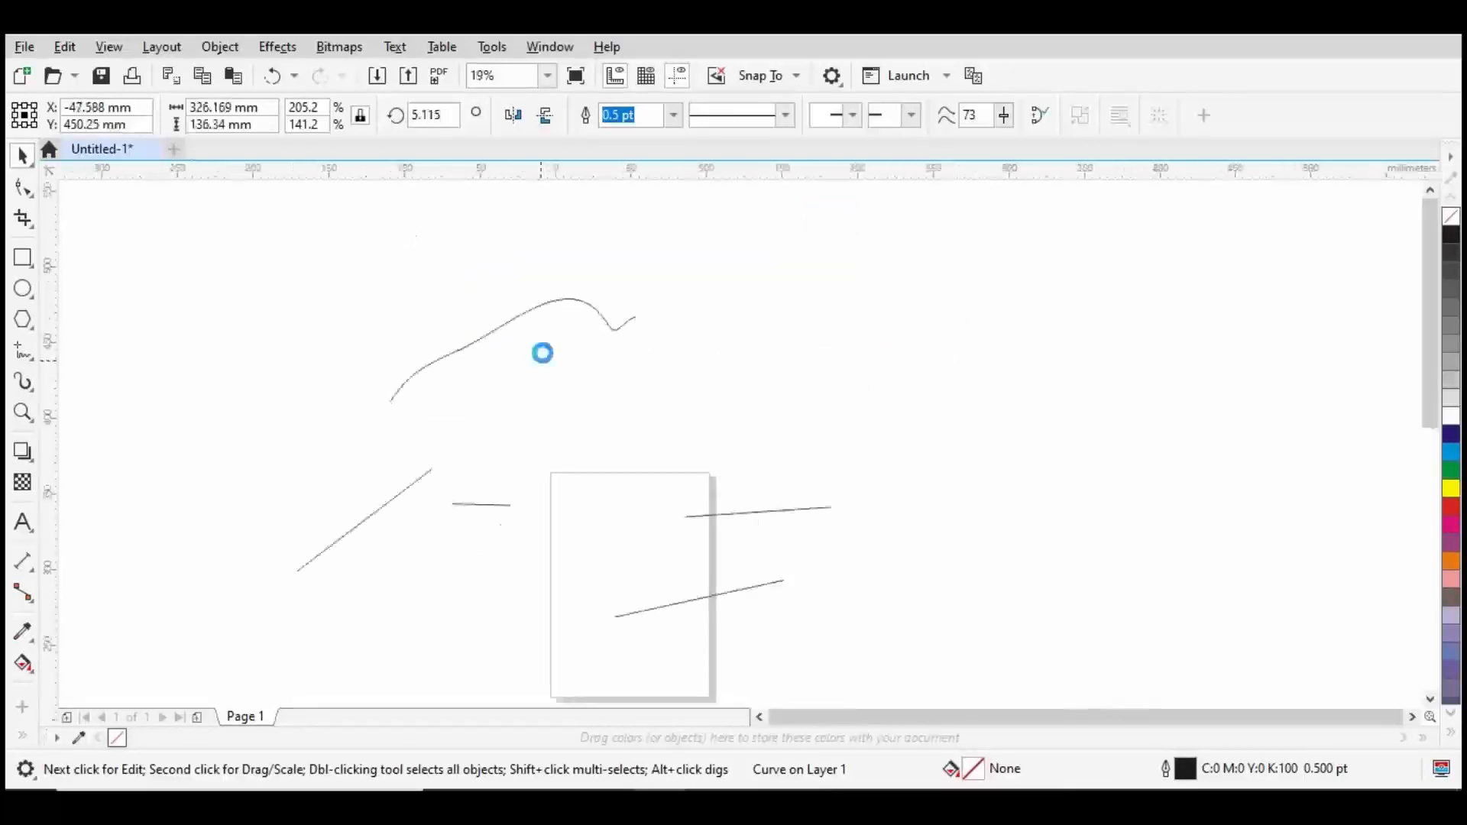
Step: Delete the rotated and skewed freehand curve
scroll(540, 354, up, 1)
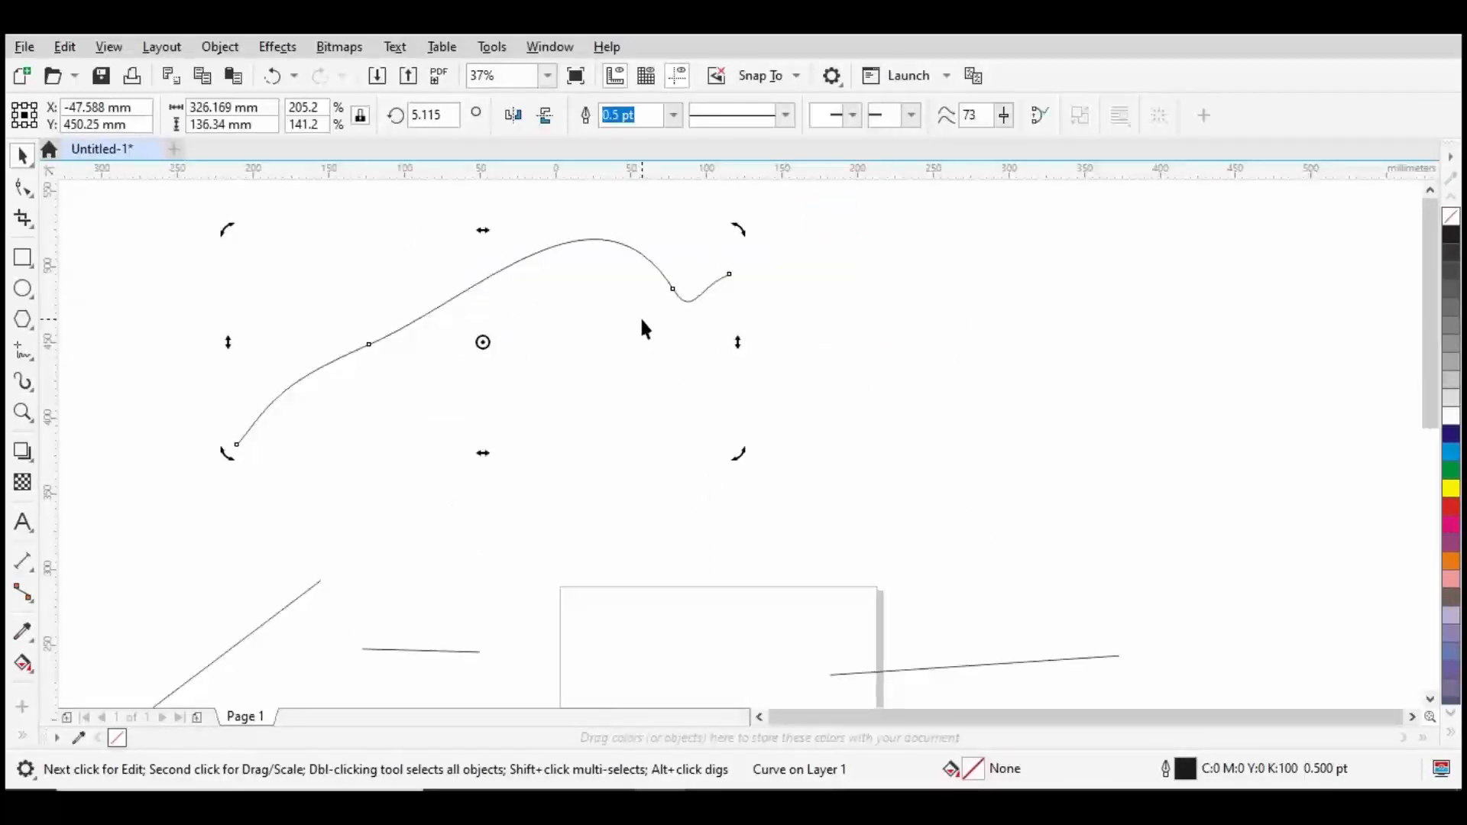
key(Delete)
scroll(642, 329, down, 1)
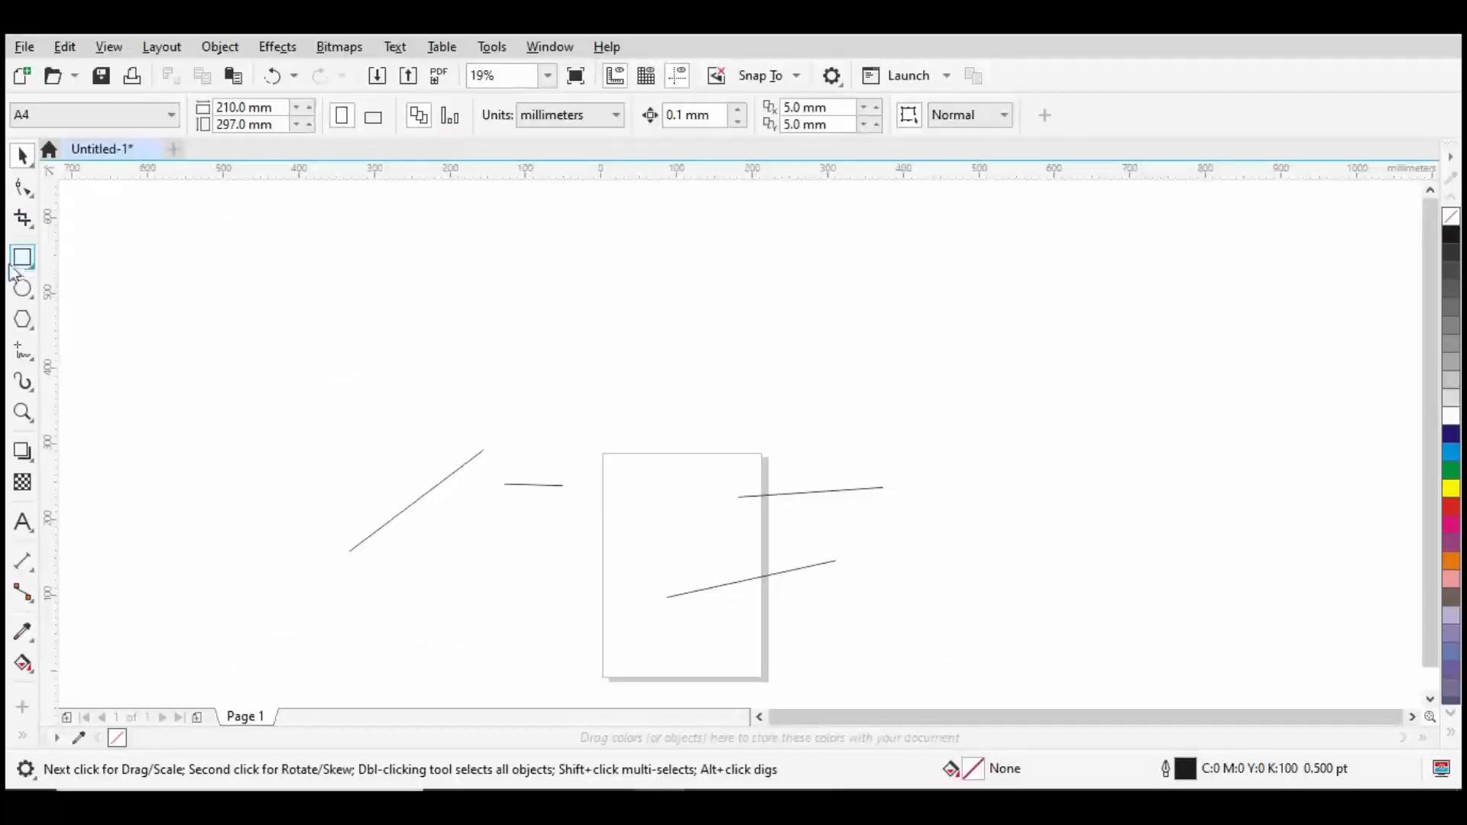
Step: Draw two rectangles above the lines, one about 347 by 116 mm and a smaller one beside it about 141 by 87 mm
click(22, 257)
mouse_move(462, 321)
mouse_down()
mouse_move(525, 359)
mouse_move(725, 411)
mouse_up()
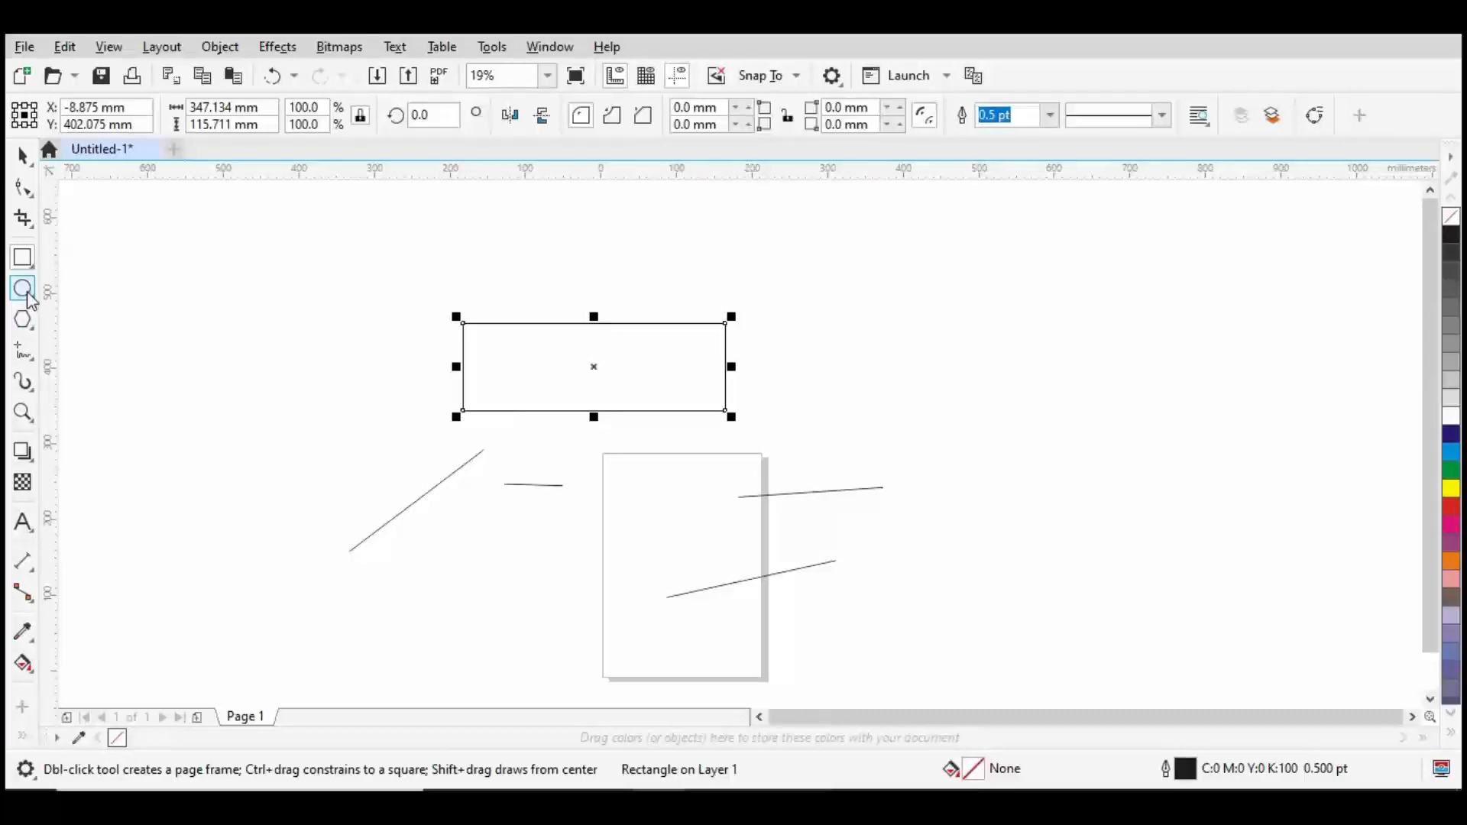
scroll(466, 350, up, 1)
drag(191, 268, 405, 399)
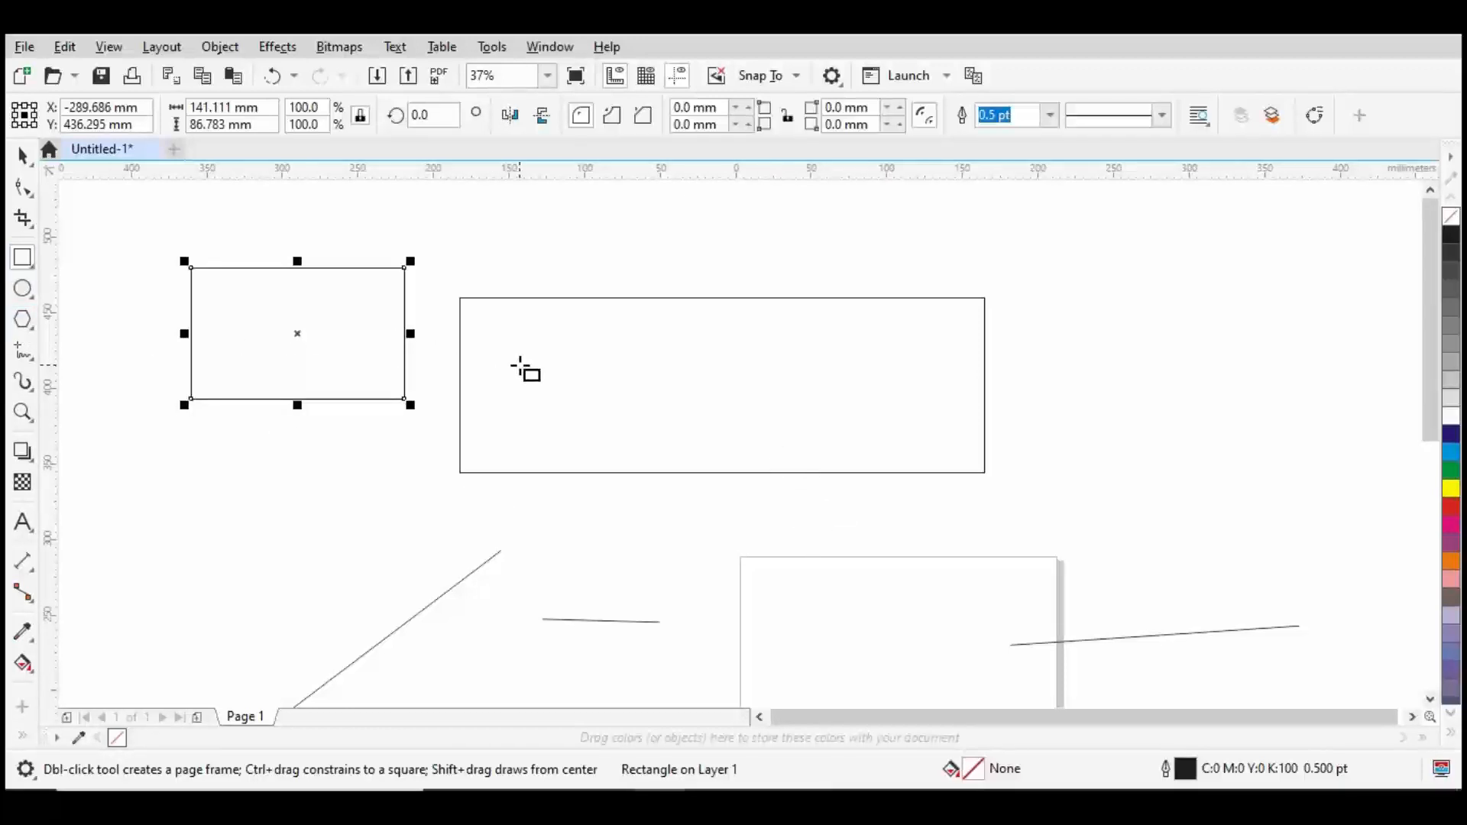
Step: Round all corners of the smaller rectangle to a radius of about 16.6 mm with the Shape tool
click(23, 187)
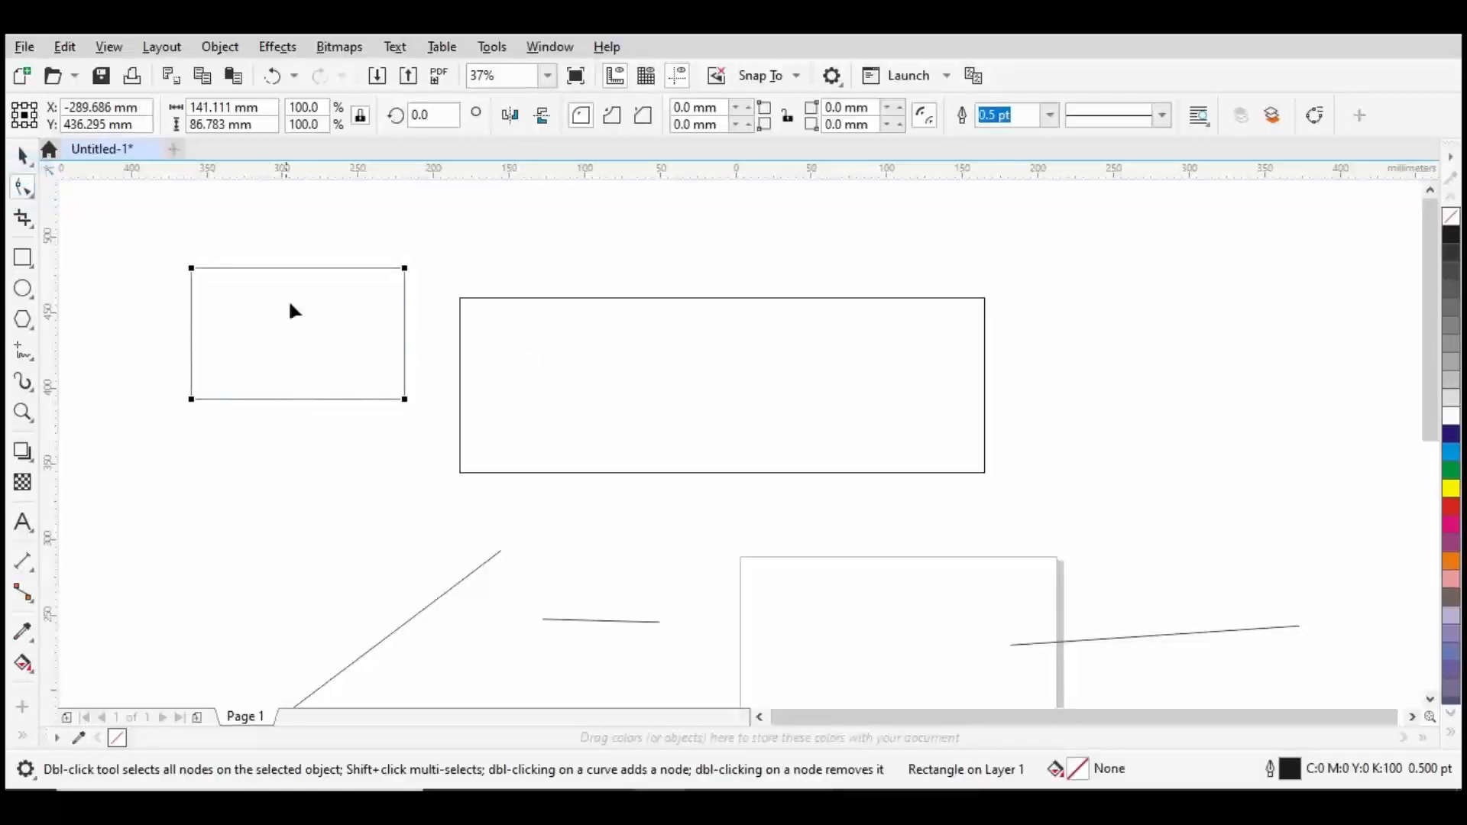
click(600, 335)
scroll(429, 317, up, 2)
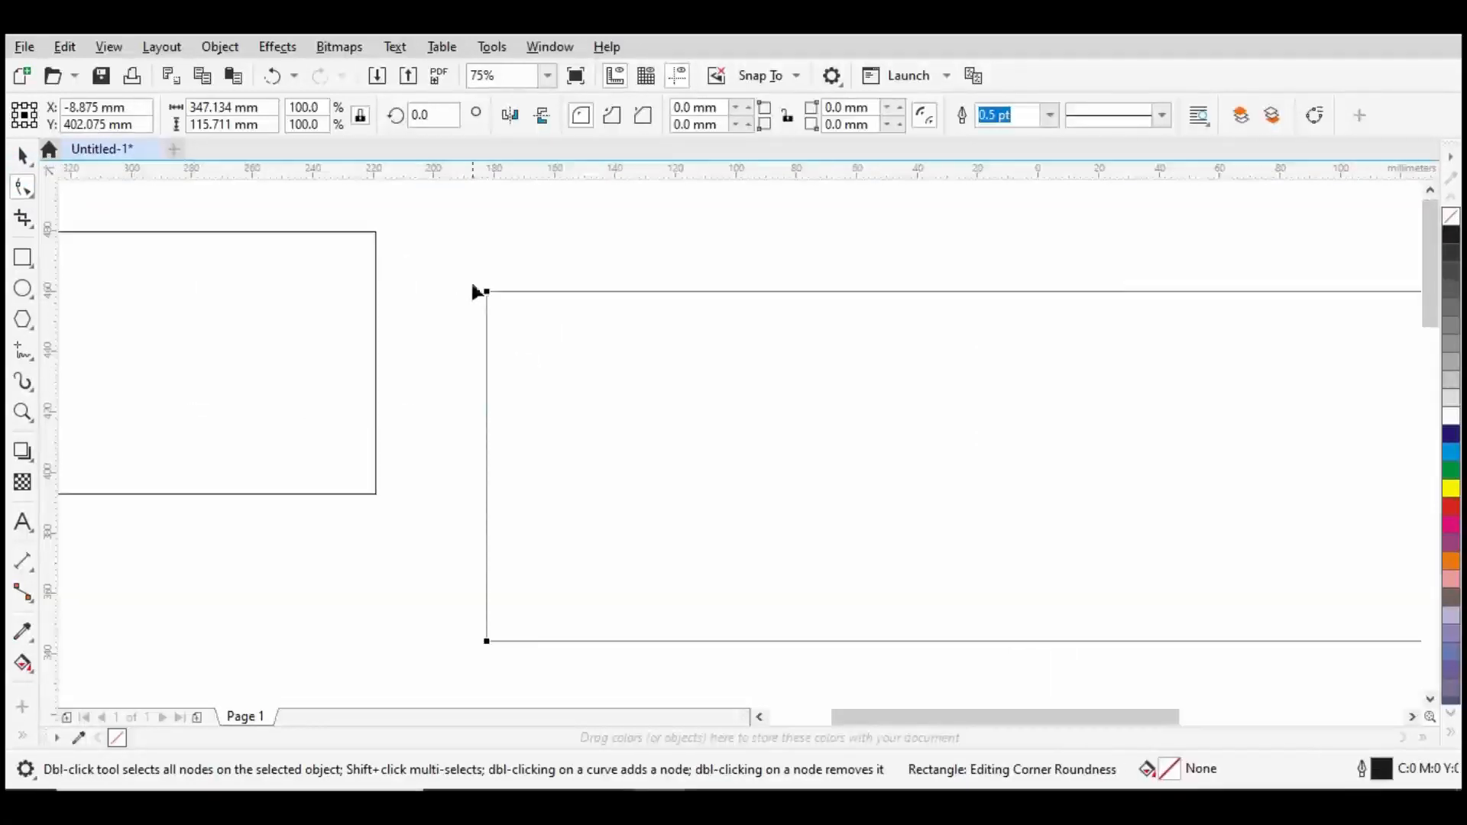
scroll(478, 291, down, 4)
click(377, 276)
scroll(343, 264, up, 4)
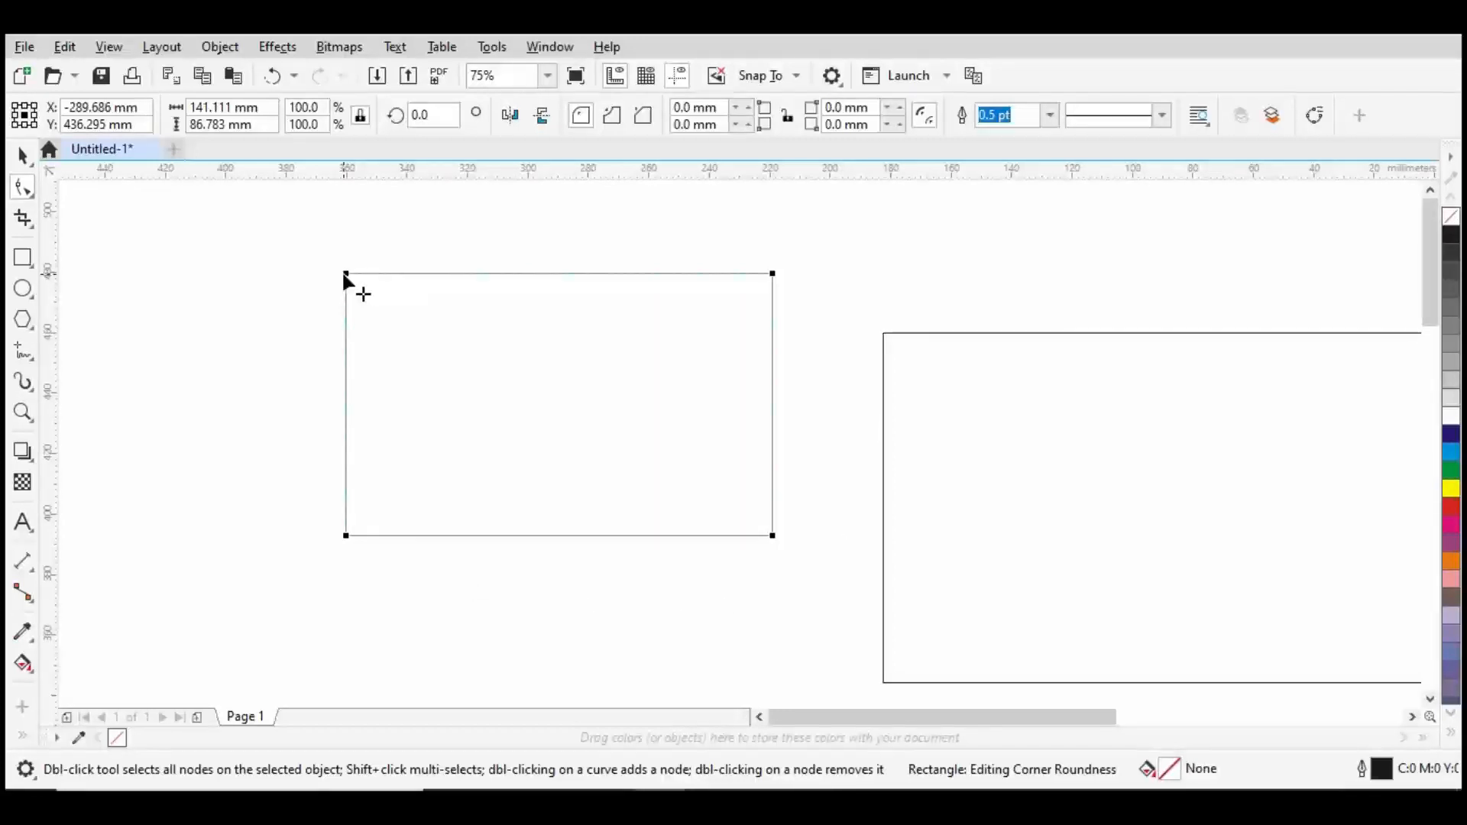
drag(348, 275, 413, 281)
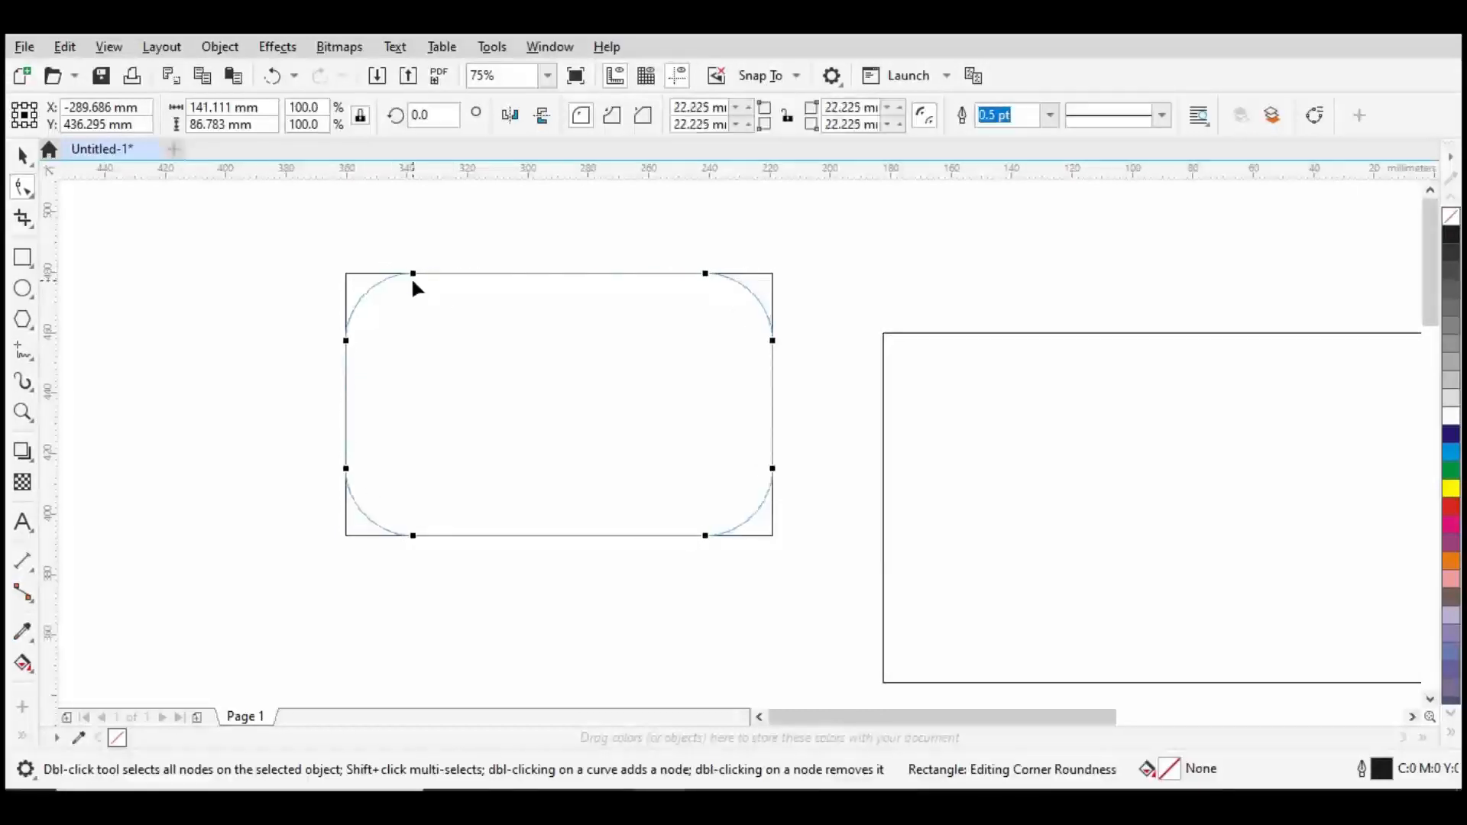
drag(707, 274, 722, 273)
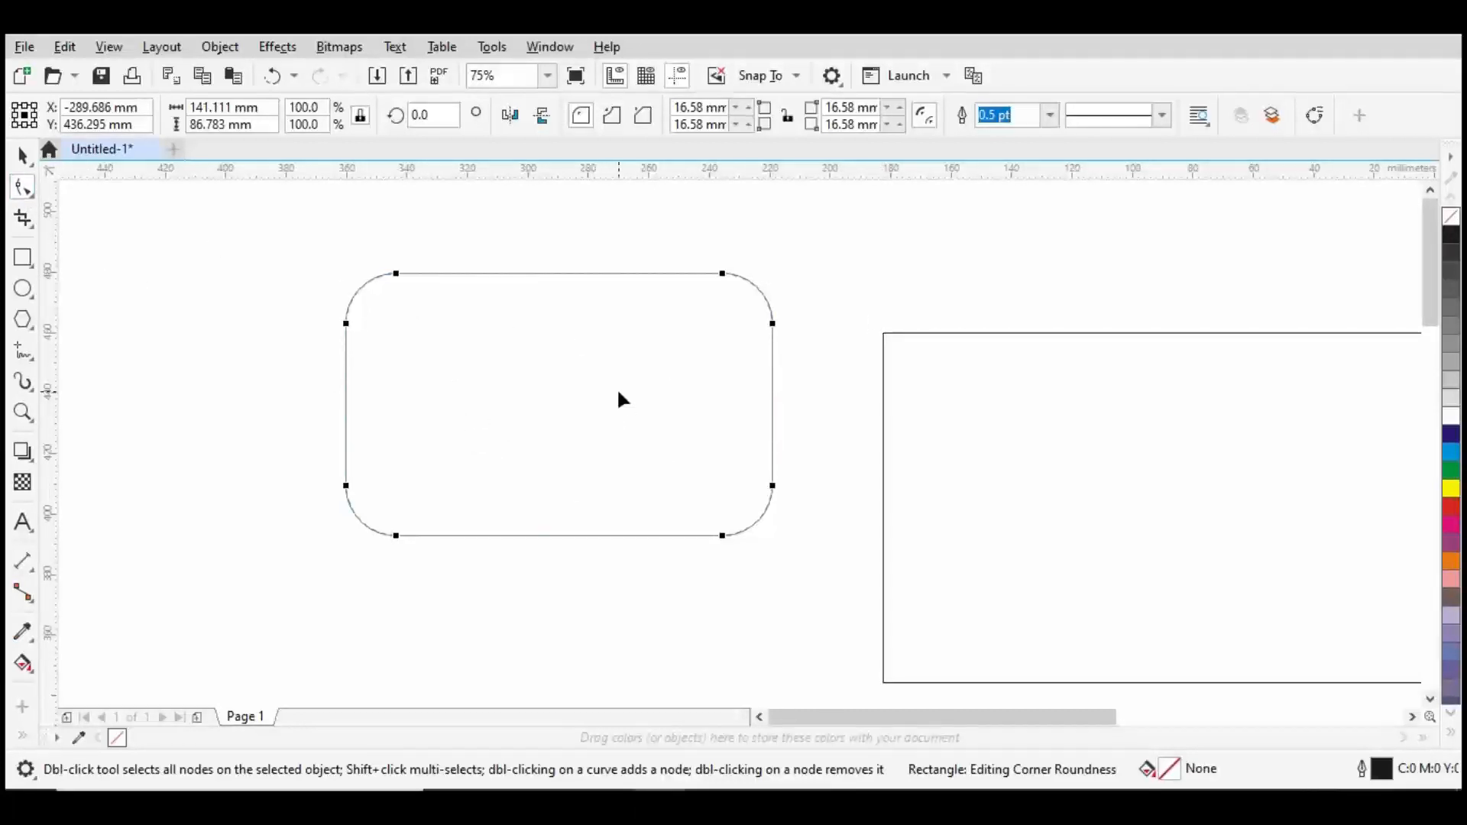
Step: Convert the rounded rectangle to curves, undo the conversion, and convert it to curves again
key(ctrl+q)
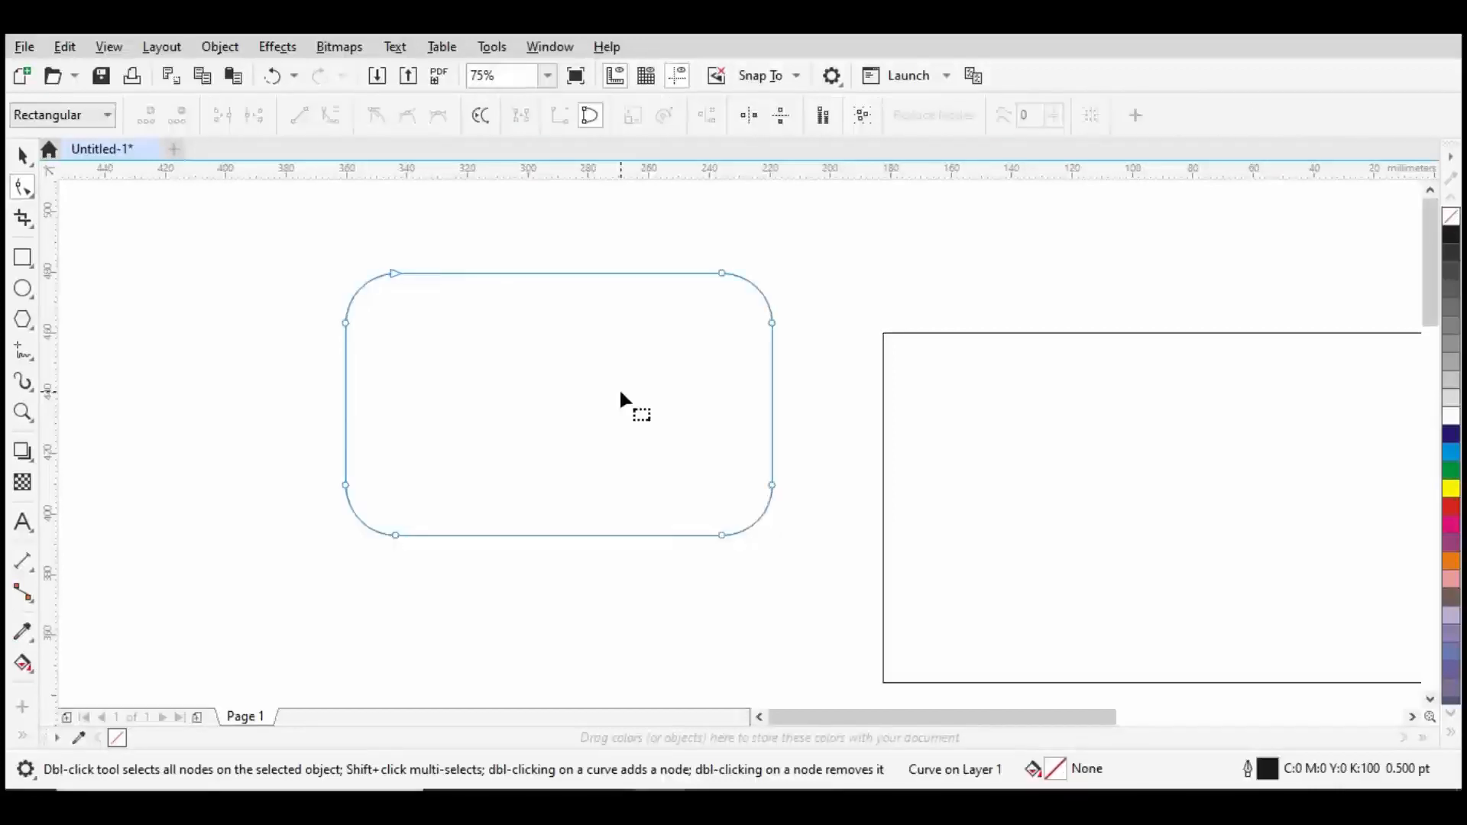
key(ctrl+z)
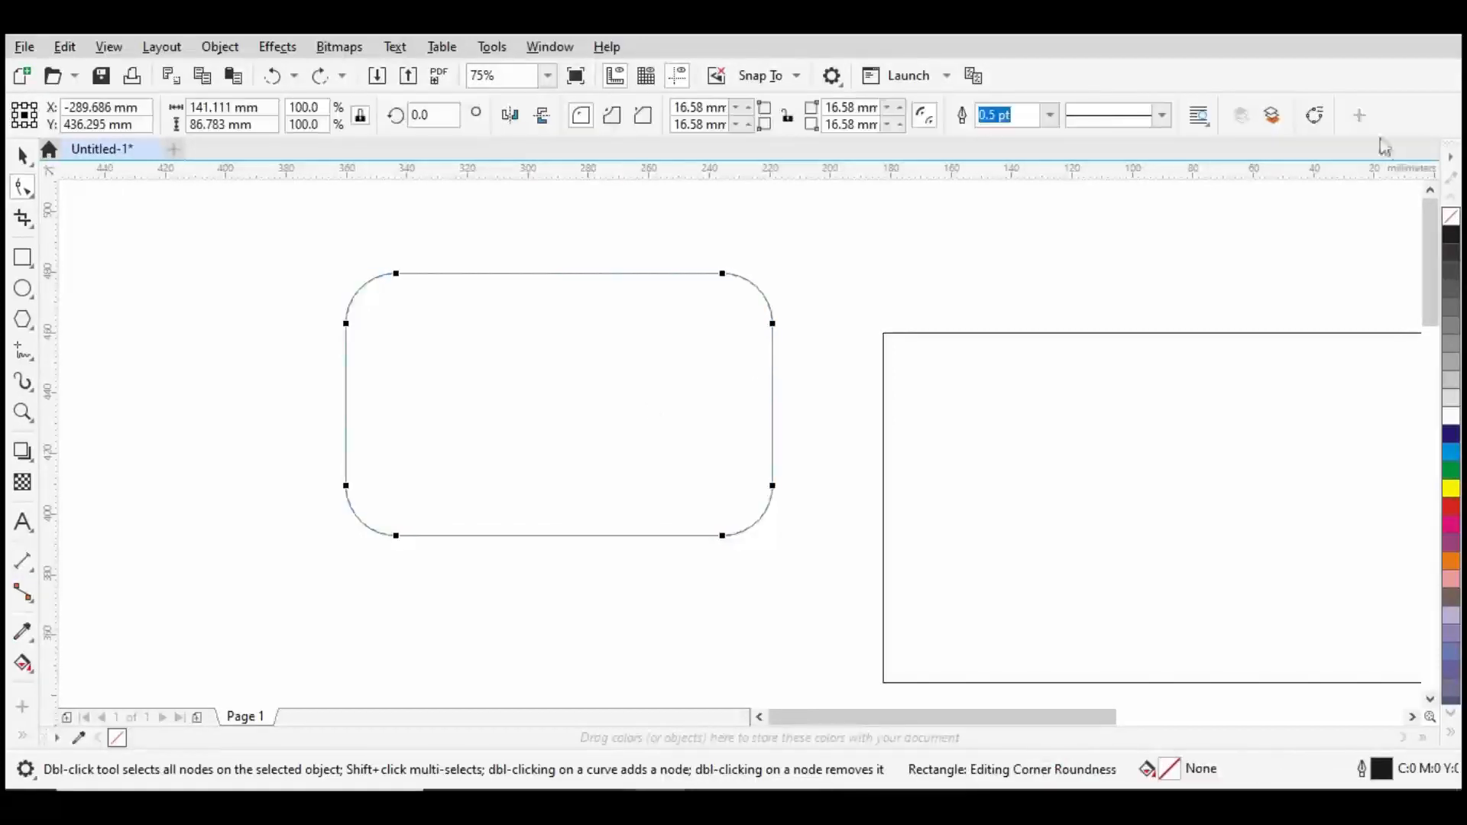
click(1315, 116)
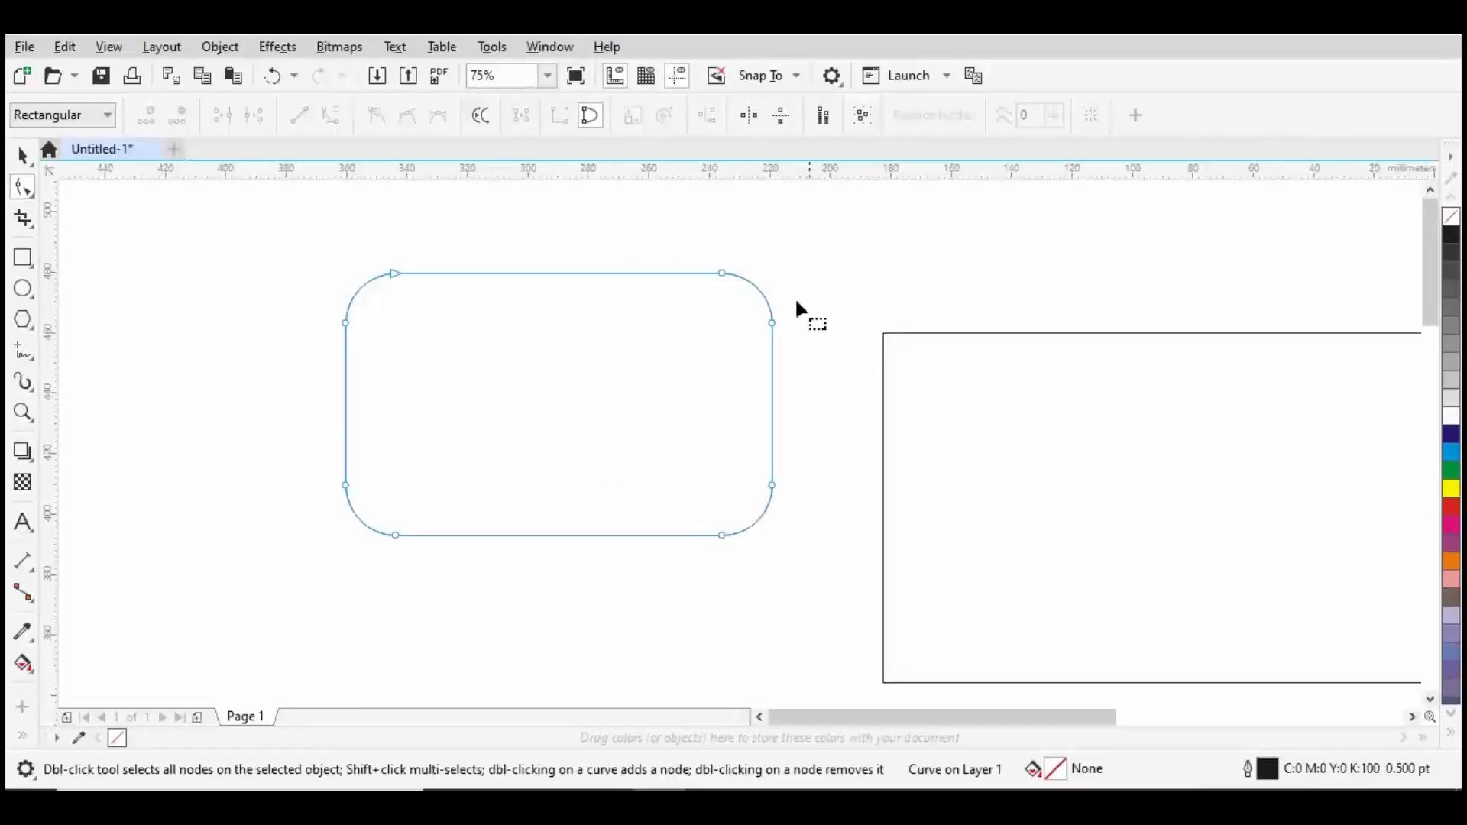
Step: Convert the rounded rectangle to curves, pull its upper-left node into the shape, and undo both changes
key(ctrl+z)
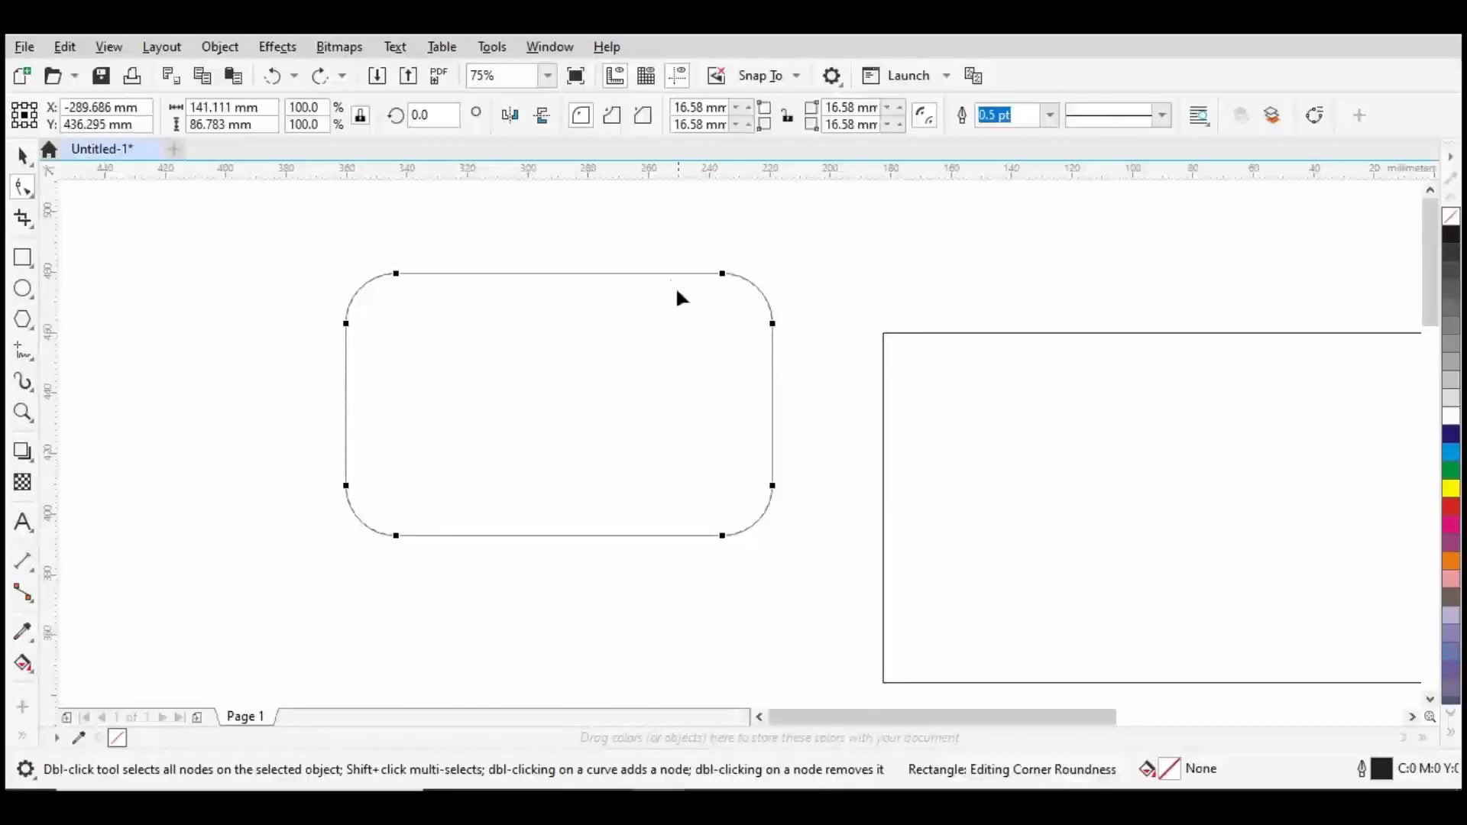
right_click(538, 294)
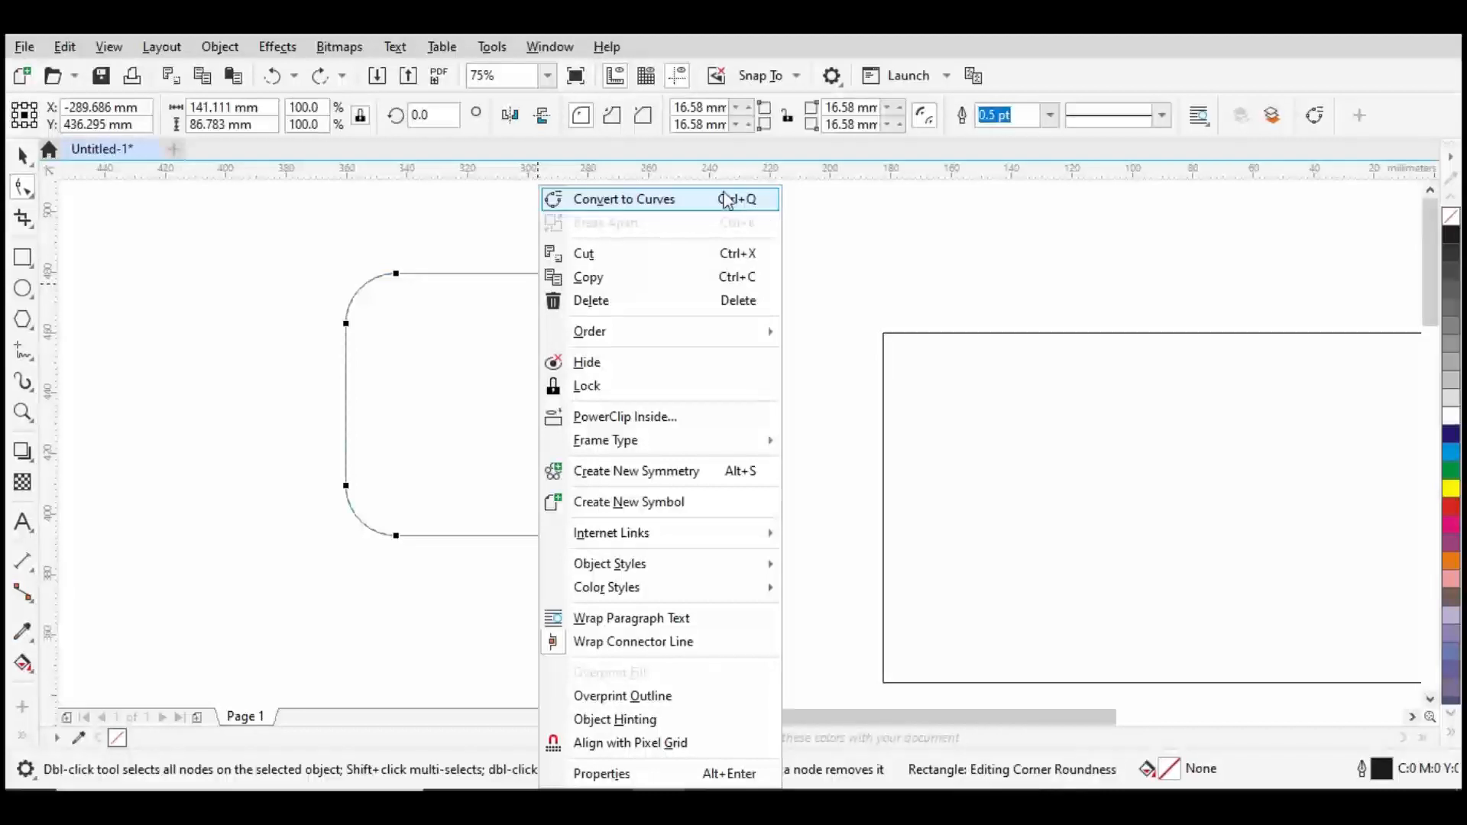
click(774, 210)
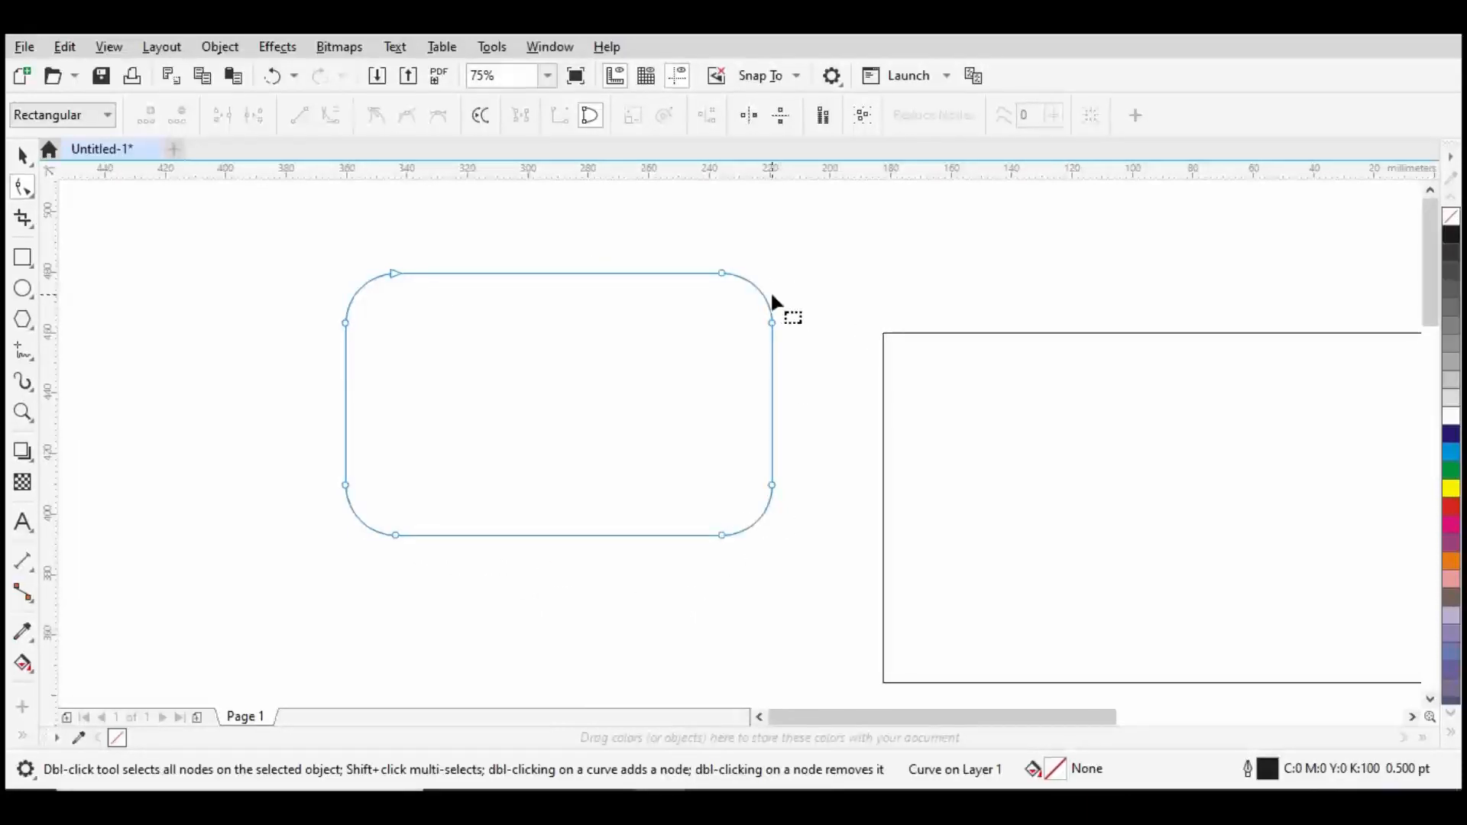
drag(396, 273, 483, 451)
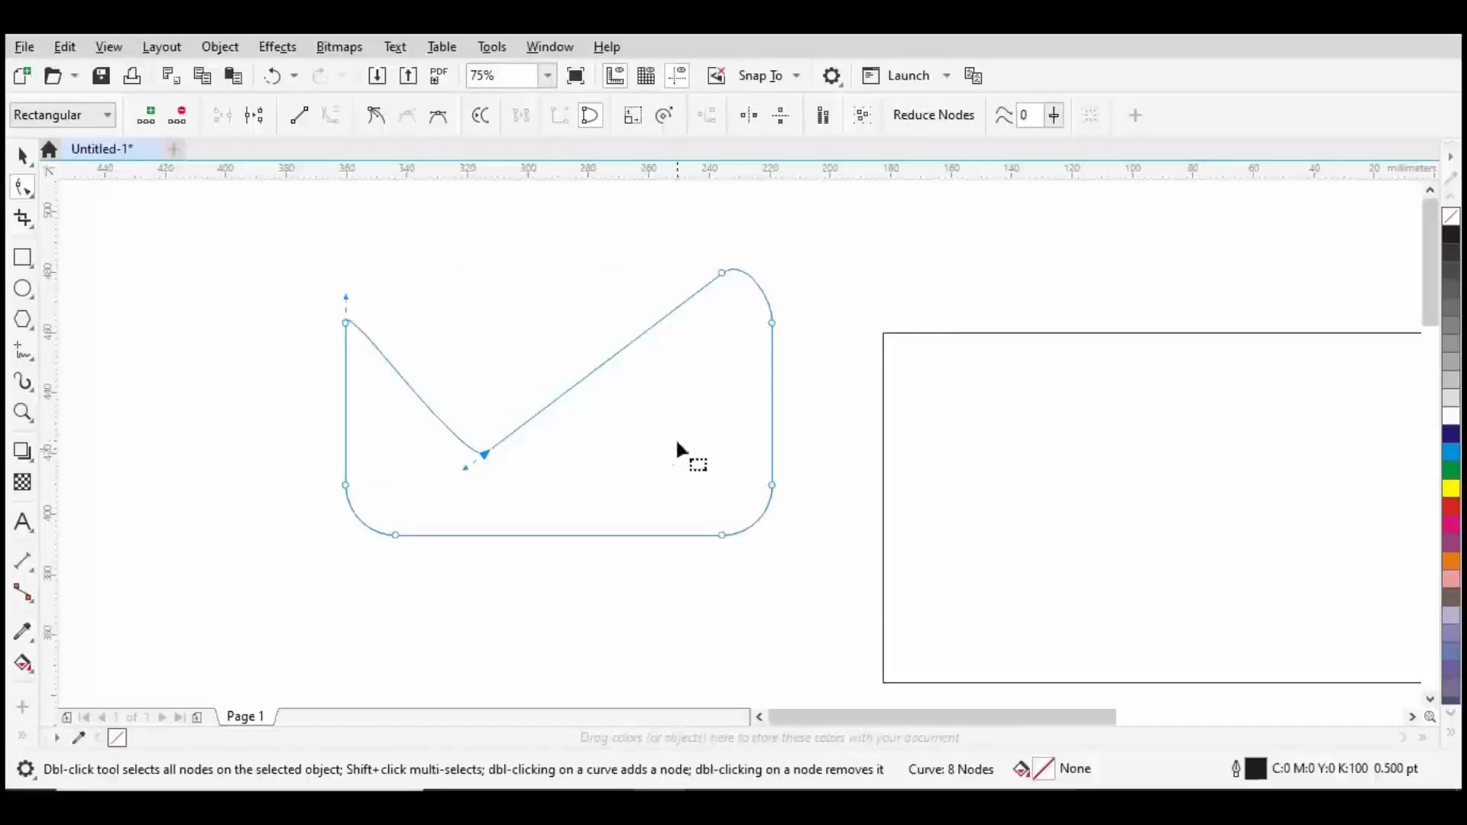
key(ctrl+z)
key(ctrl+z)
Step: Round the smaller rectangle's corners individually to about 43.4 mm top-left and bottom-right, 16.6 mm top-right, and 17.3 mm bottom-left
drag(472, 273, 437, 280)
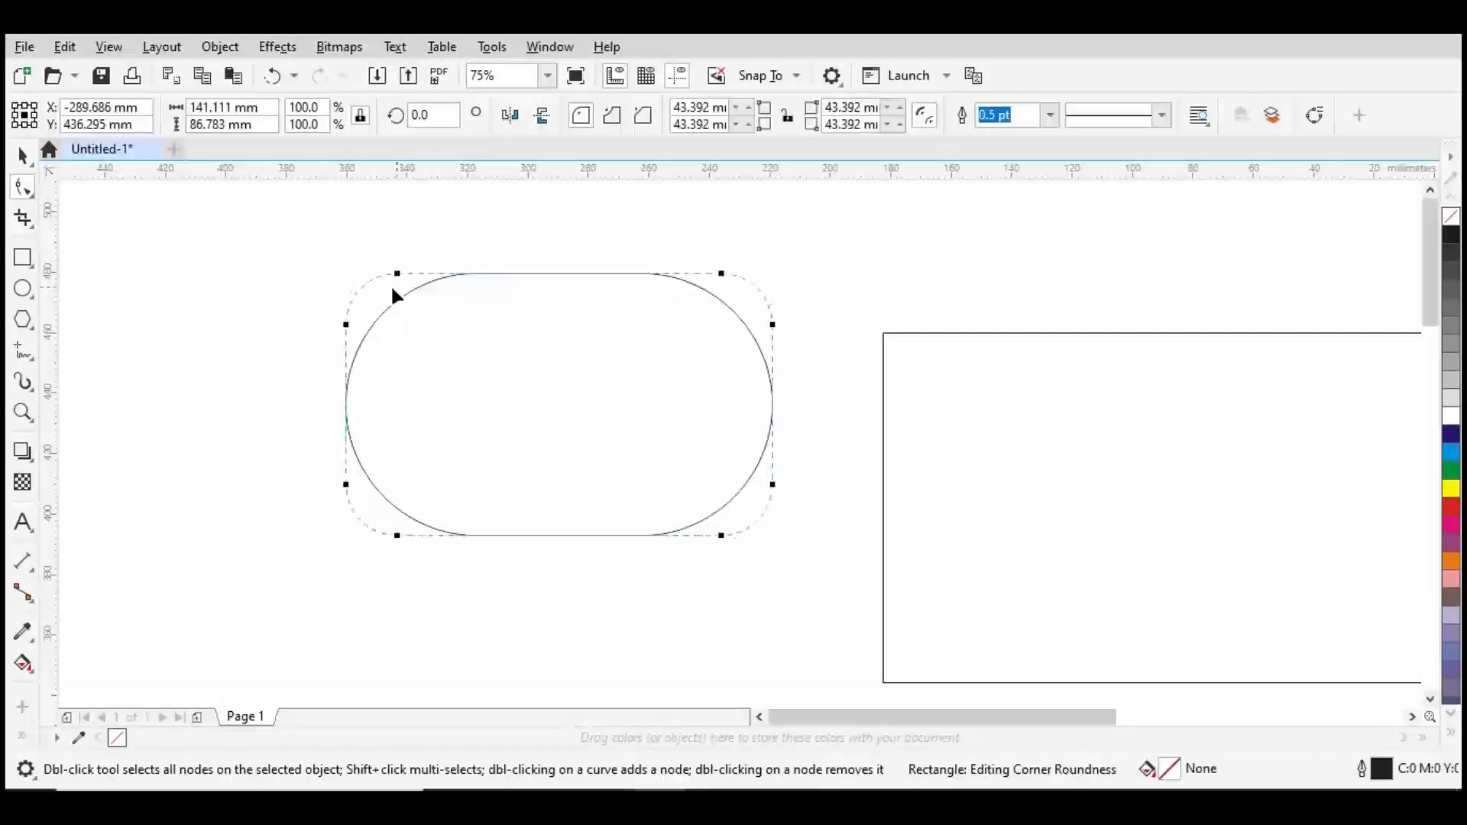
click(722, 258)
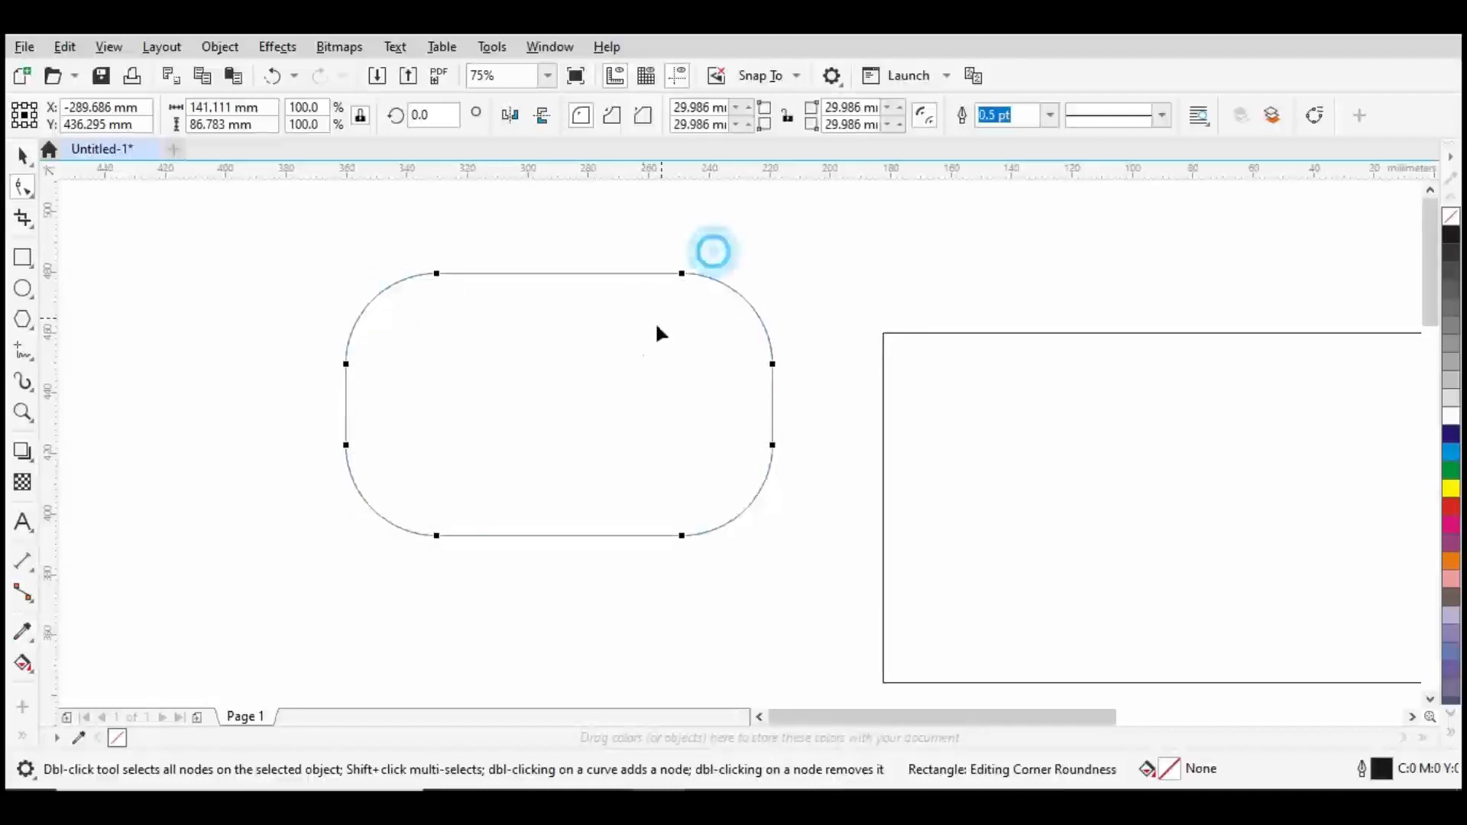
drag(439, 282, 506, 389)
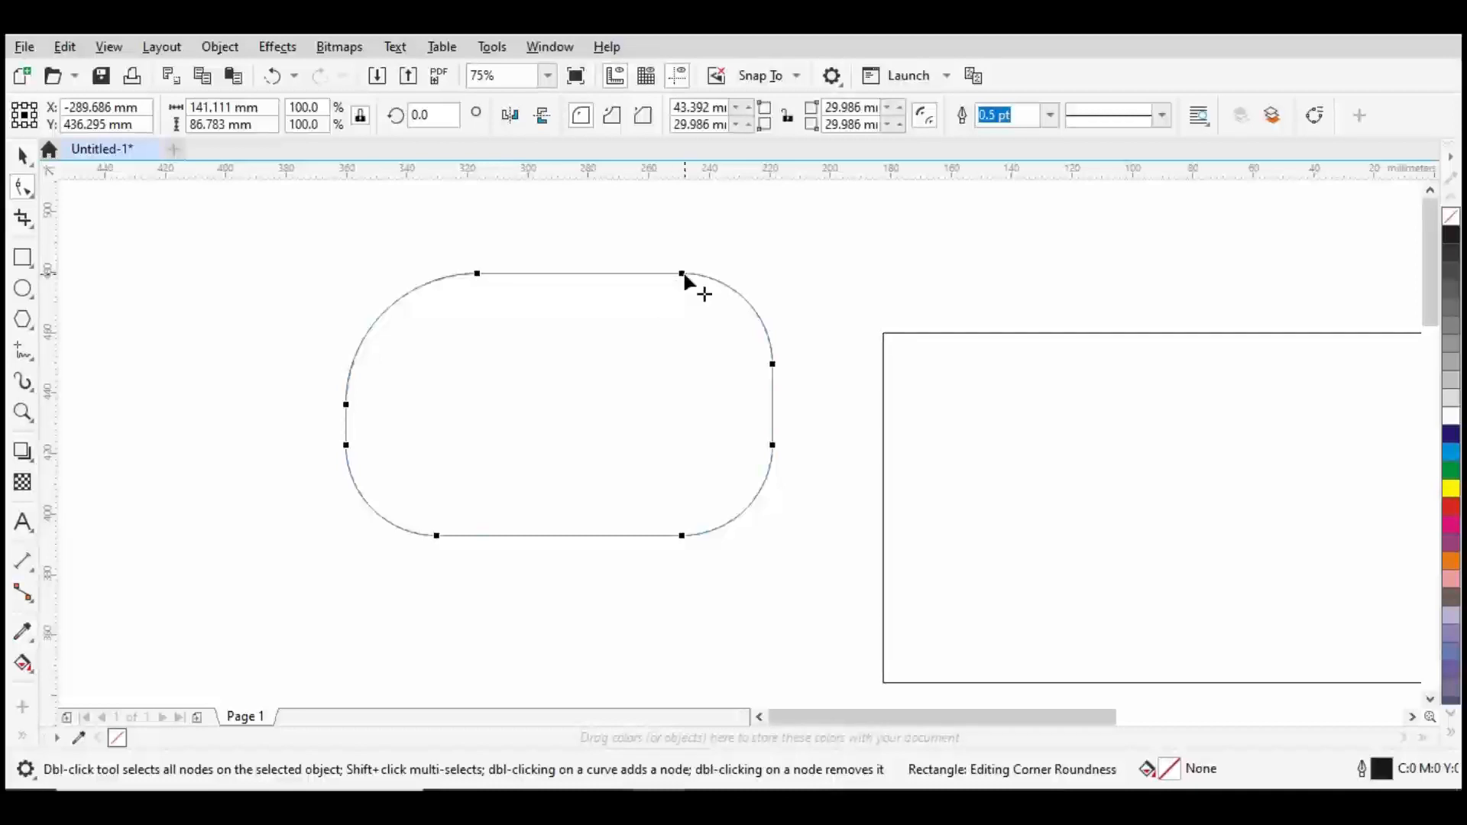
drag(682, 273, 747, 291)
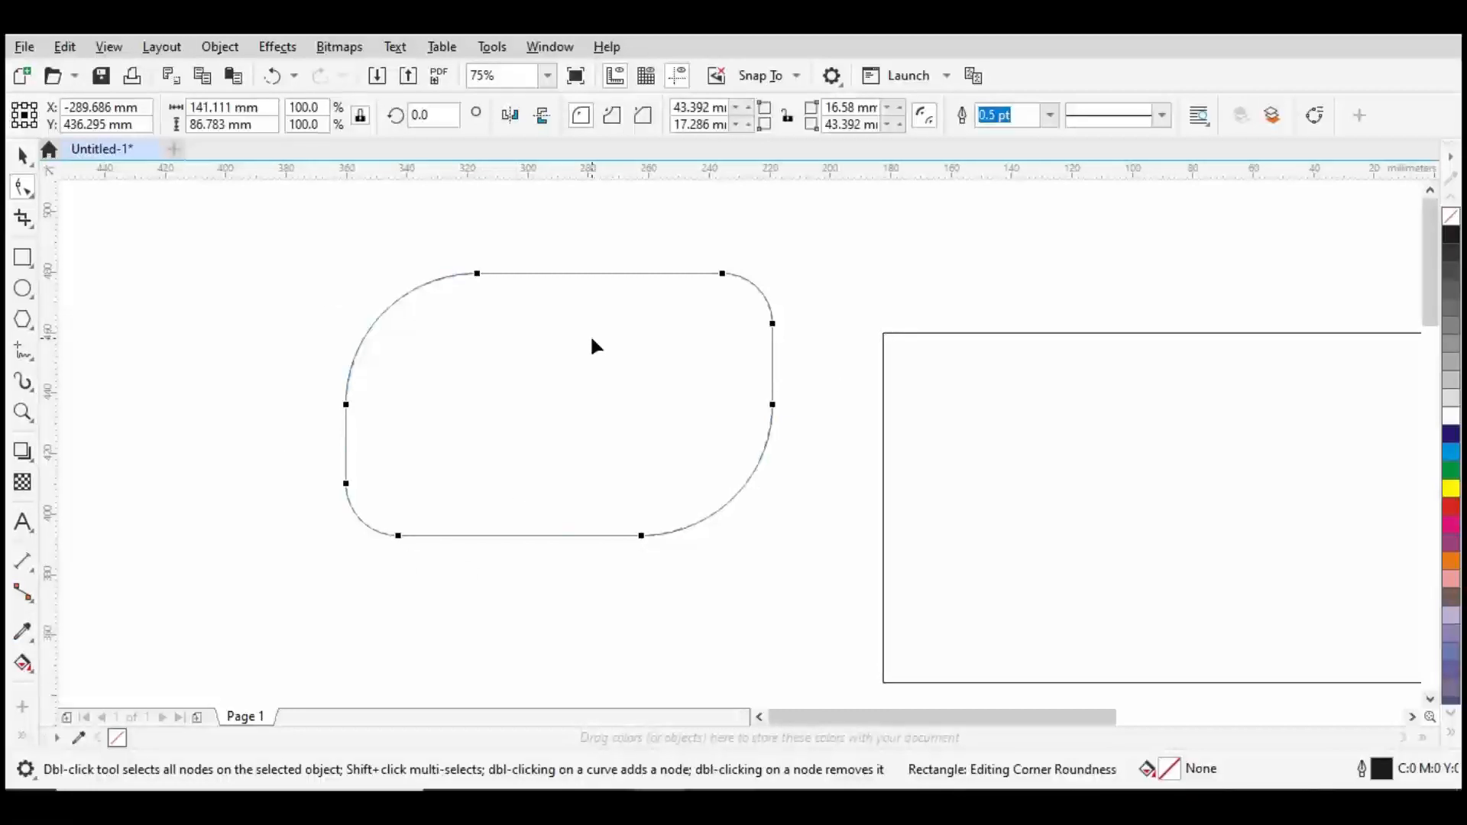
Step: Convert the unevenly rounded rectangle to curves and try reshaping its corners with the nodes and a curve handle
key(ctrl+q)
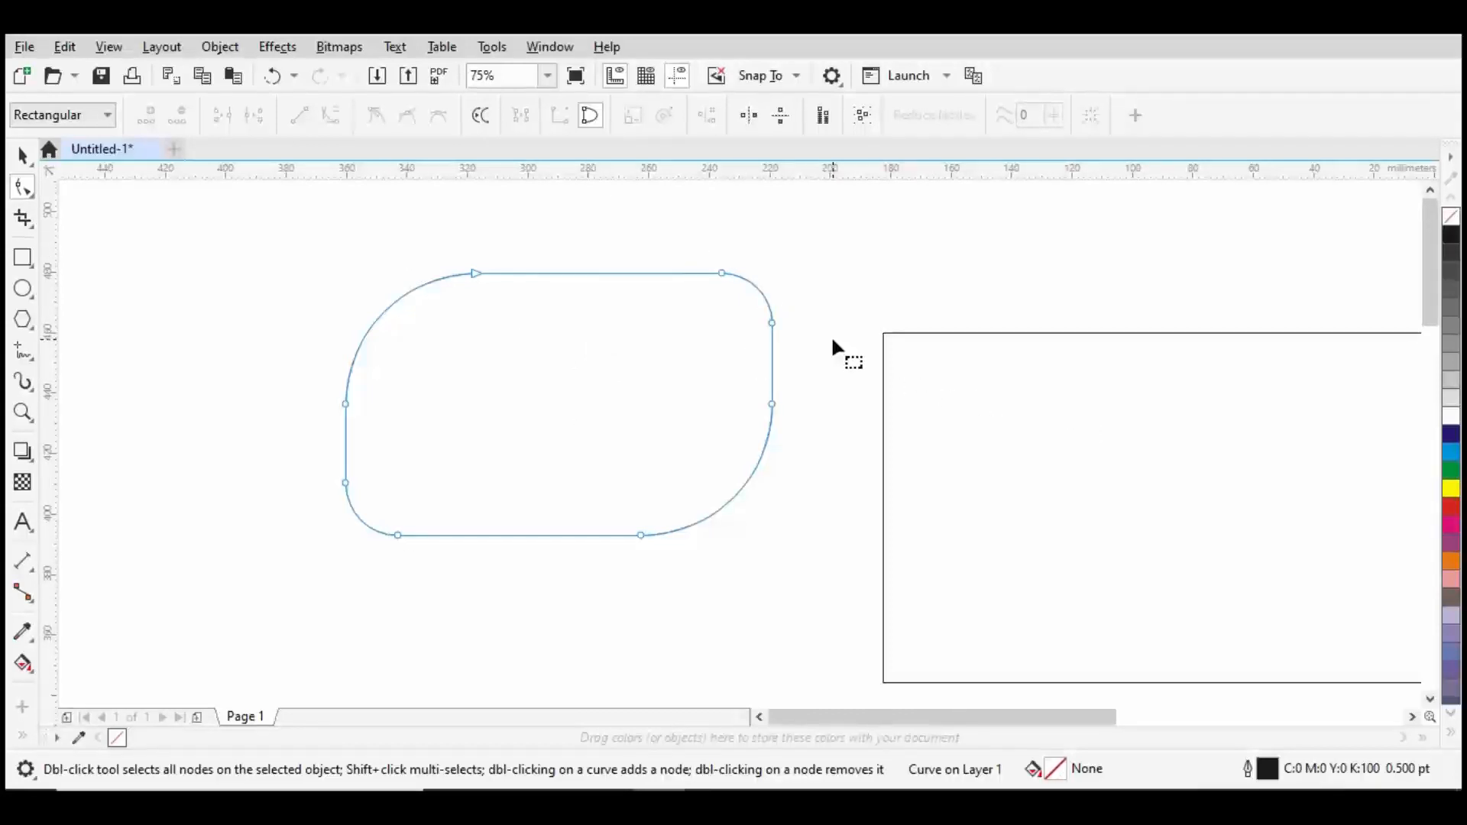
mouse_move(832, 304)
mouse_down()
mouse_move(741, 364)
mouse_move(791, 321)
mouse_move(852, 311)
mouse_up()
drag(797, 409, 819, 512)
drag(606, 488, 684, 596)
key(ctrl+z)
key(ctrl+z)
scroll(705, 289, up, 3)
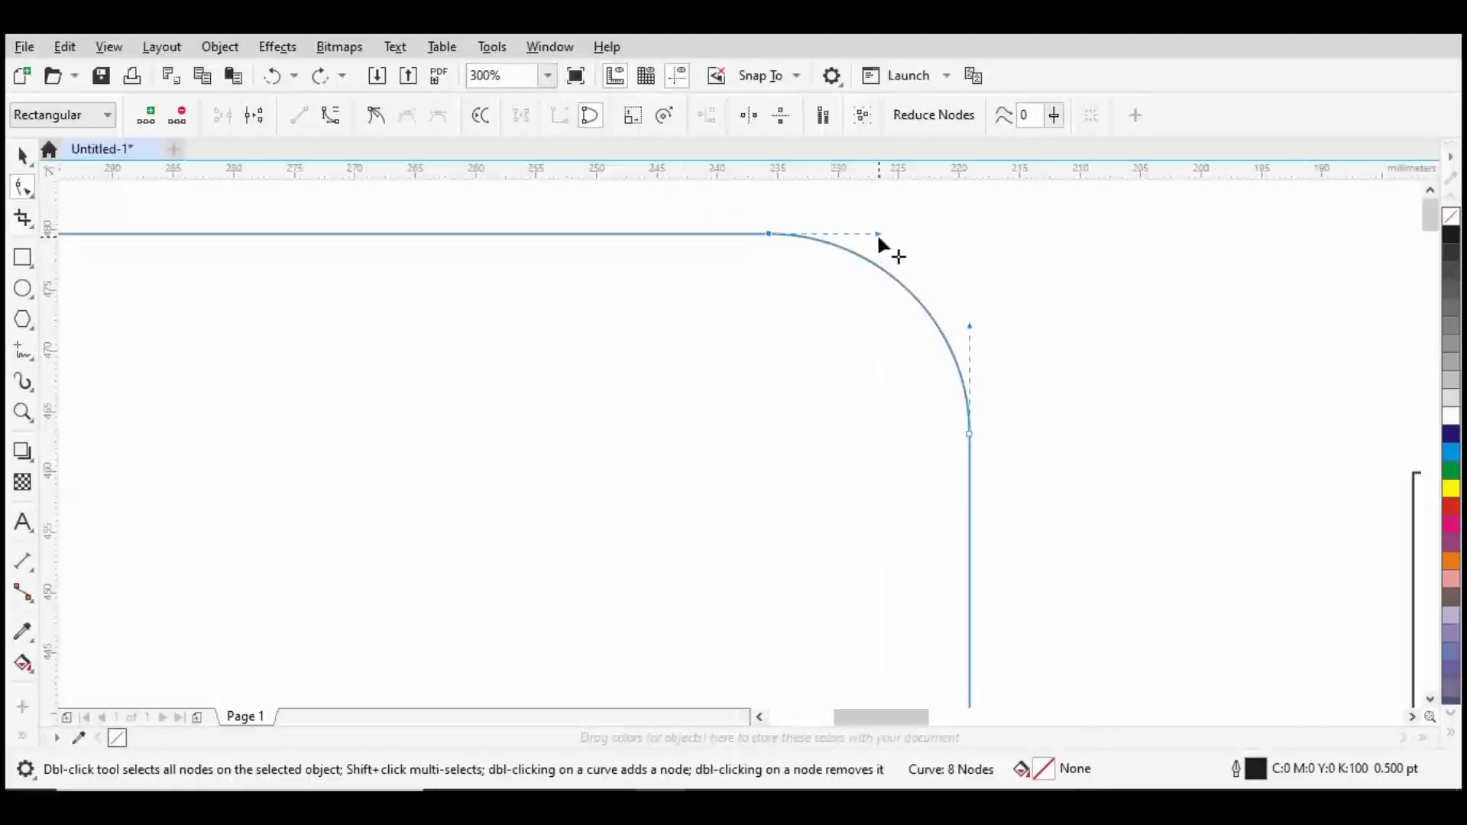
drag(878, 233, 458, 478)
scroll(688, 443, down, 5)
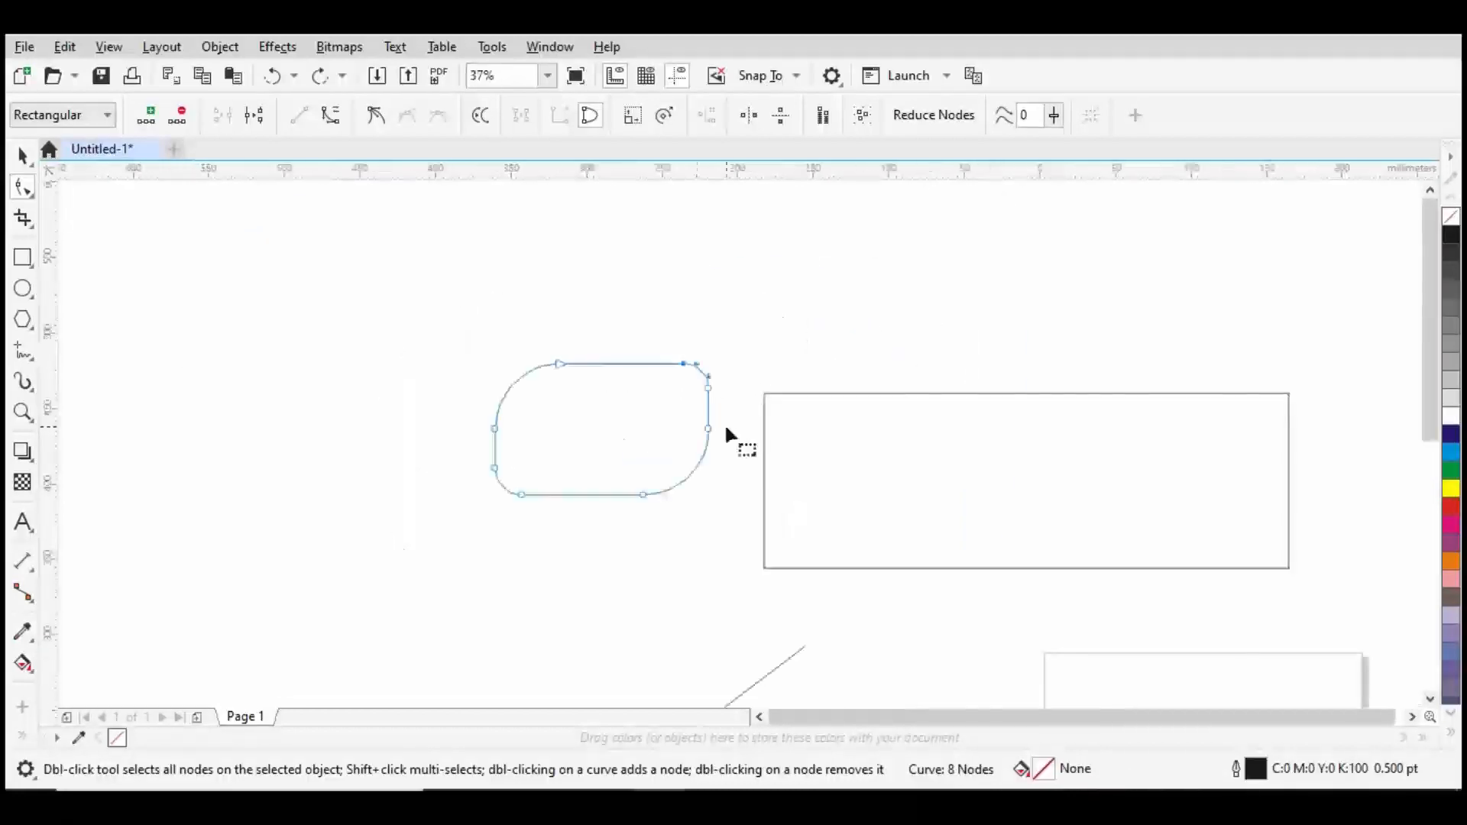
Step: Draw two slanted and two horizontal lines across the page with the 2-Point Line tool, the upper horizontal one about 306 mm long
key(space)
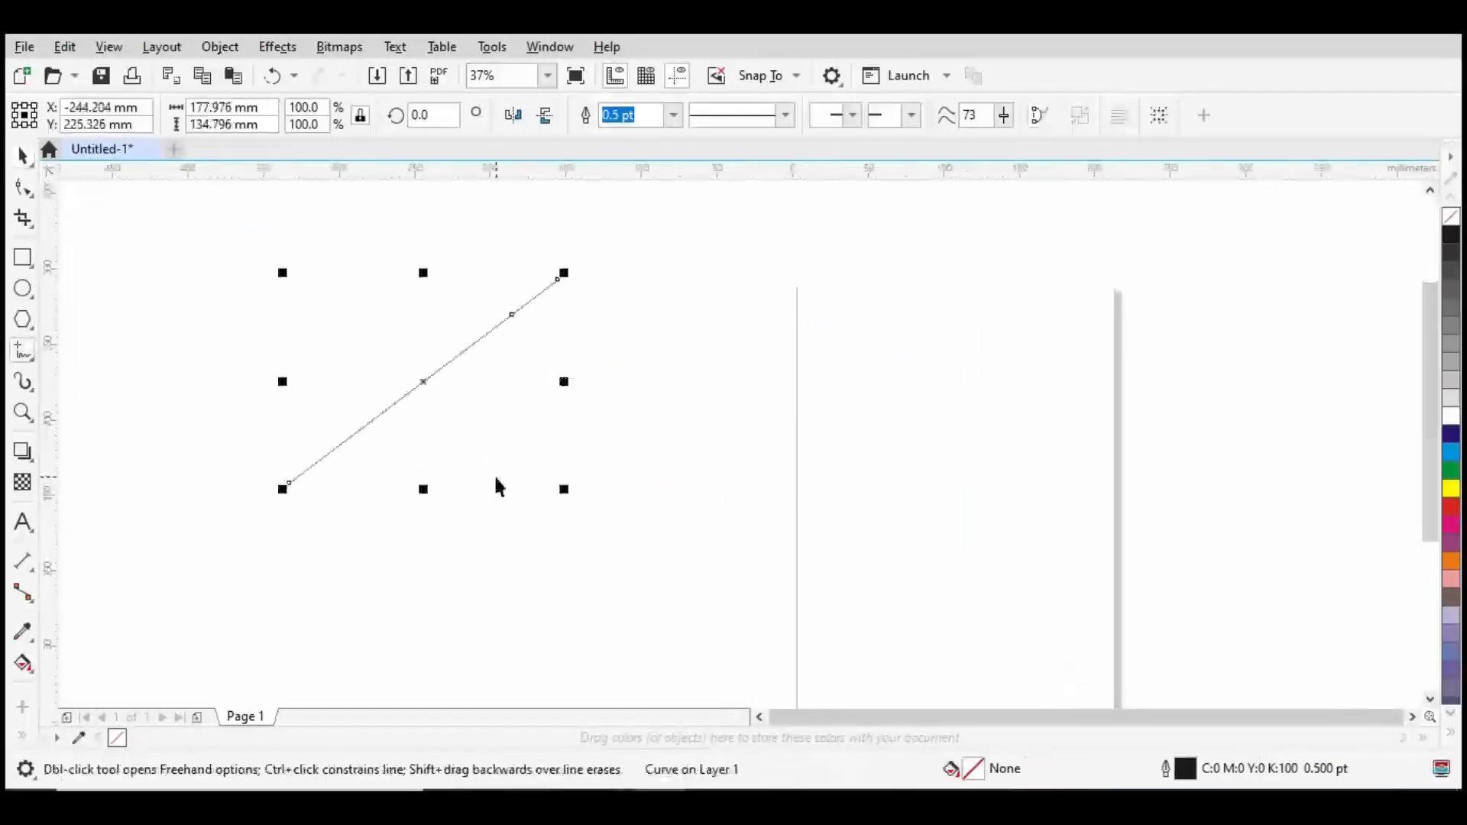
key(space)
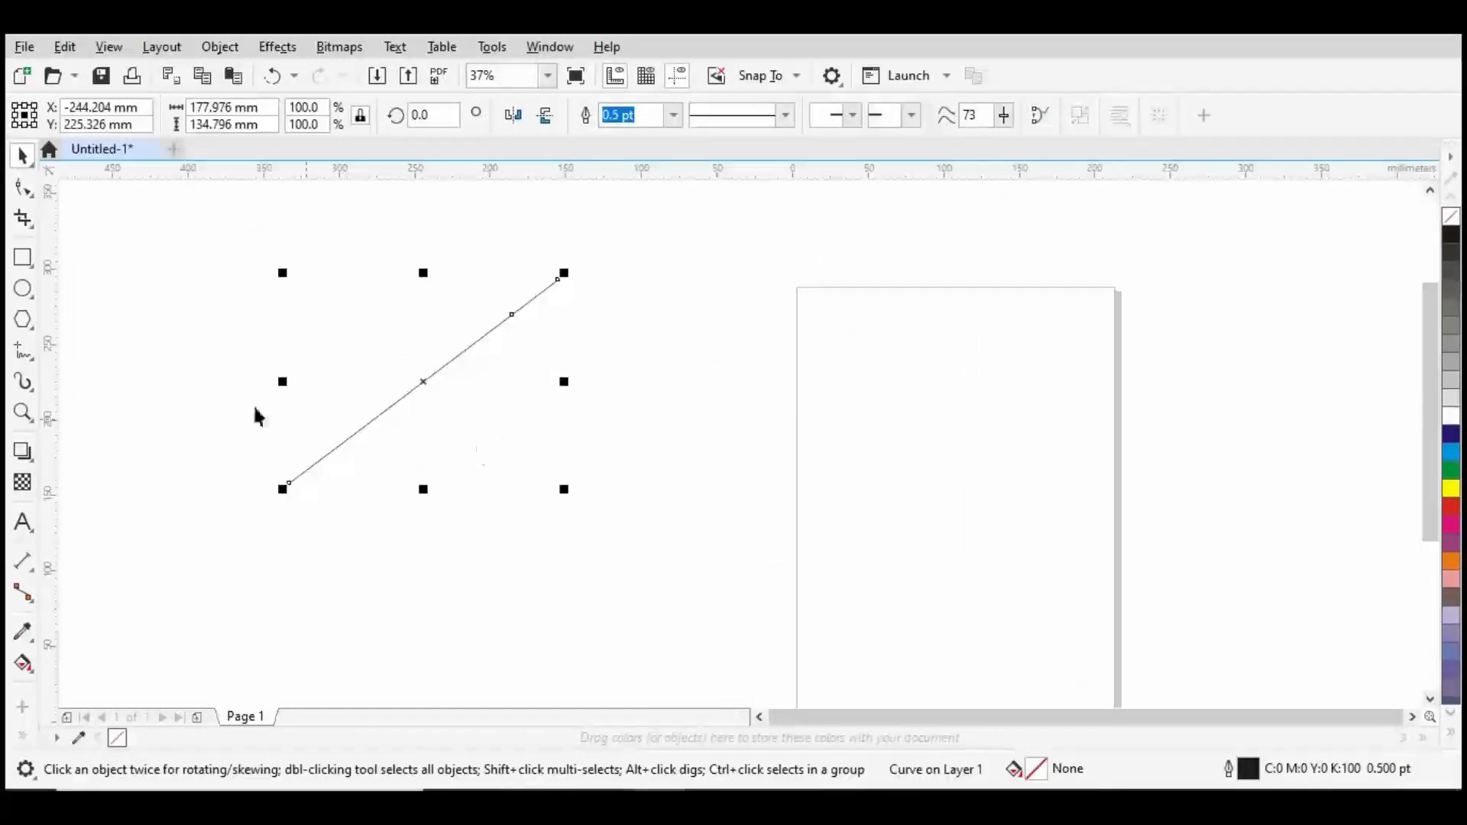
click(30, 358)
click(117, 373)
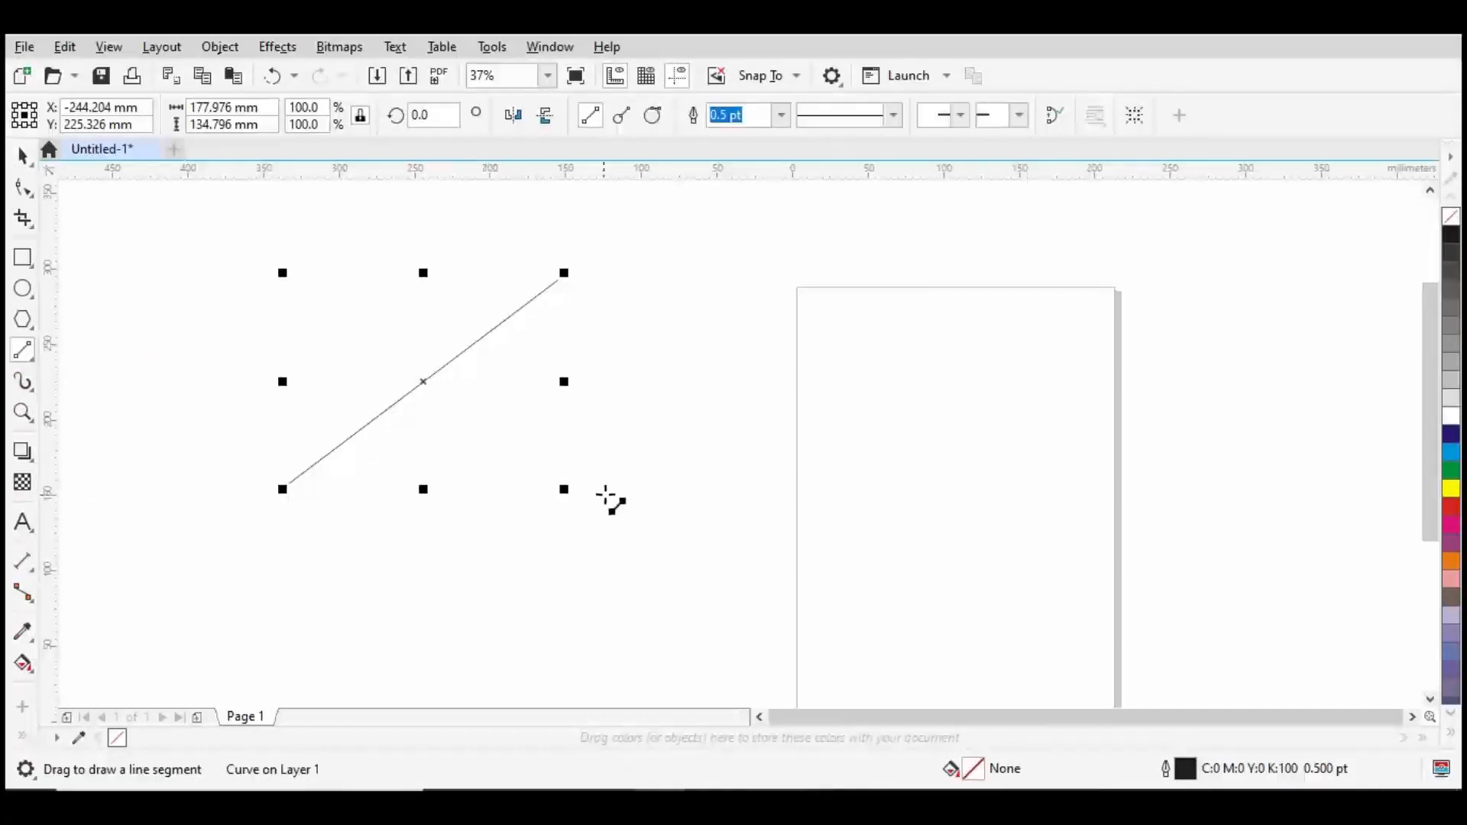
drag(606, 444, 1248, 279)
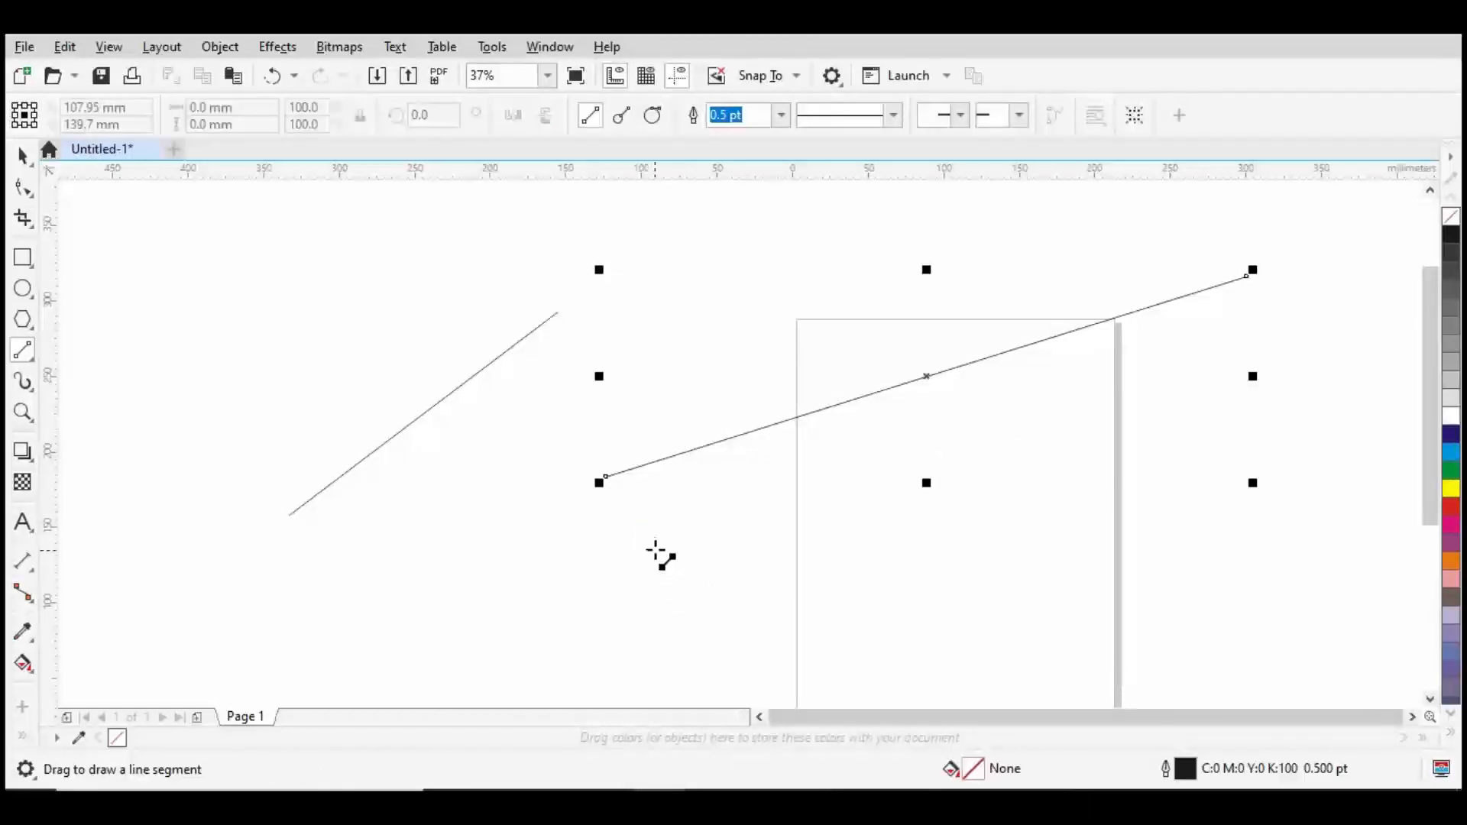
drag(654, 545, 1222, 456)
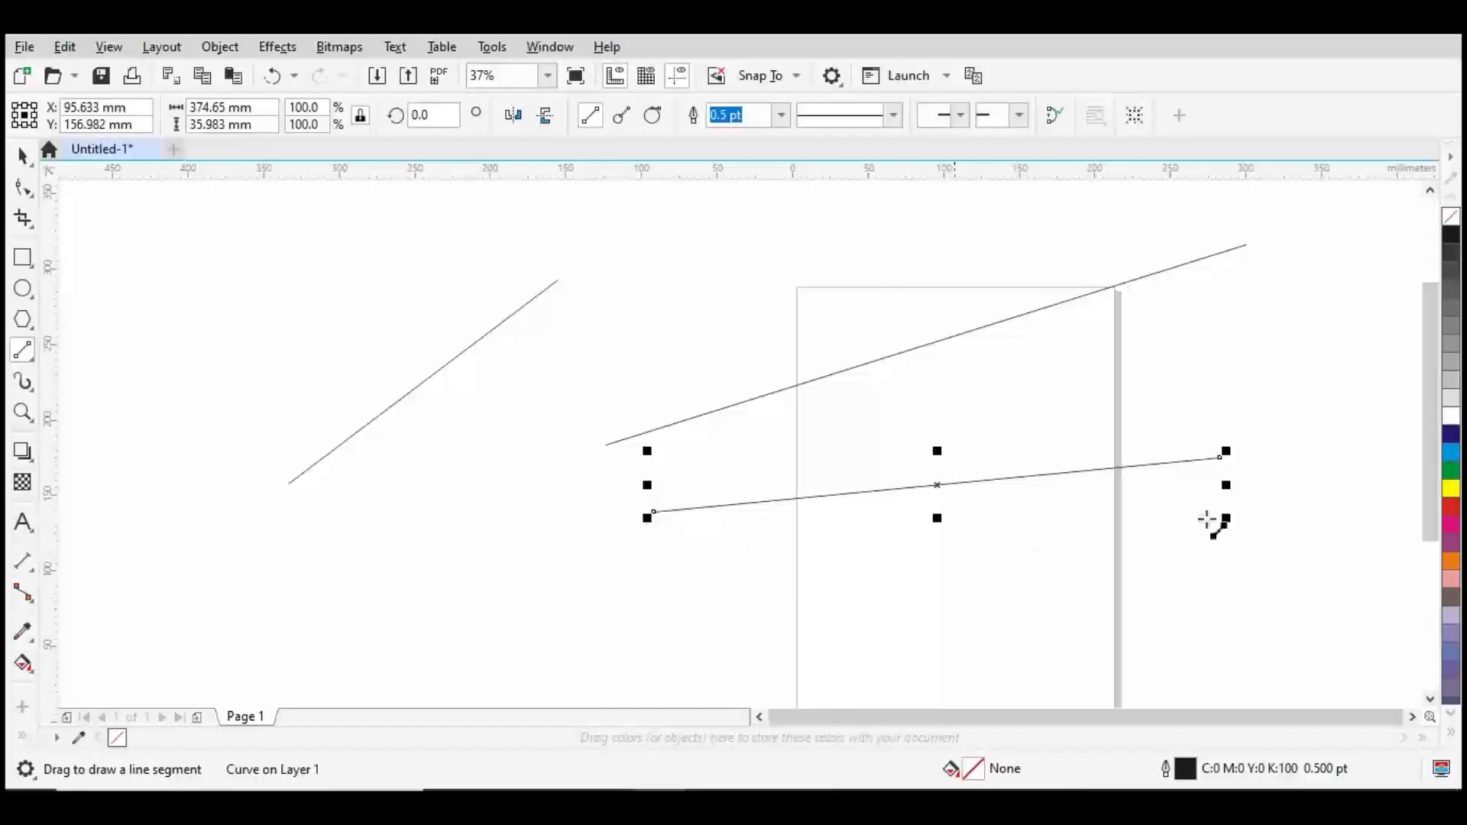
mouse_move(687, 454)
mouse_down()
mouse_move(1197, 455)
mouse_move(901, 458)
mouse_move(1156, 456)
mouse_up()
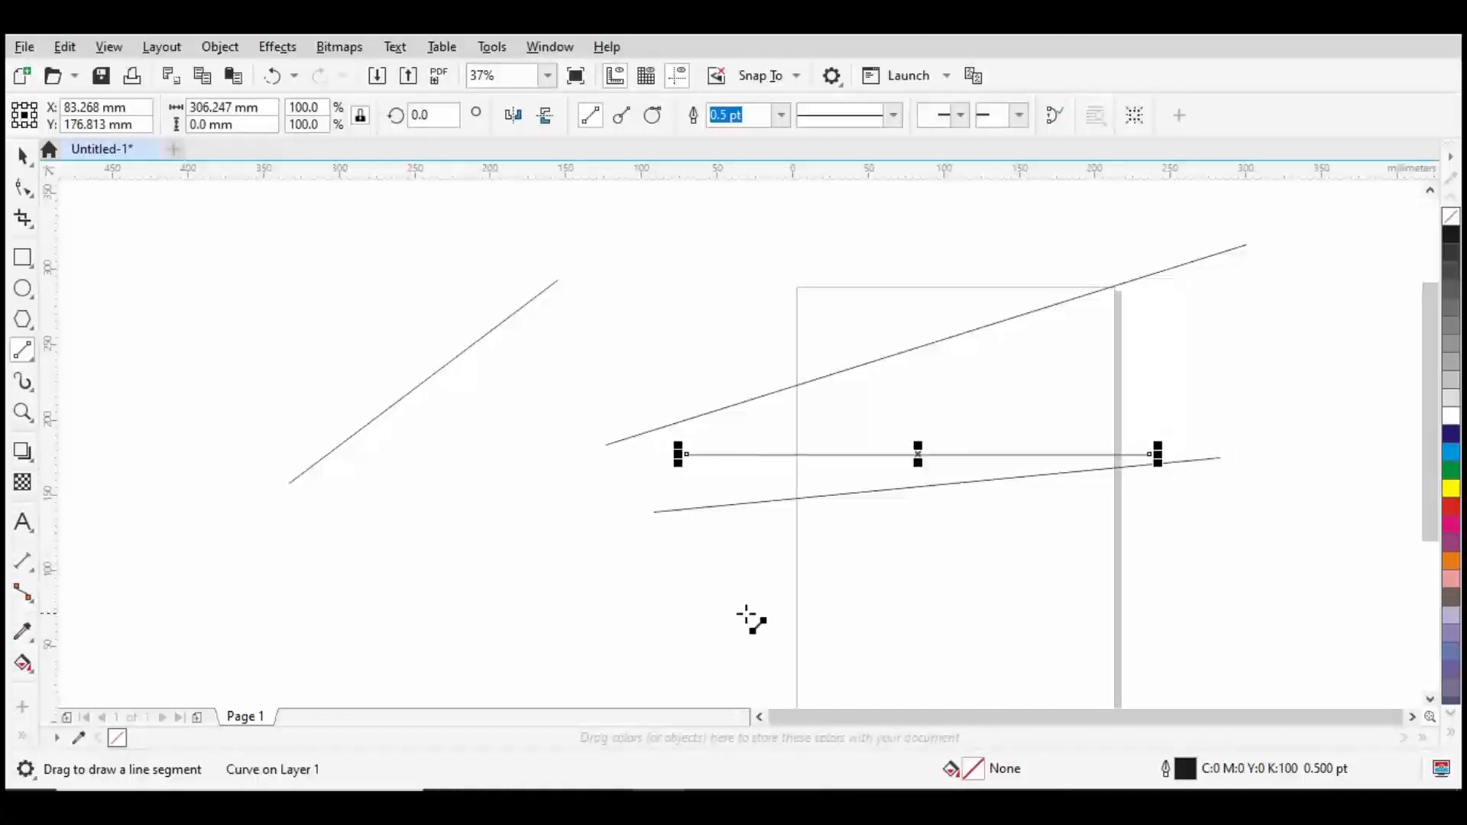
drag(750, 615, 1277, 616)
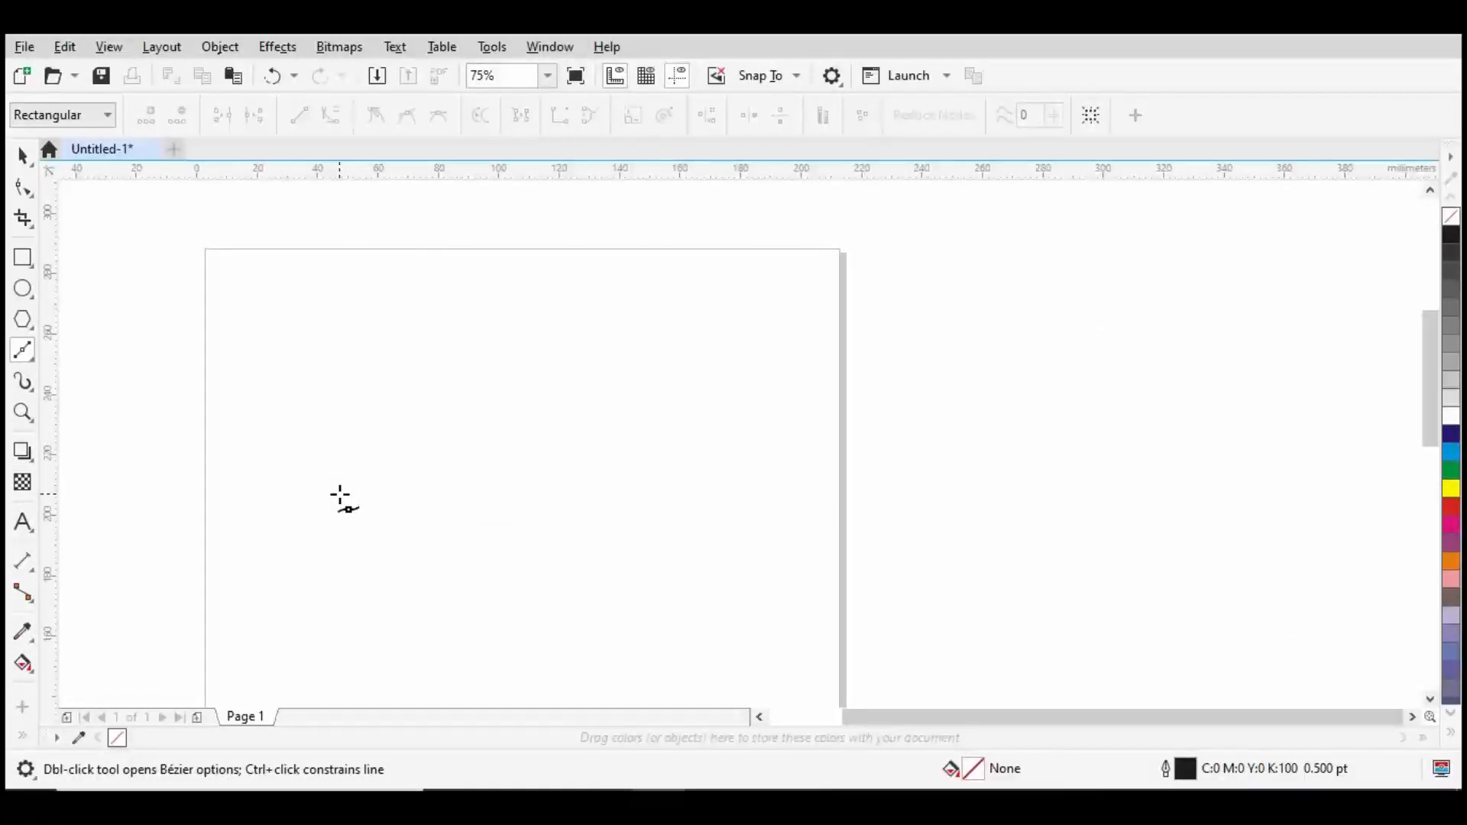
Step: Draw a closed ten-node outline with straight segments on the page using the Bézier tool, and undo the last node adjustment
click(338, 495)
click(401, 333)
click(576, 323)
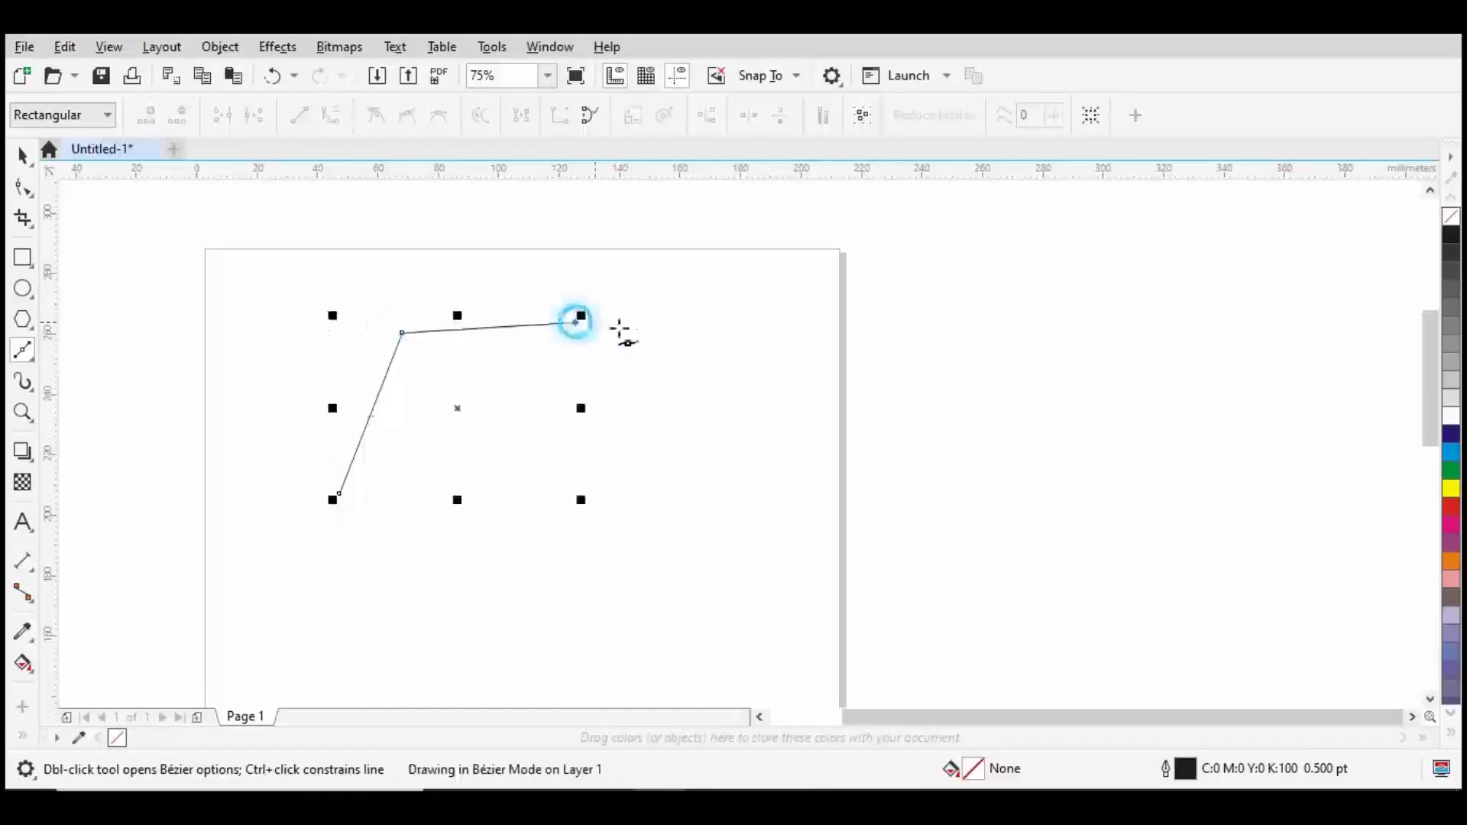
click(748, 398)
click(793, 489)
click(786, 564)
click(716, 604)
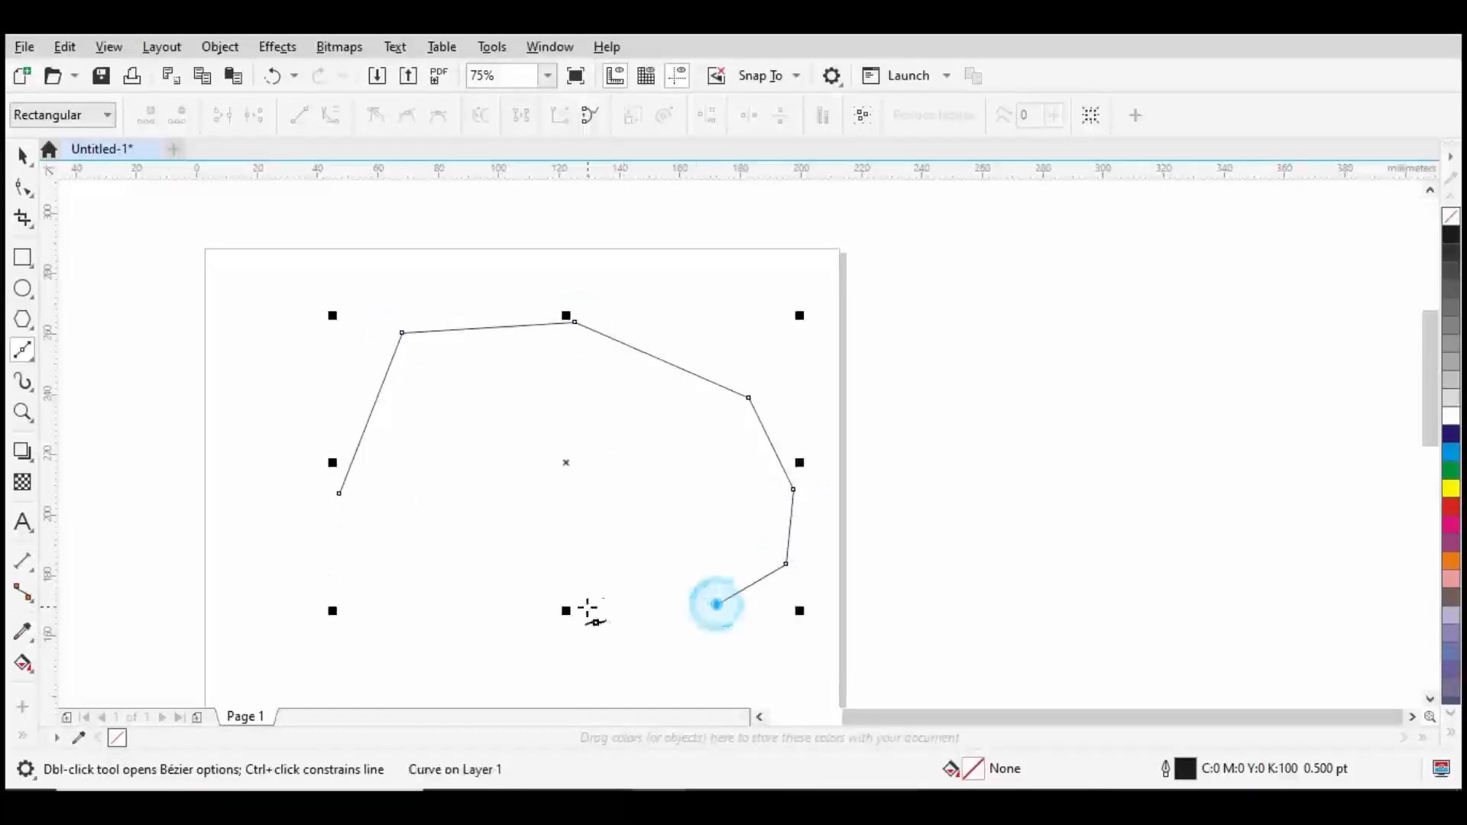
click(586, 606)
click(460, 589)
click(361, 562)
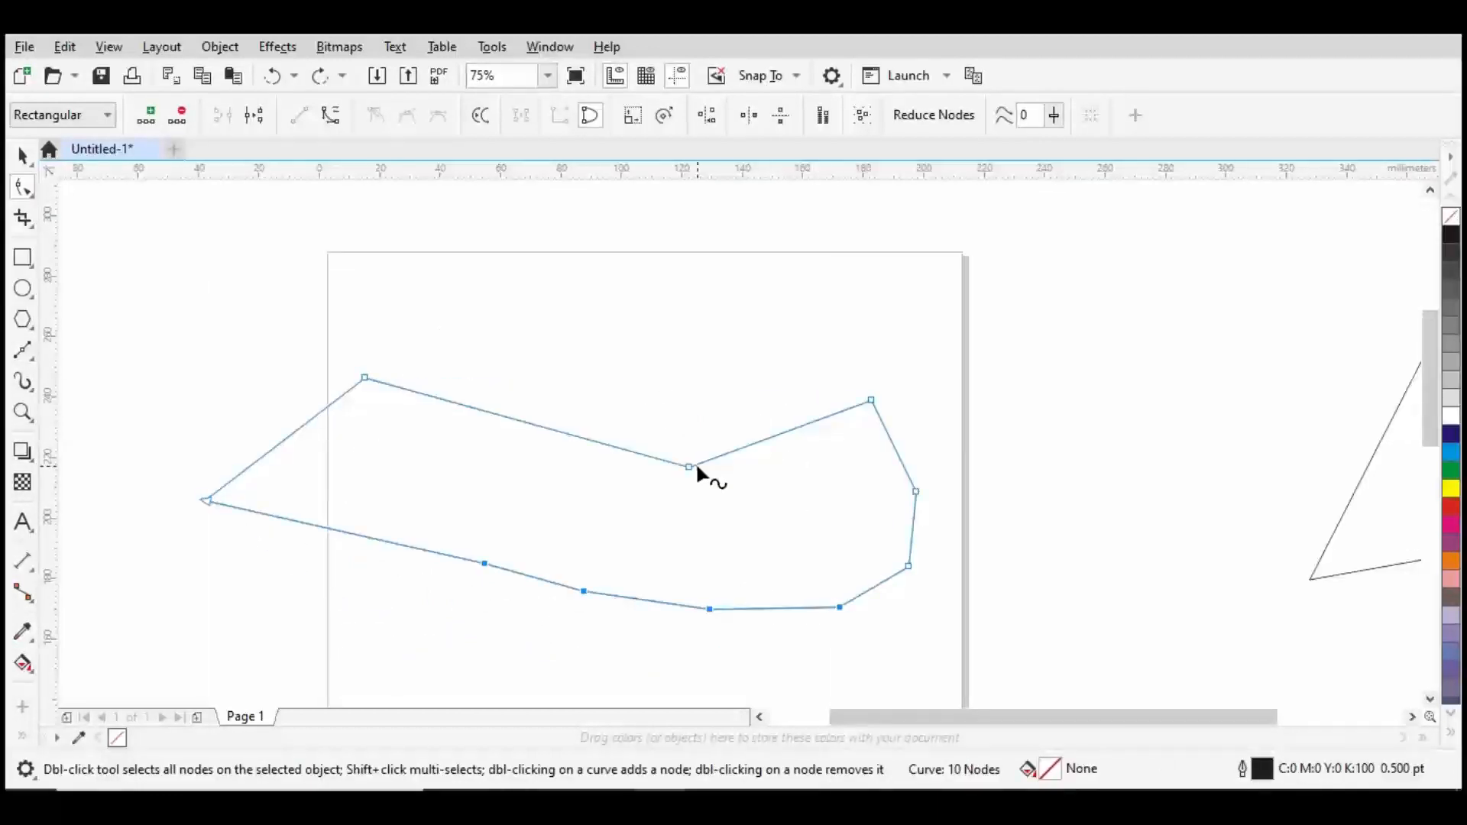
key(ctrl+z)
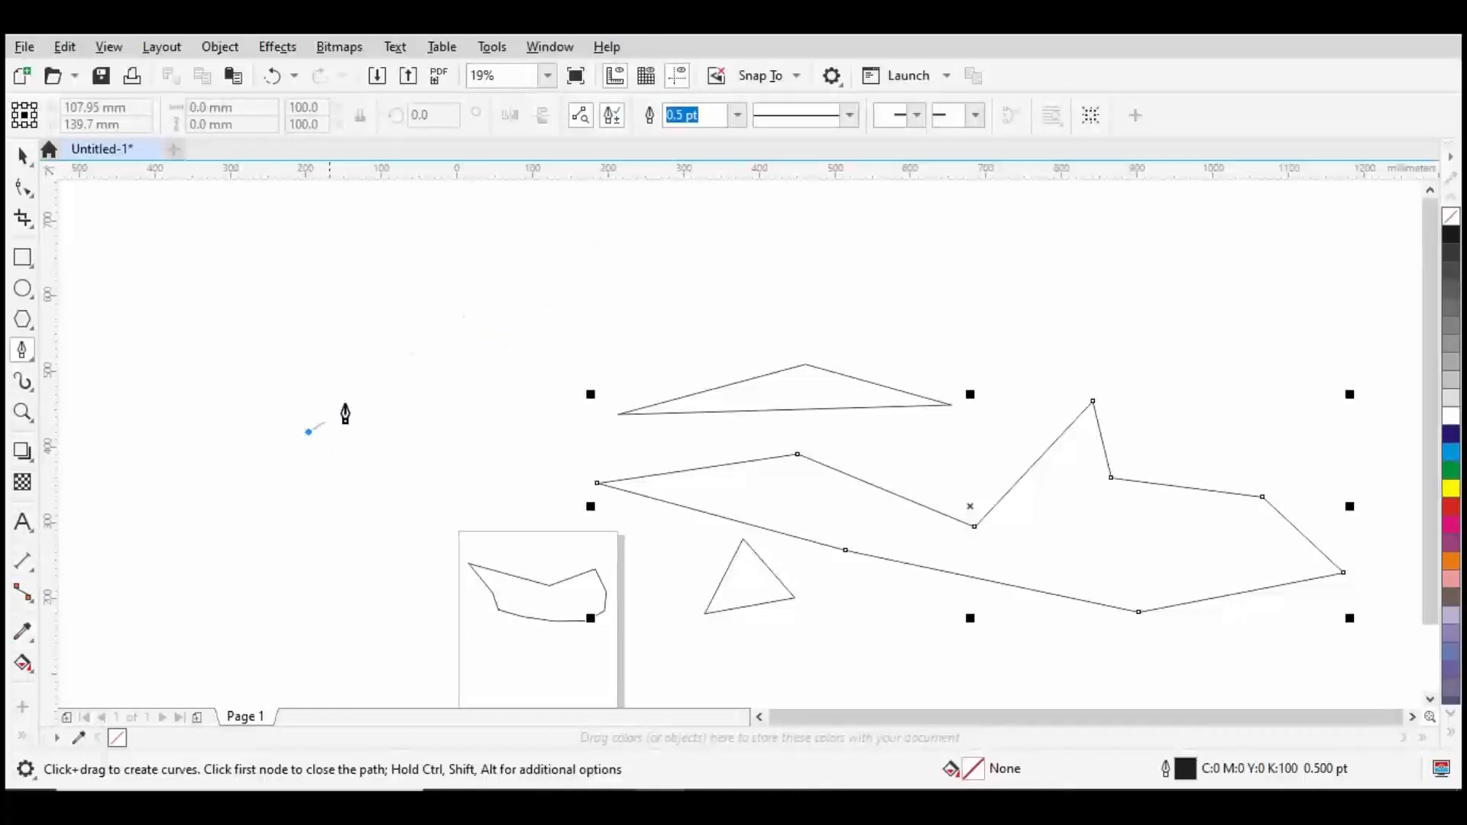
Step: Draw a closed four-sided shape about 491 by 222 mm above the page with the Pen tool
click(550, 275)
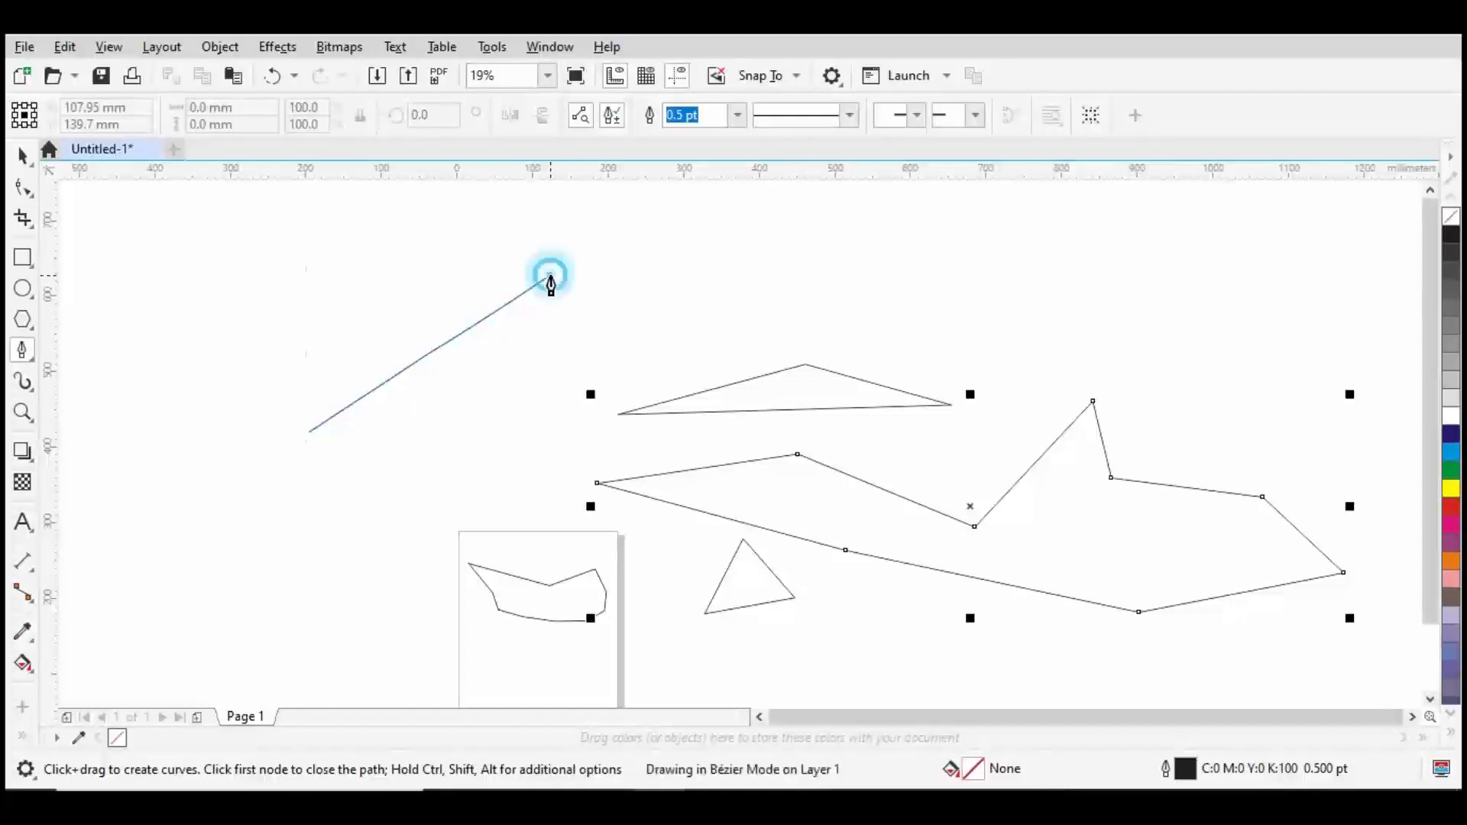
double_click(679, 317)
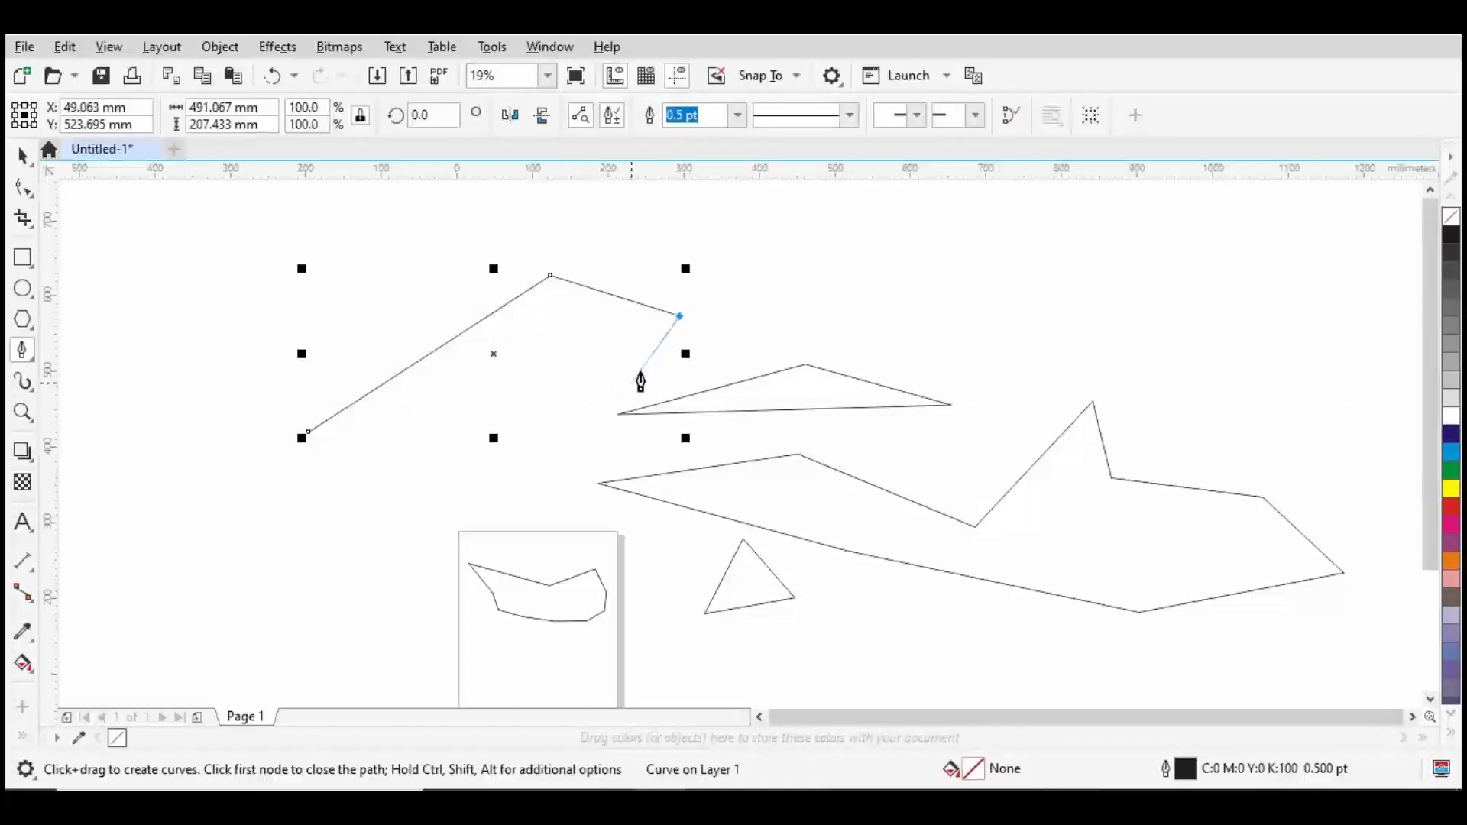
click(417, 443)
click(309, 432)
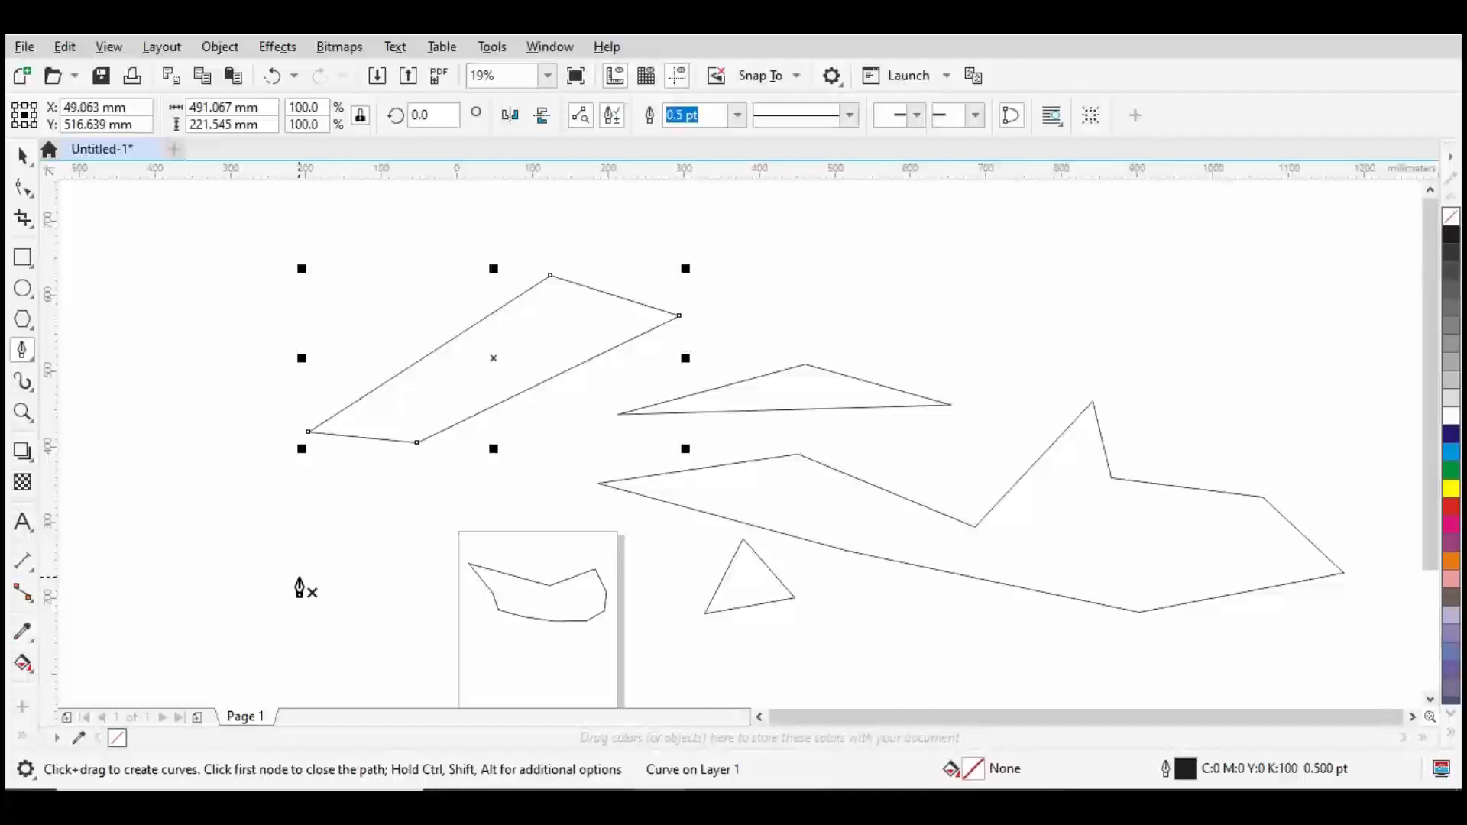
Step: Select all the drawn shapes on and around the page and delete them
click(23, 156)
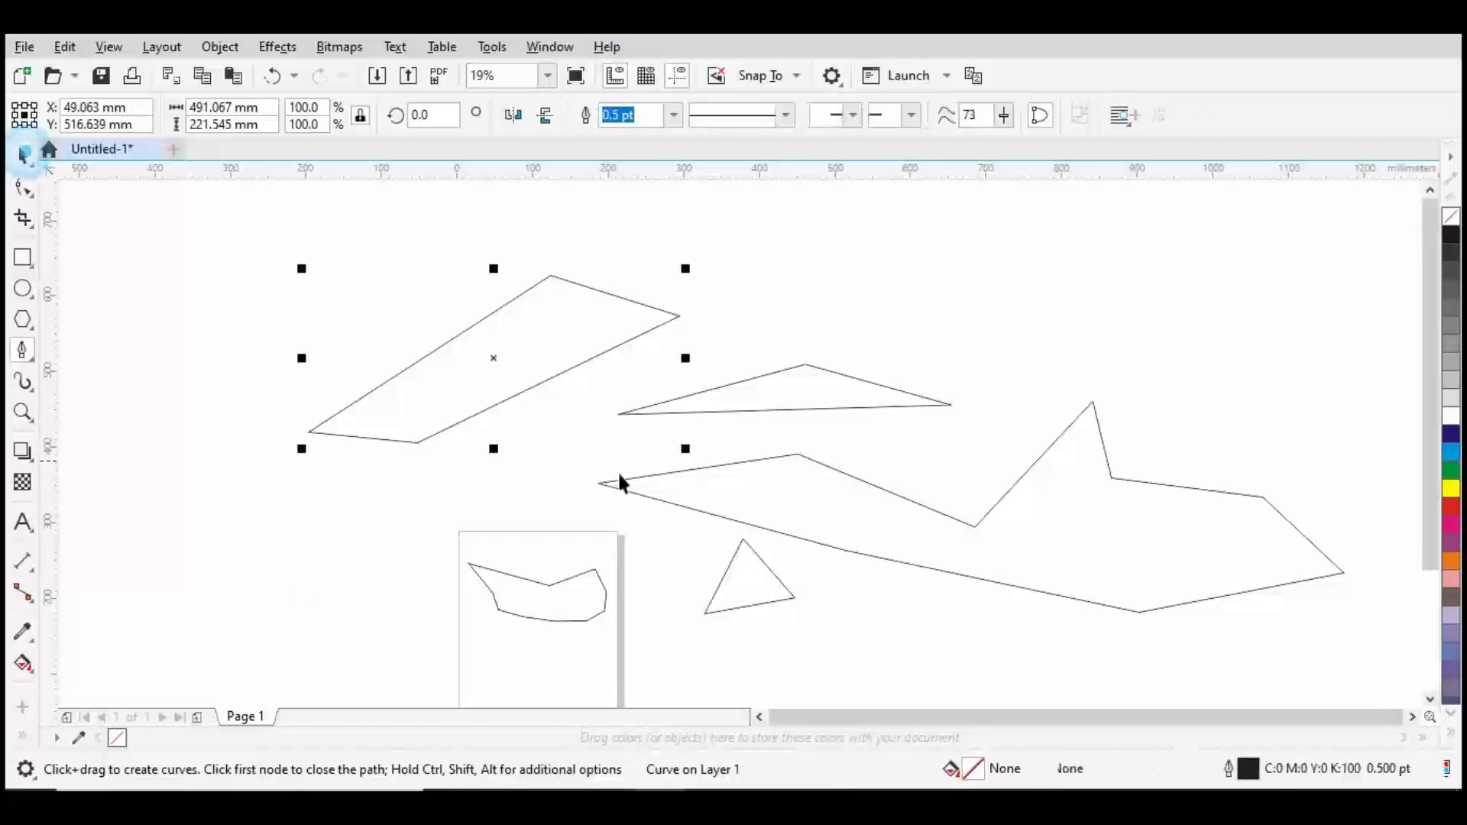
scroll(567, 344, down, 2)
drag(566, 340, 1065, 578)
key(Delete)
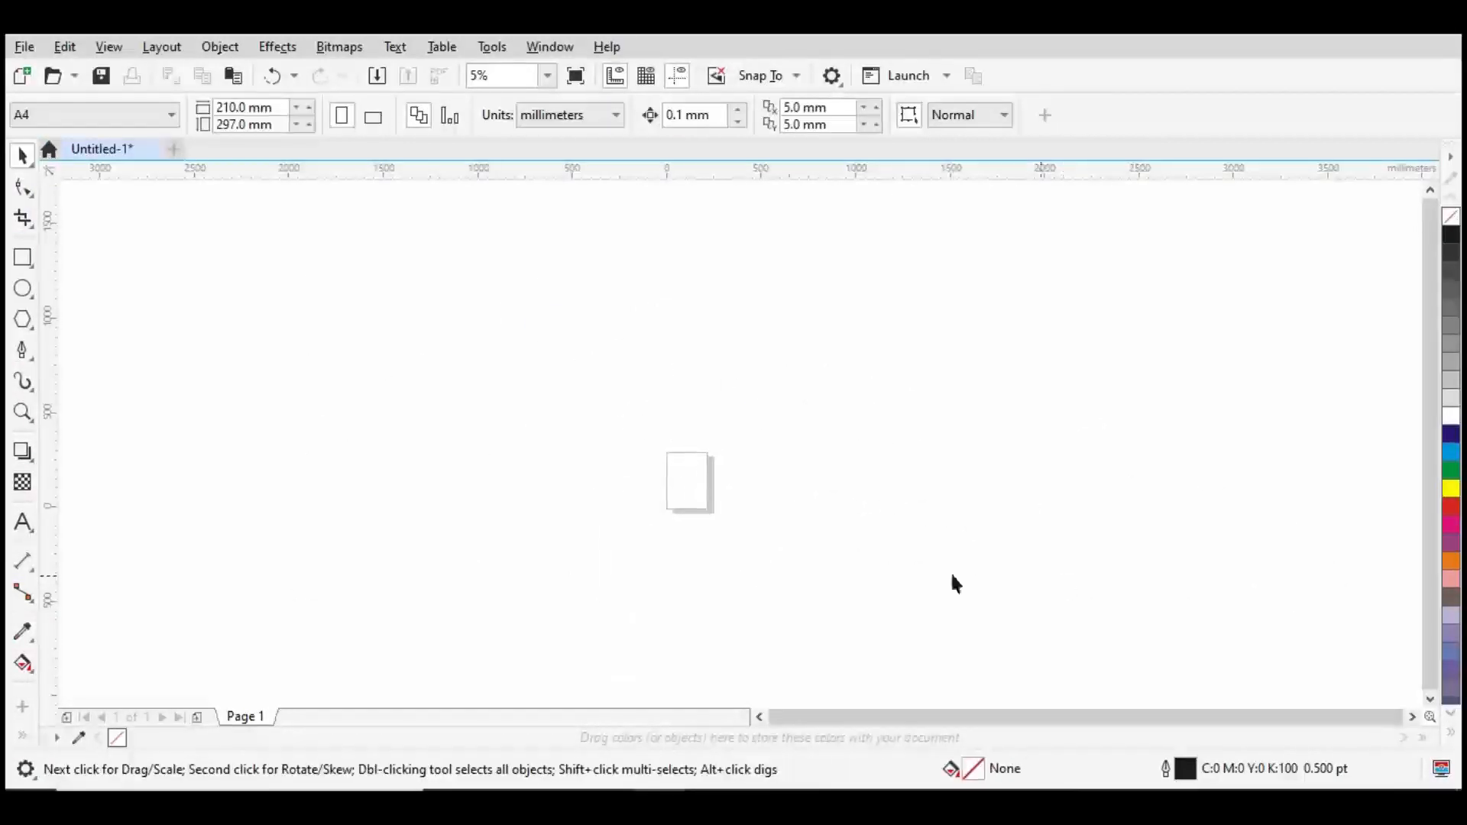
Step: Draw a straight horizontal line about 159 mm long outside the page with the Freehand tool
scroll(955, 583, up, 2)
click(25, 351)
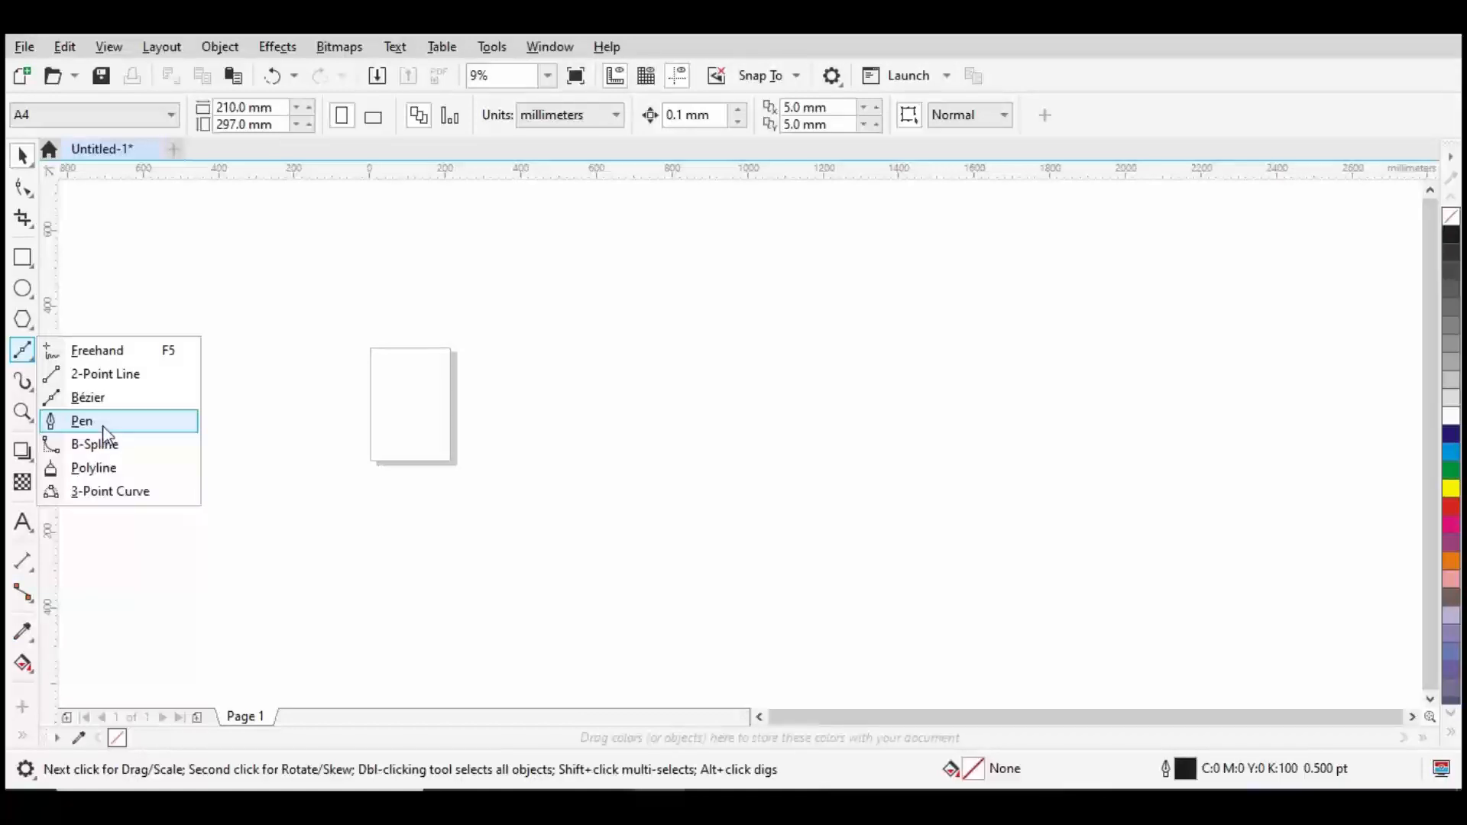
click(103, 350)
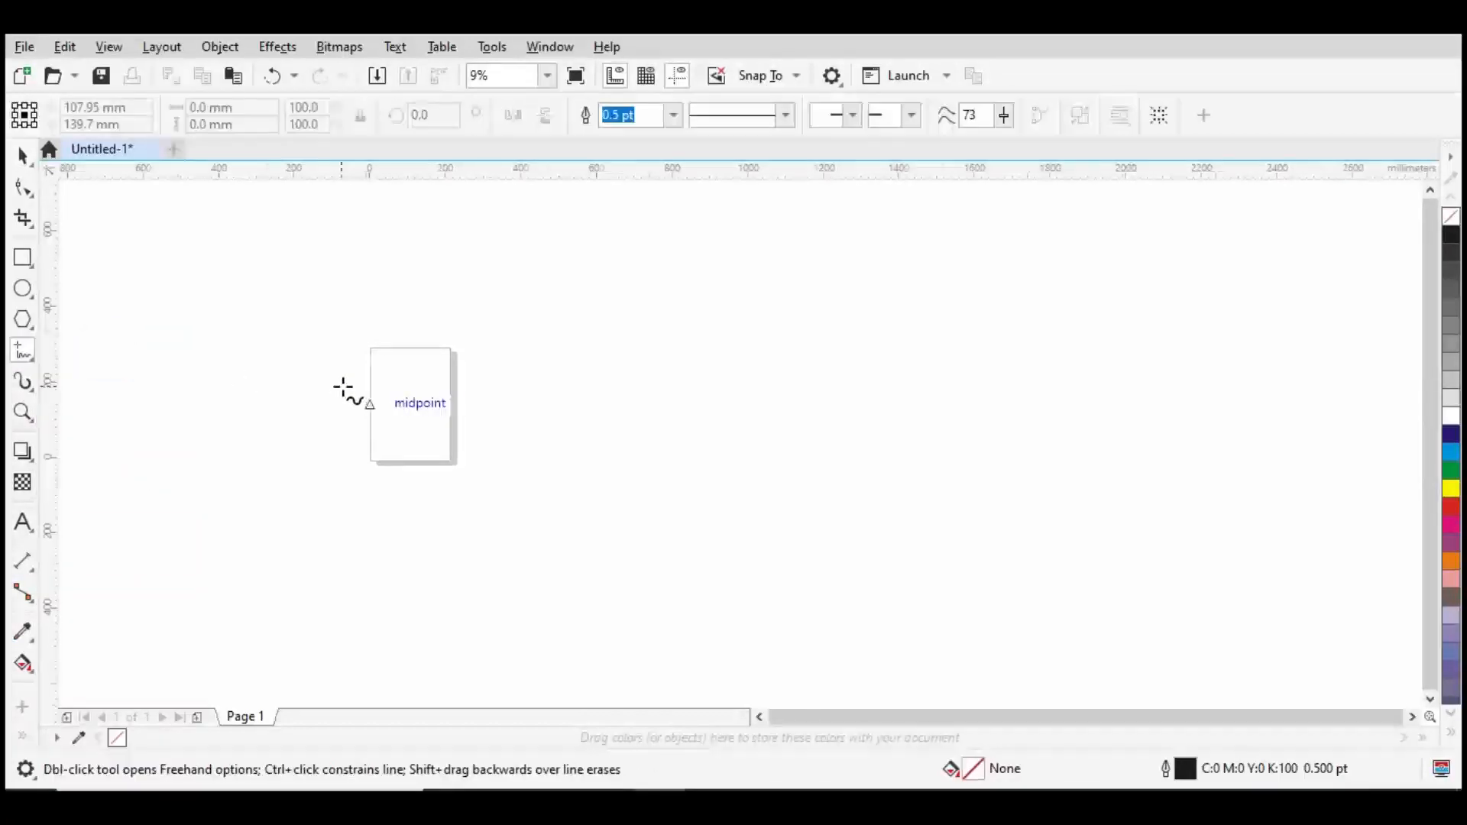
scroll(343, 388, up, 2)
click(425, 335)
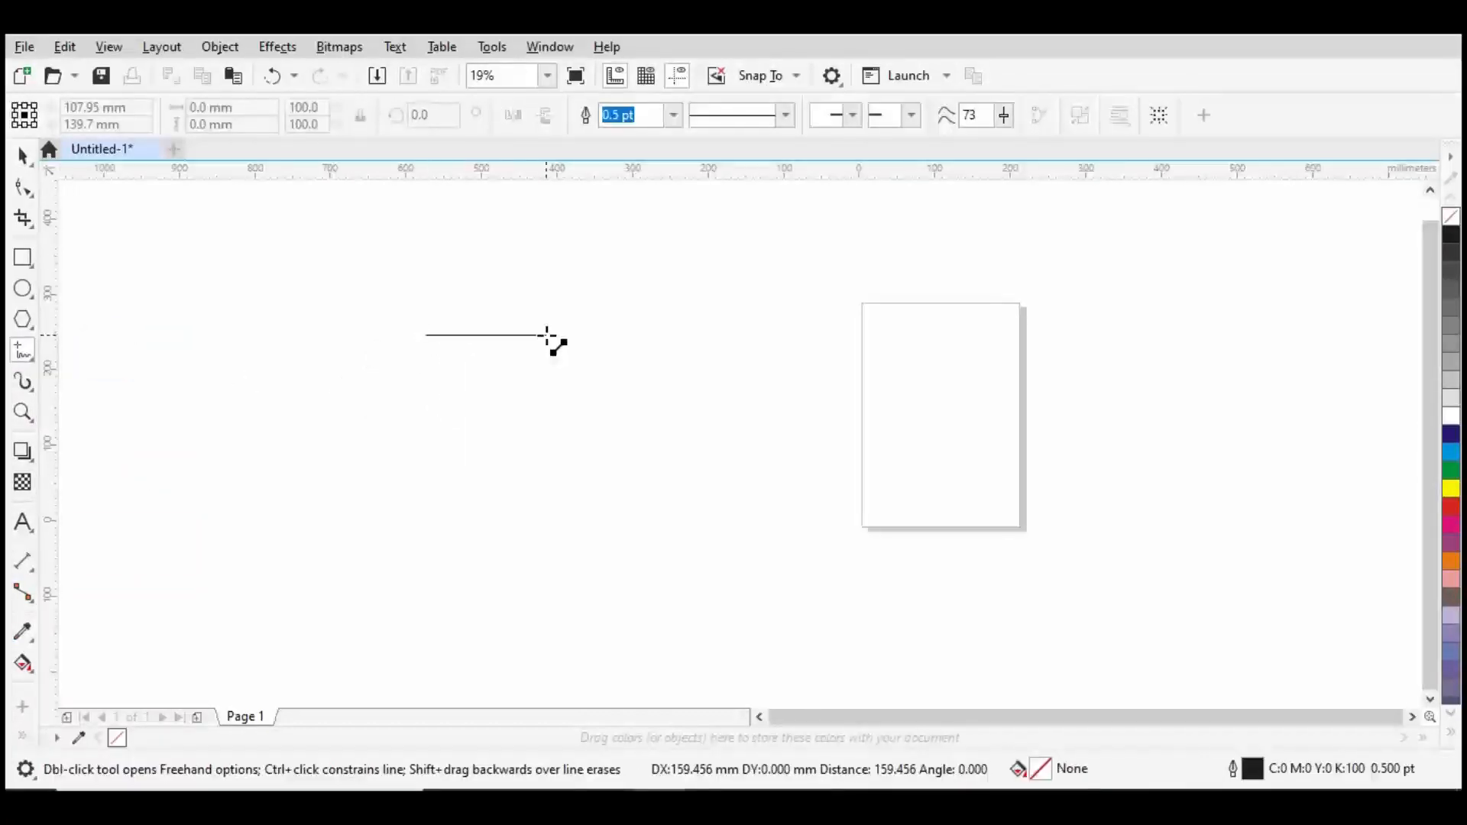
click(550, 334)
key(space)
scroll(458, 369, up, 2)
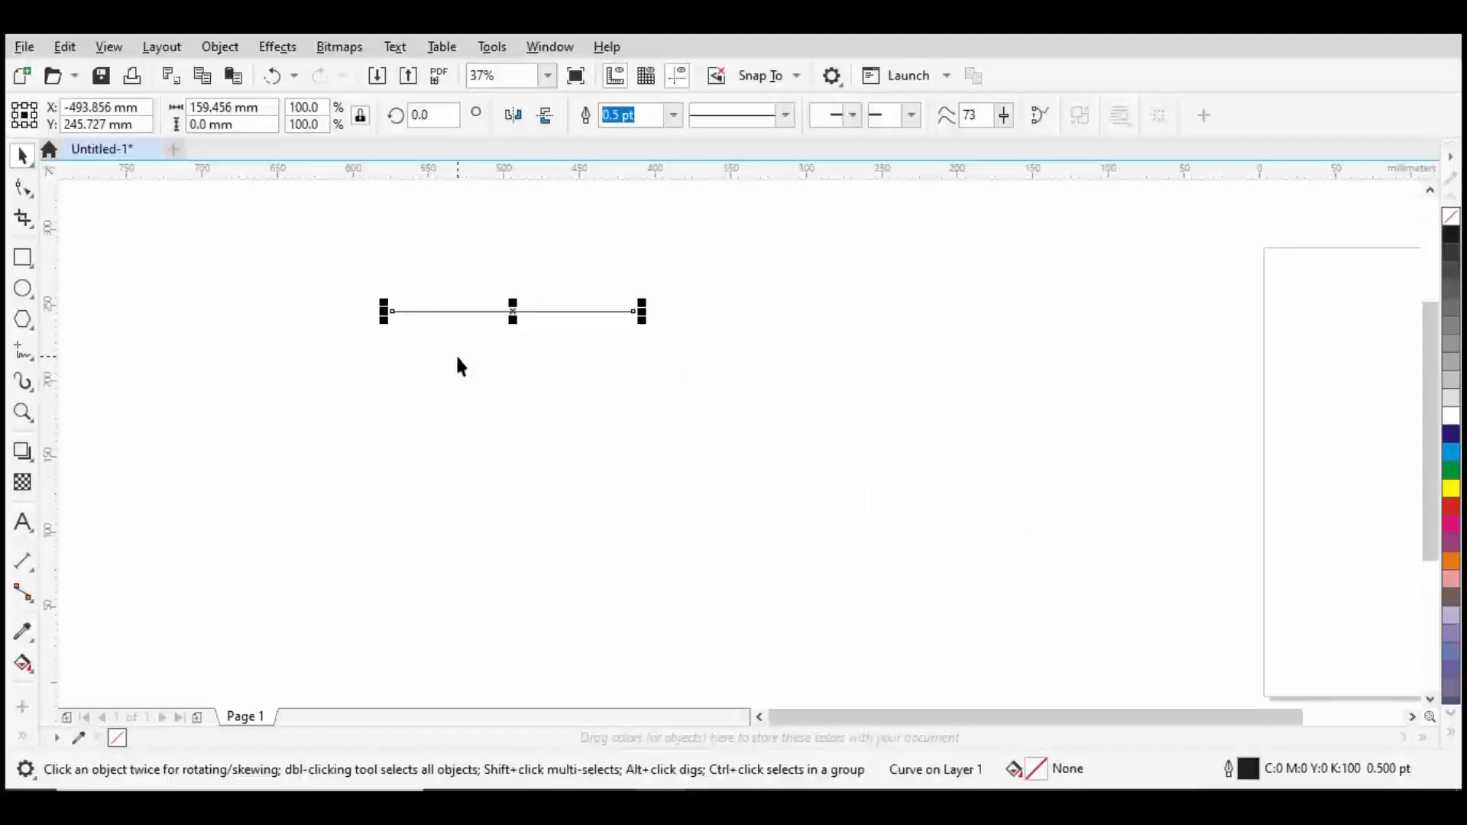
Step: Draw a second horizontal line about 162 mm long just below the first with the Freehand tool
scroll(458, 367, up, 2)
key(space)
click(323, 306)
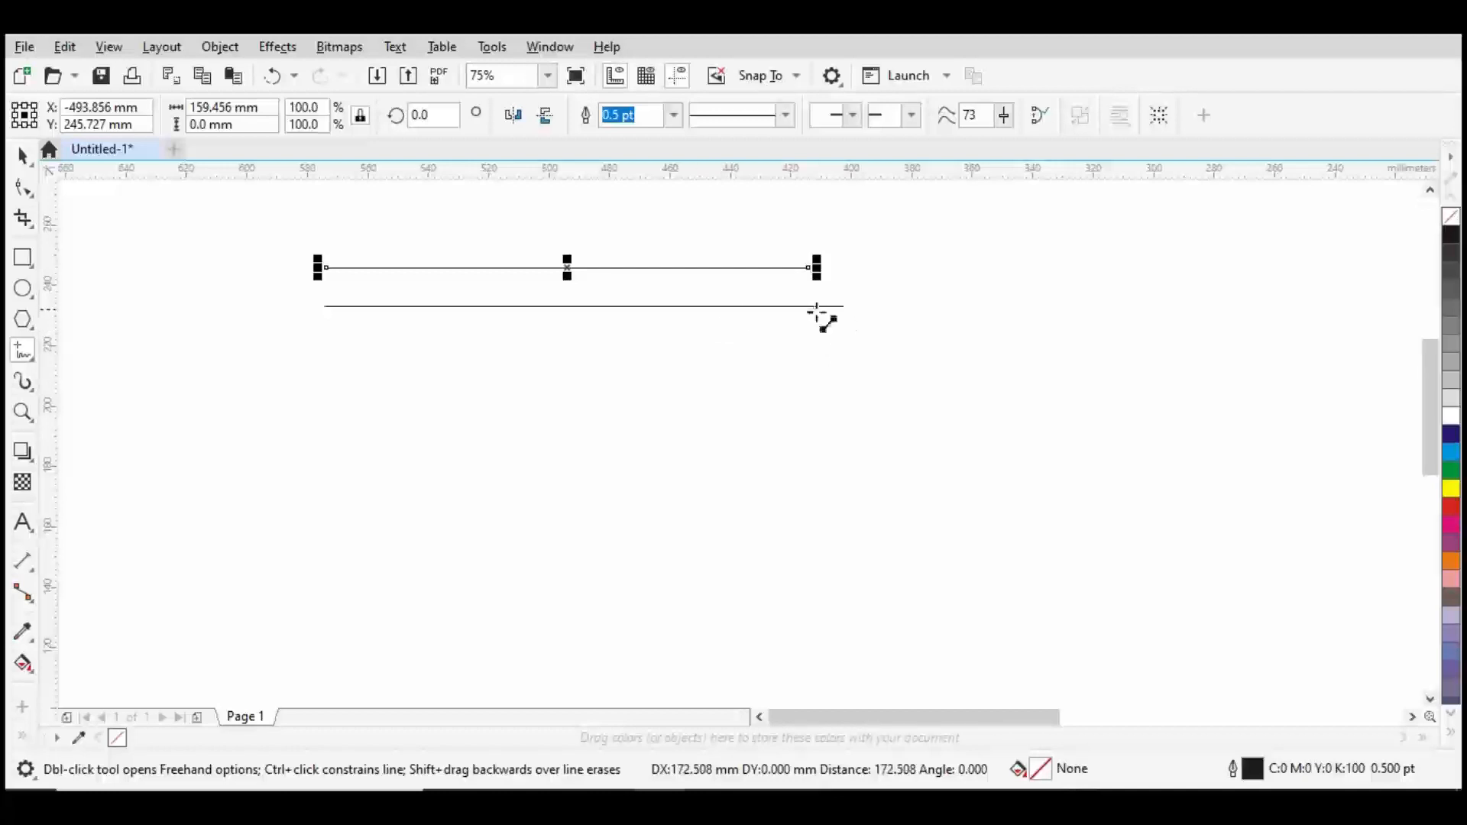
click(815, 324)
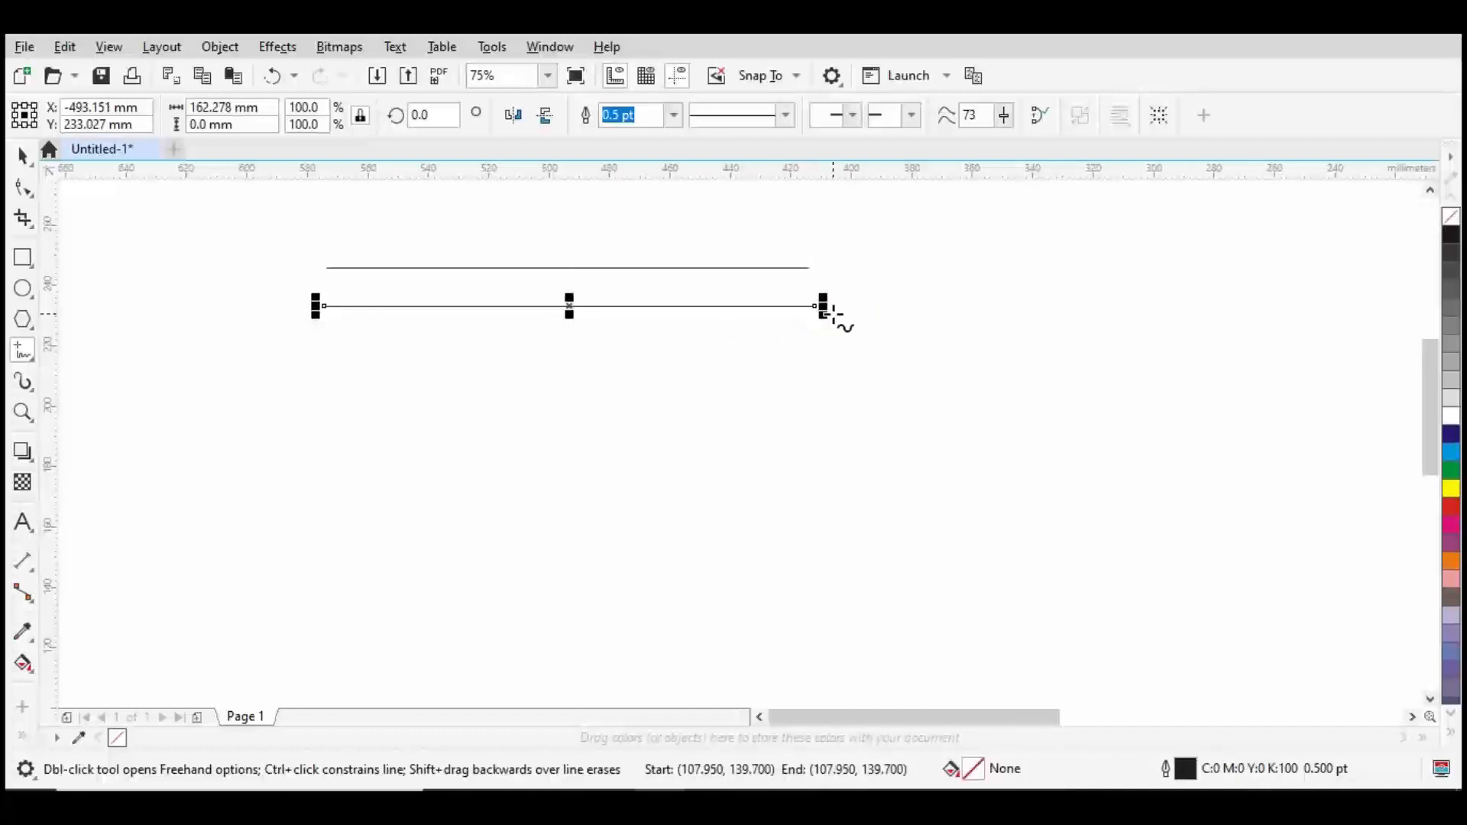
Step: Draw a rectangular outline about 168 by 74 mm beside the two horizontal lines with the Freehand tool, using constrained straight segments
drag(907, 292, 509, 325)
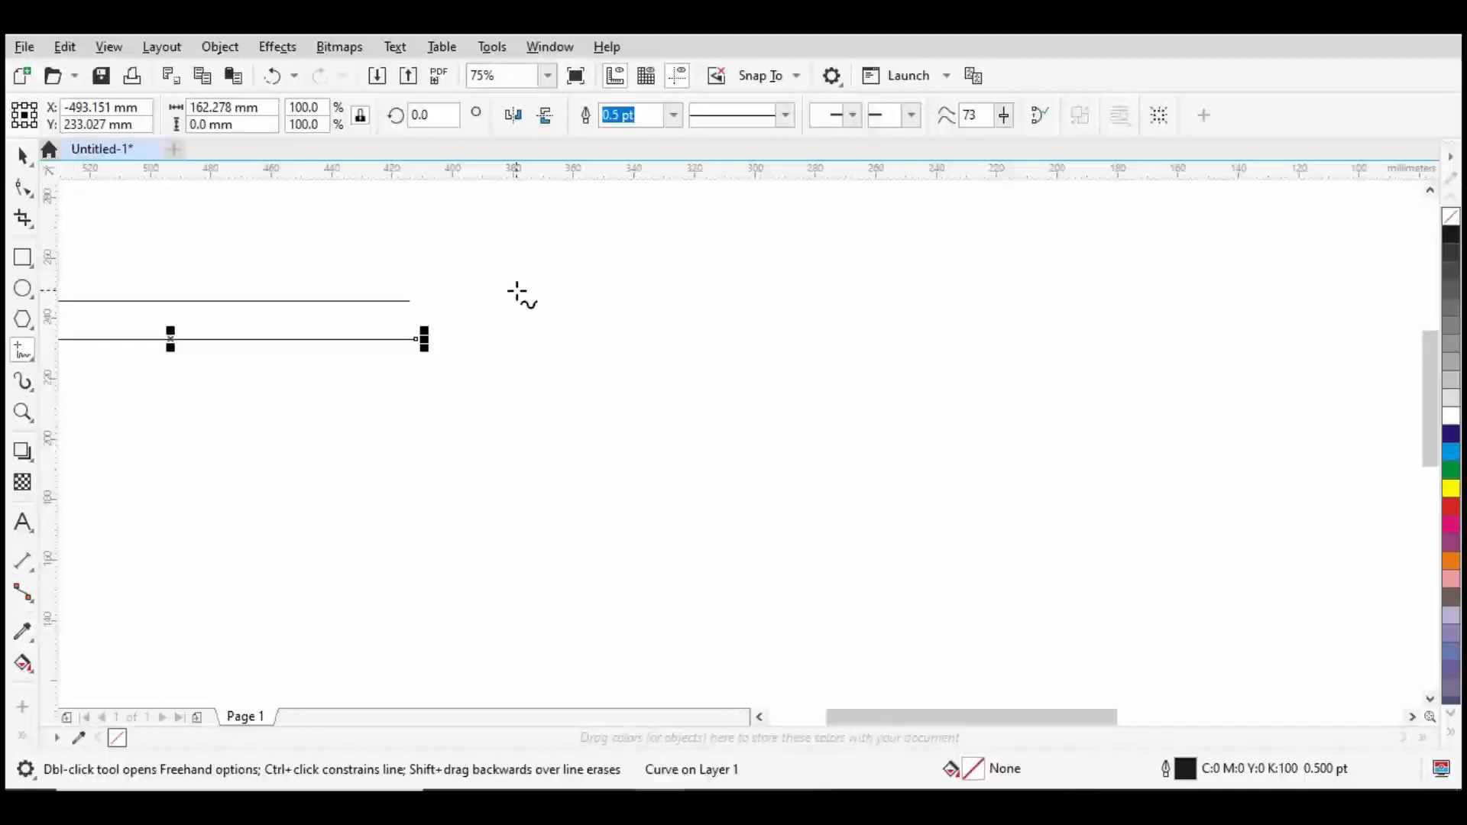
click(524, 265)
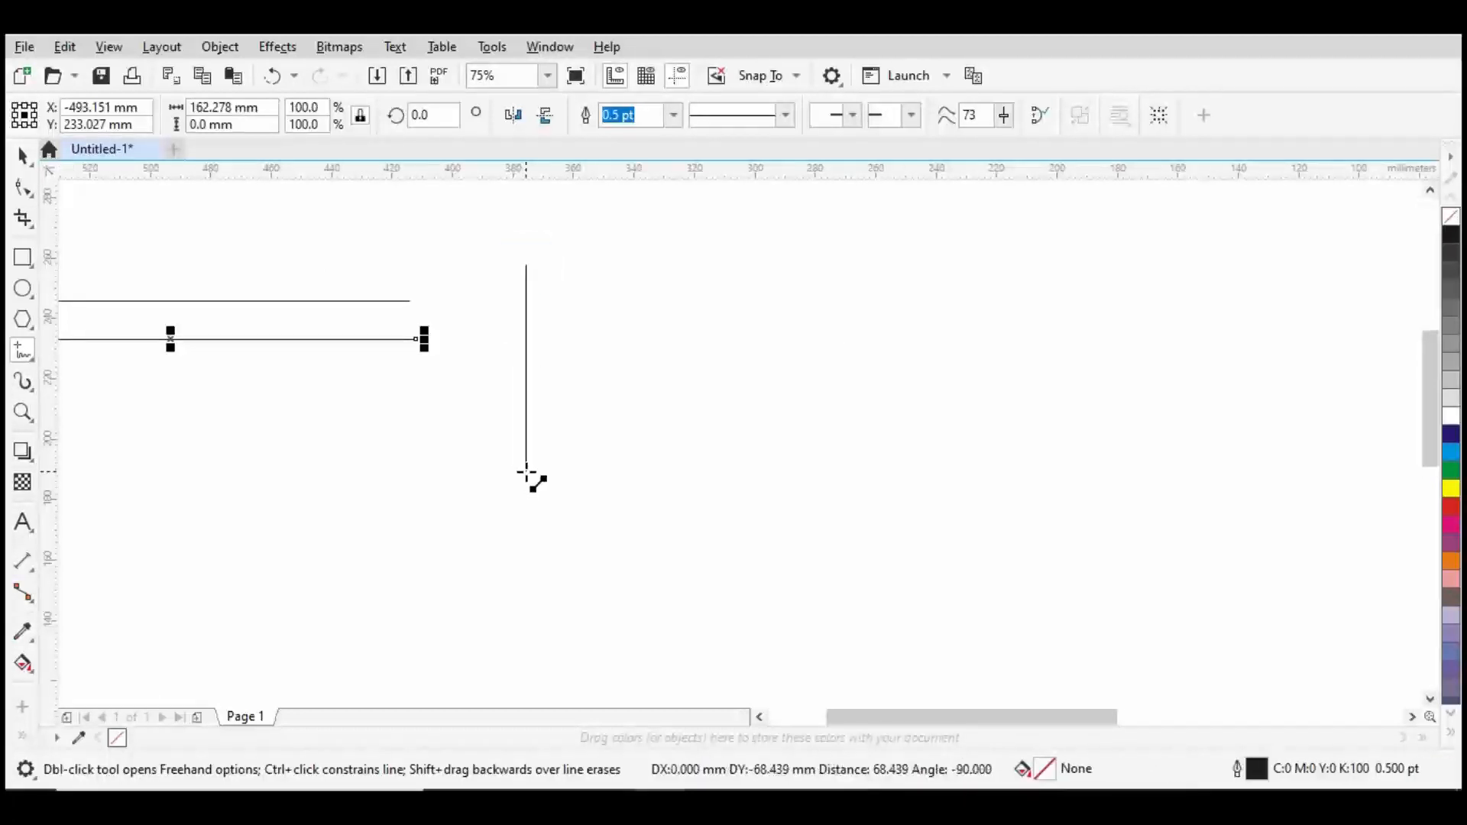
click(526, 472)
click(525, 472)
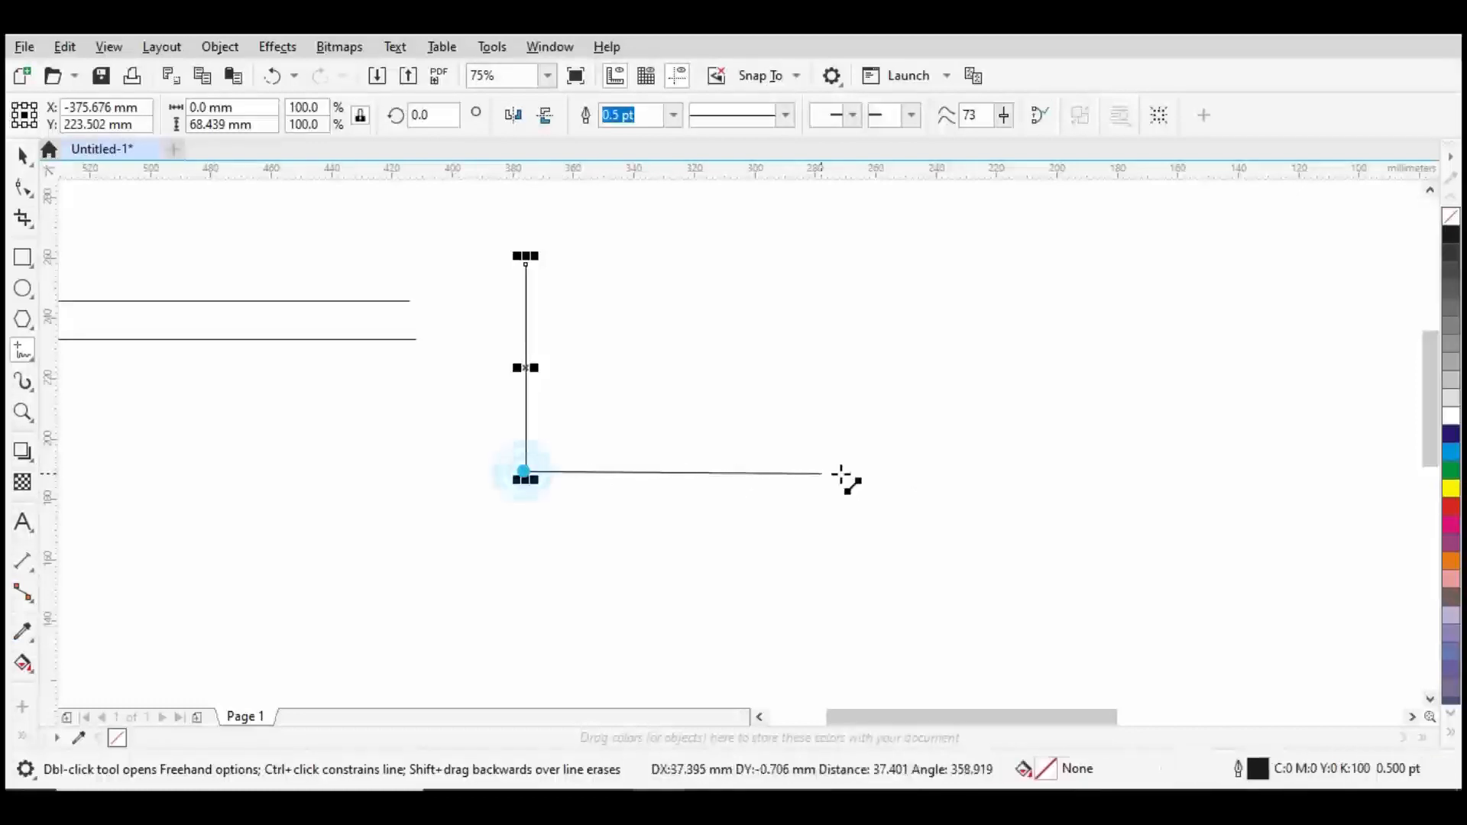
click(1033, 470)
click(1033, 471)
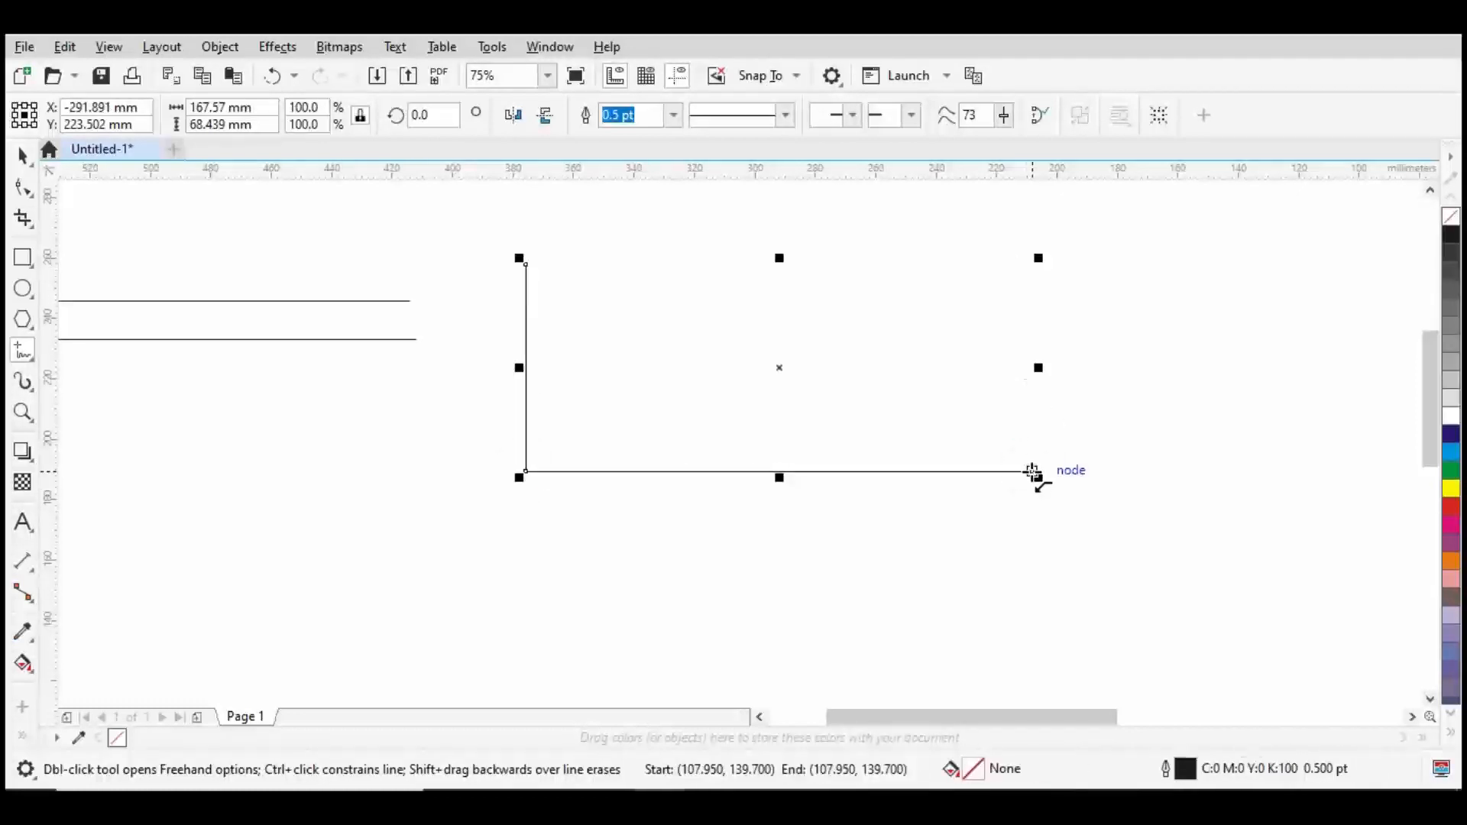
ctrl+click(1022, 249)
click(1031, 249)
ctrl+click(526, 260)
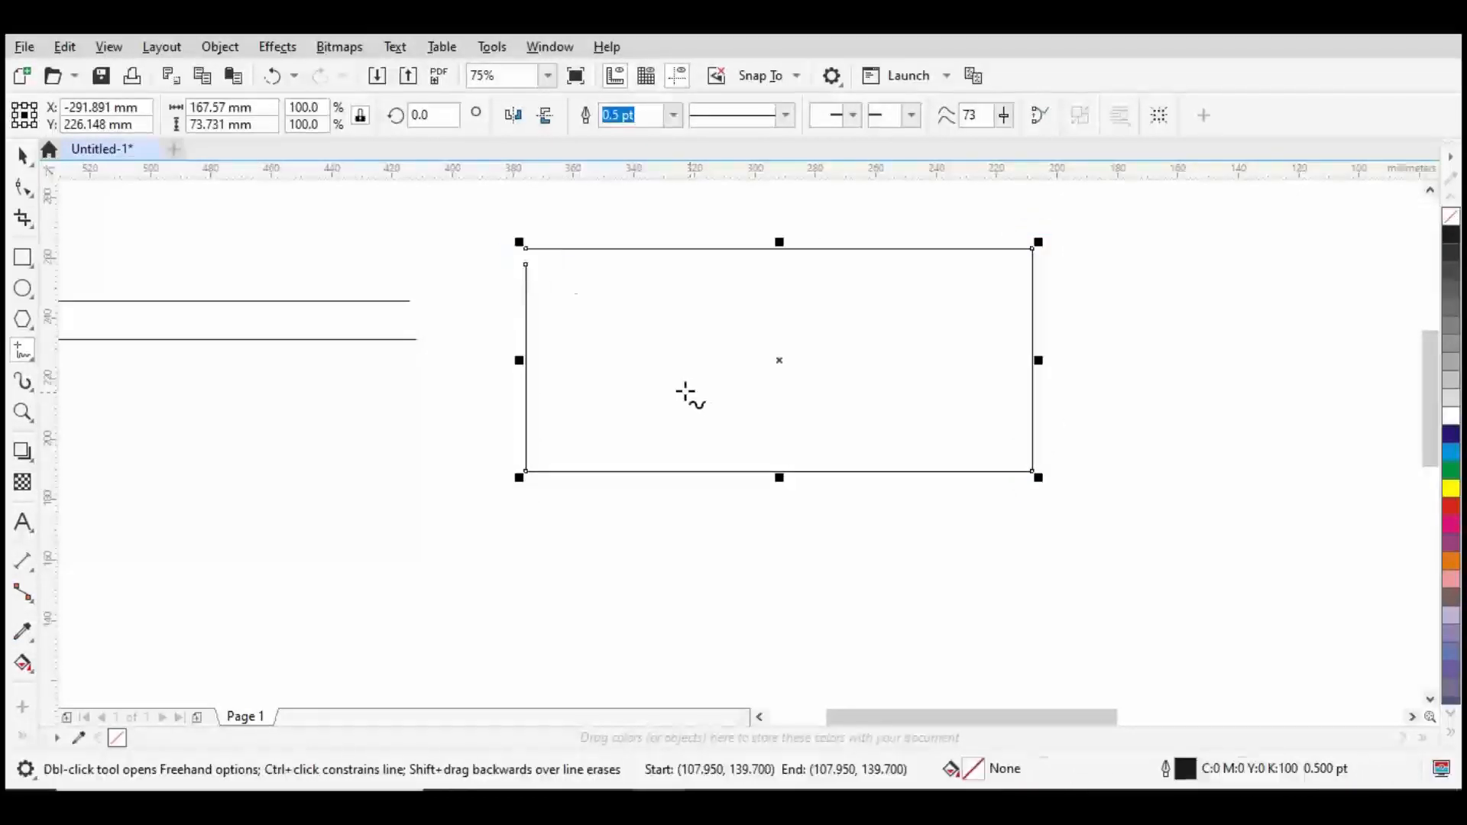
key(space)
scroll(510, 233, up, 3)
key(F10)
click(612, 455)
drag(647, 511, 633, 380)
drag(585, 328, 680, 400)
Step: Draw a closed, nearly square shape about 99 by 96 mm between the rectangle and the page with the Freehand tool
click(502, 331)
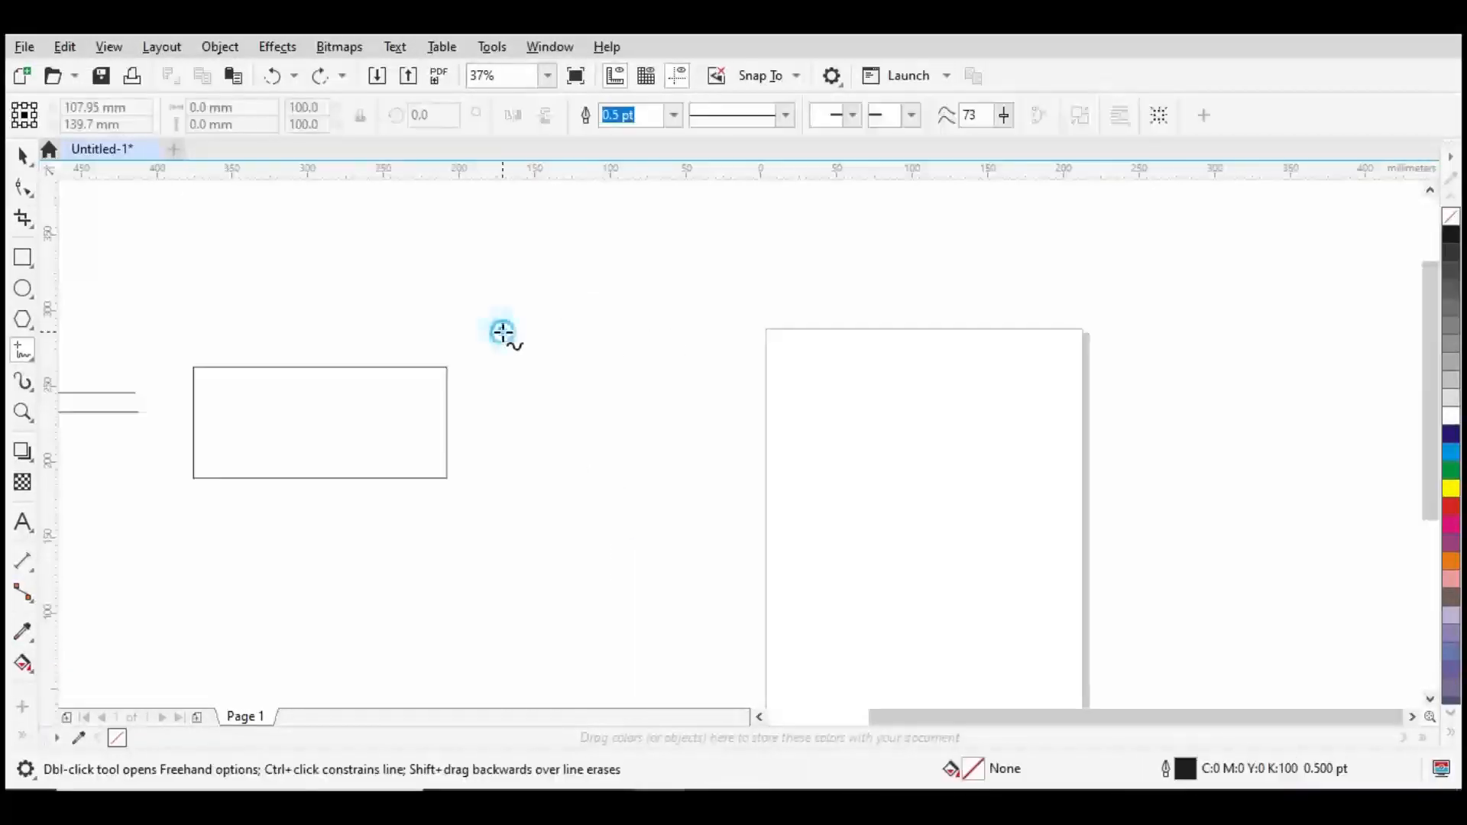
ctrl+click(502, 474)
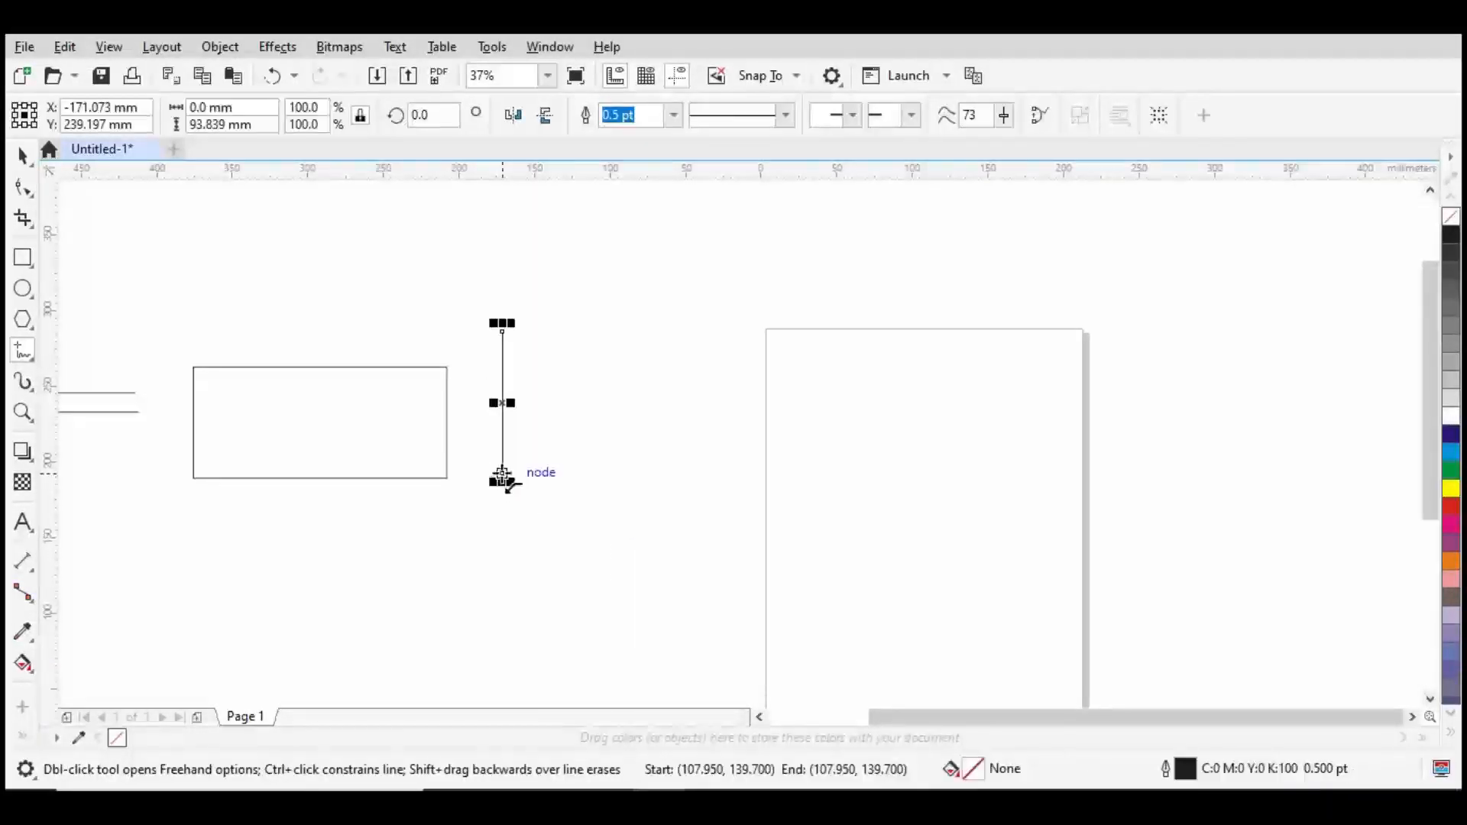
click(502, 474)
click(654, 475)
click(652, 474)
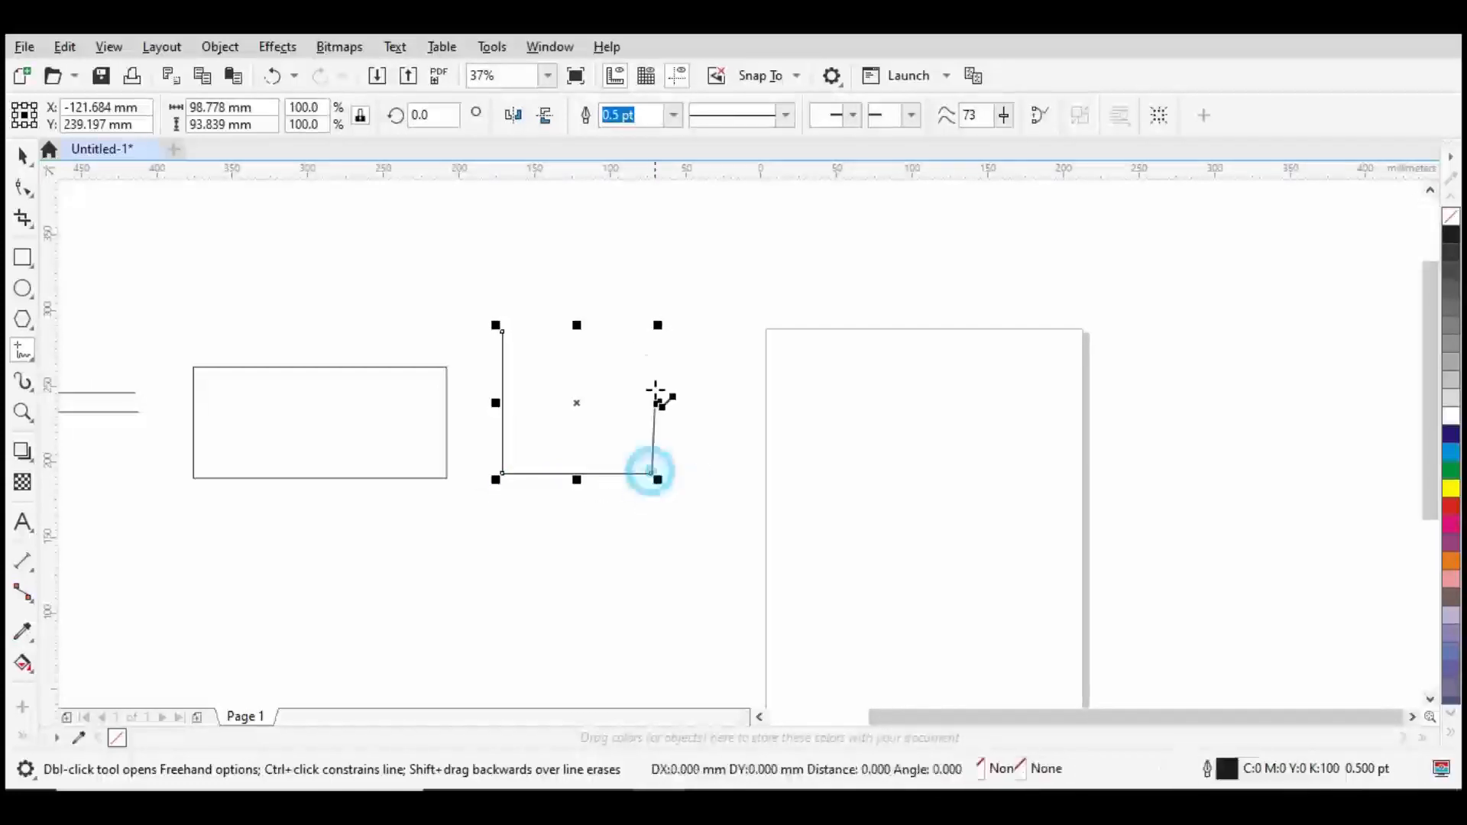
click(651, 325)
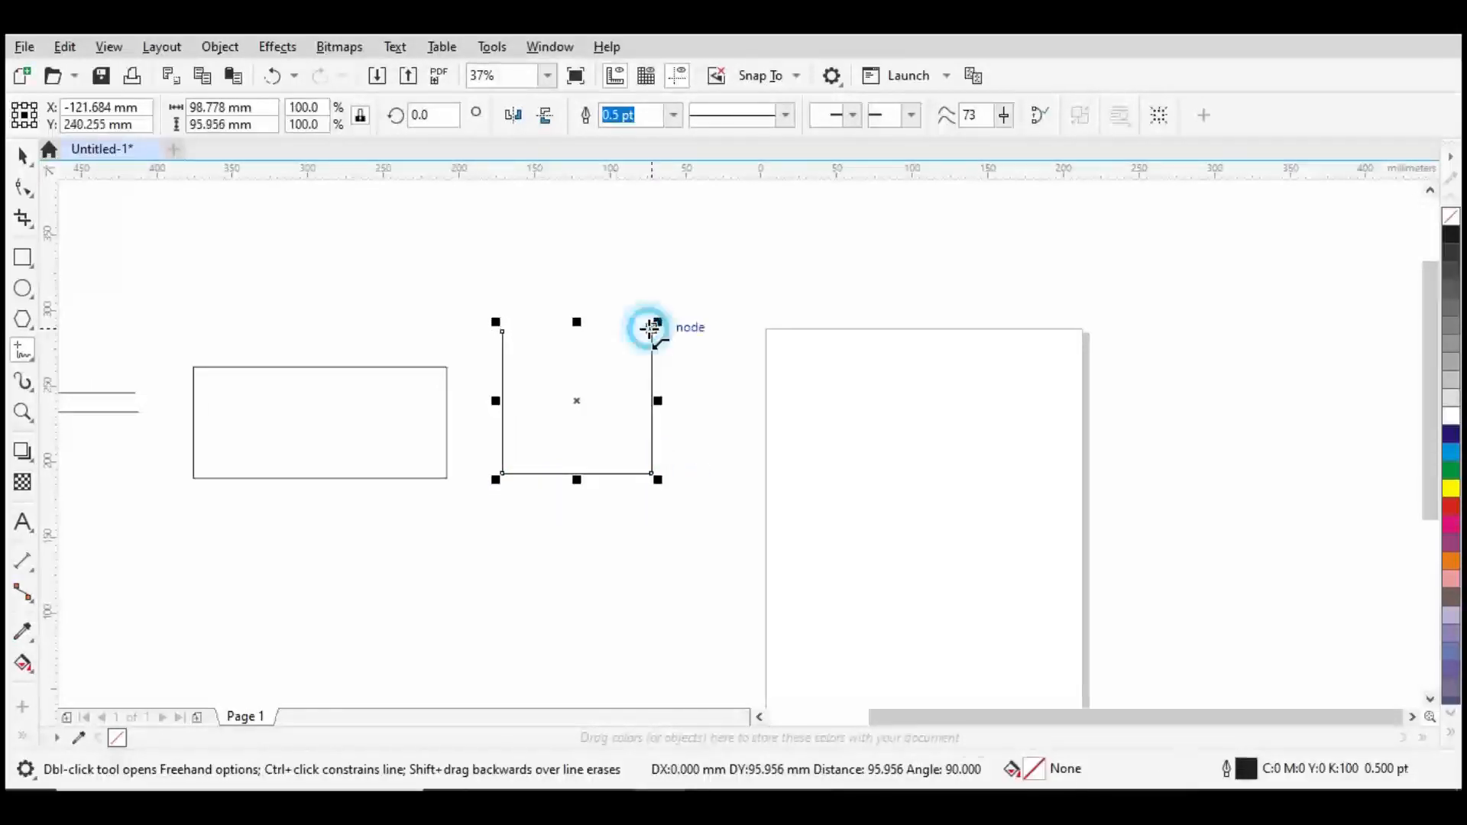
click(501, 325)
Step: Draw a closed tilted rectangle spanning about 186 by 138 mm across the page's upper-left corner with the Freehand tool
click(22, 351)
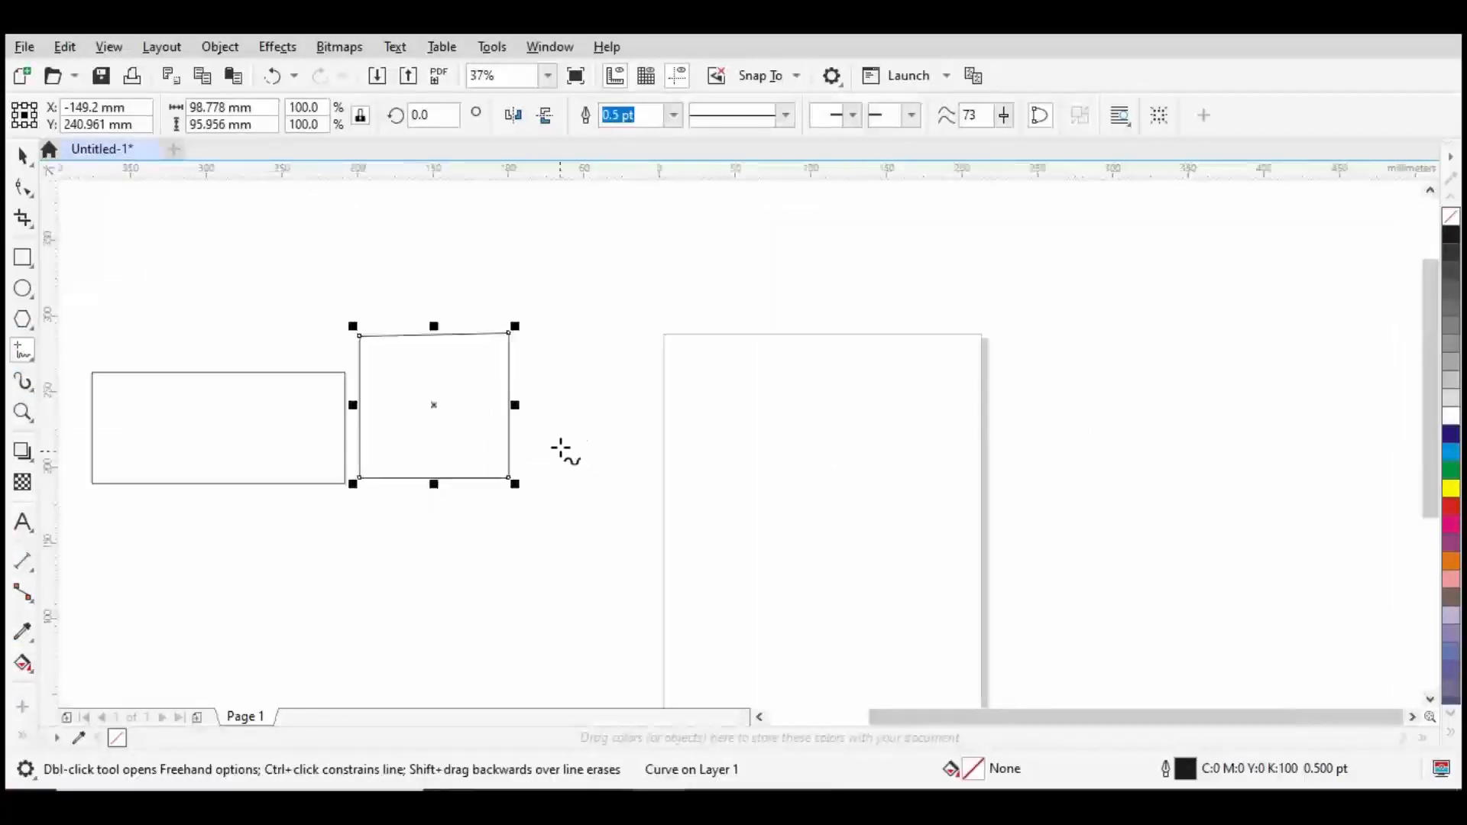
click(525, 462)
click(745, 332)
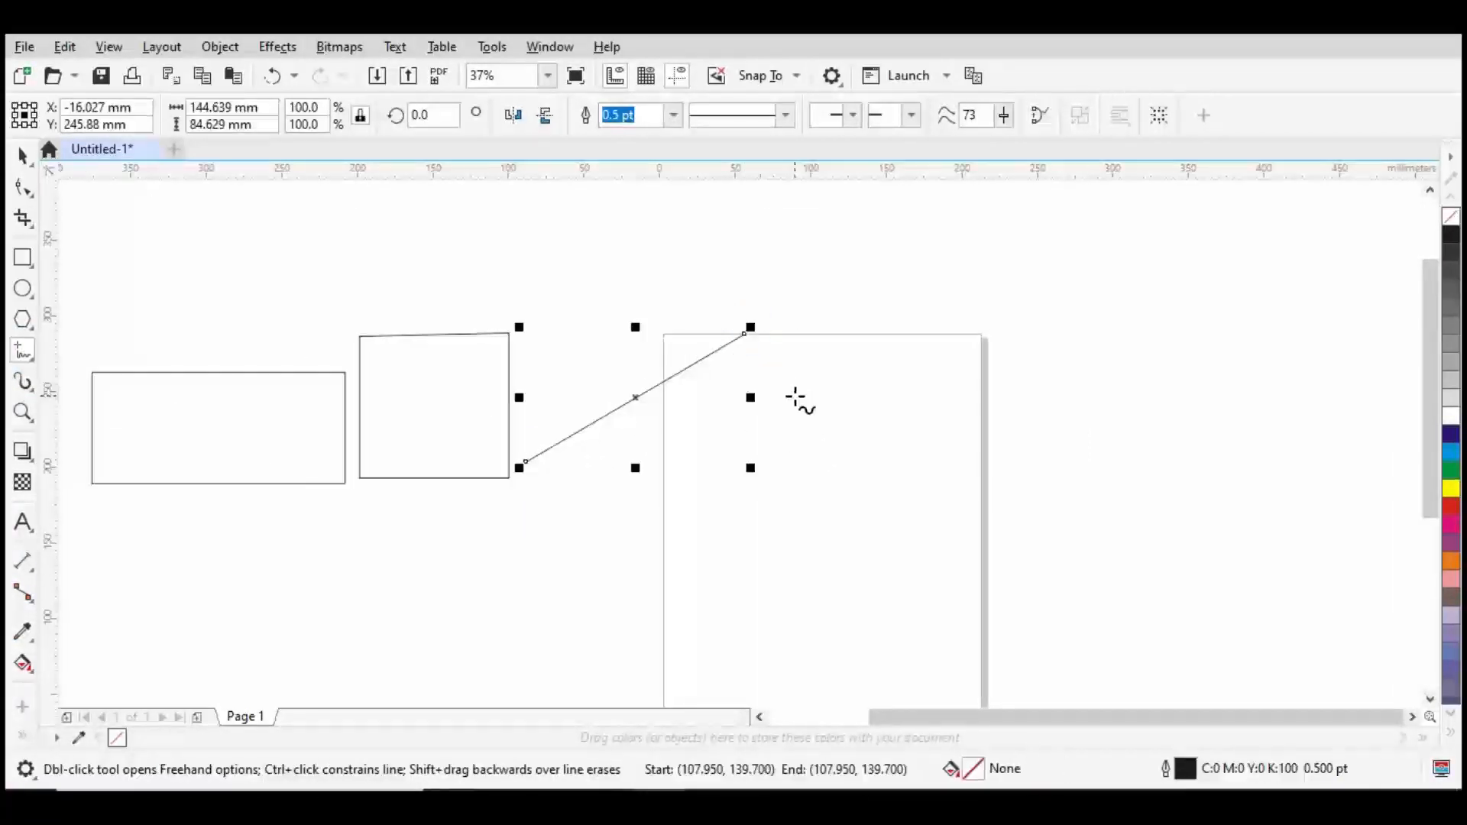
click(745, 334)
click(808, 416)
click(808, 416)
click(589, 543)
click(589, 543)
click(525, 461)
key(space)
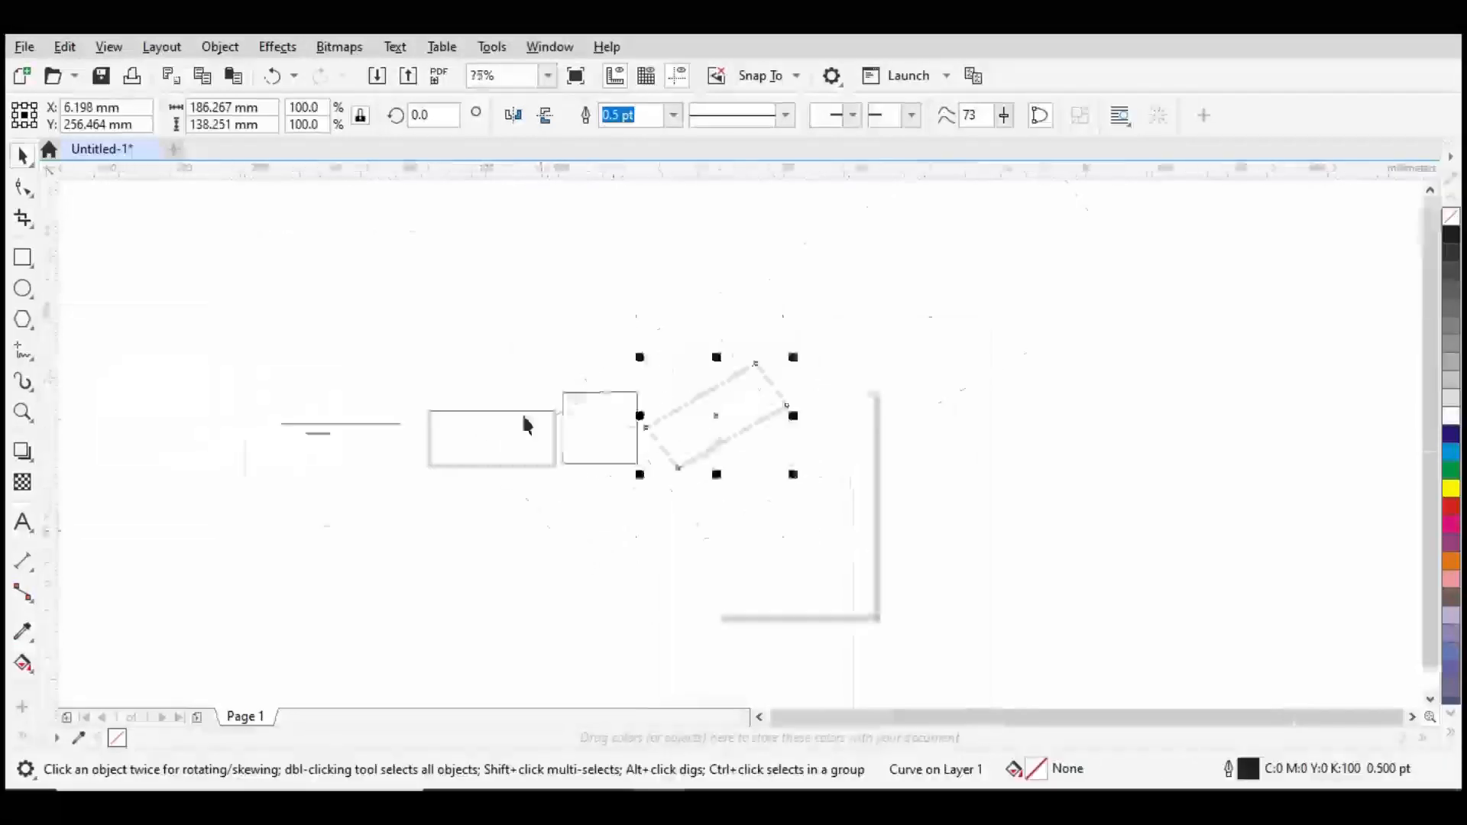
Step: Draw a closed six-sided shape about 138 by 205 mm over the page's right edge with the Freehand tool
key(space)
click(823, 414)
click(915, 309)
click(910, 311)
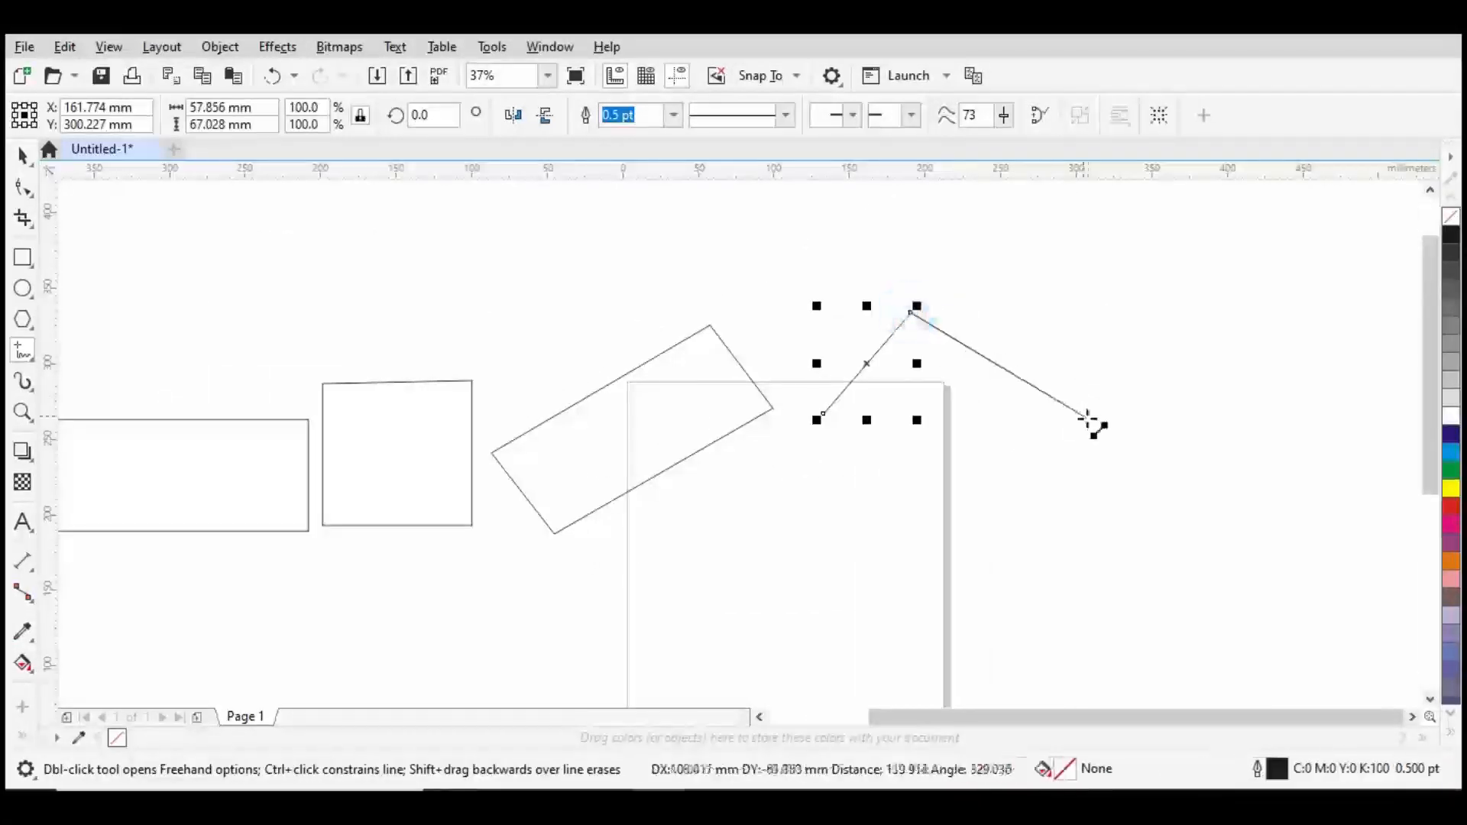
click(1032, 399)
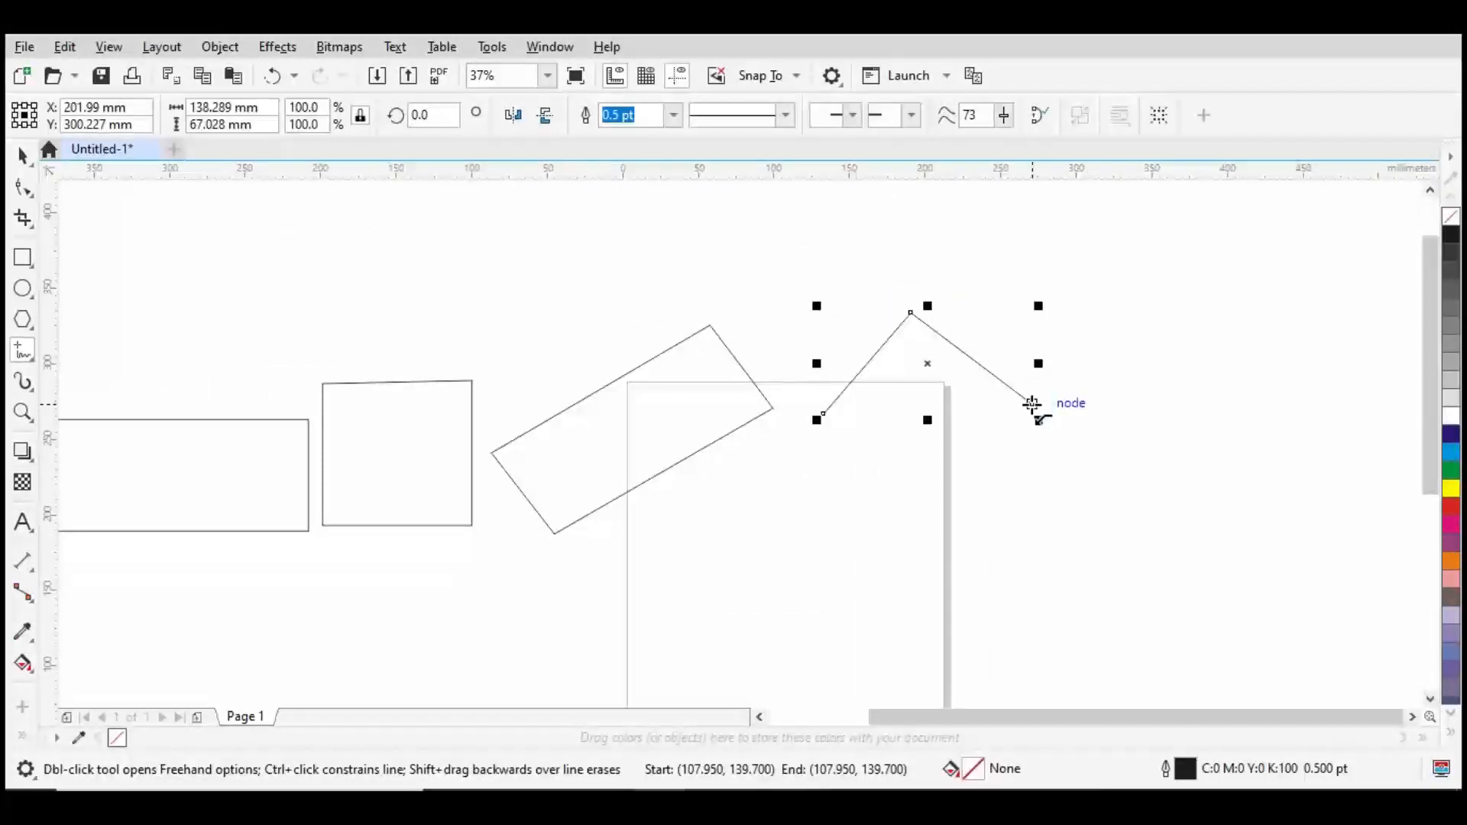
click(1030, 401)
click(1033, 563)
click(823, 415)
click(822, 563)
click(823, 563)
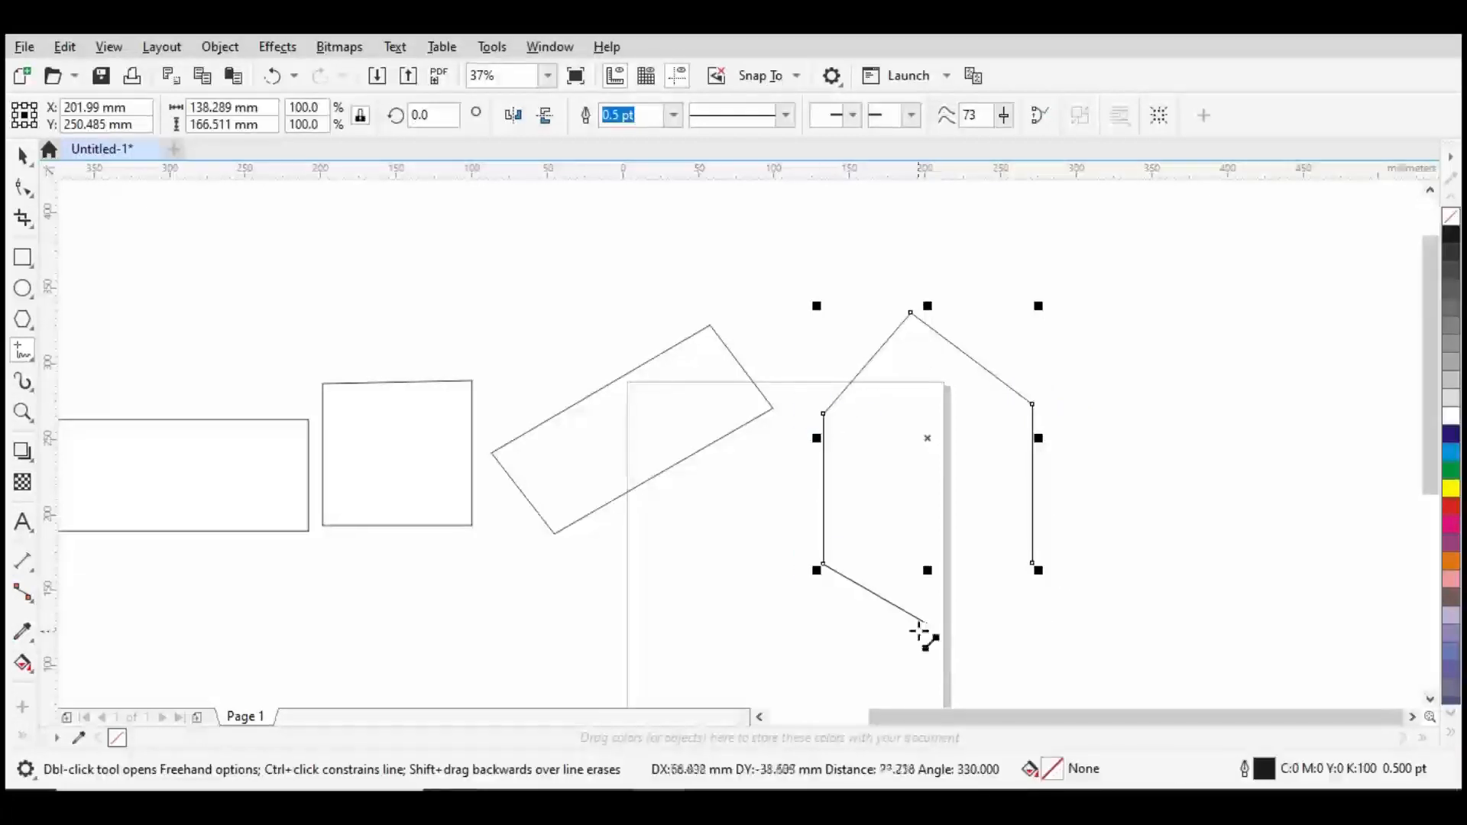
ctrl+click(923, 622)
ctrl+click(923, 622)
click(1032, 563)
Step: Delete the six-sided shape over the page's right edge
key(space)
drag(798, 486, 688, 465)
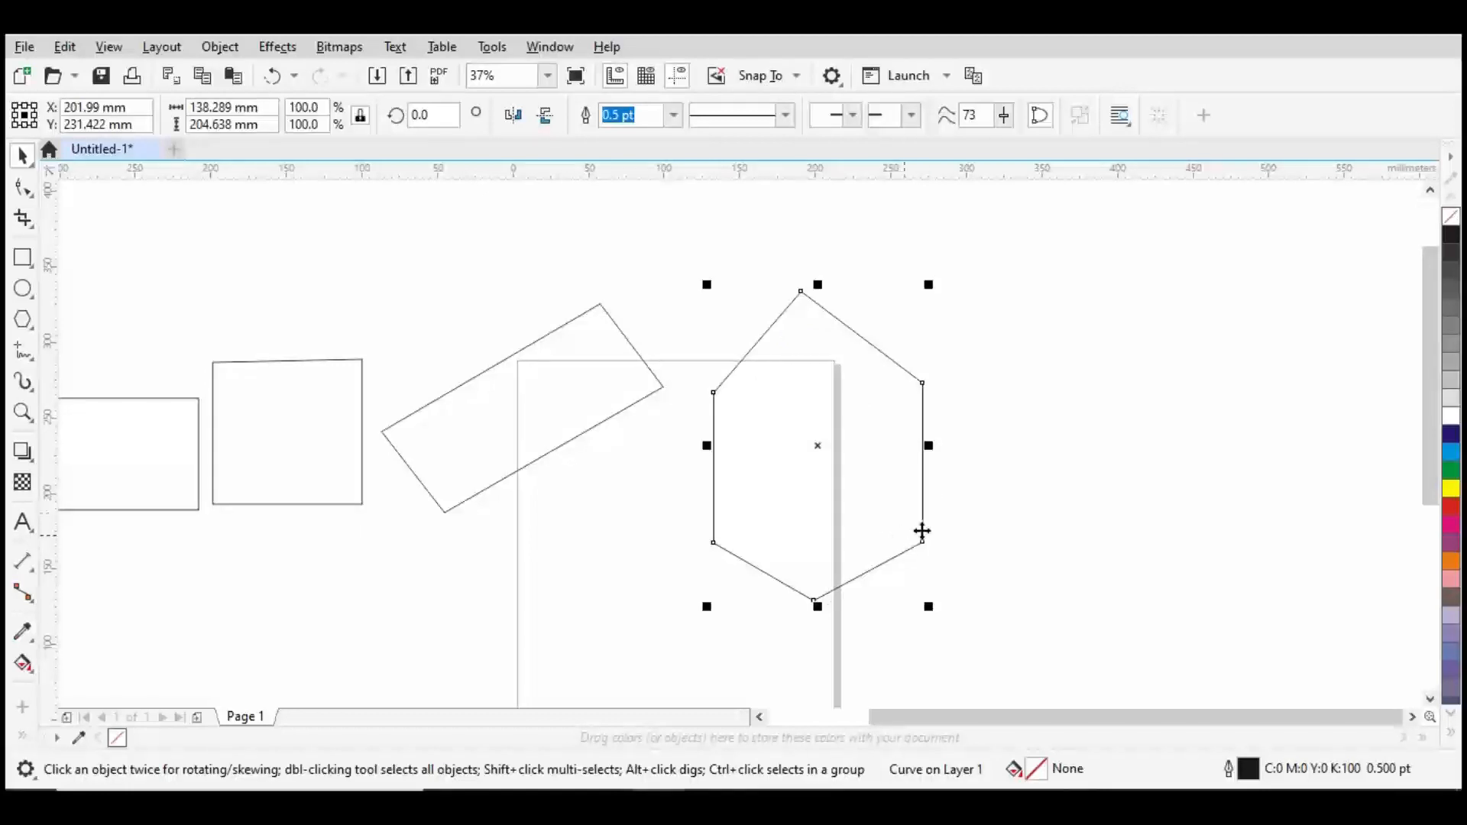
key(Delete)
scroll(825, 427, up, 2)
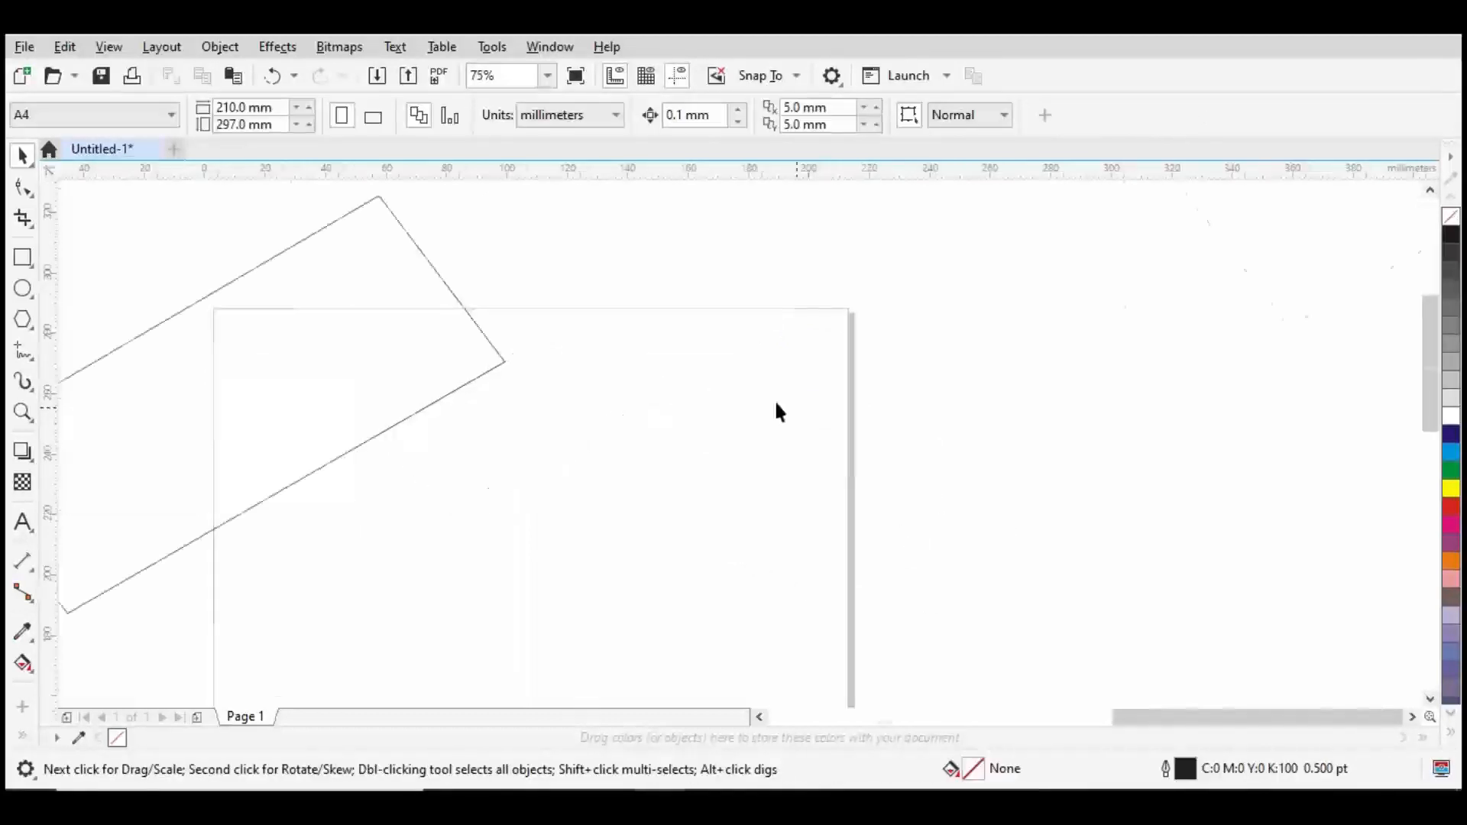
scroll(734, 344, down, 2)
scroll(713, 303, up, 1)
scroll(612, 374, down, 1)
scroll(612, 374, up, 1)
scroll(141, 509, down, 1)
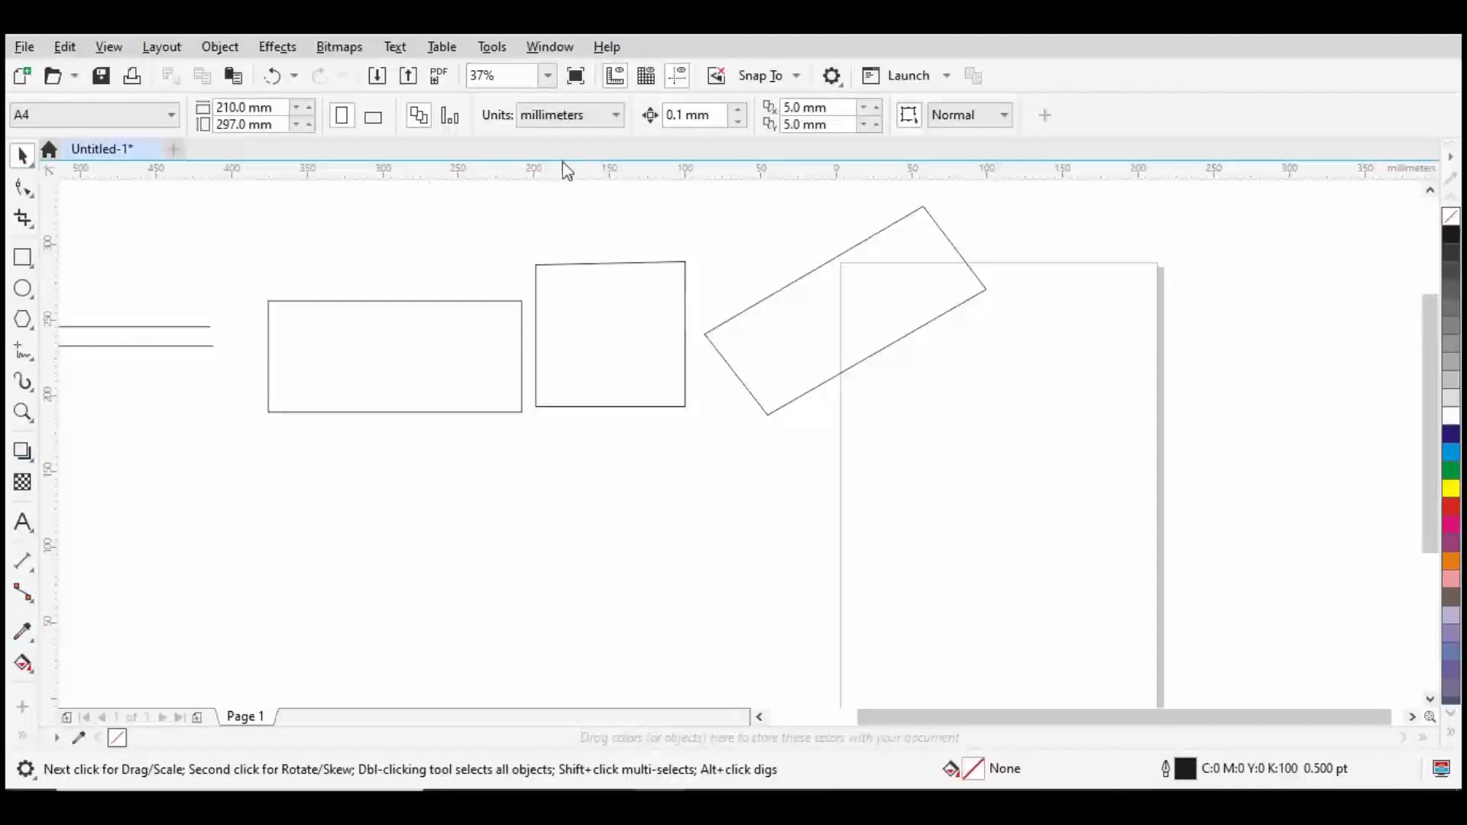
Step: Hide the rulers and show them again
click(108, 48)
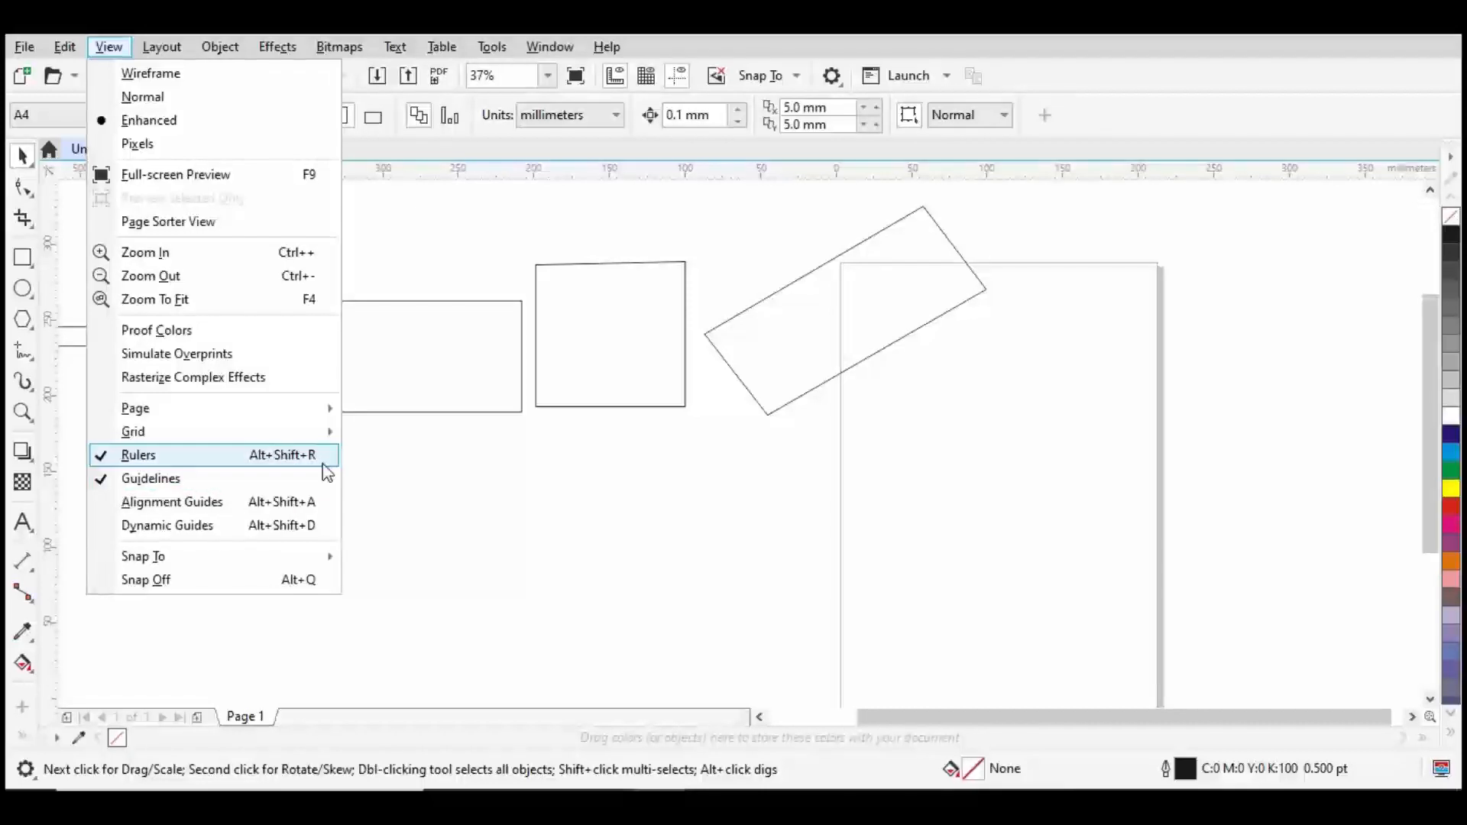
click(574, 474)
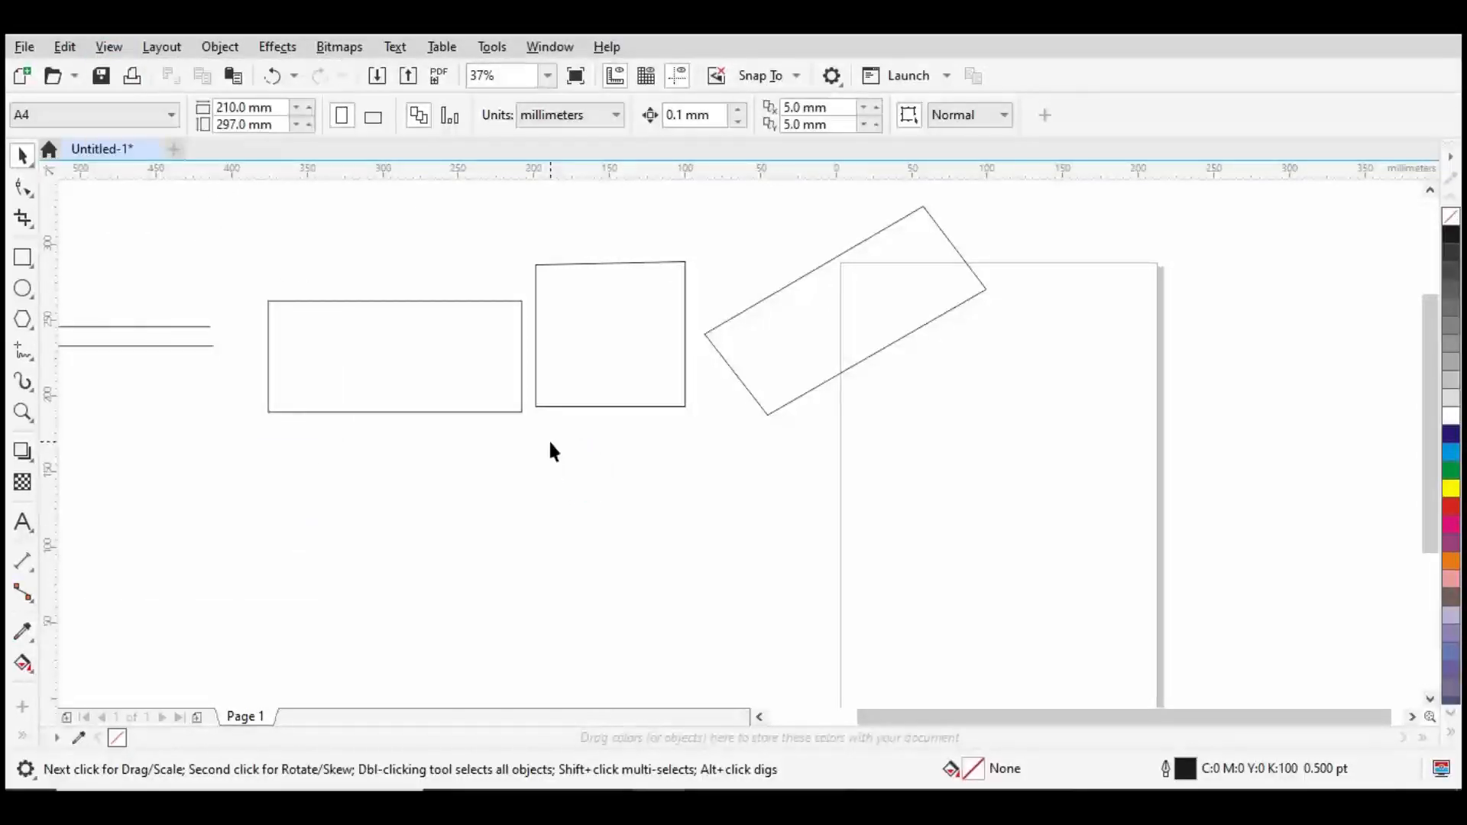
key(alt+shift+r)
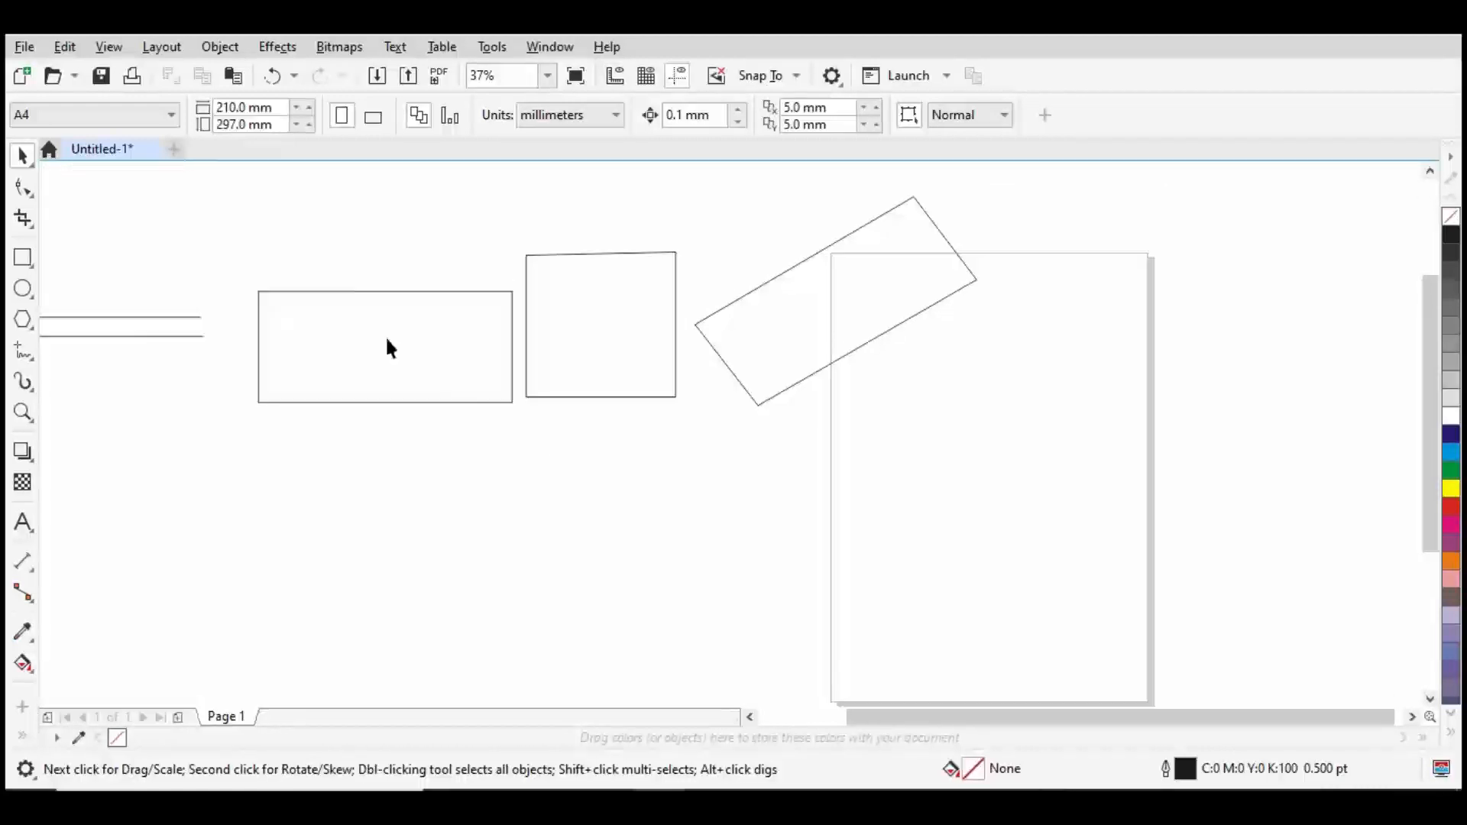
key(alt+shift+r)
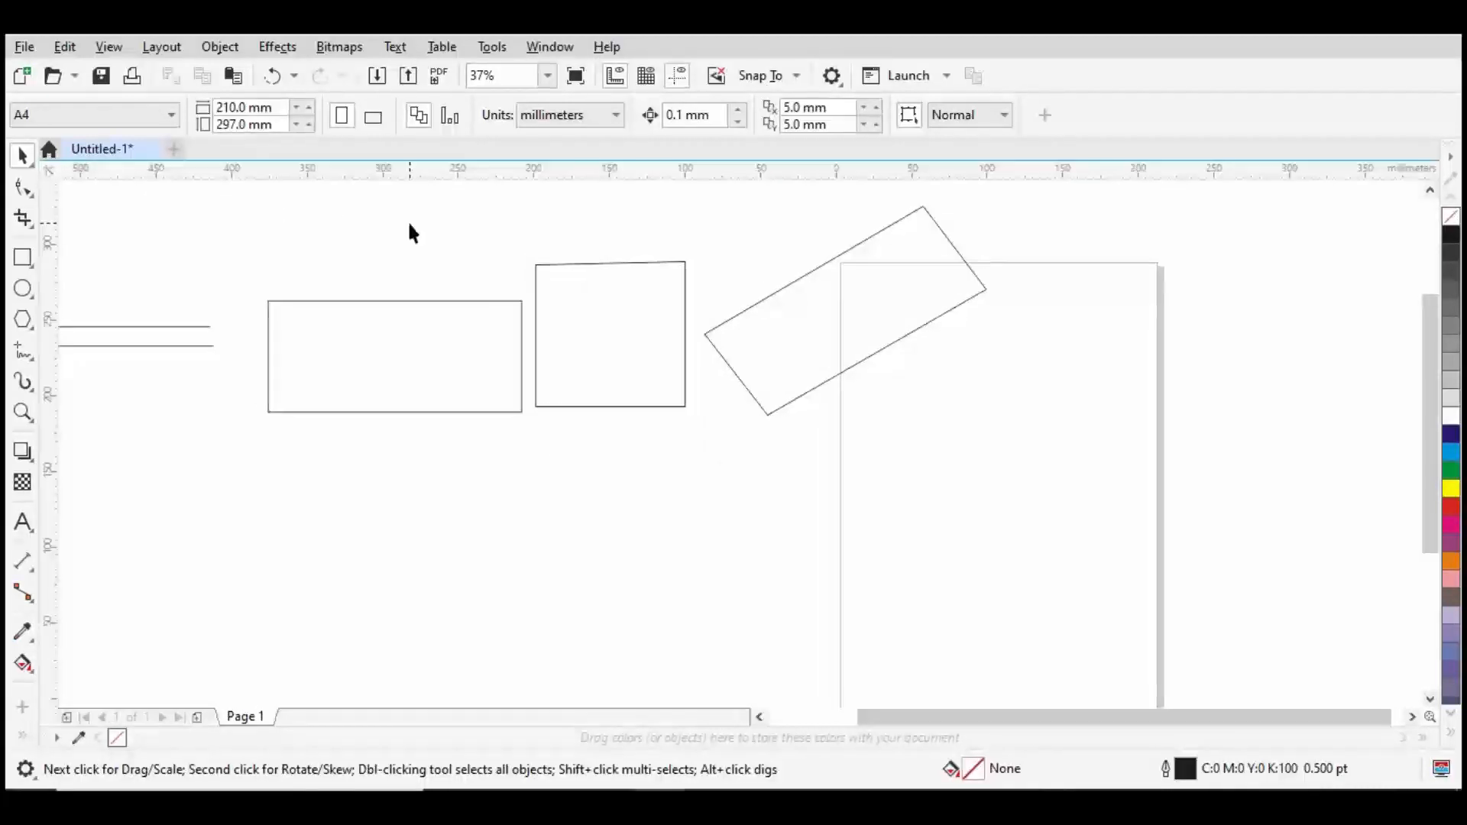
Step: Add a vertical guideline through the wide rectangle and reposition it at about X -298 mm
drag(51, 471, 384, 513)
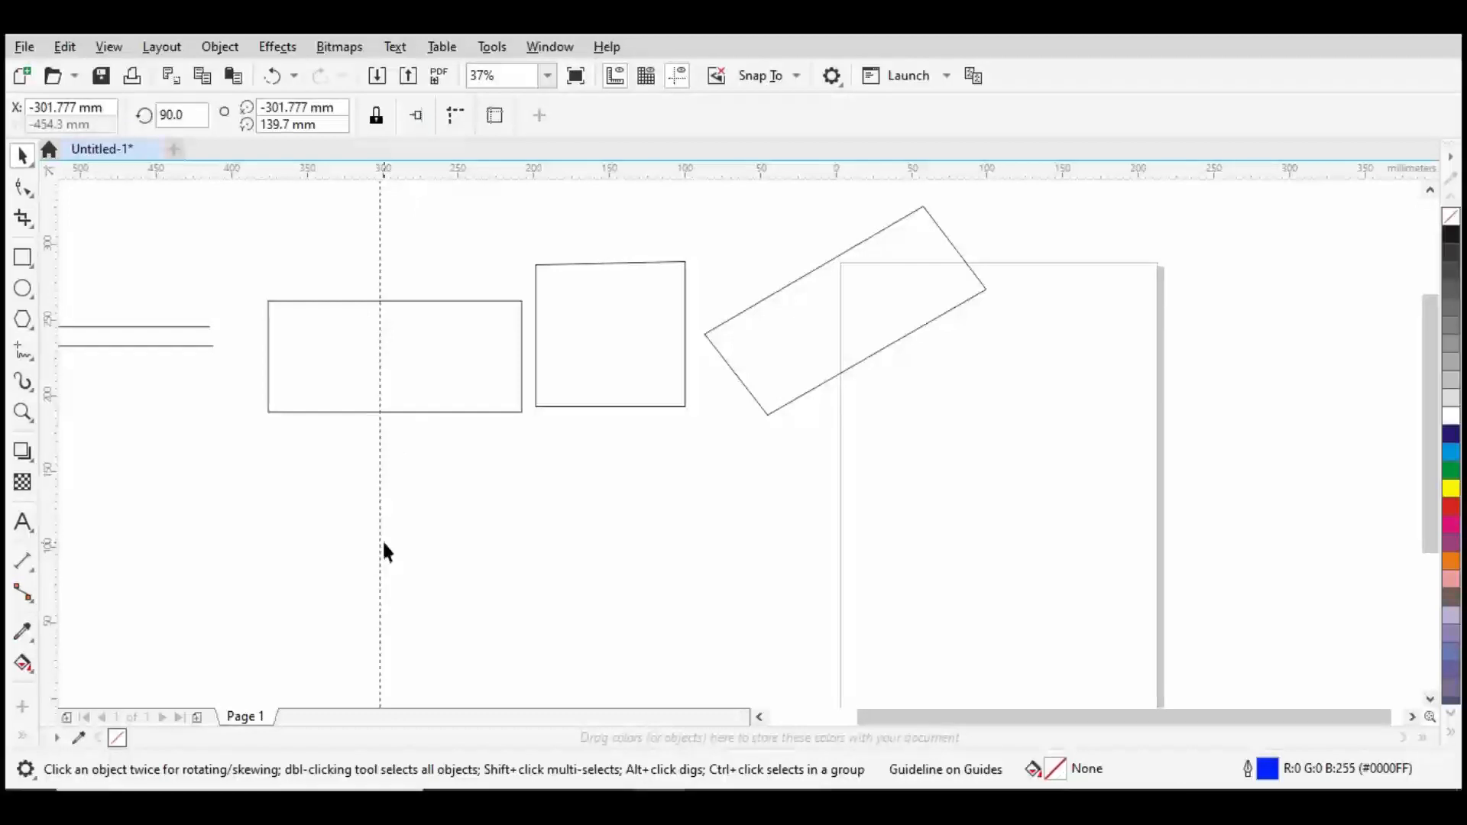
drag(381, 538, 469, 544)
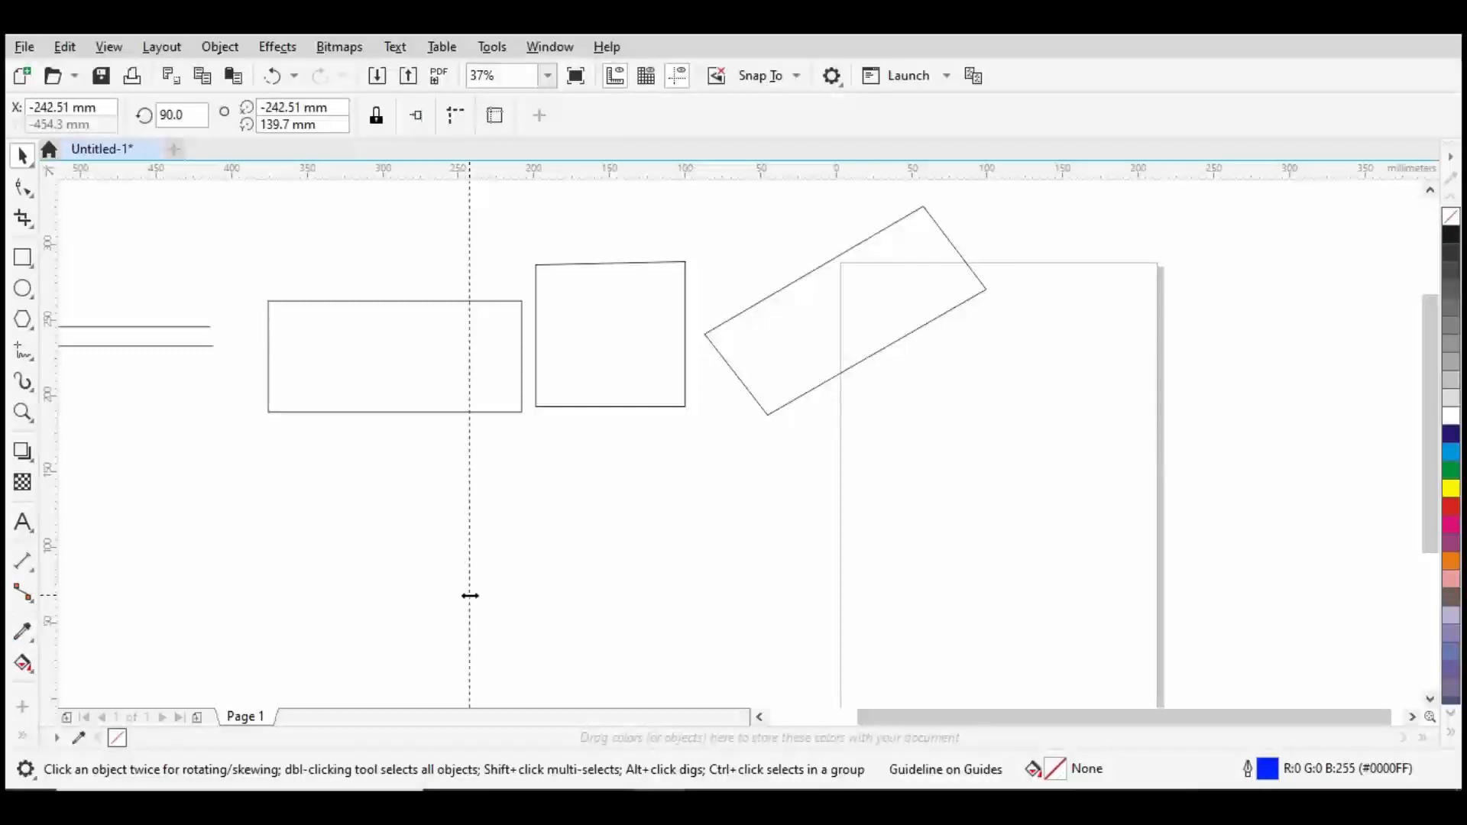
click(586, 579)
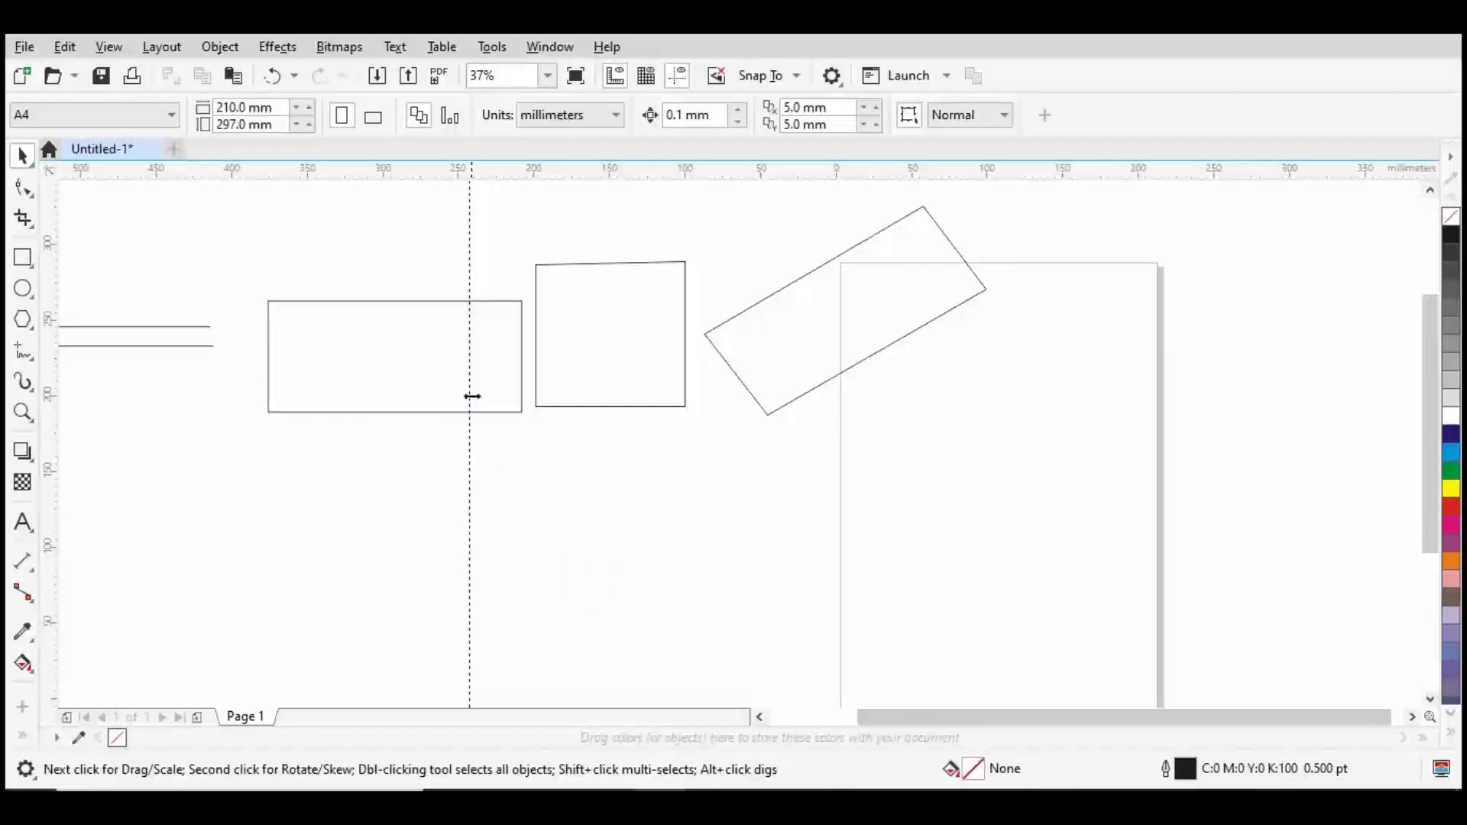
click(469, 526)
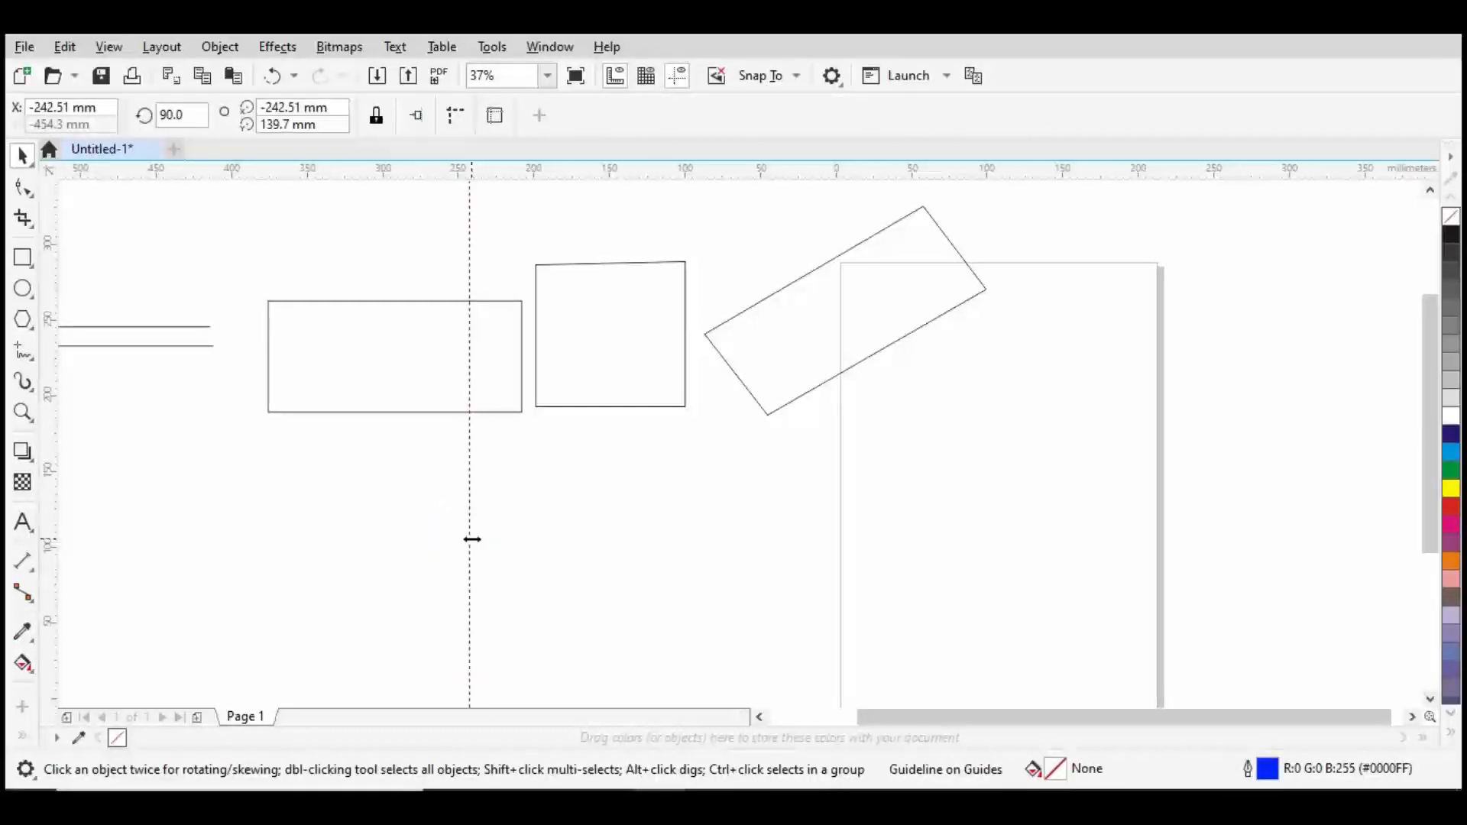
drag(469, 538, 393, 538)
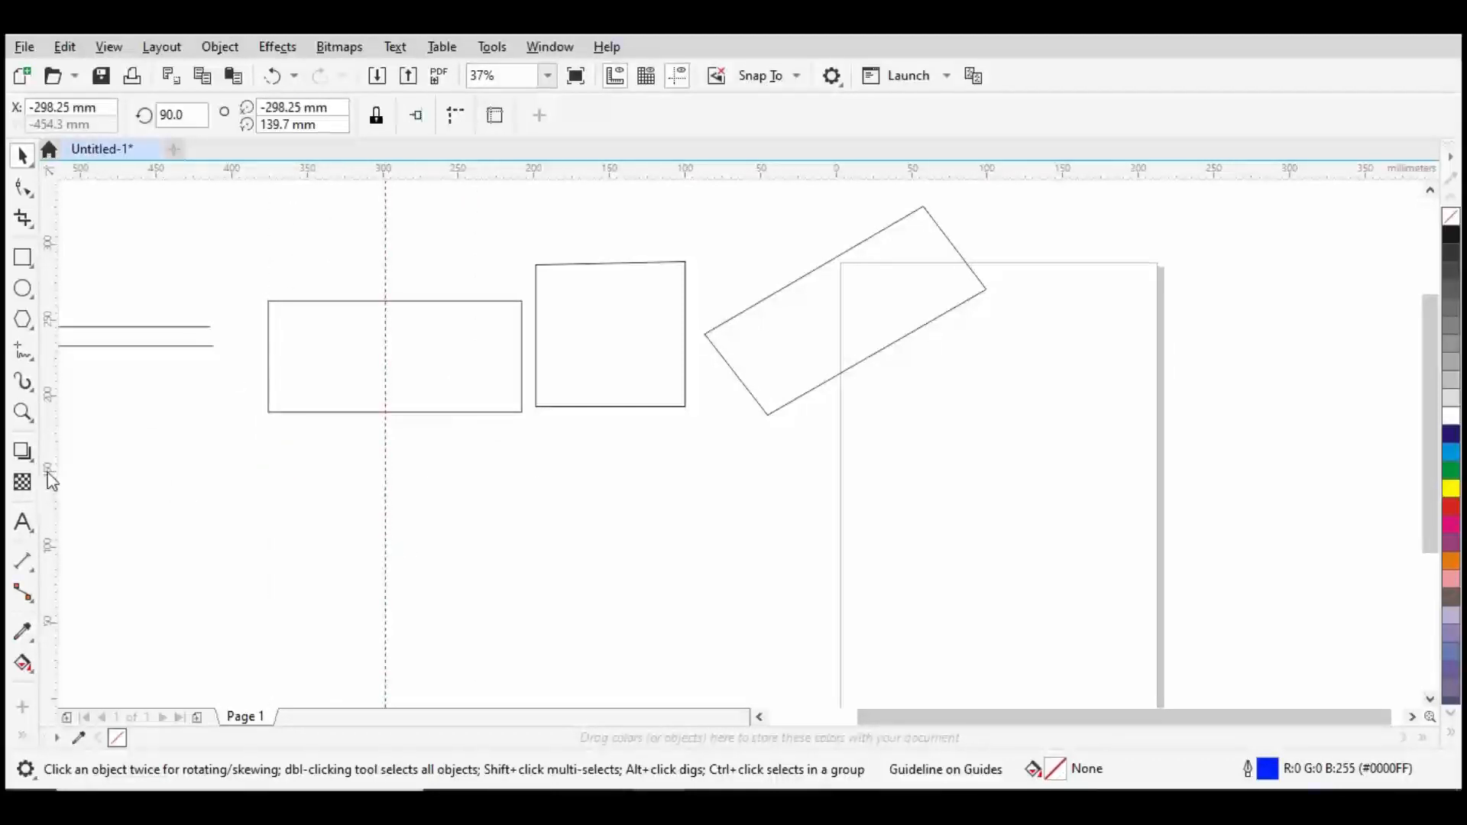
Step: Add a second vertical guideline near the wide rectangle's right side and horizontal guidelines at about Y 169 mm and Y 79 mm
drag(48, 475, 483, 551)
drag(486, 174, 483, 442)
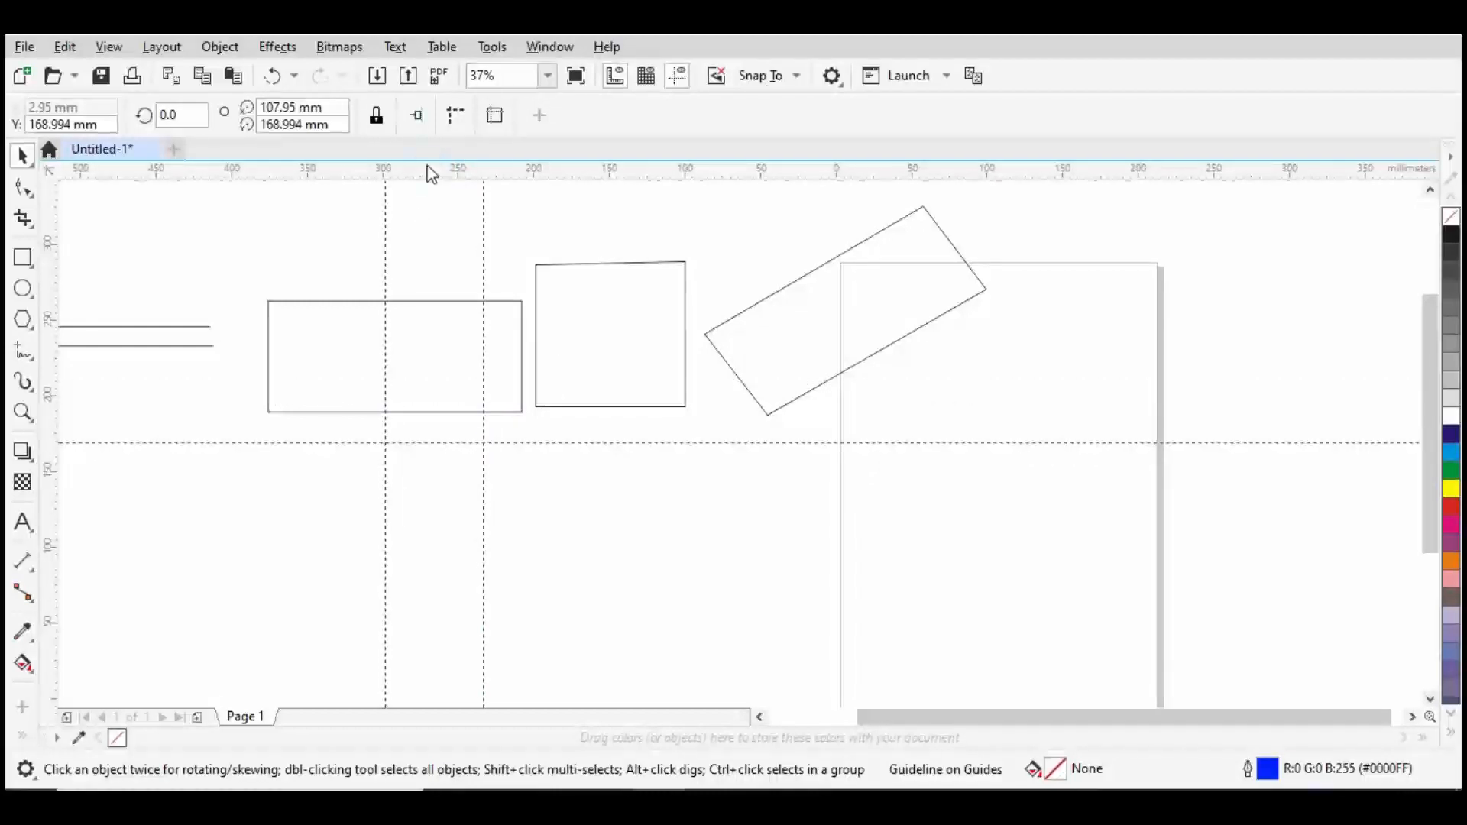
drag(428, 165, 412, 577)
Step: Set the ruler origin at the intersection of the left vertical and upper horizontal guidelines, and move the right vertical guideline to about X 80 mm
scroll(410, 589, up, 2)
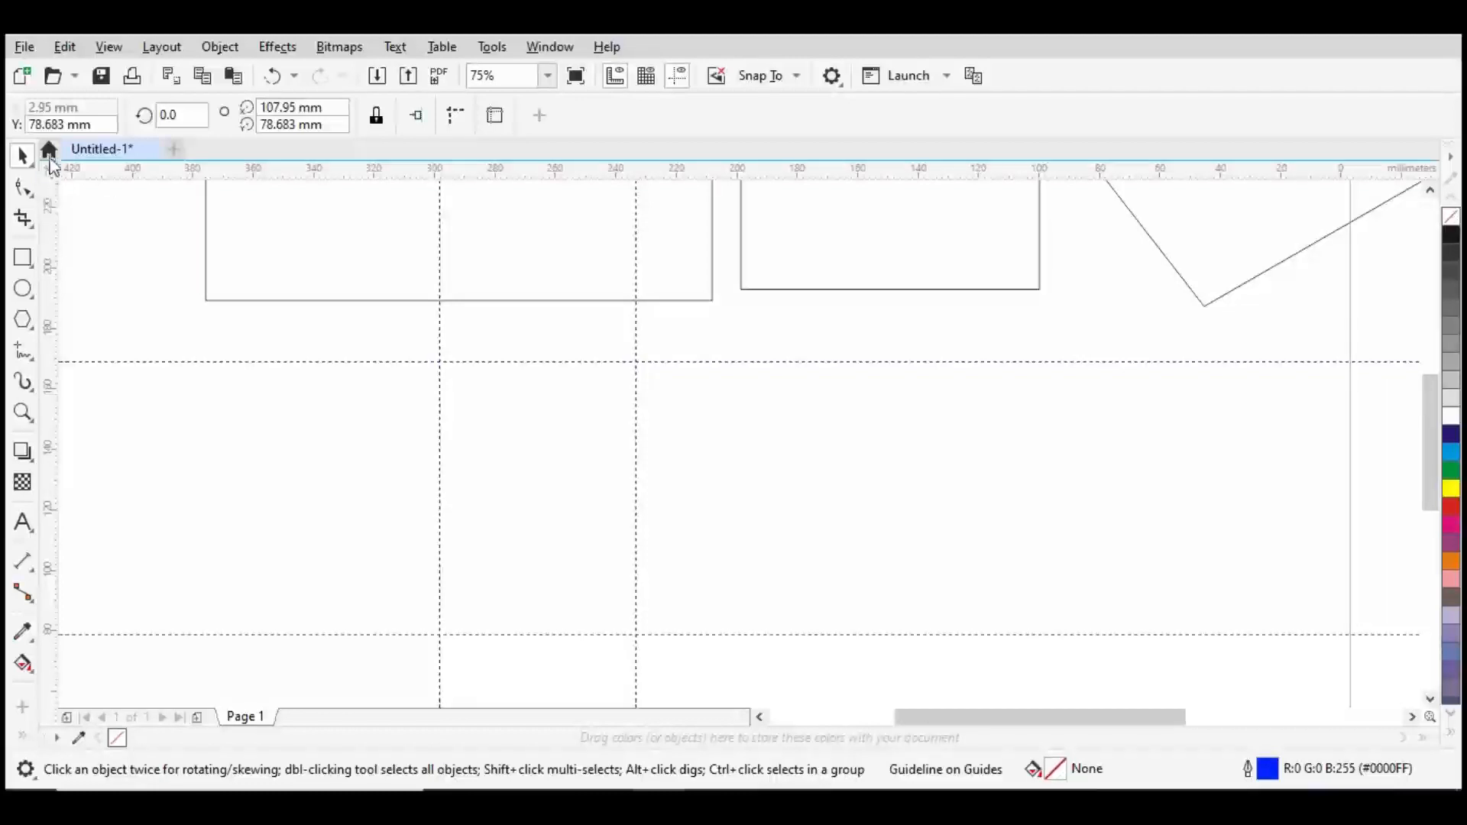
drag(48, 175, 441, 362)
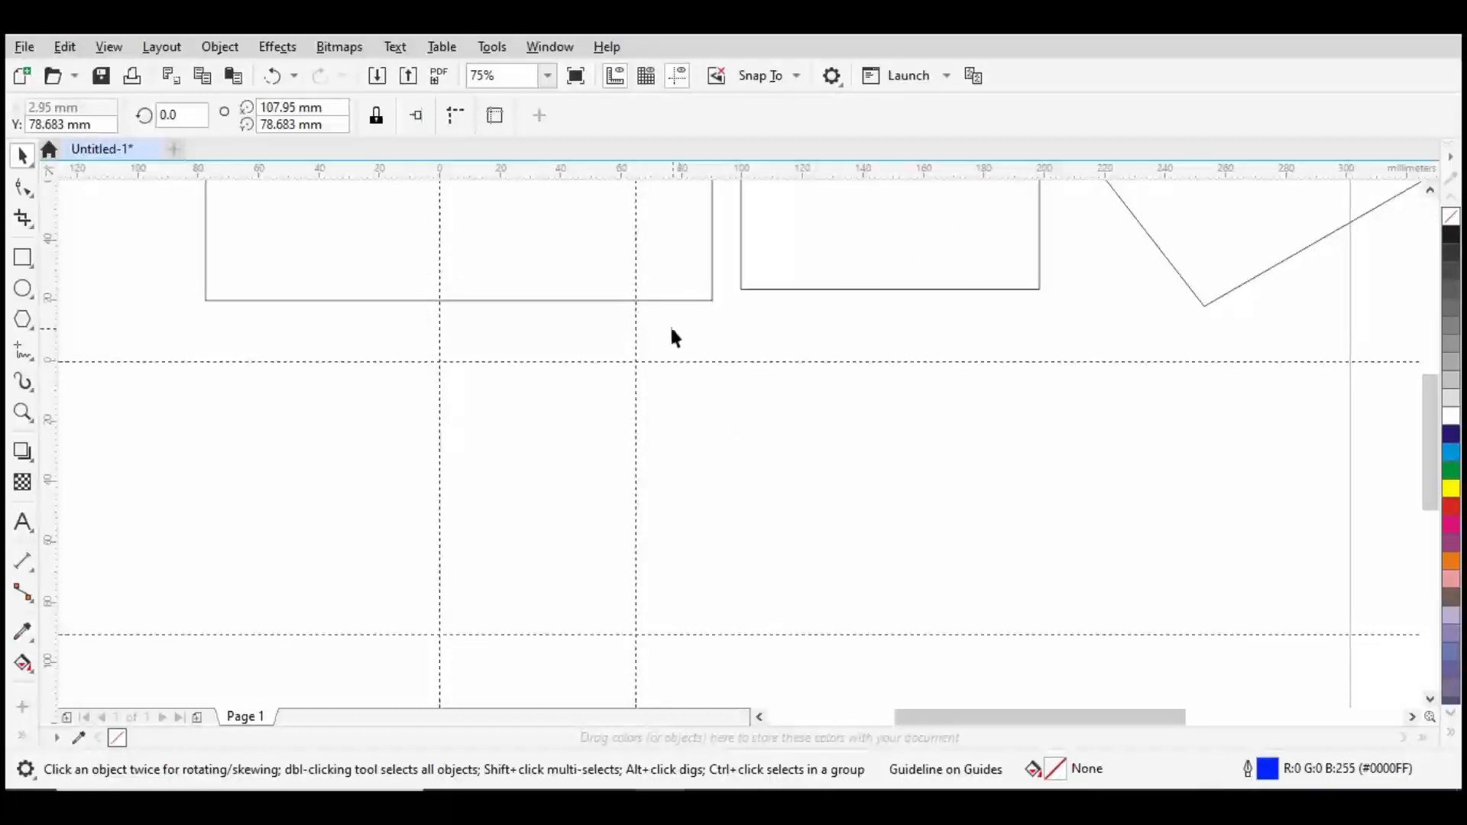
drag(635, 325, 620, 276)
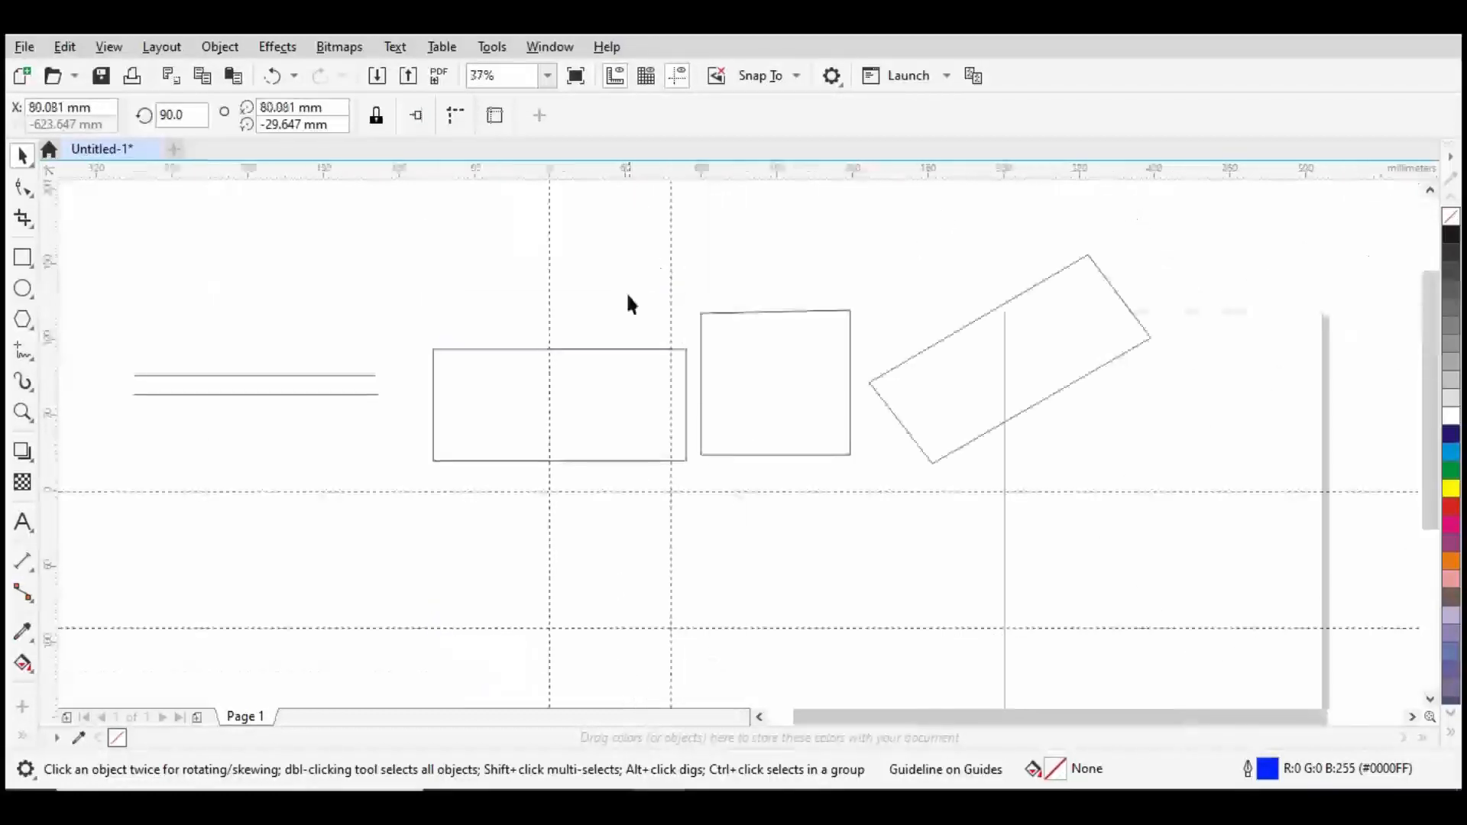
Step: Add a vertical guideline at about X 40 mm and horizontal guidelines at about Y -20 mm and Y -80 mm
scroll(553, 396, up, 3)
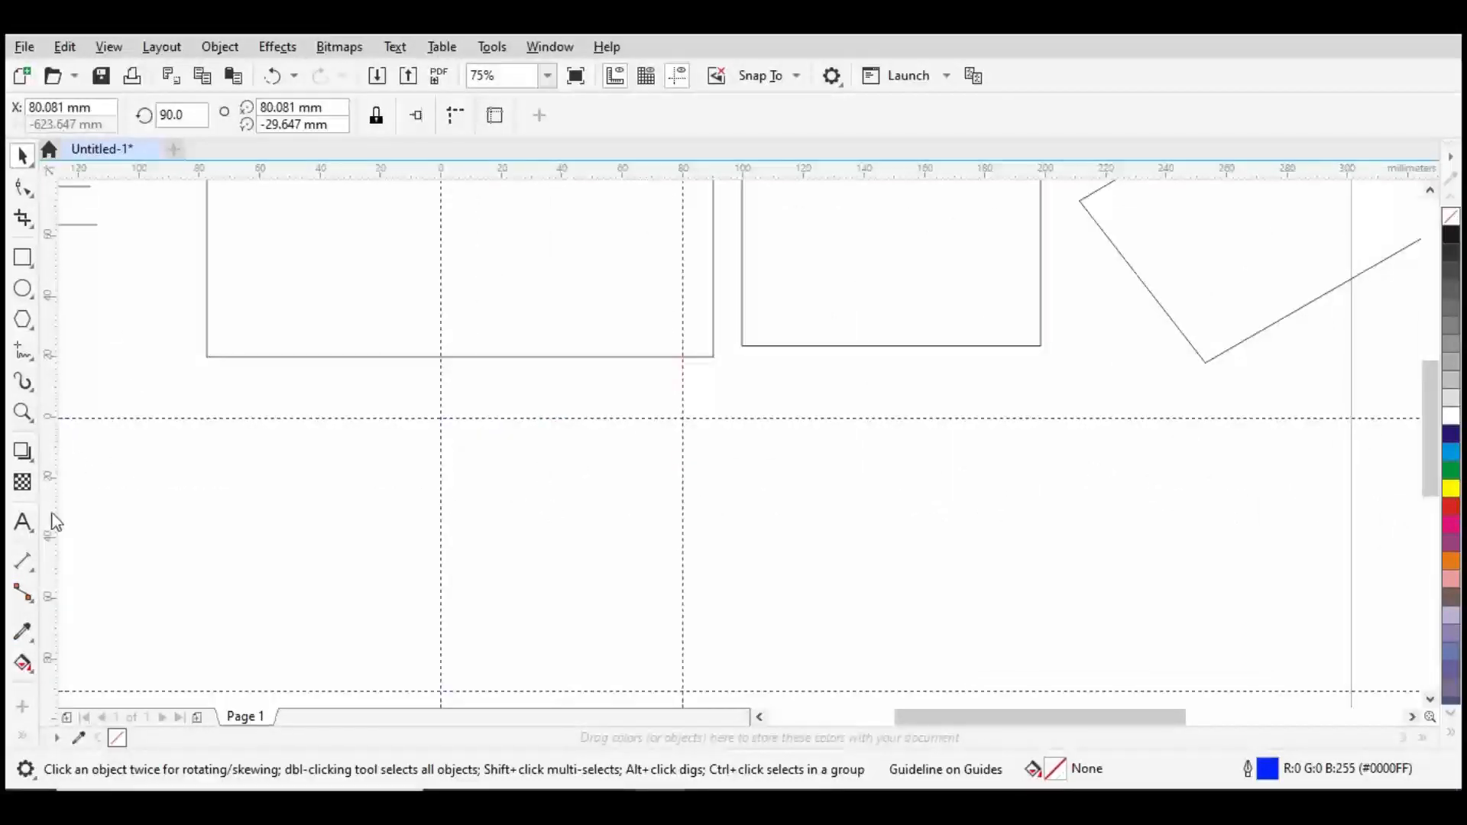
drag(49, 521, 561, 508)
scroll(564, 379, down, 1)
scroll(571, 540, up, 1)
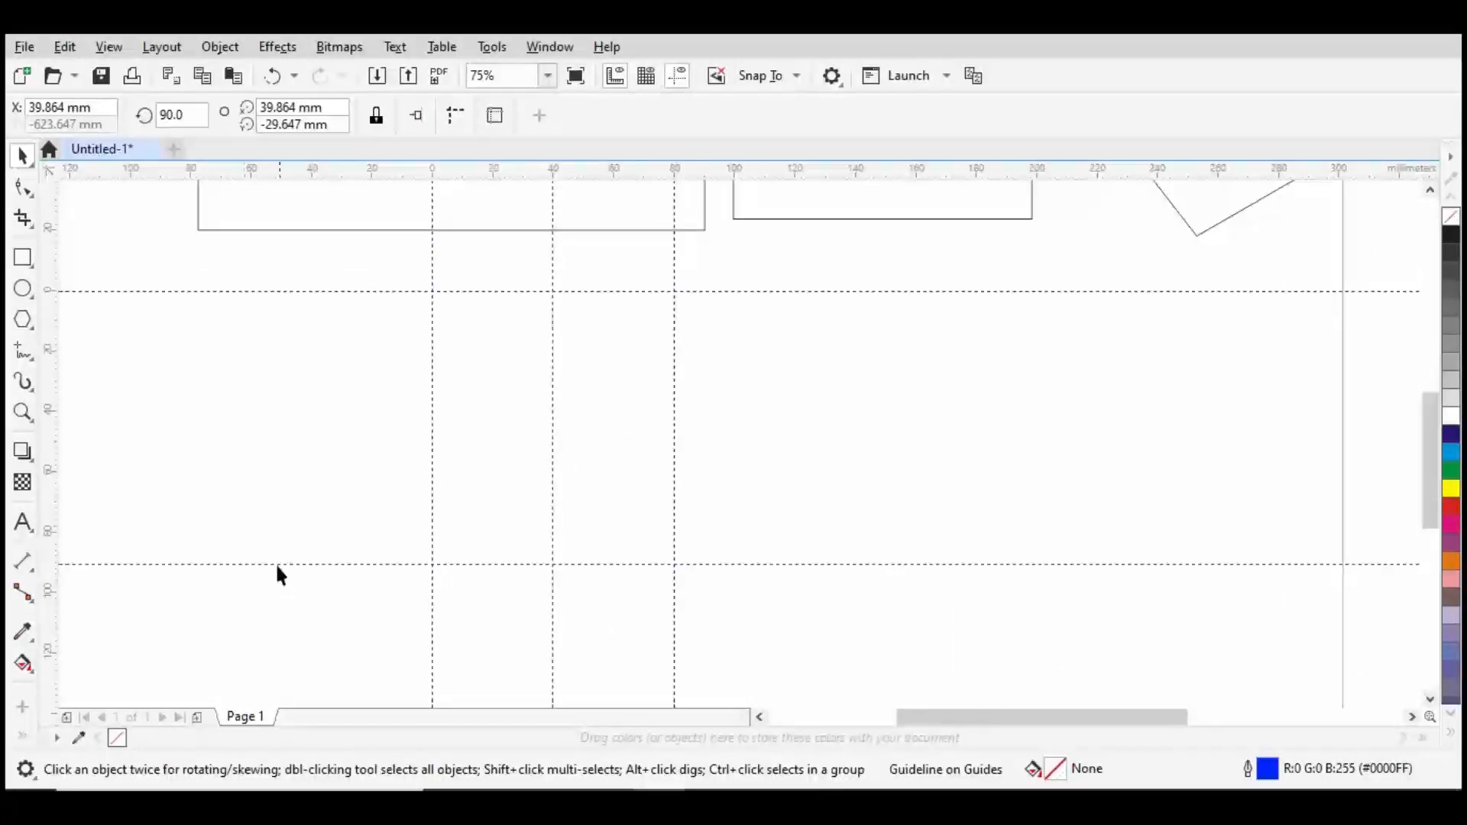
drag(389, 173, 134, 354)
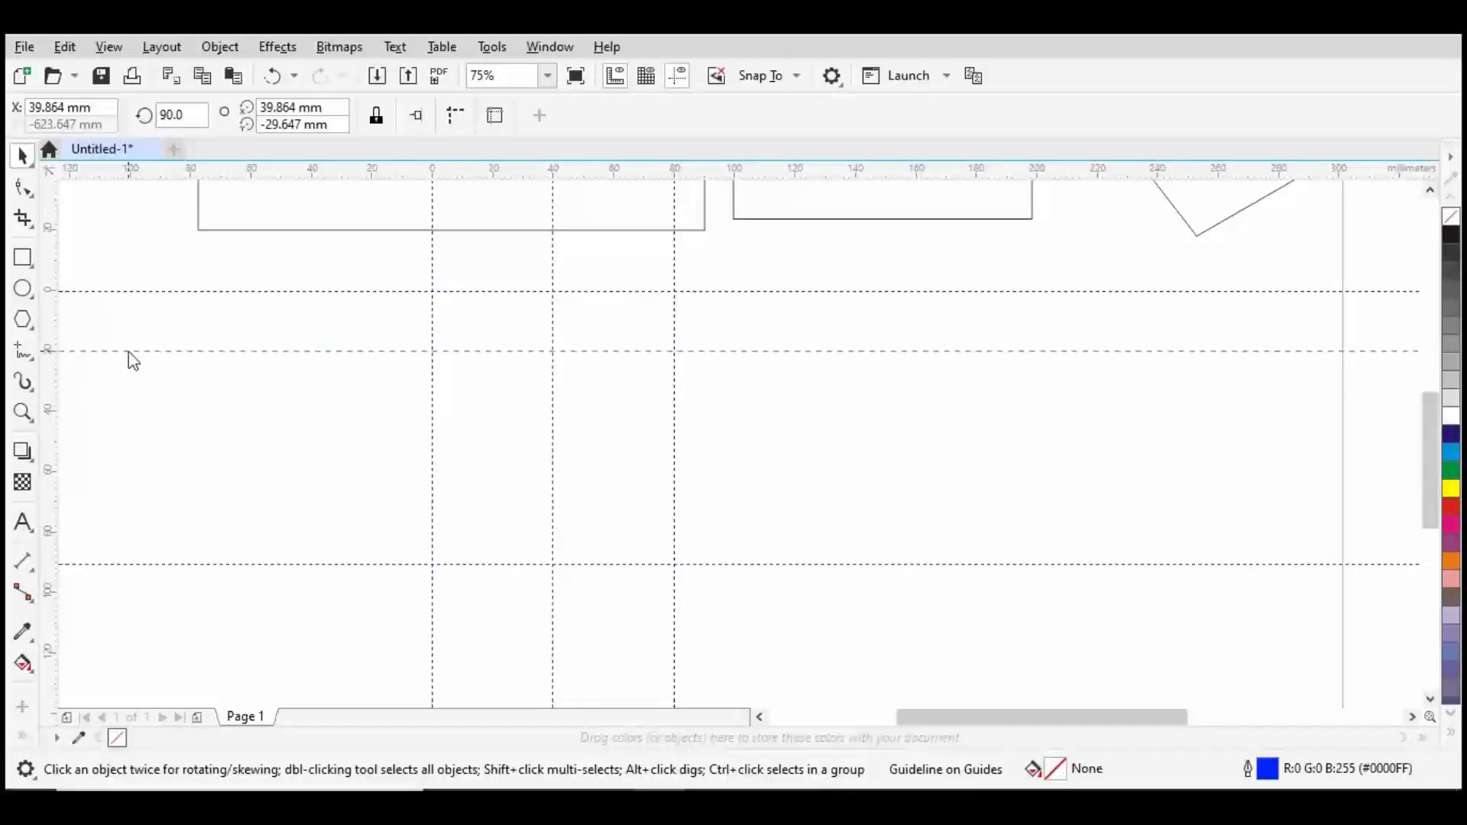
drag(396, 171, 293, 534)
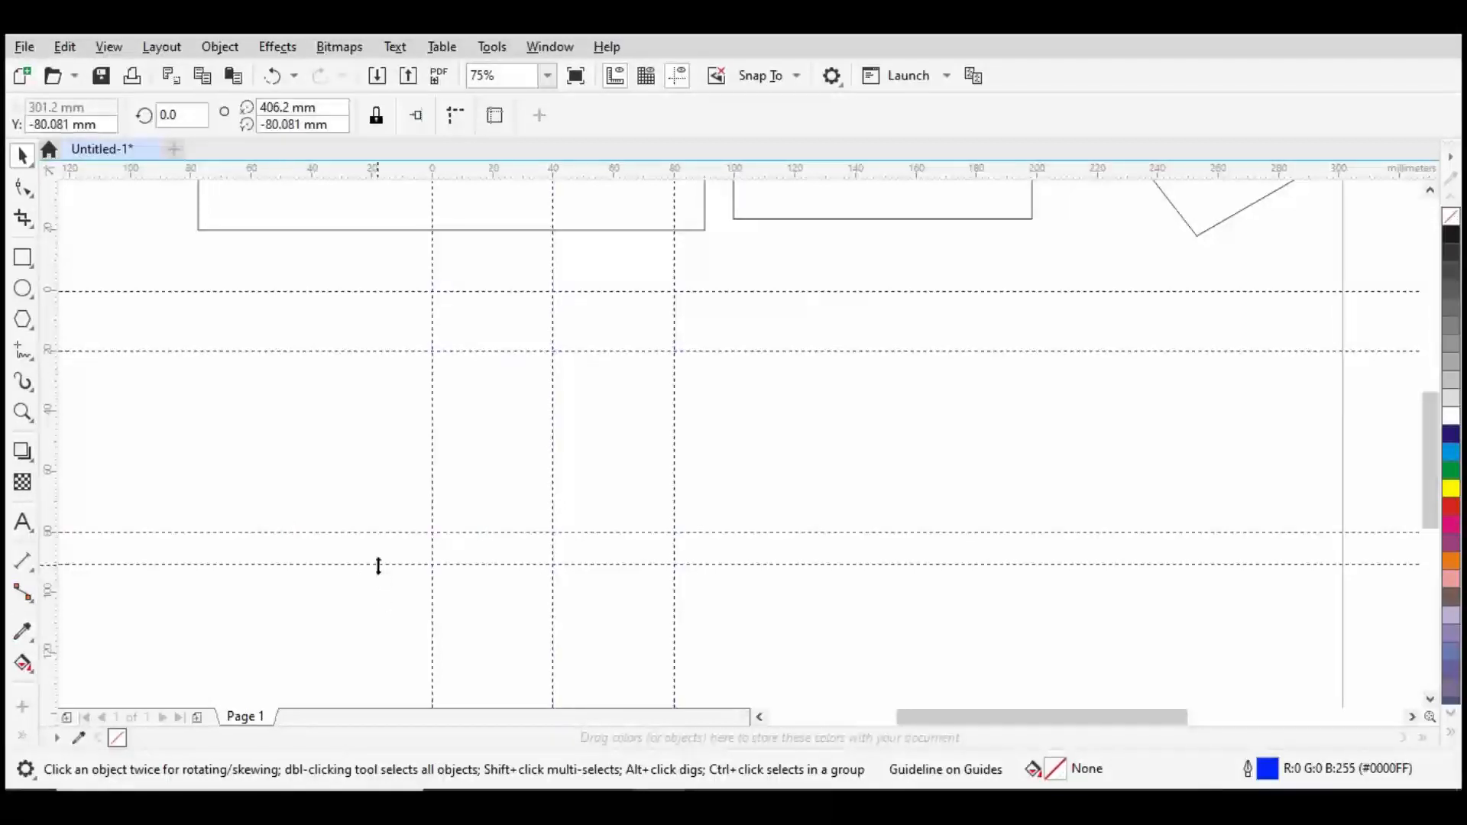
Step: Place a horizontal guideline at about Y -100 mm and draw a closed hexagon about 81 x 100 mm through the guideline intersections with the Bézier tool
drag(377, 563, 382, 592)
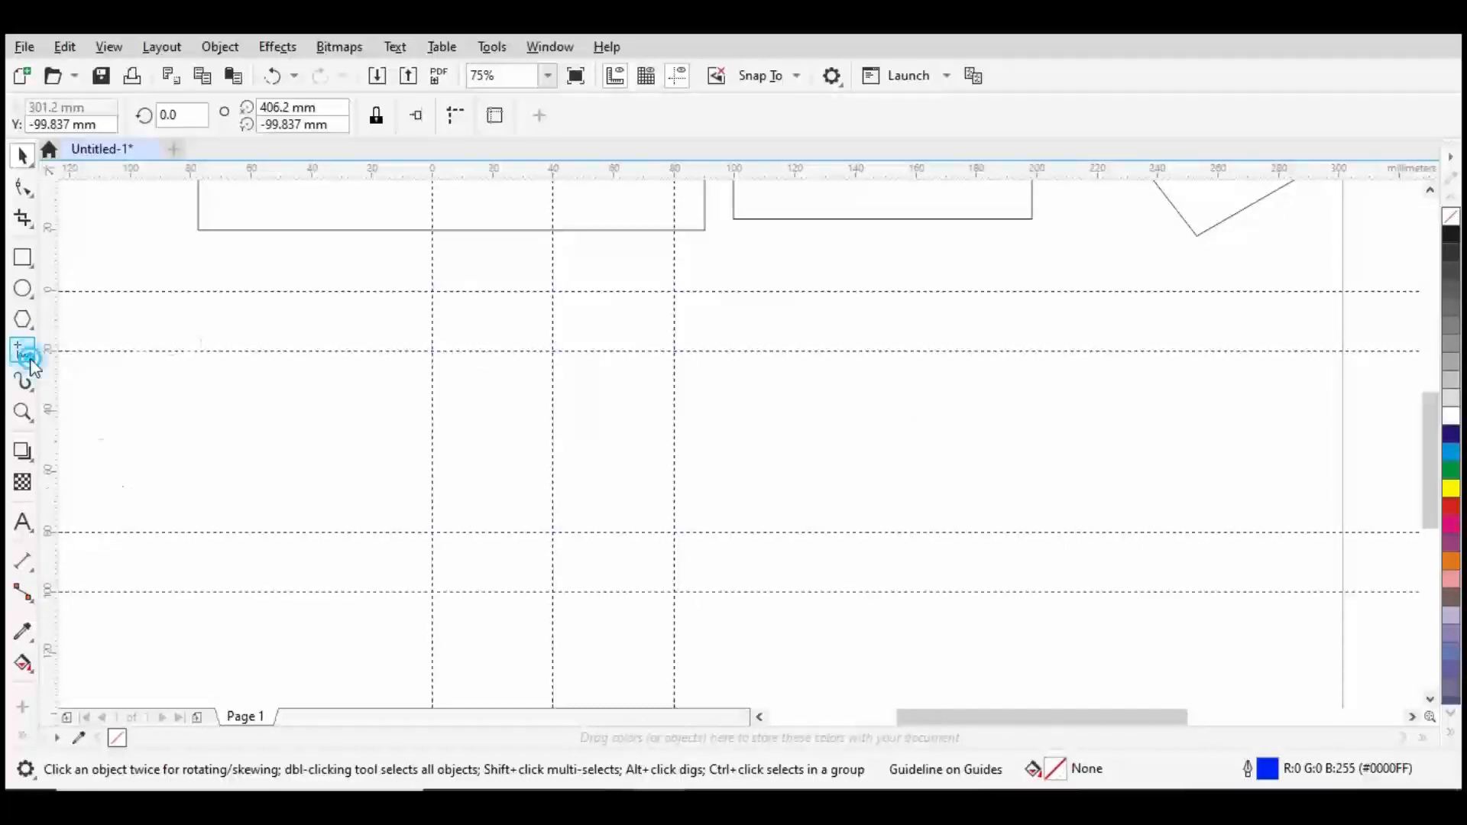
click(98, 397)
click(553, 290)
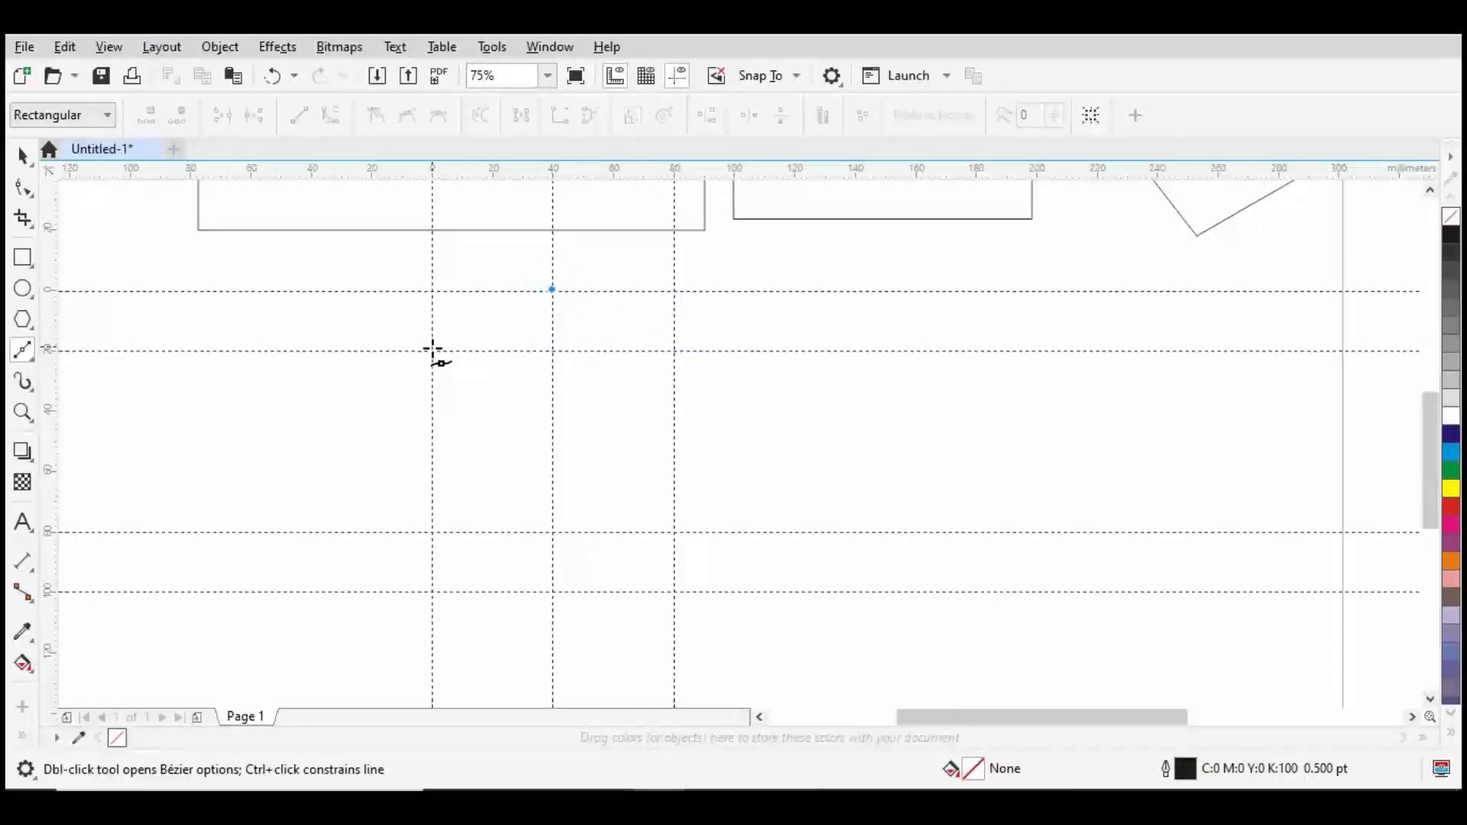
click(432, 351)
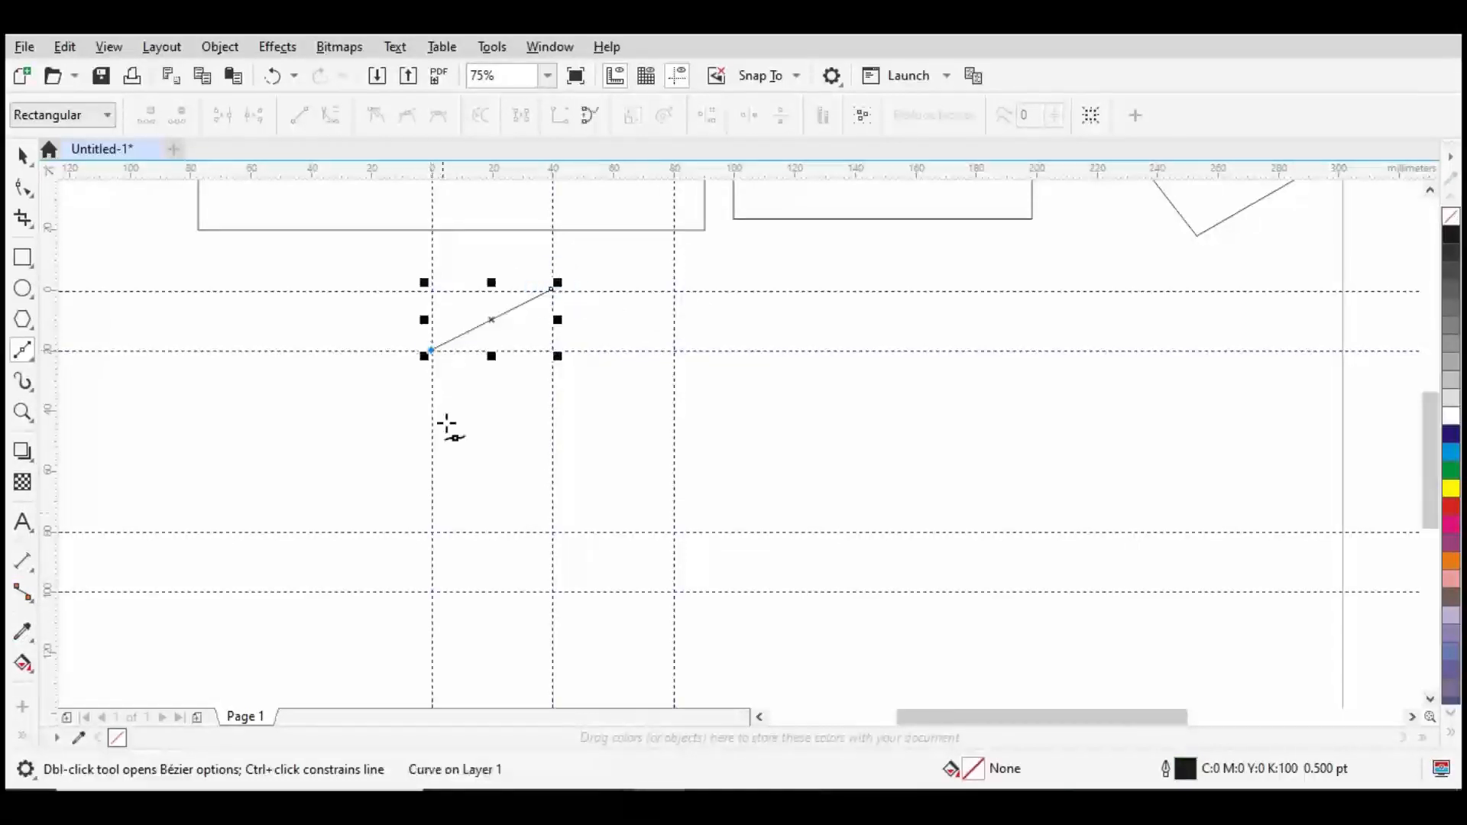
click(432, 532)
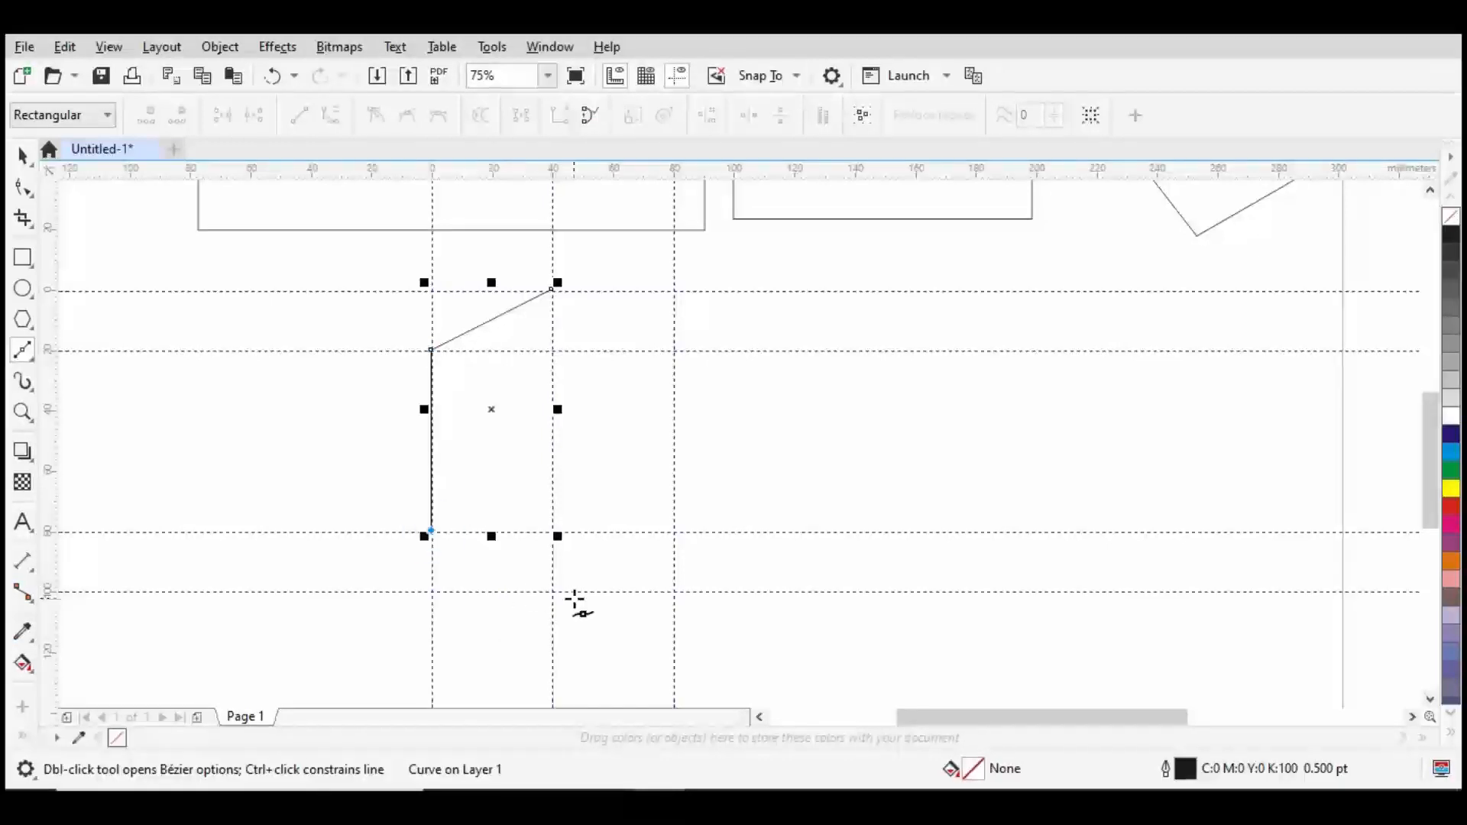
click(551, 592)
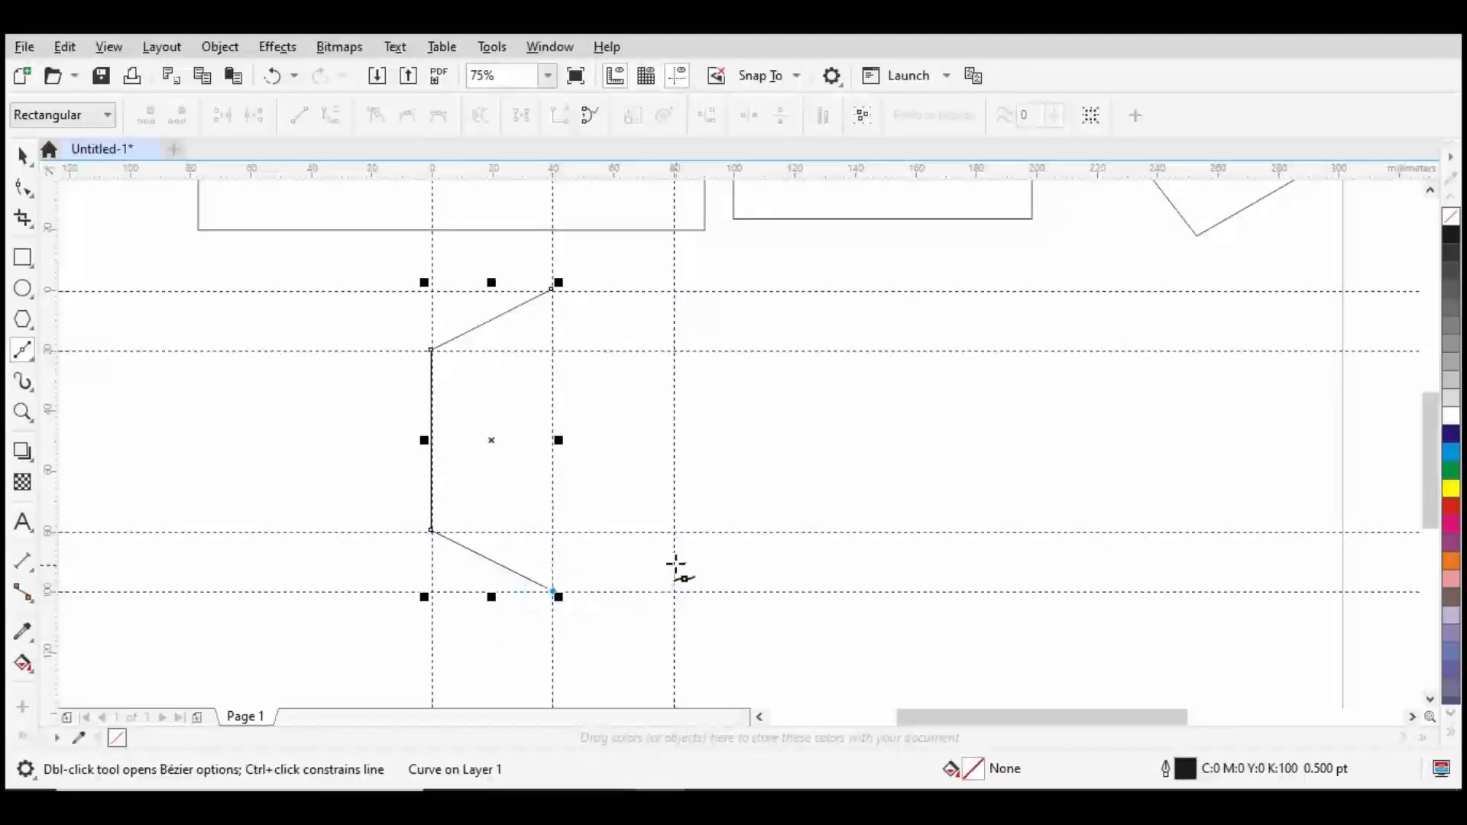
click(676, 531)
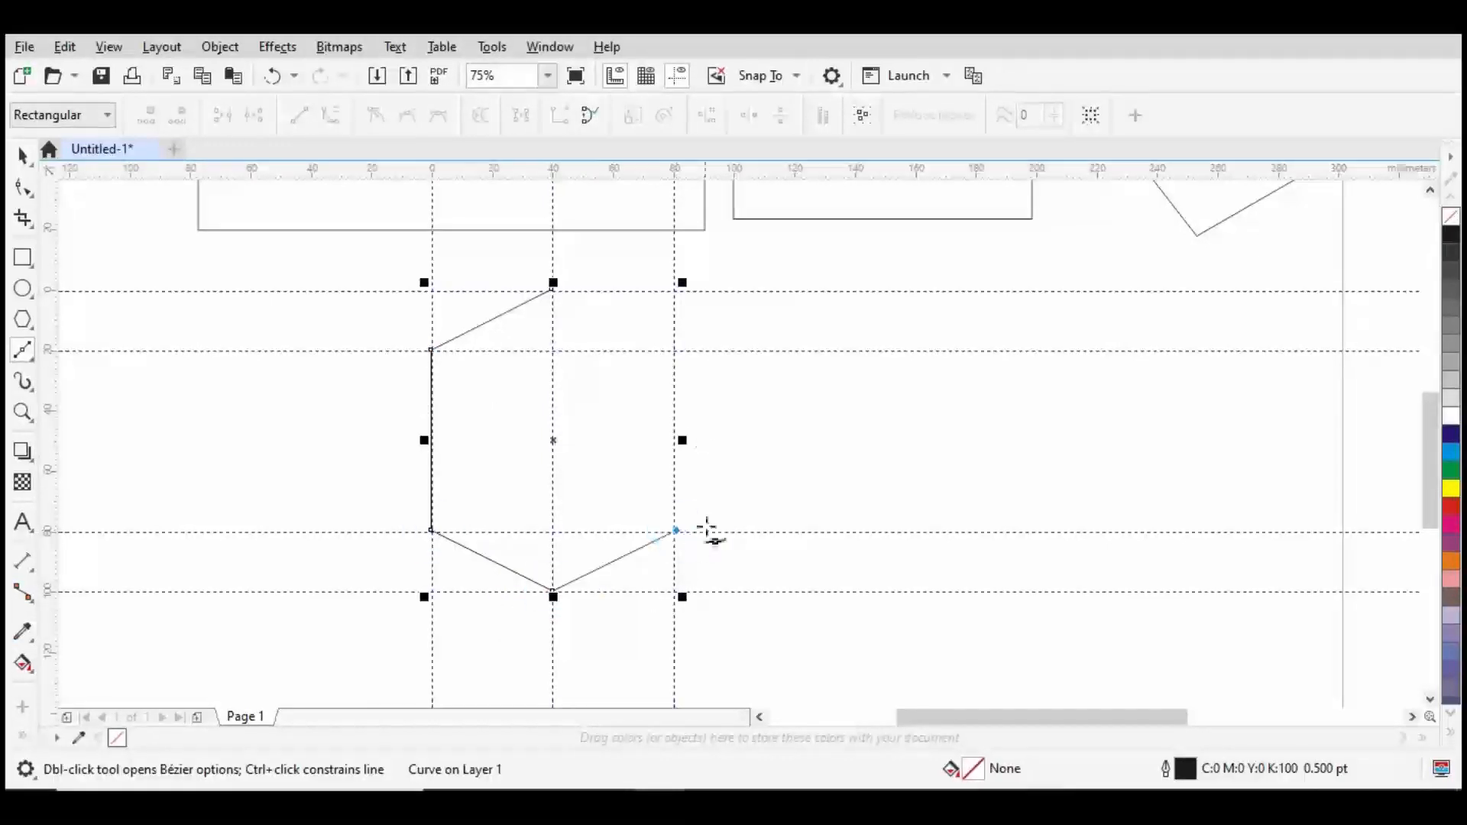
click(674, 350)
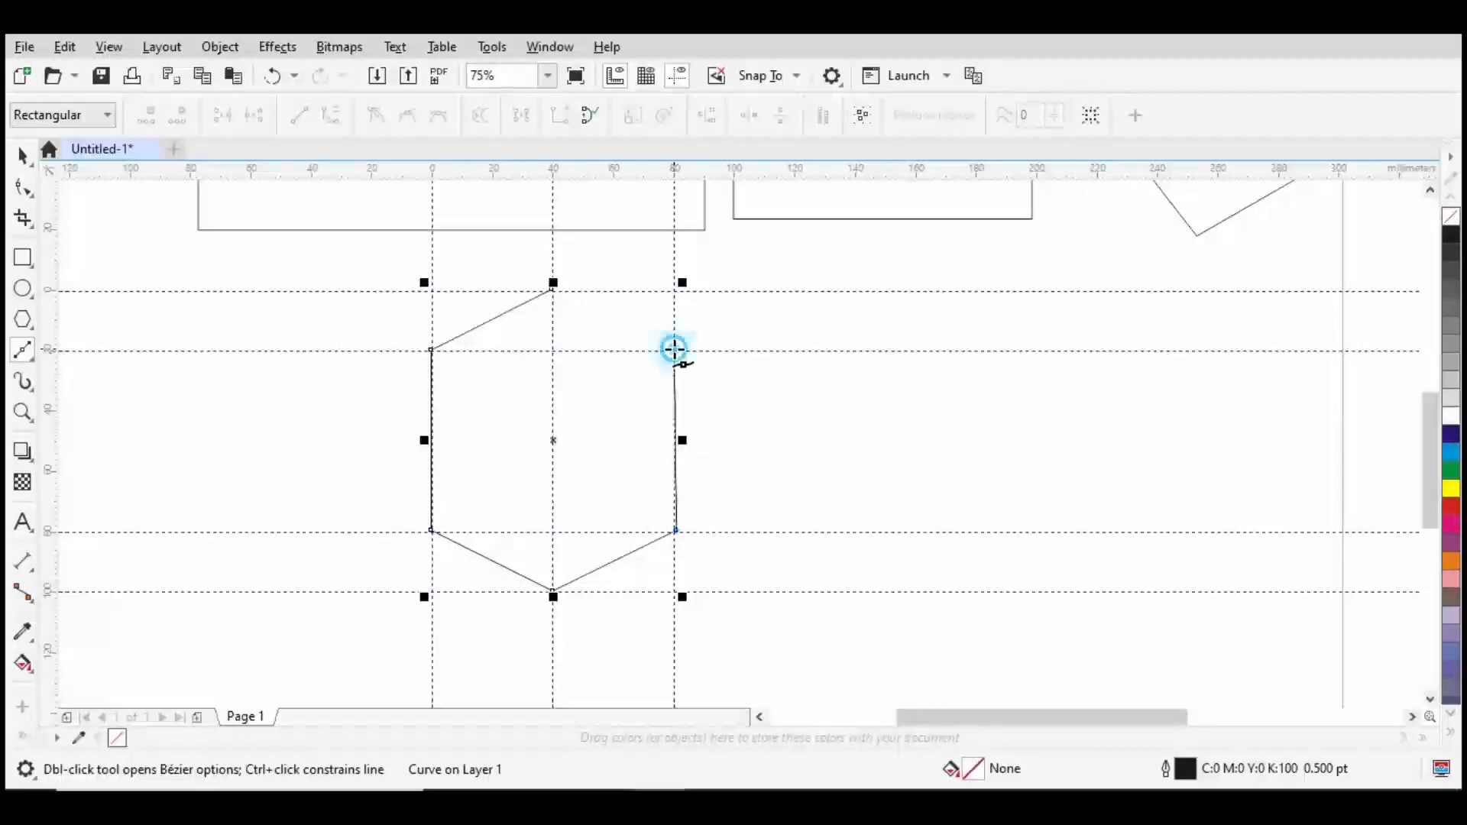
click(552, 289)
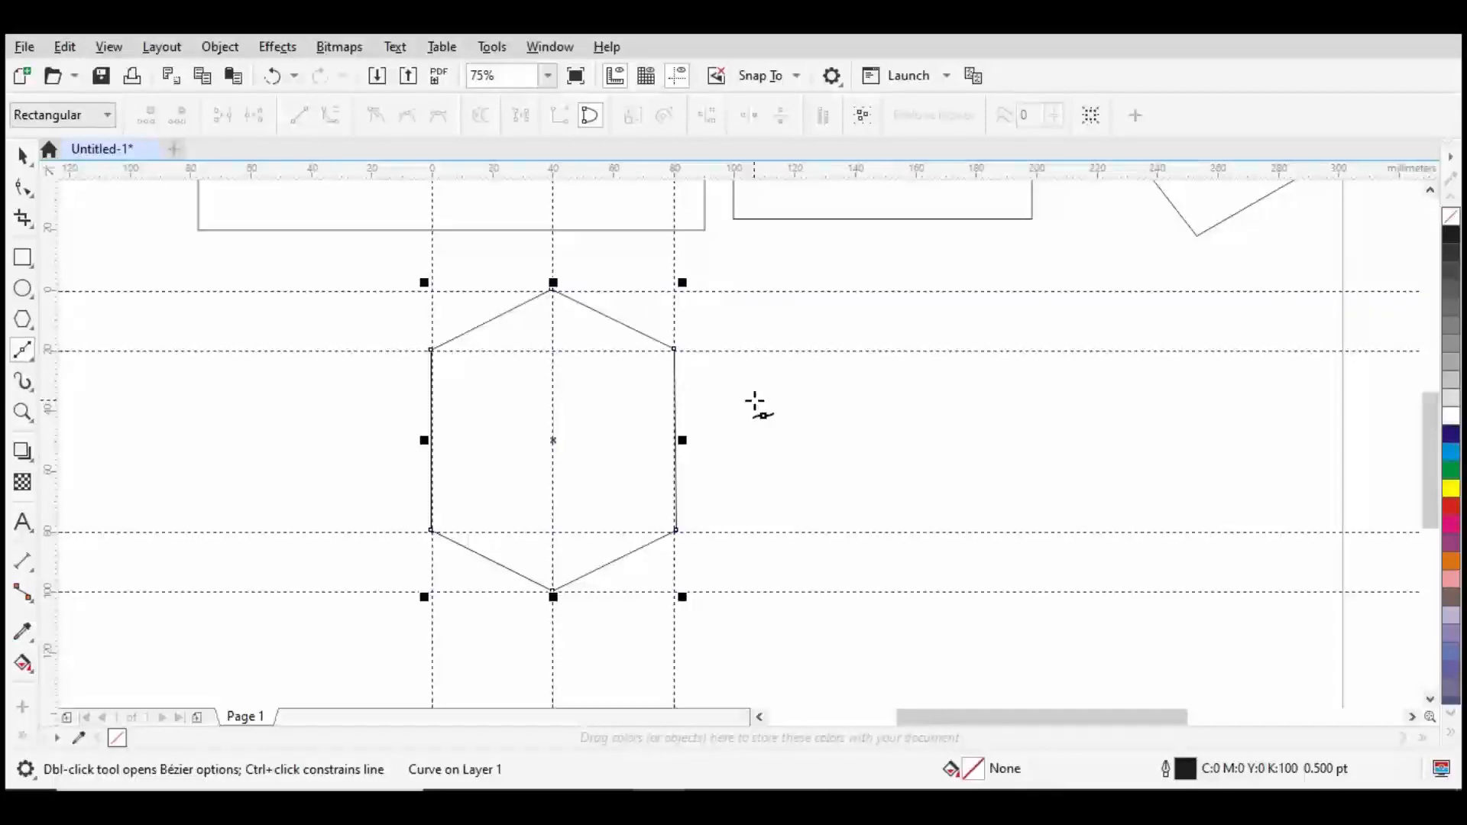
key(space)
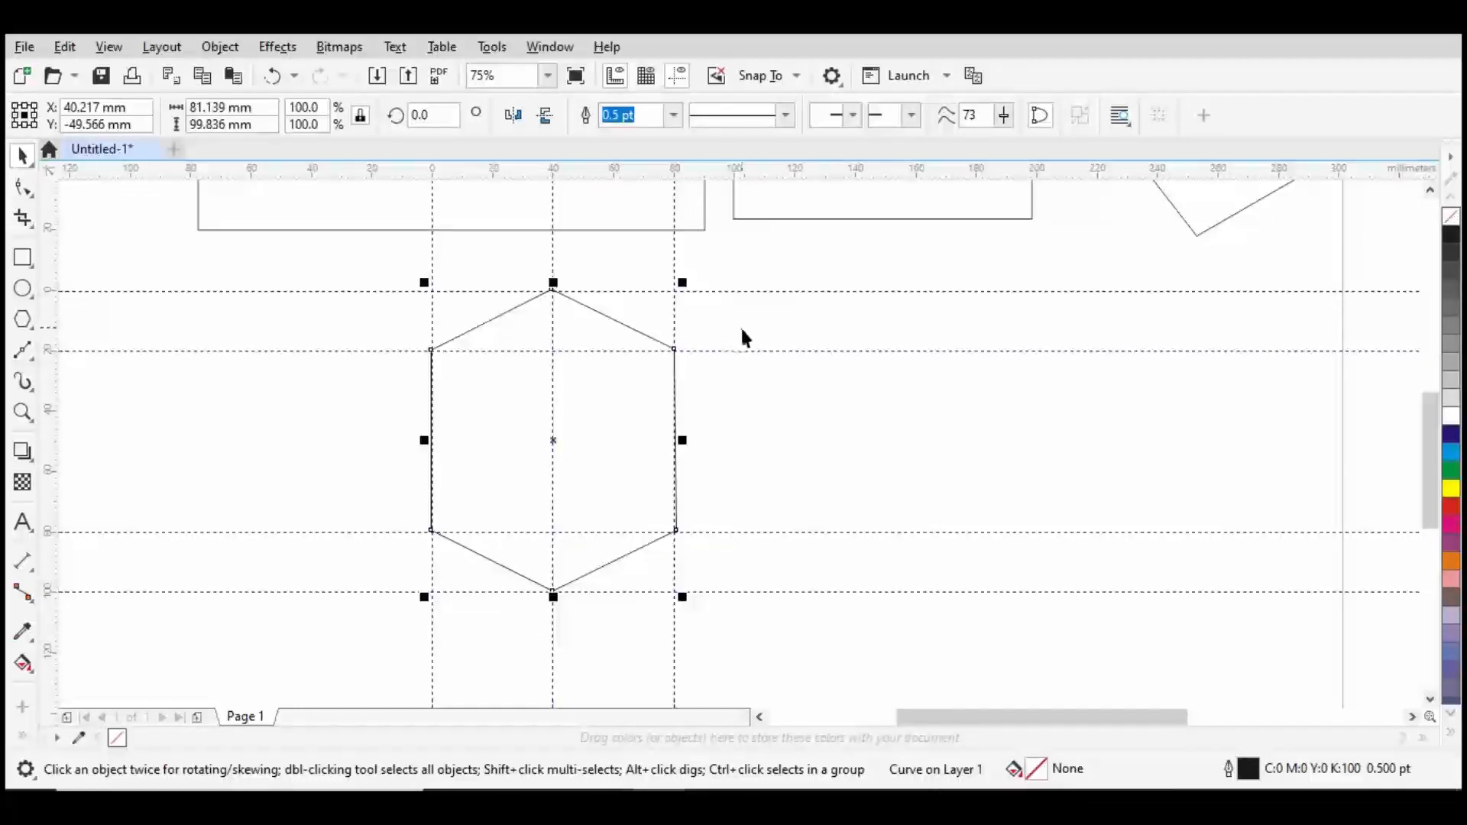
Step: Select all the guidelines around the drawn hexagon and delete them
click(774, 349)
key(ctrl+a)
click(809, 391)
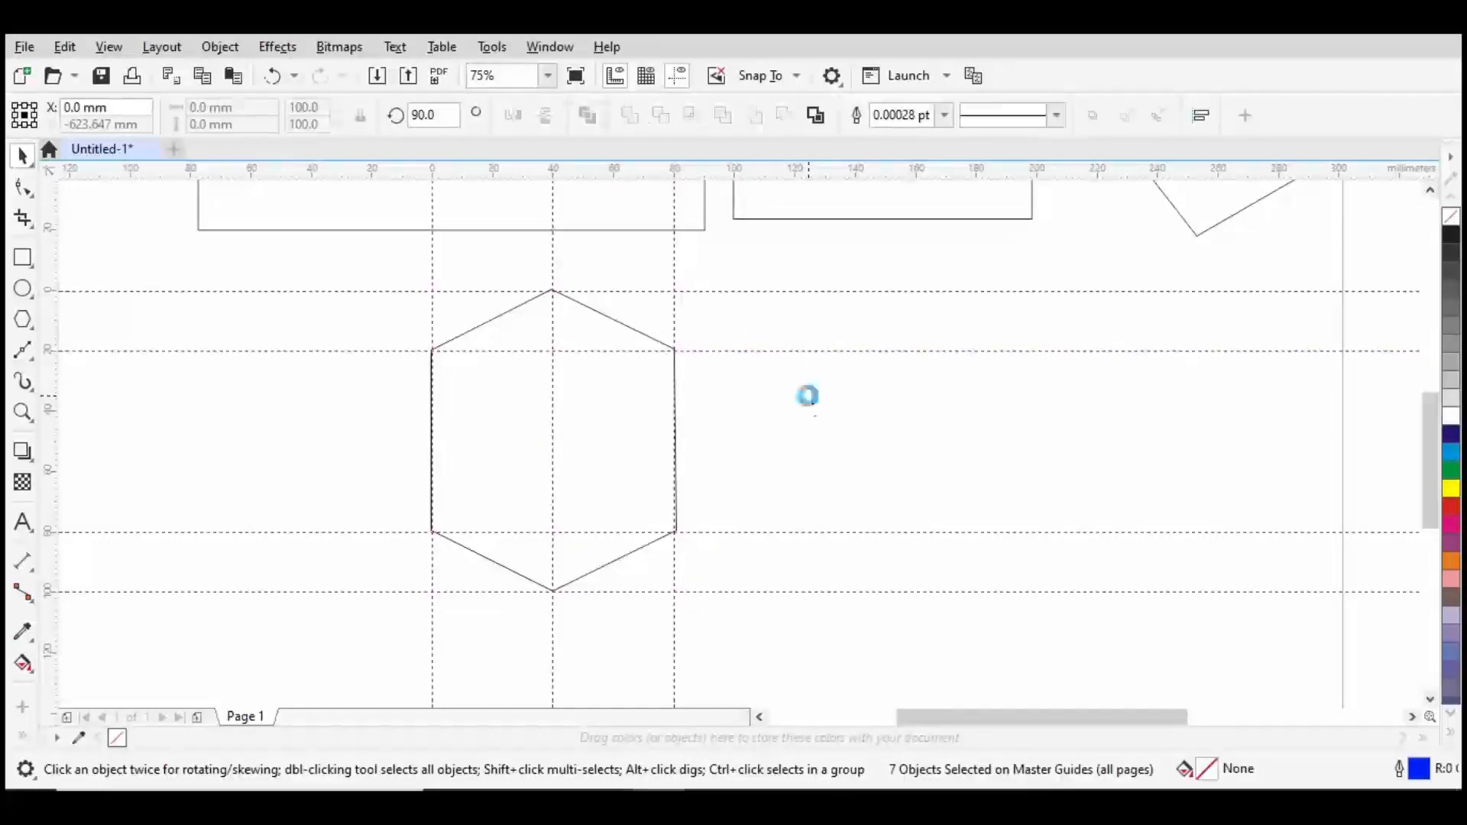
click(789, 350)
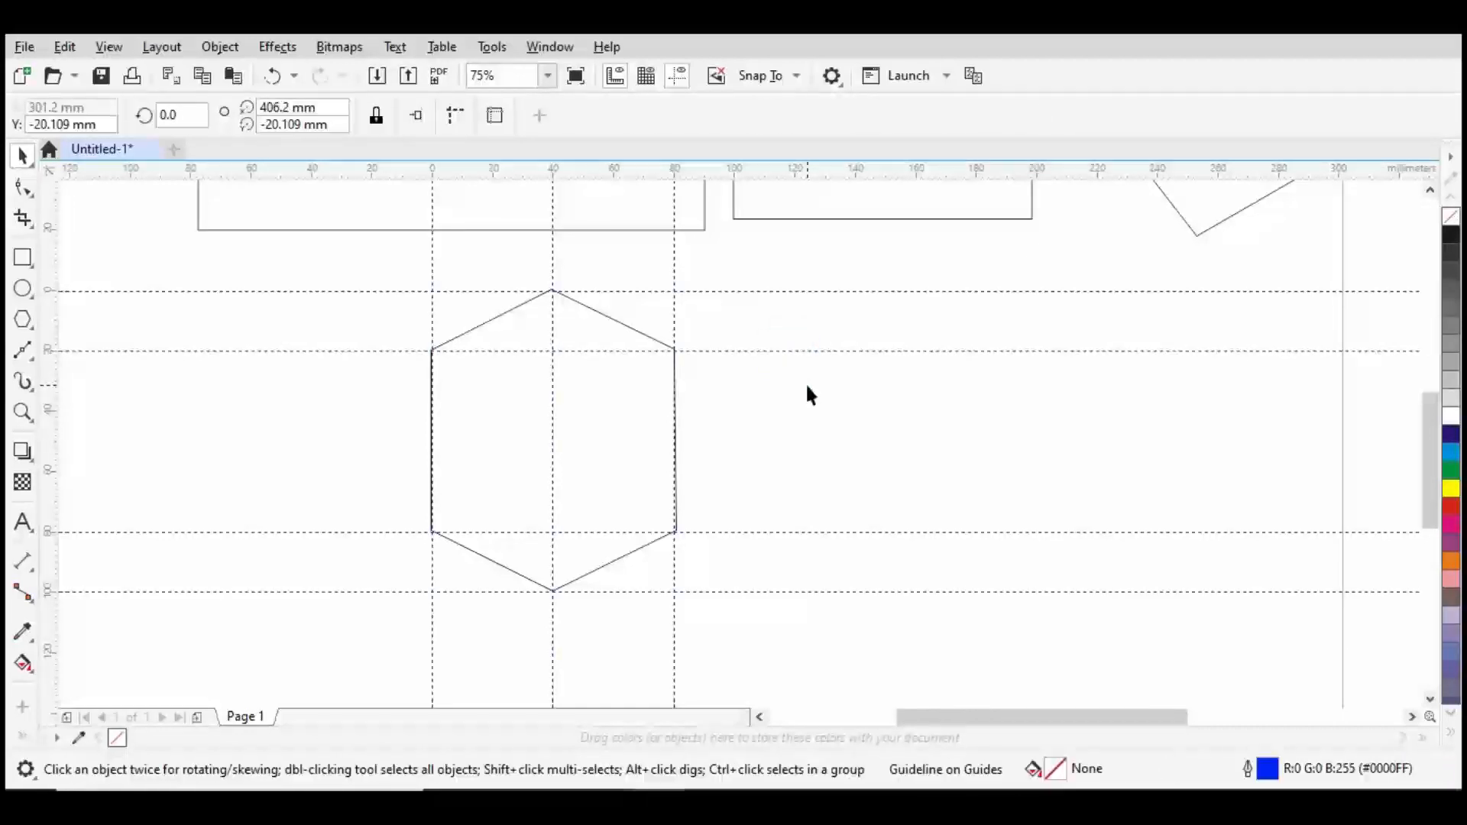
key(ctrl+a)
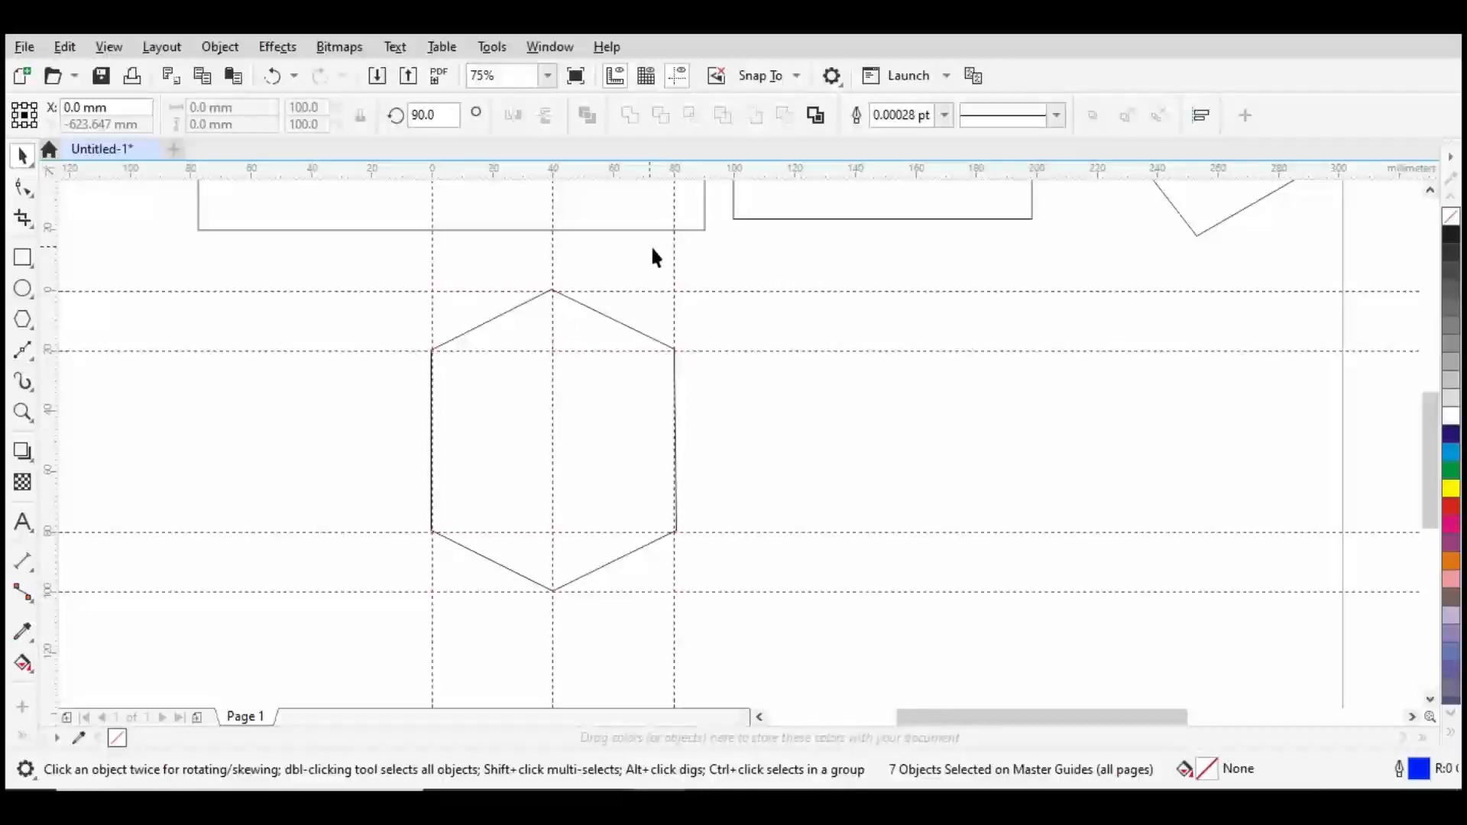
key(Delete)
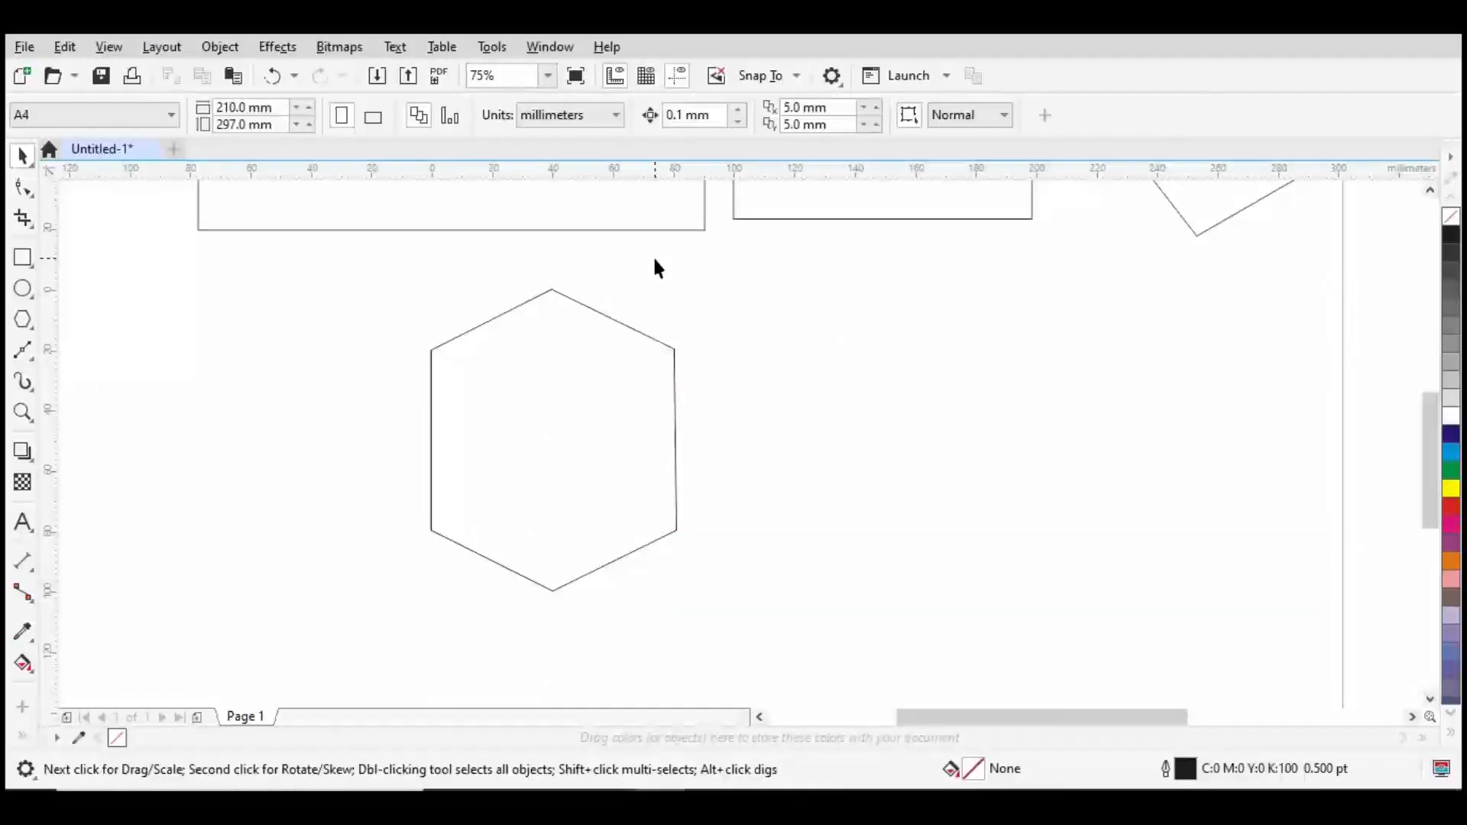
Step: Draw a six-sided polygon about 72 x 83 mm beside the Bézier hexagon, plus a wide, flat six-sided polygon with the Polygon tool
click(640, 434)
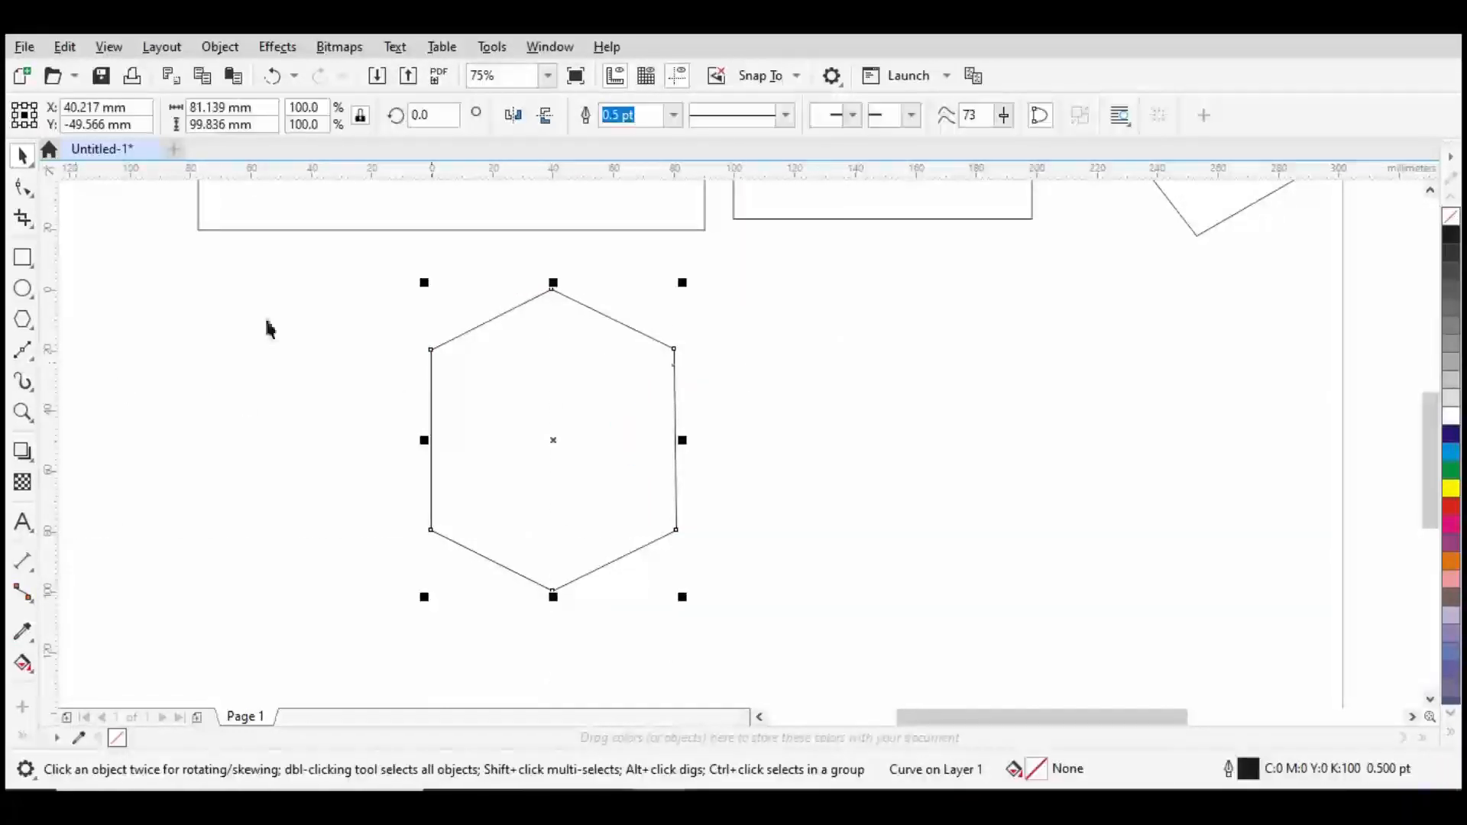
click(23, 319)
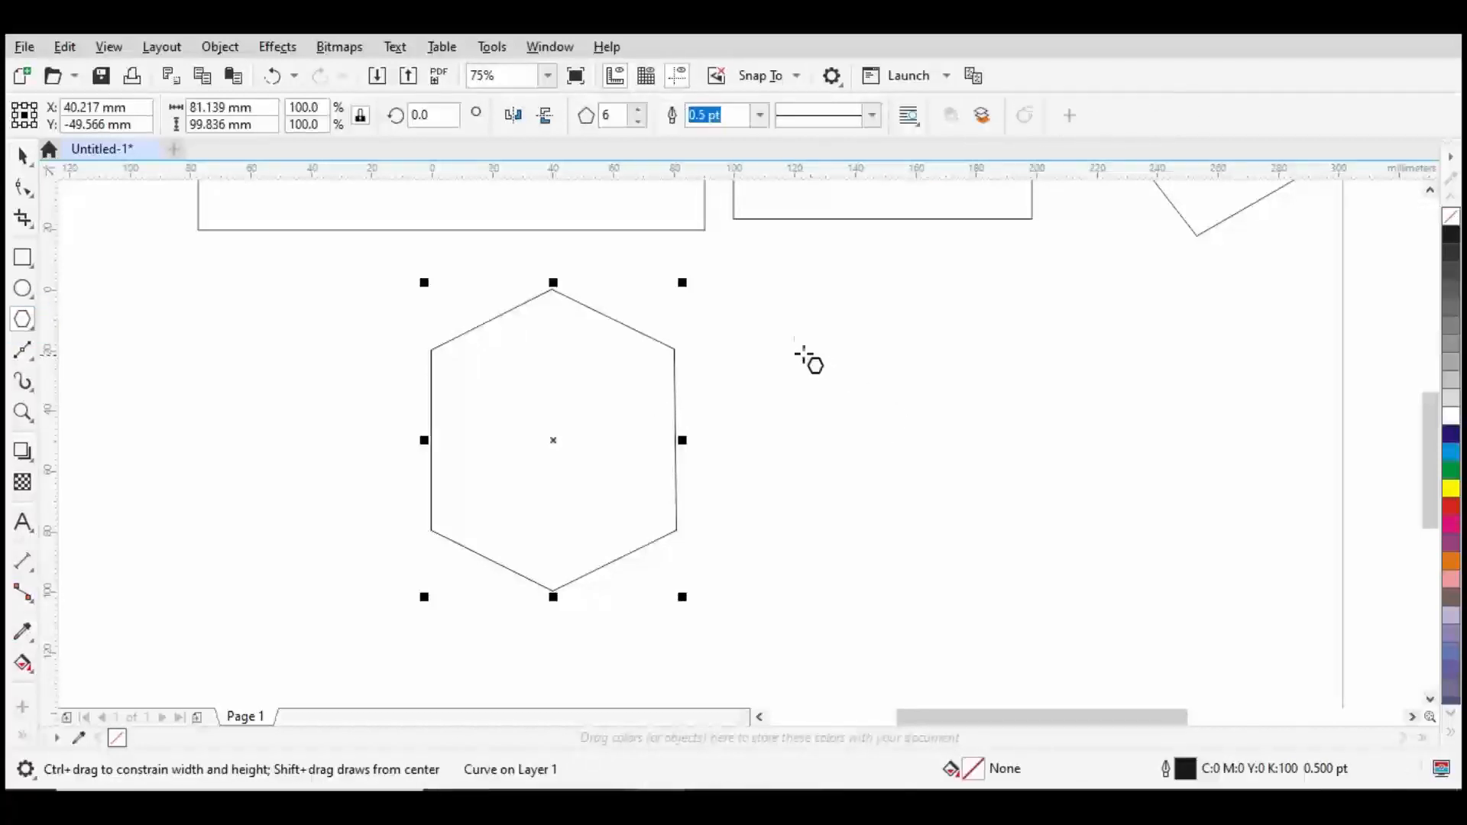
drag(744, 307, 974, 572)
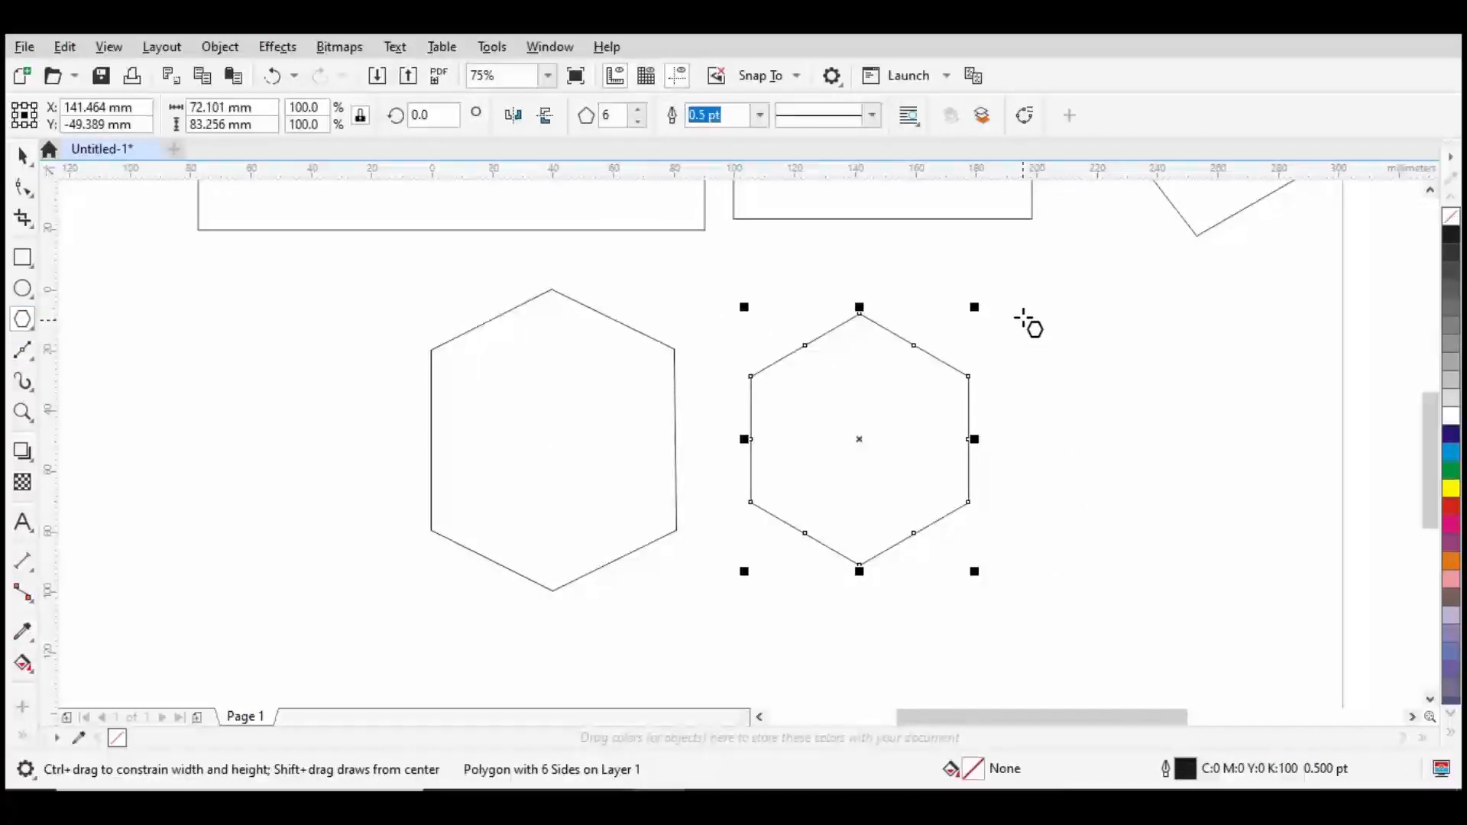
drag(1019, 304, 1327, 386)
key(space)
Step: Add guidelines through the Bézier hexagon's corners: horizontal at about Y -20 mm and Y -79 mm, vertical at about X 39.5 mm
click(350, 364)
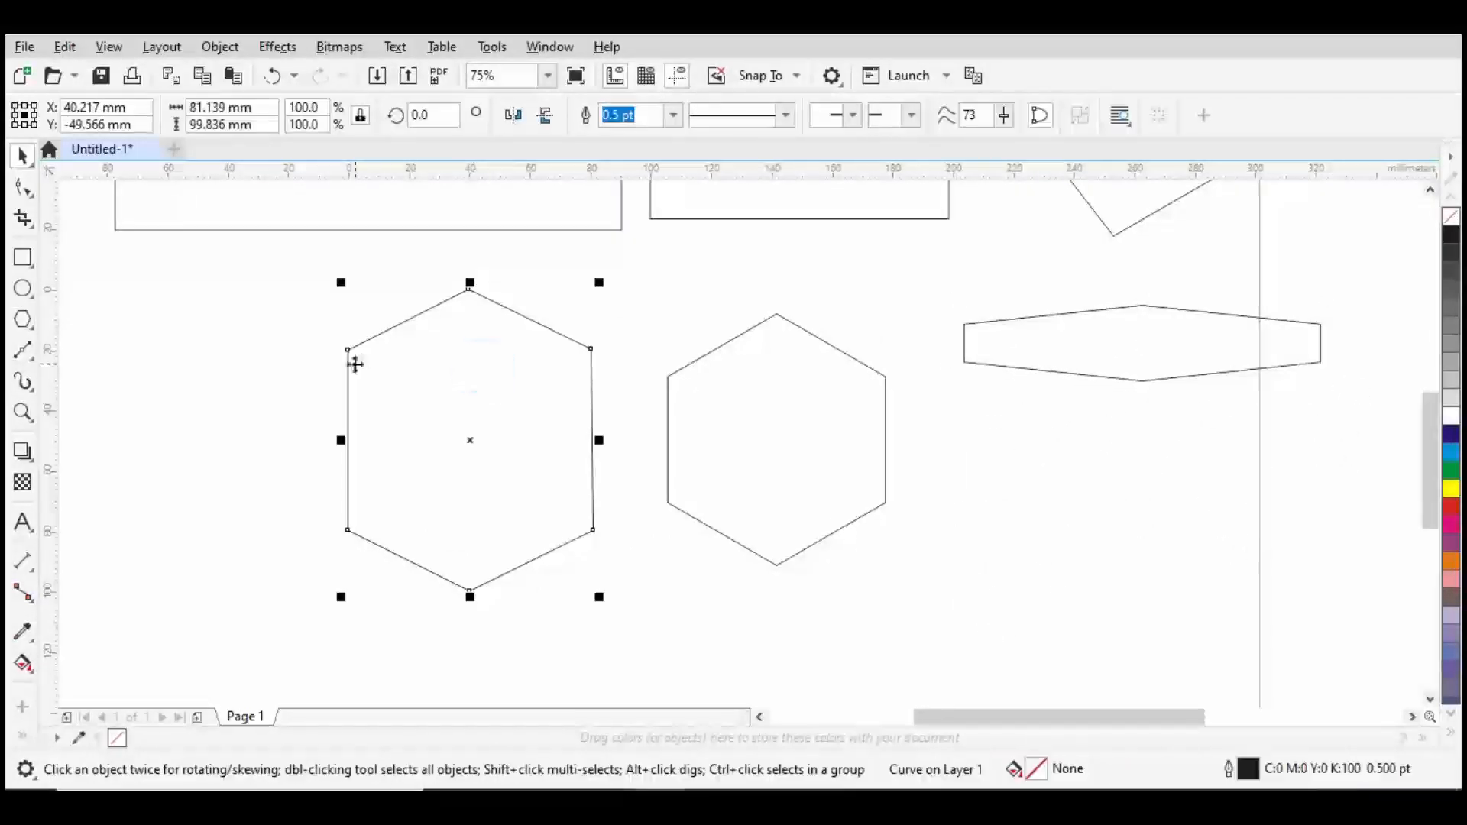
drag(312, 177, 350, 349)
drag(469, 298, 468, 290)
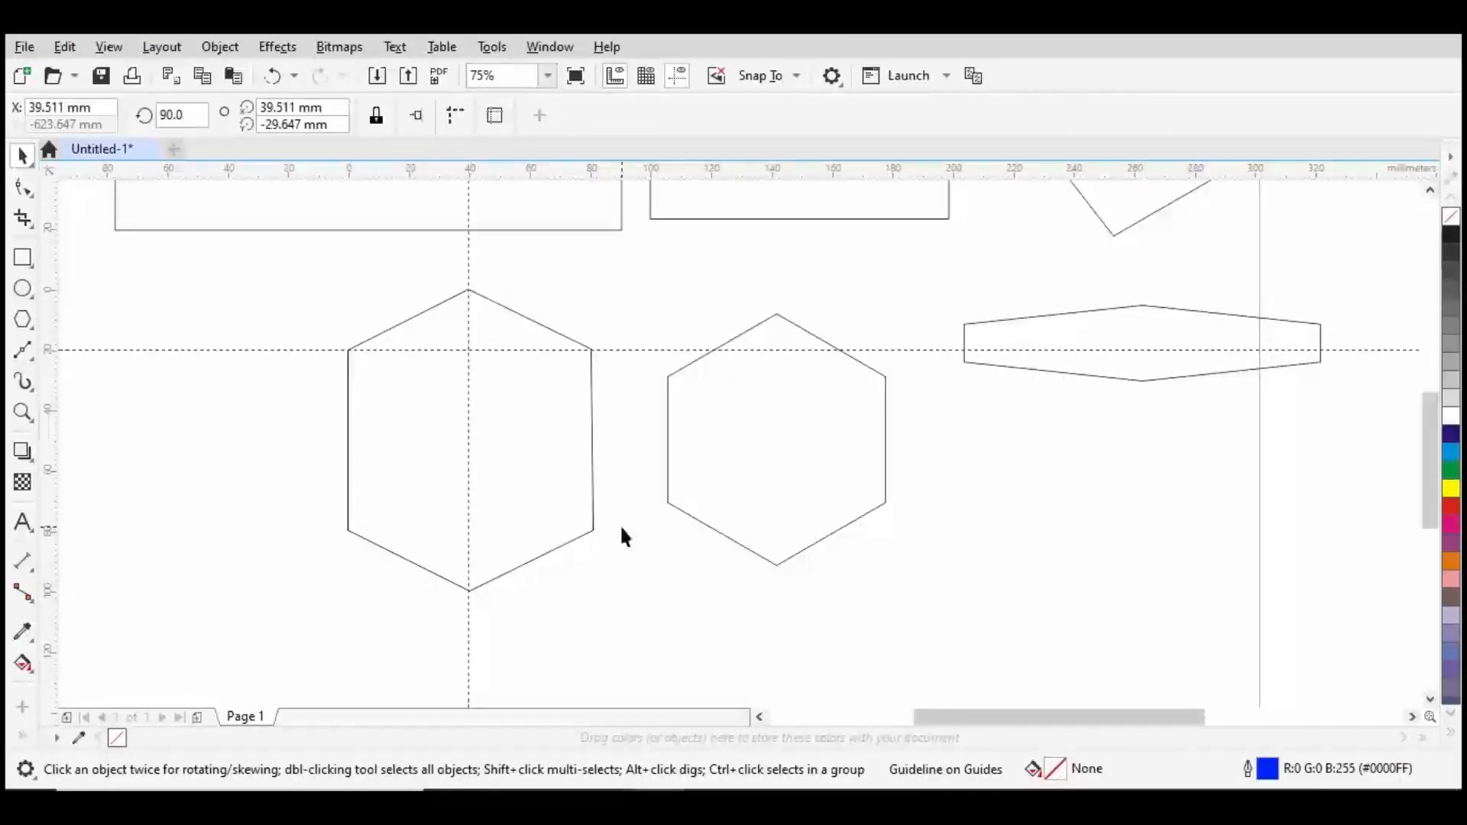
drag(502, 167, 595, 533)
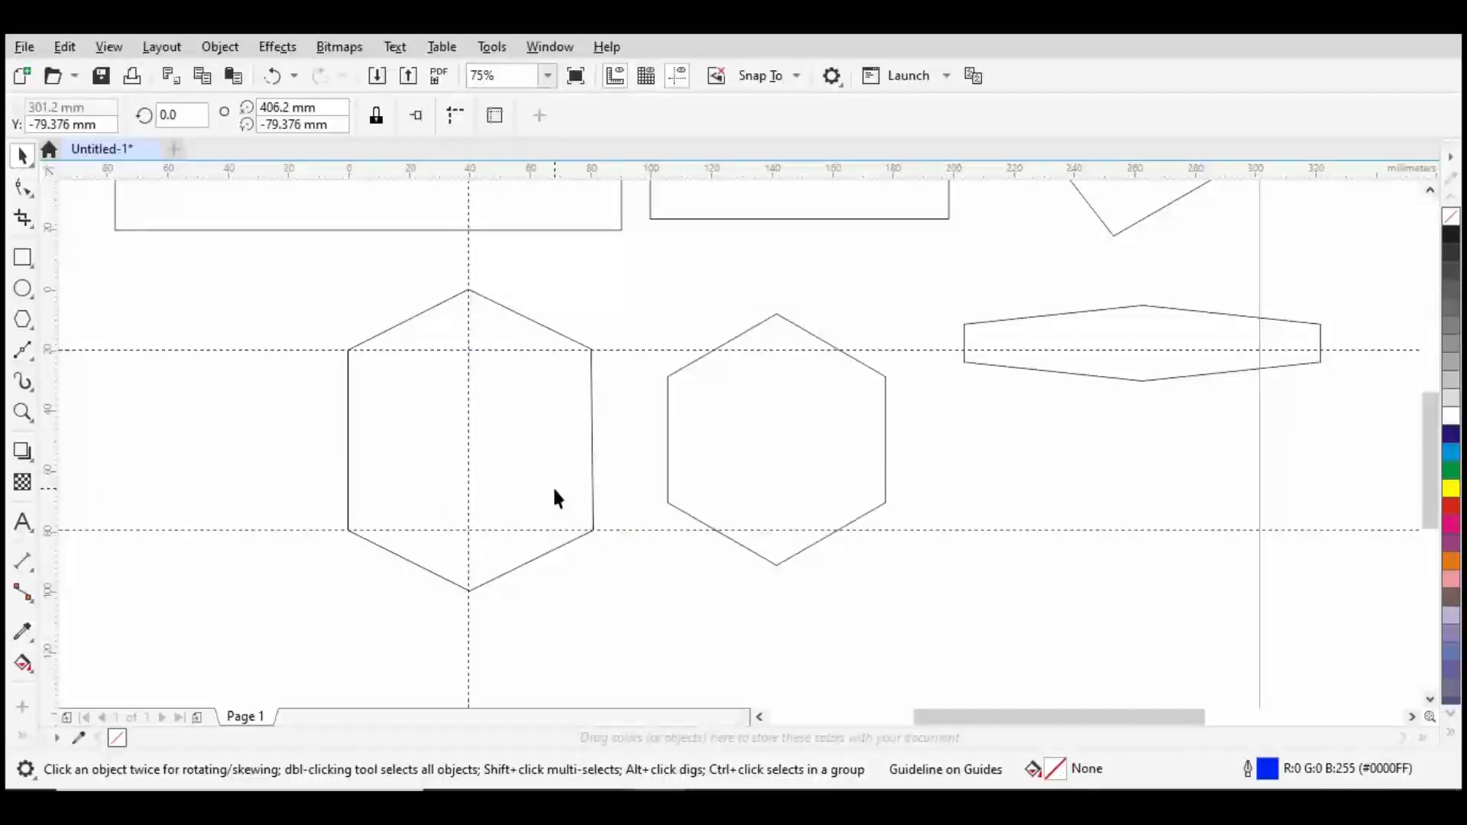
Step: Delete the three guidelines crossing the Bézier hexagon
click(508, 529)
key(ctrl+a)
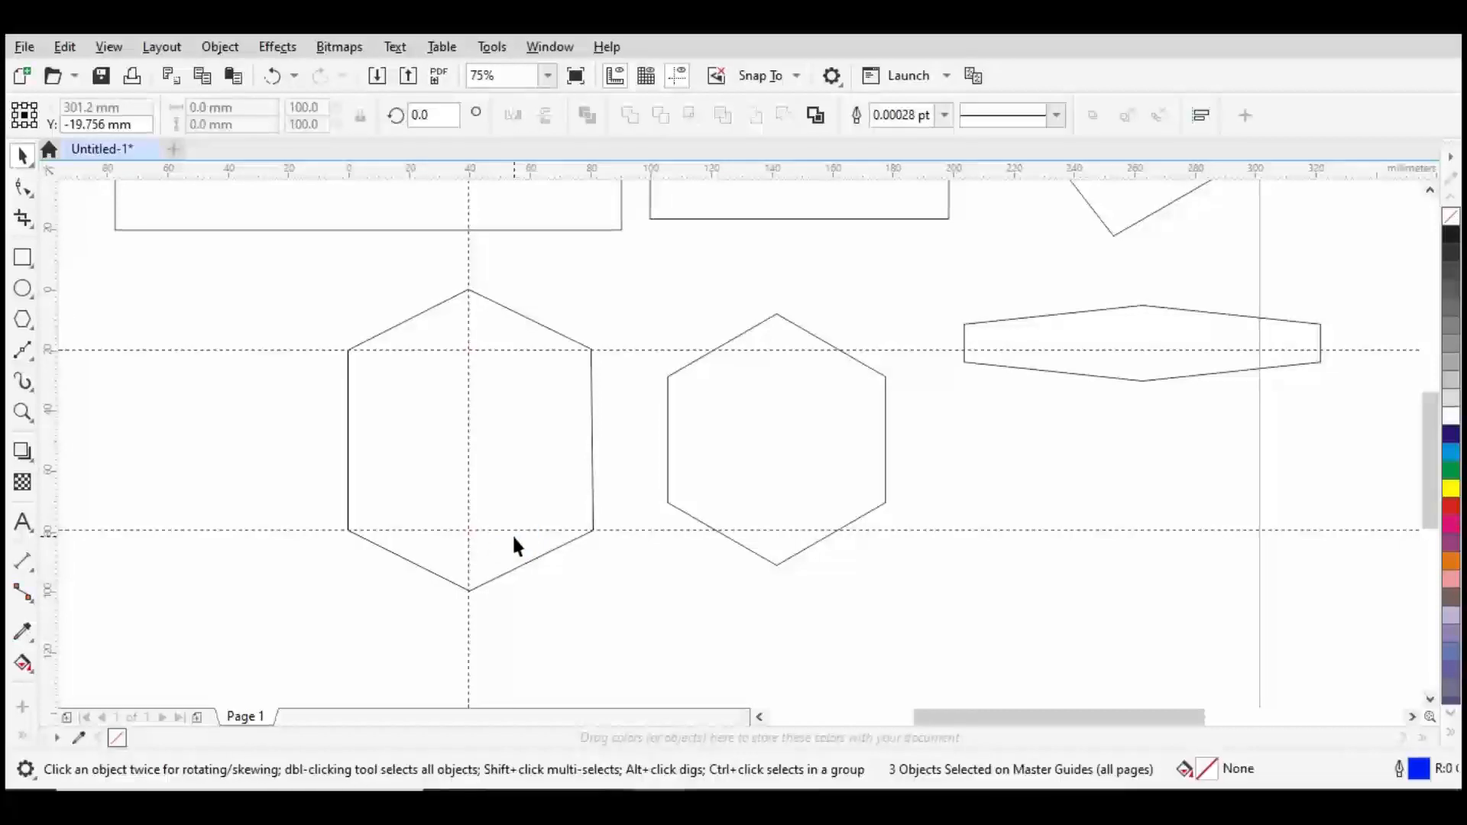
key(Delete)
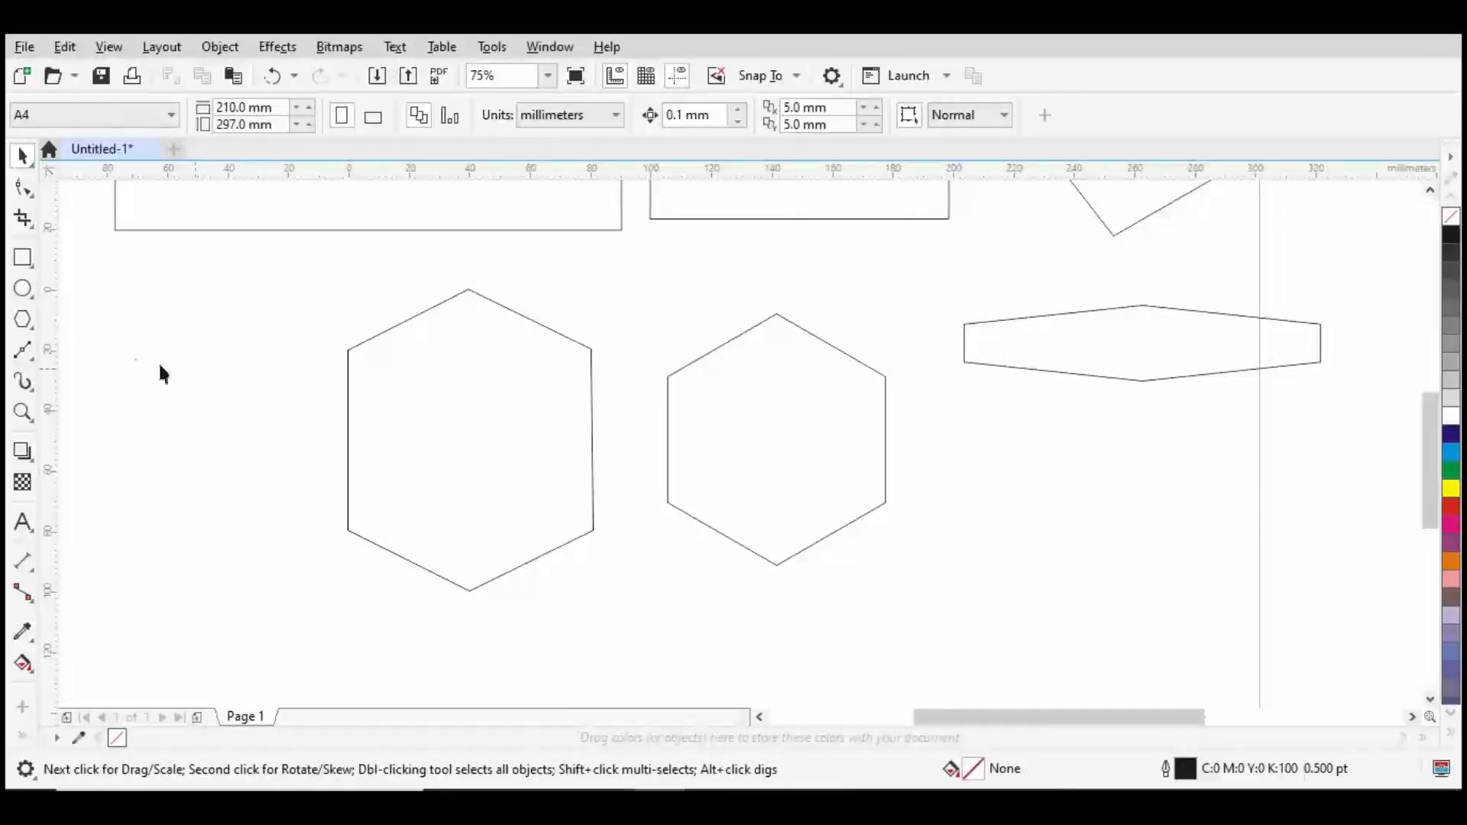
Step: Draw a smaller six-sided polygon about 55 mm high inside the middle hexagon and align both on their horizontal and vertical centers
click(31, 322)
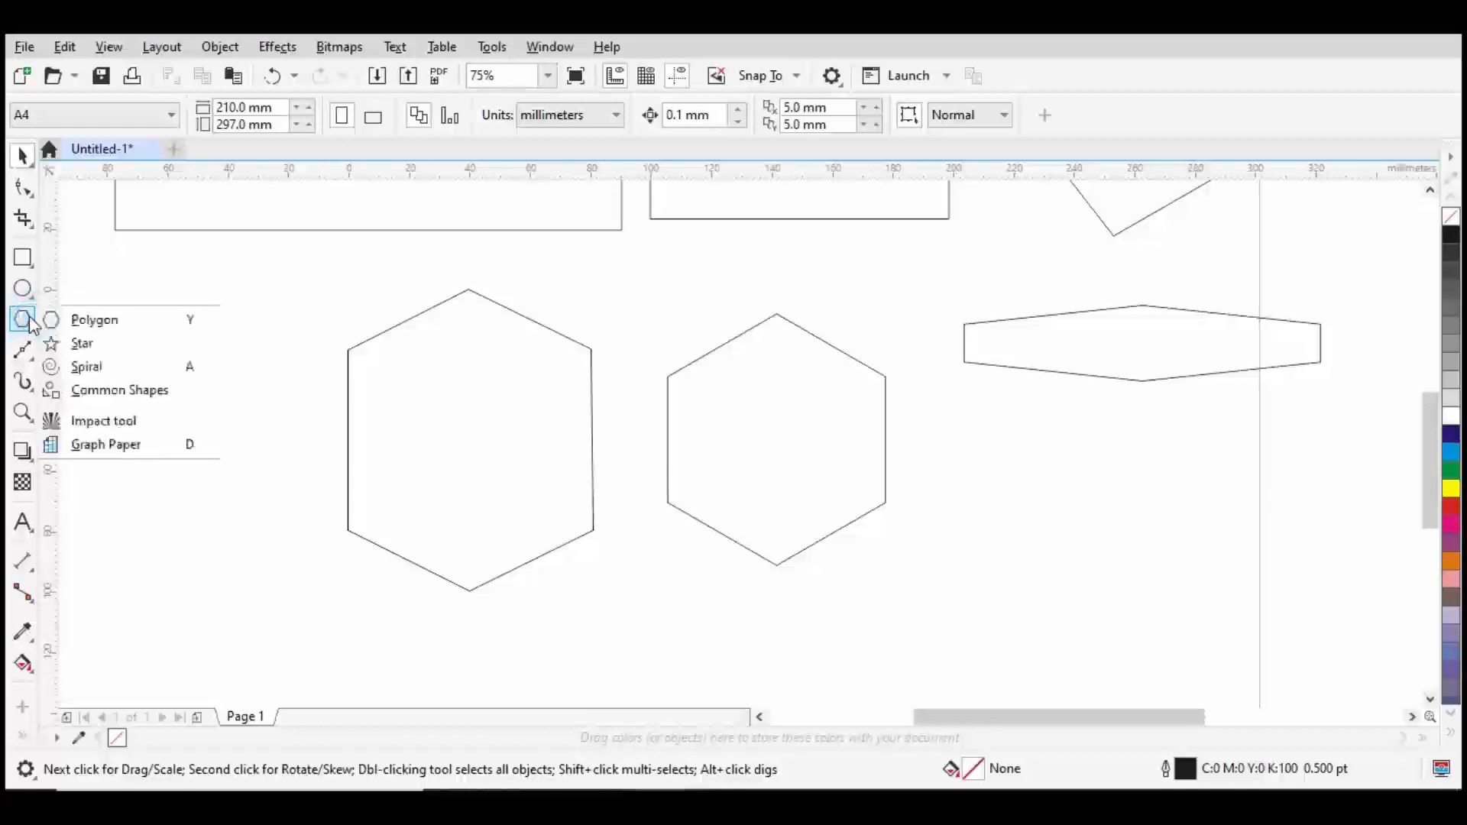
click(126, 319)
drag(716, 343, 874, 524)
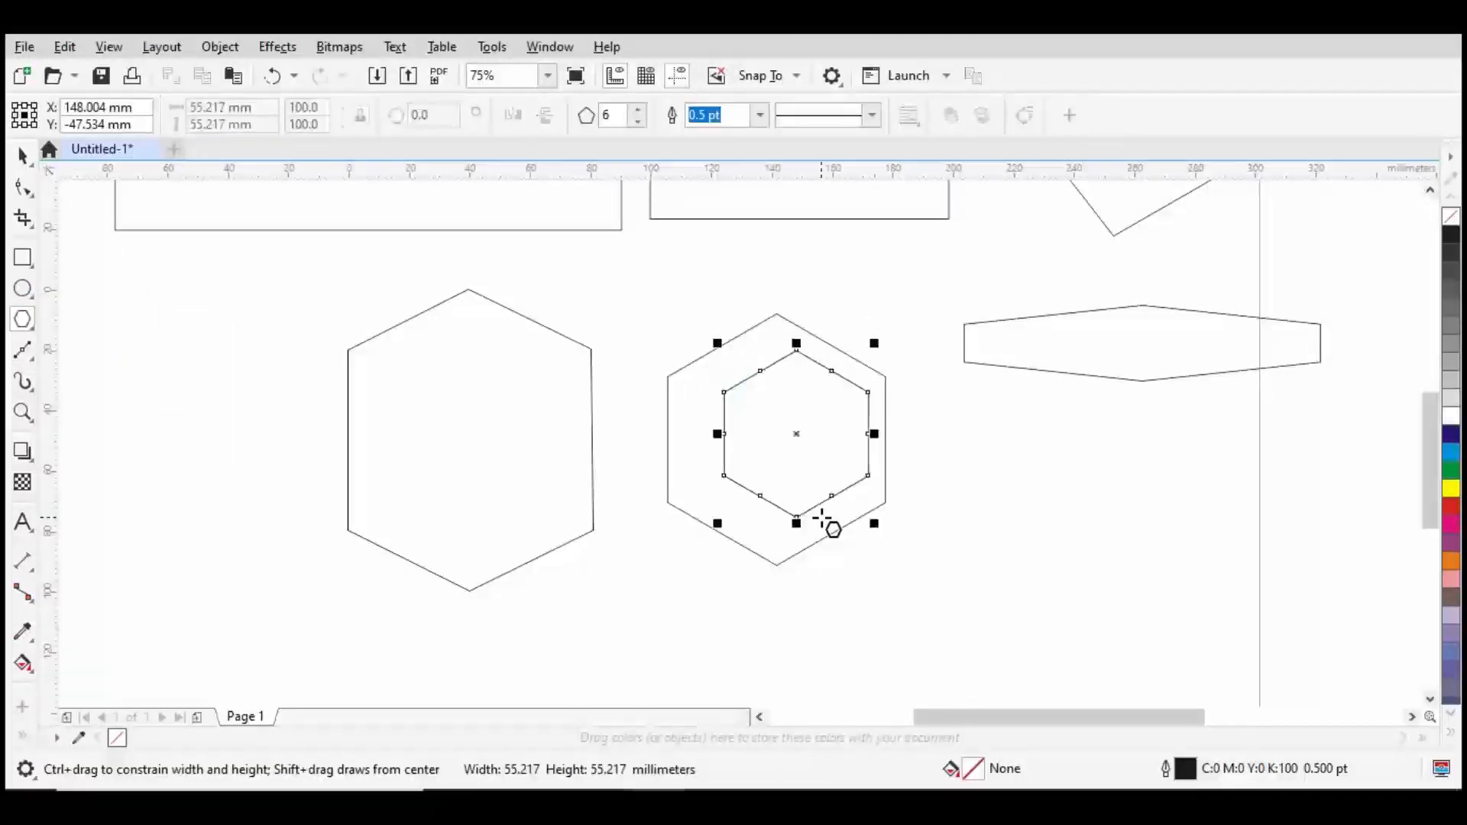
key(space)
shift+click(688, 413)
key(c)
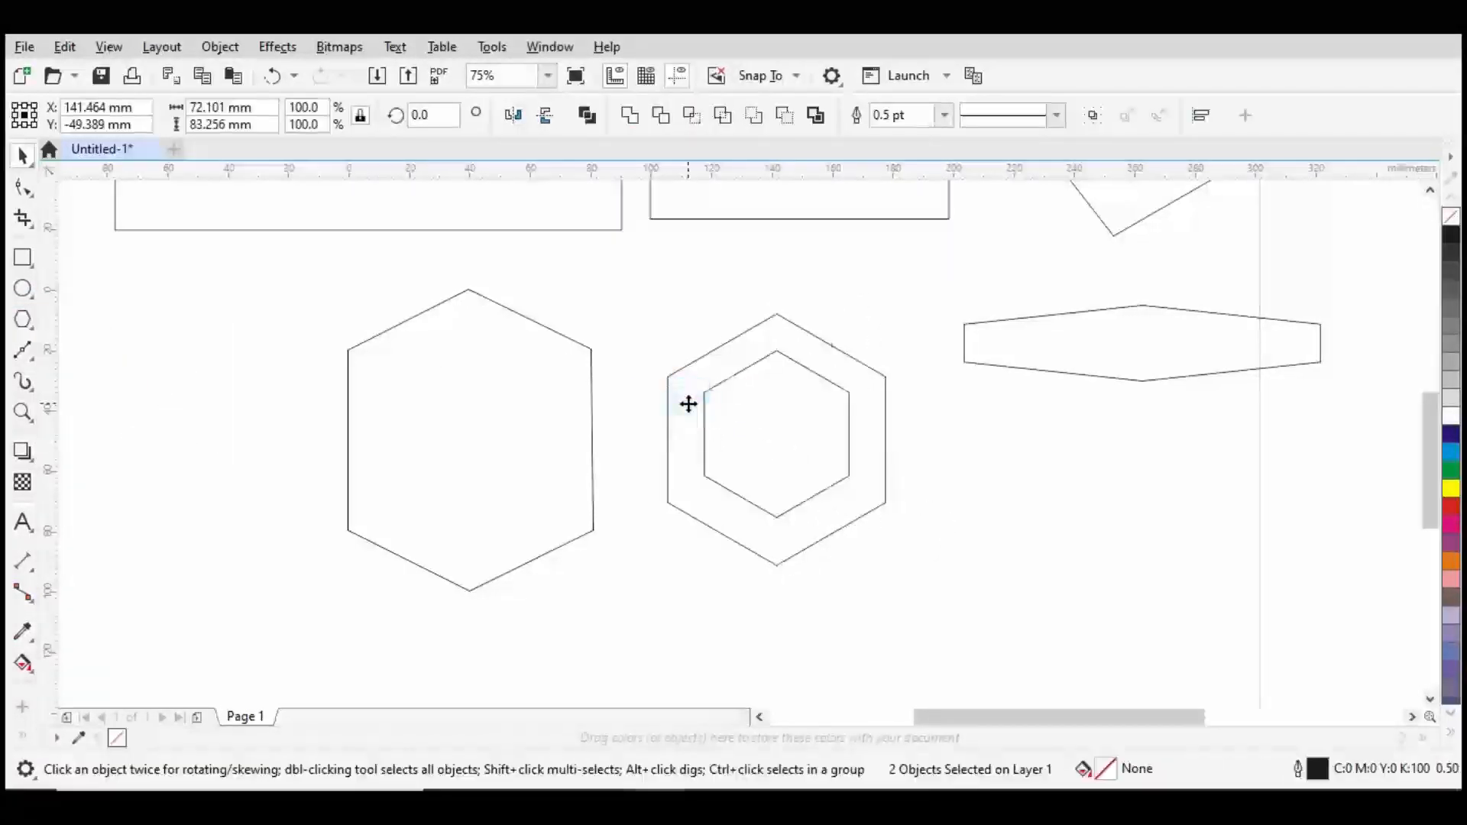
key(e)
key(Escape)
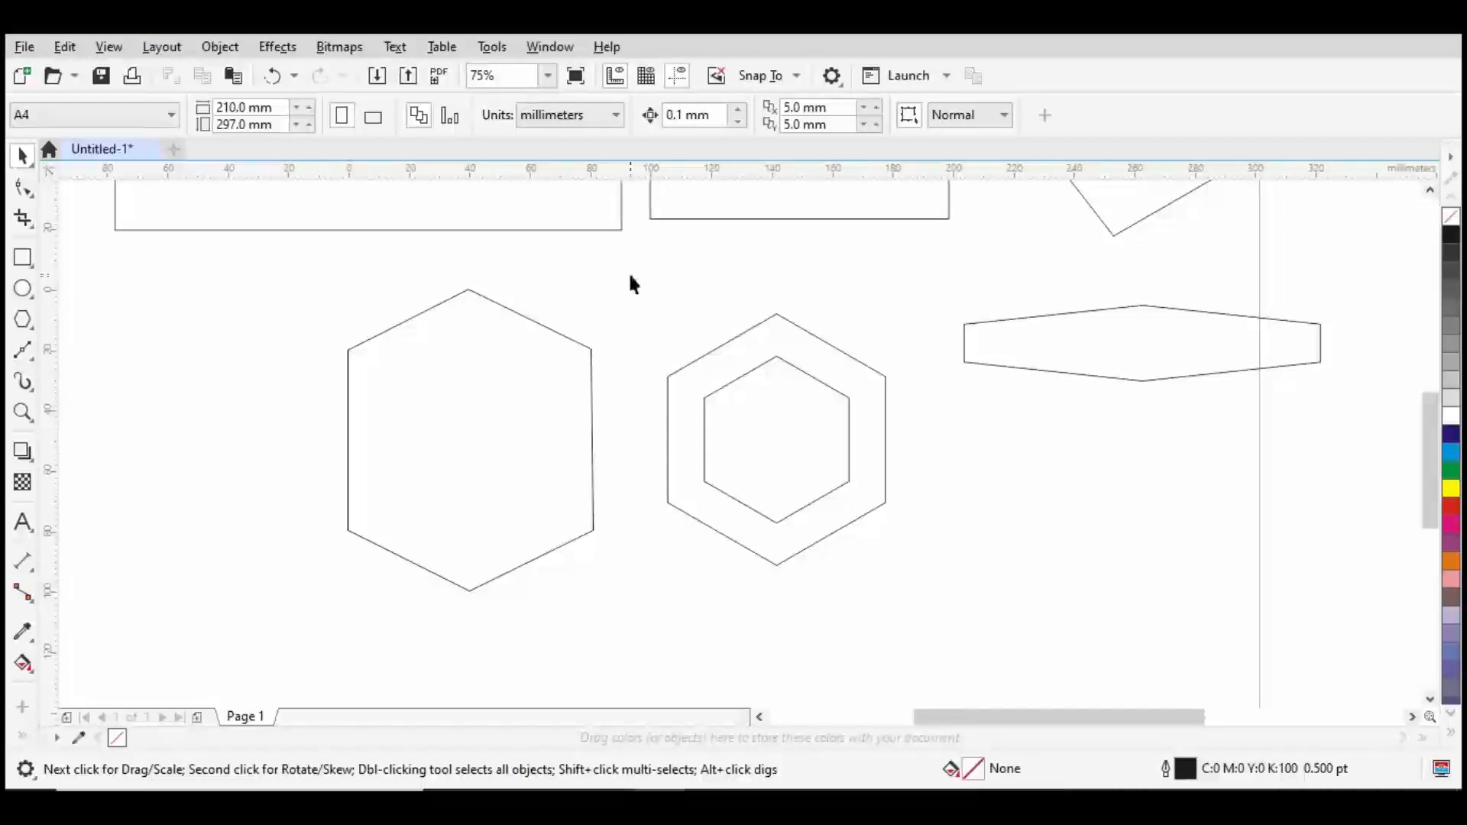
Step: Delete the two concentric hexagons between the Bézier hexagon and the flat polygon
drag(630, 283, 966, 642)
key(Delete)
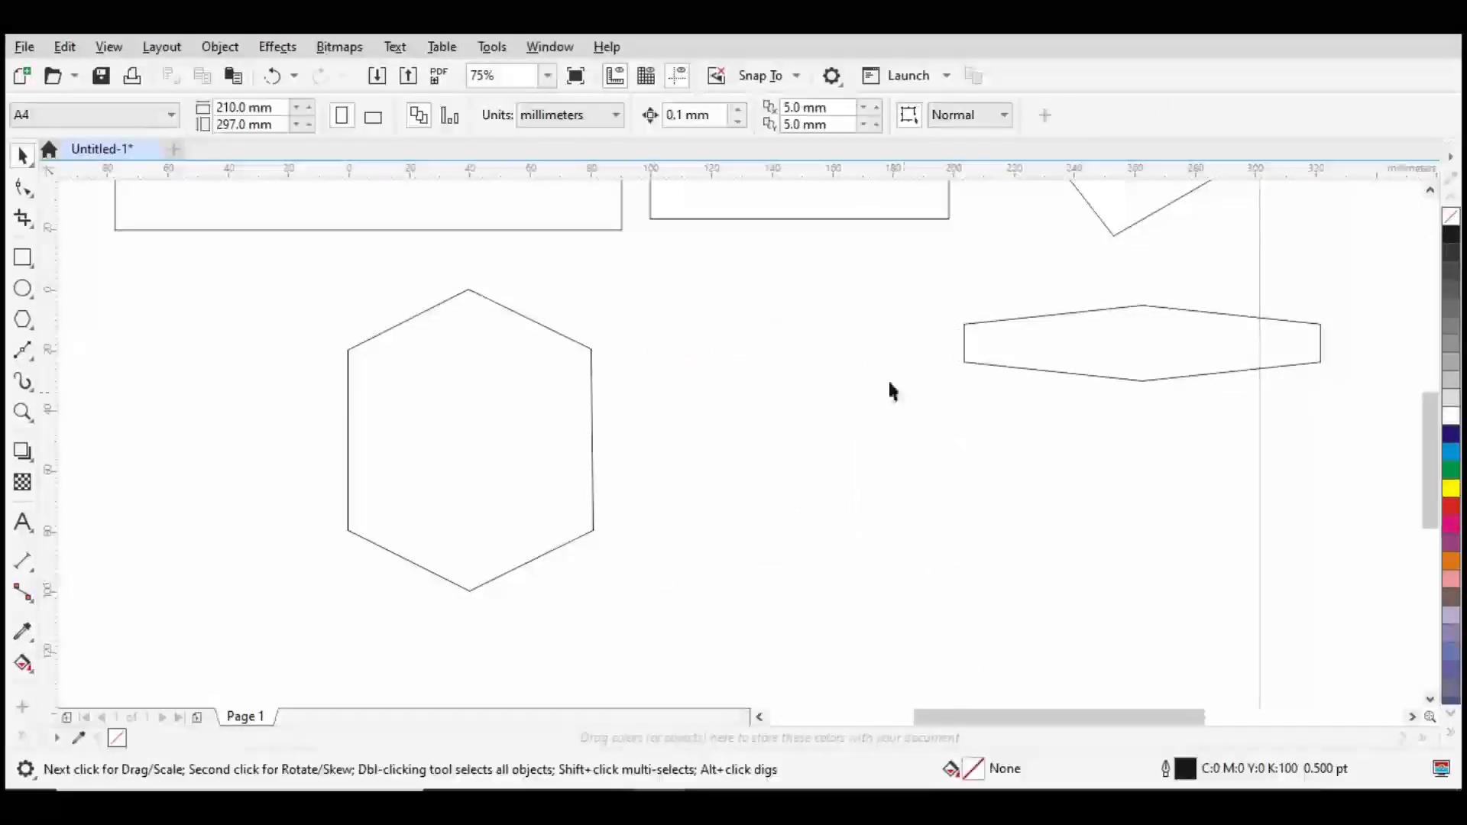
Step: Activate the Pen tool for drawing curves
scroll(889, 391, down, 4)
scroll(698, 388, up, 2)
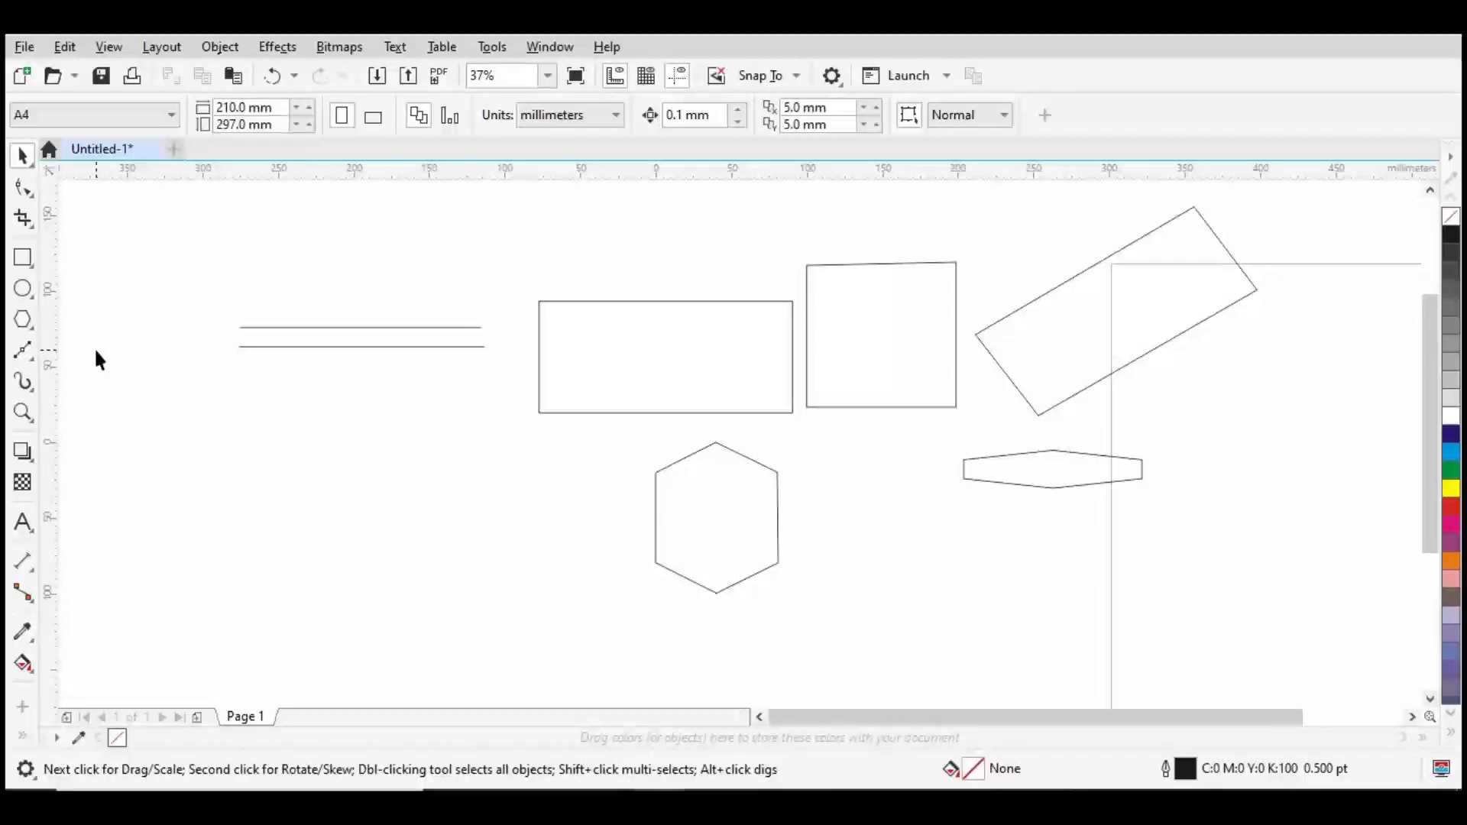
click(29, 356)
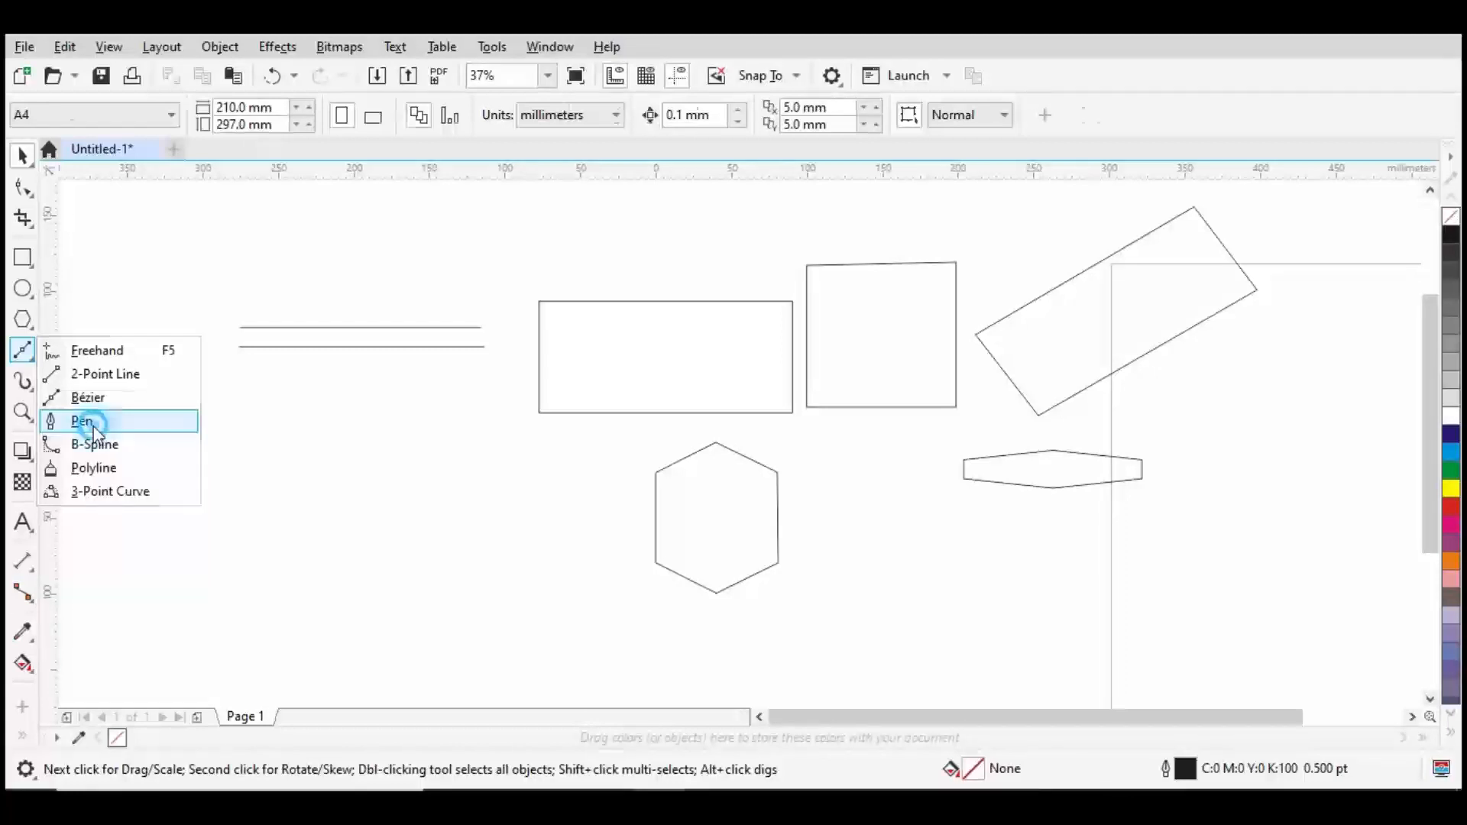
click(82, 421)
scroll(654, 507, down, 3)
scroll(610, 513, up, 1)
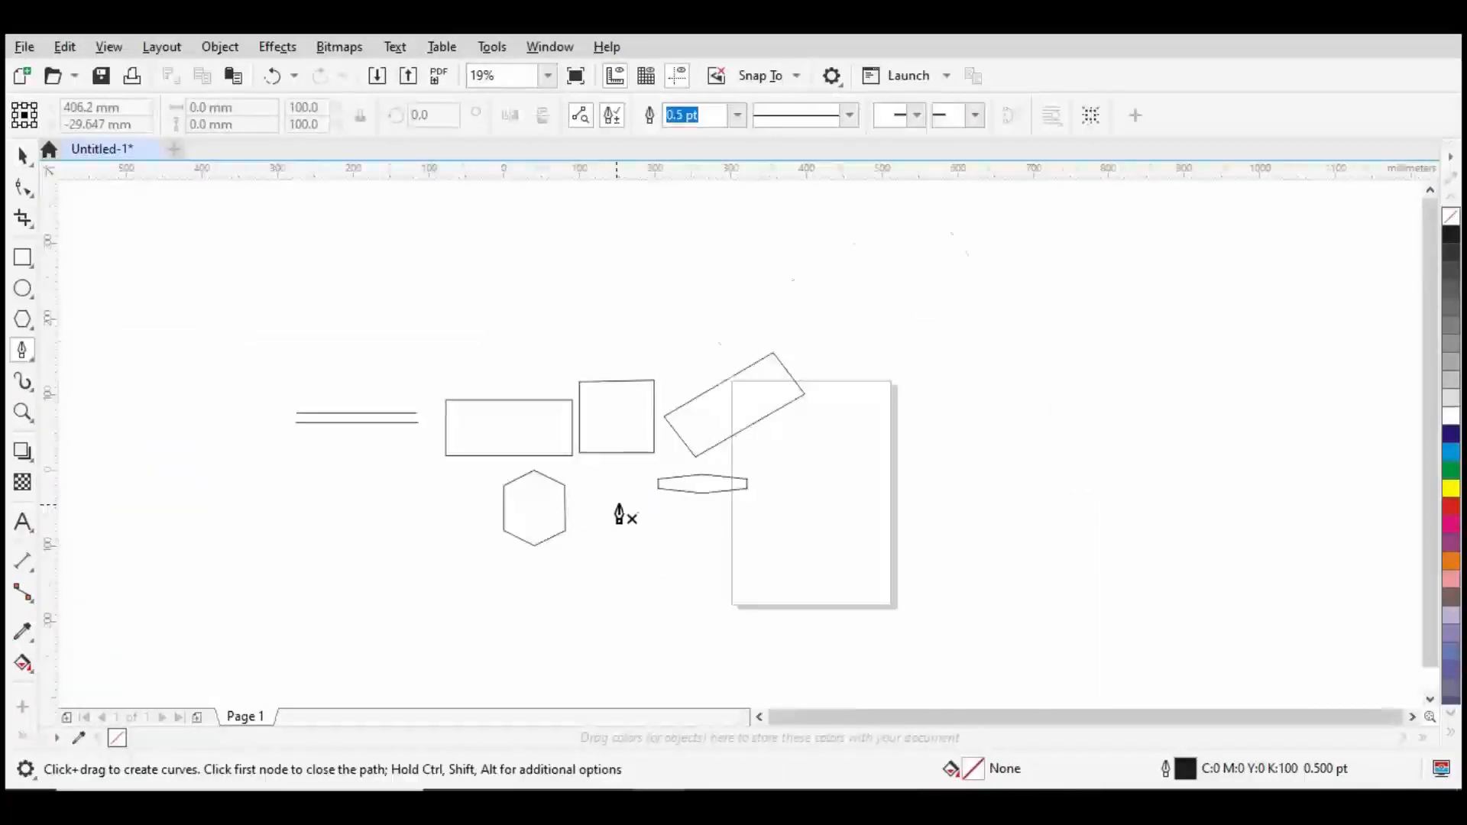
scroll(624, 507, up, 5)
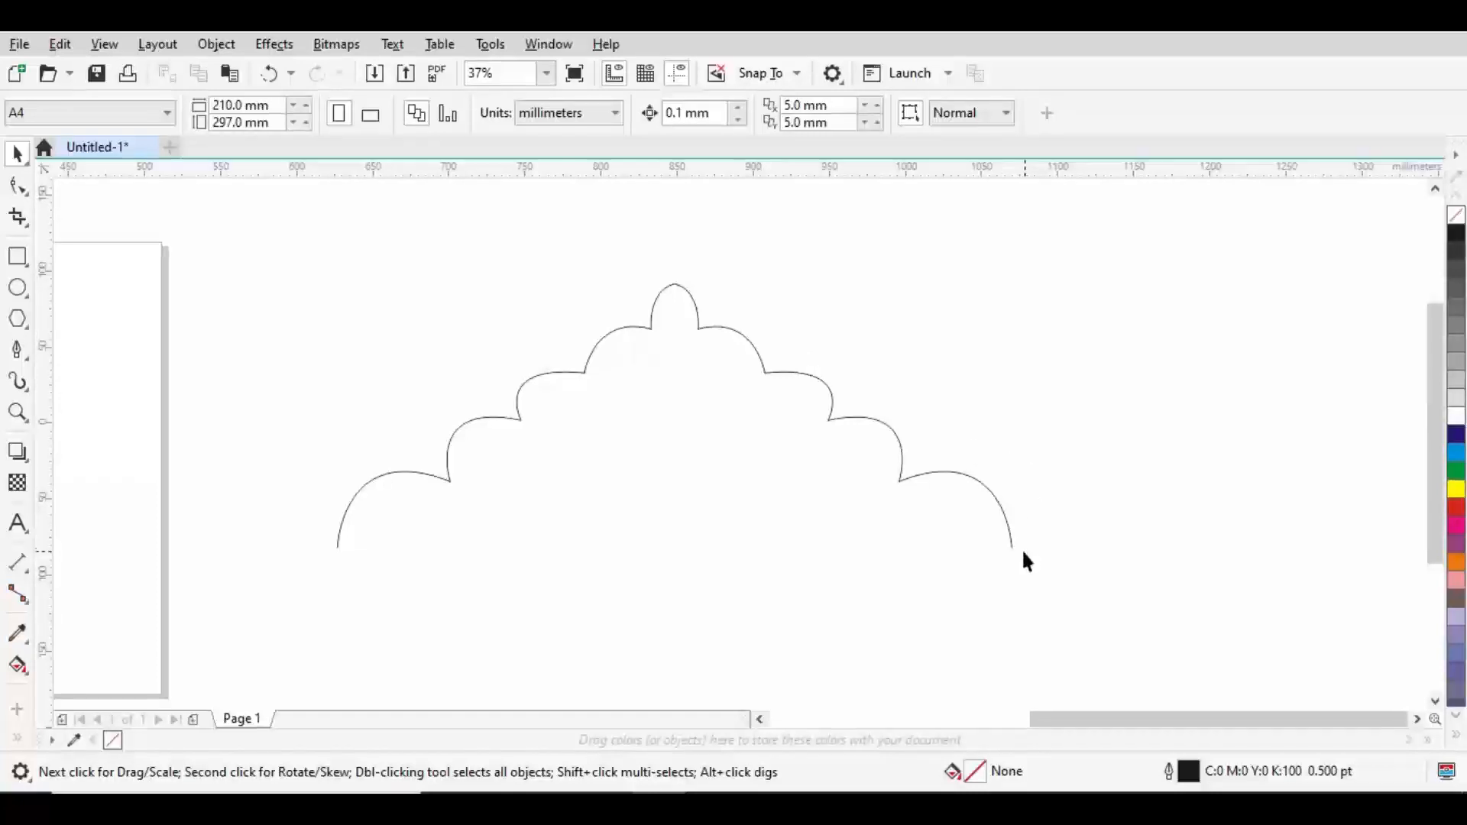
Step: Examine the scalloped arch outline and compare it with the straight-line shapes drawn earlier
drag(586, 466, 644, 486)
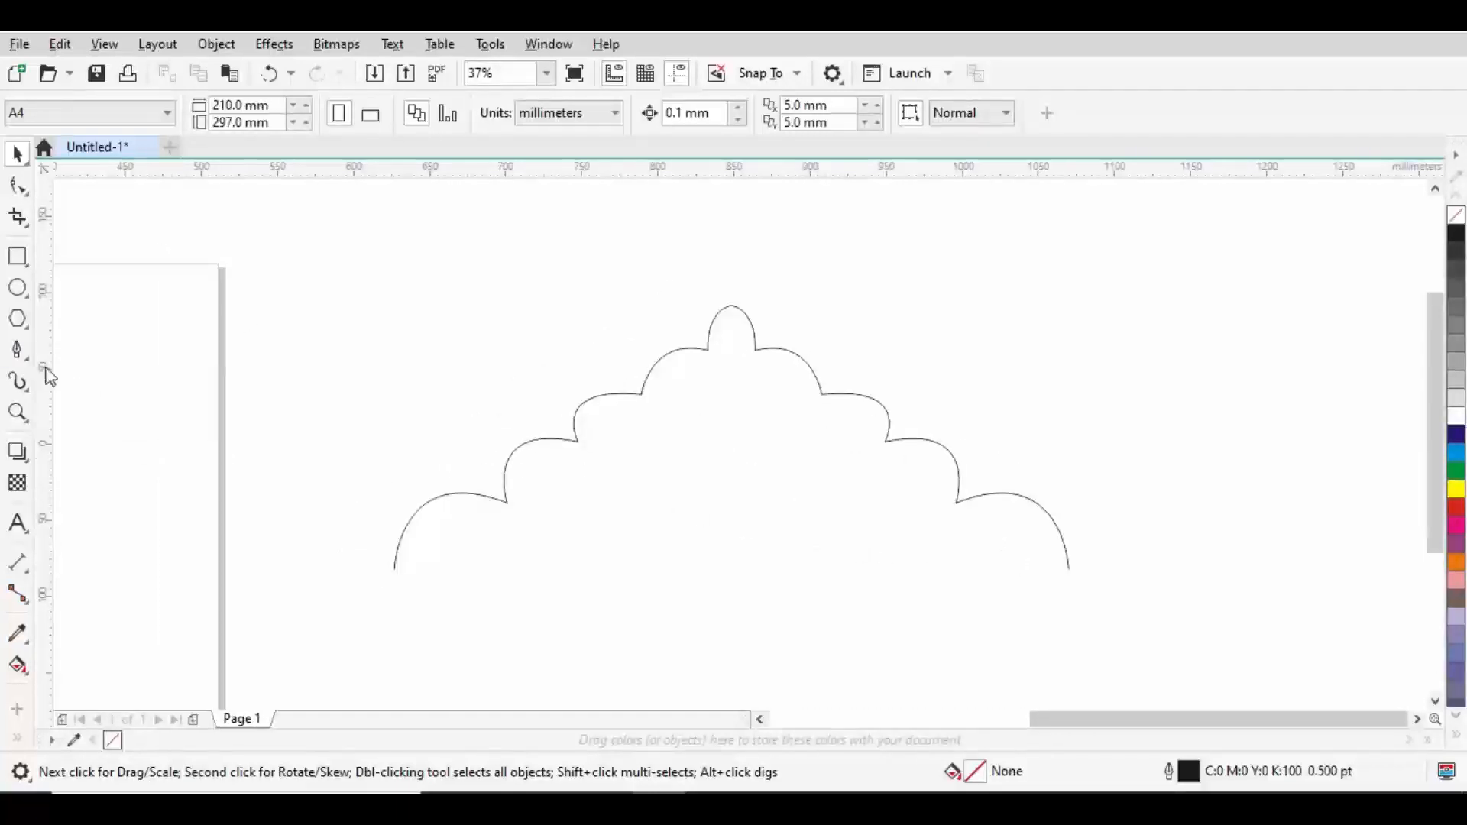
click(1086, 575)
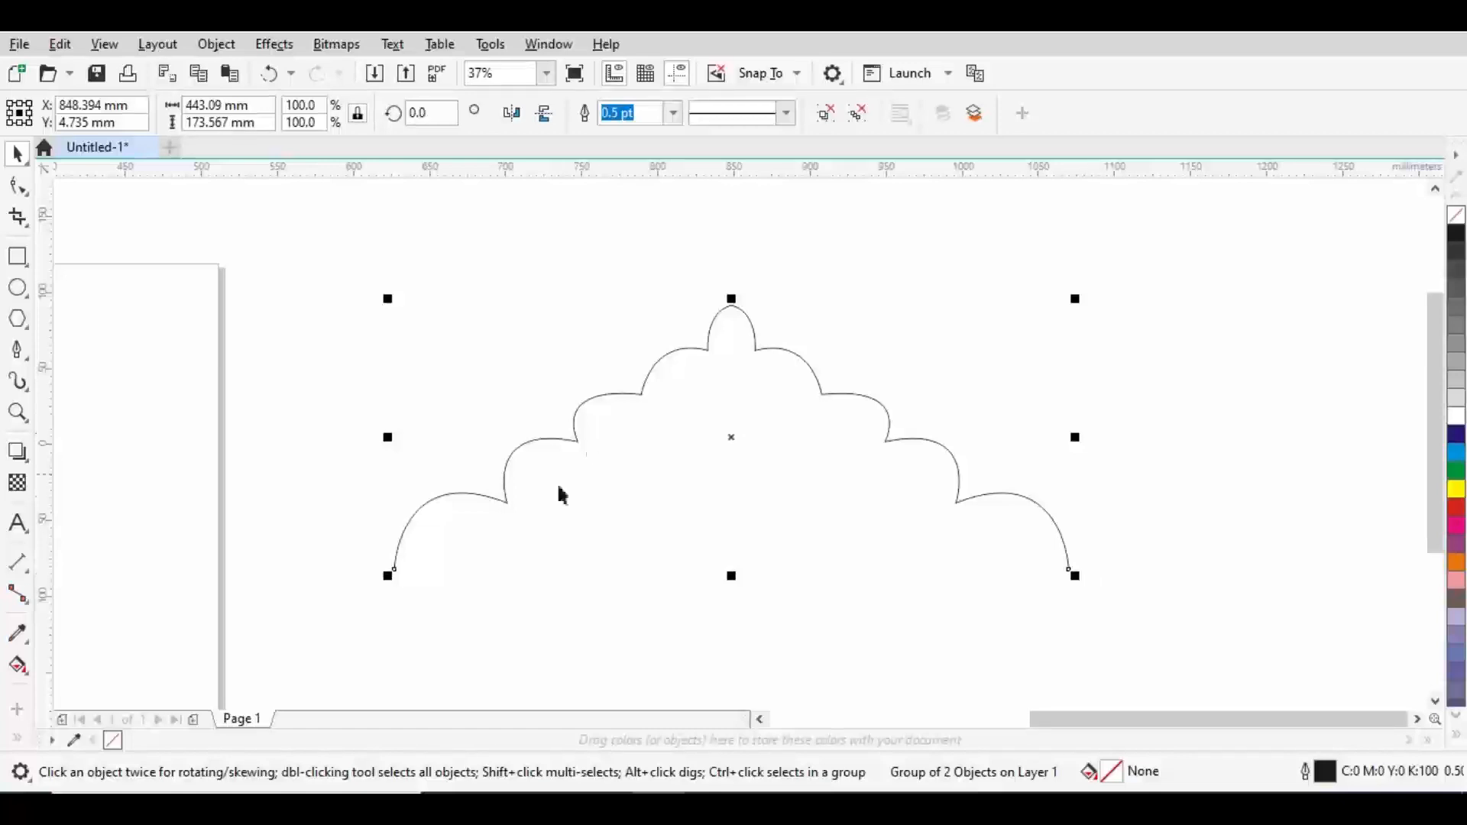
scroll(303, 473, left, 5)
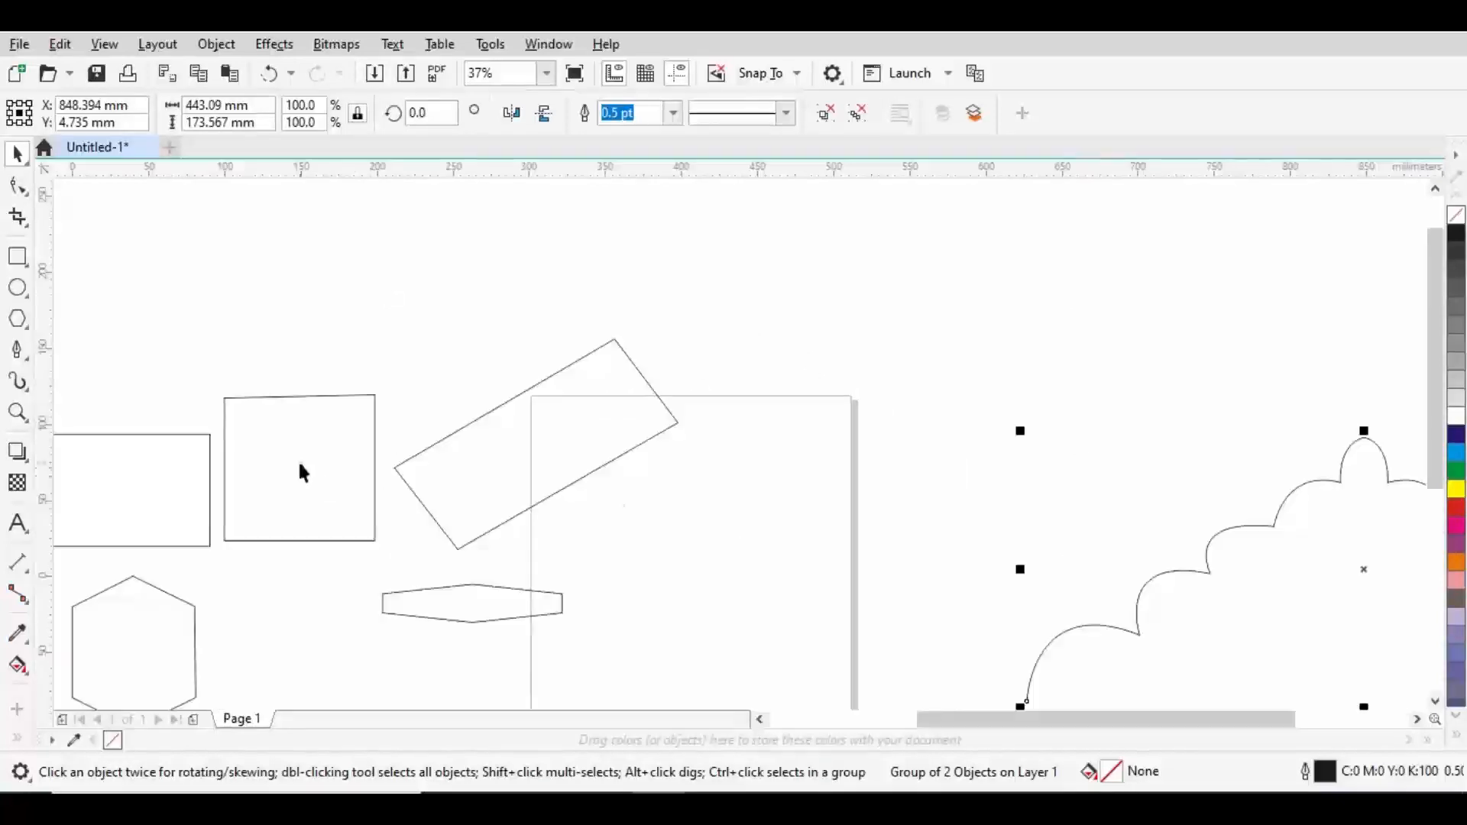
scroll(573, 429, down, 3)
scroll(527, 458, up, 3)
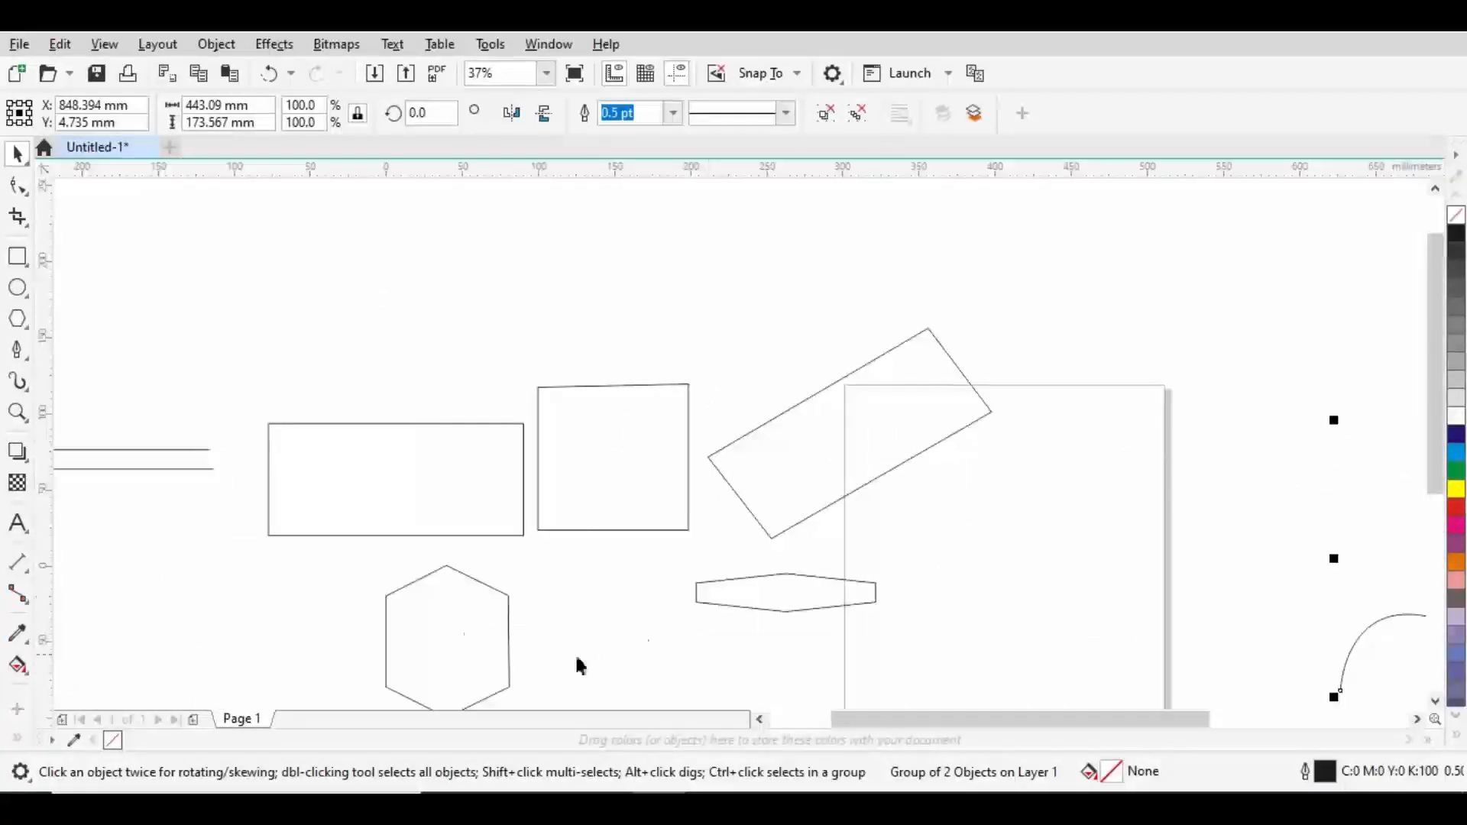
scroll(578, 666, down, 3)
scroll(484, 589, up, 3)
click(22, 353)
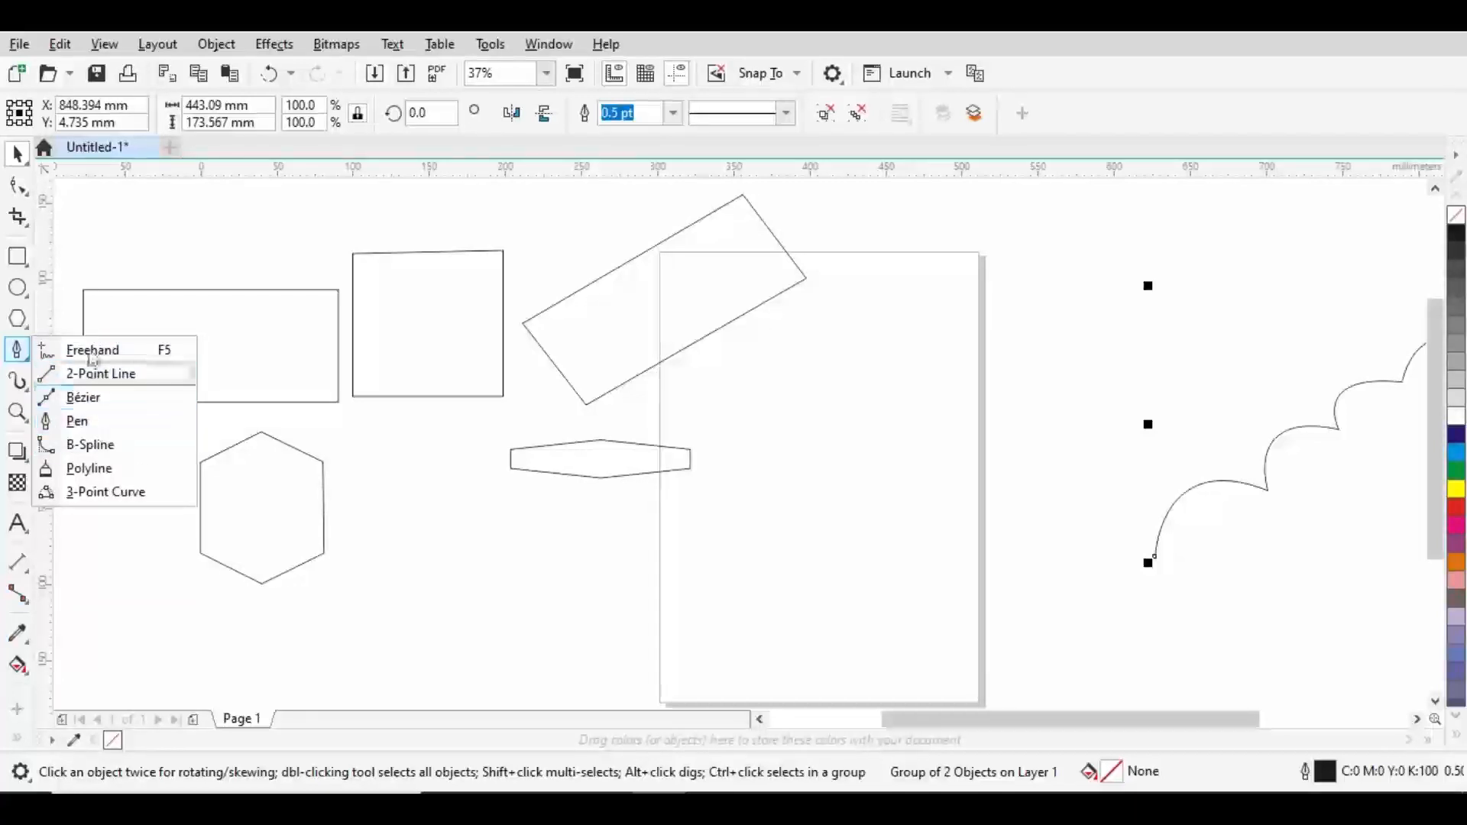
scroll(482, 378, down, 4)
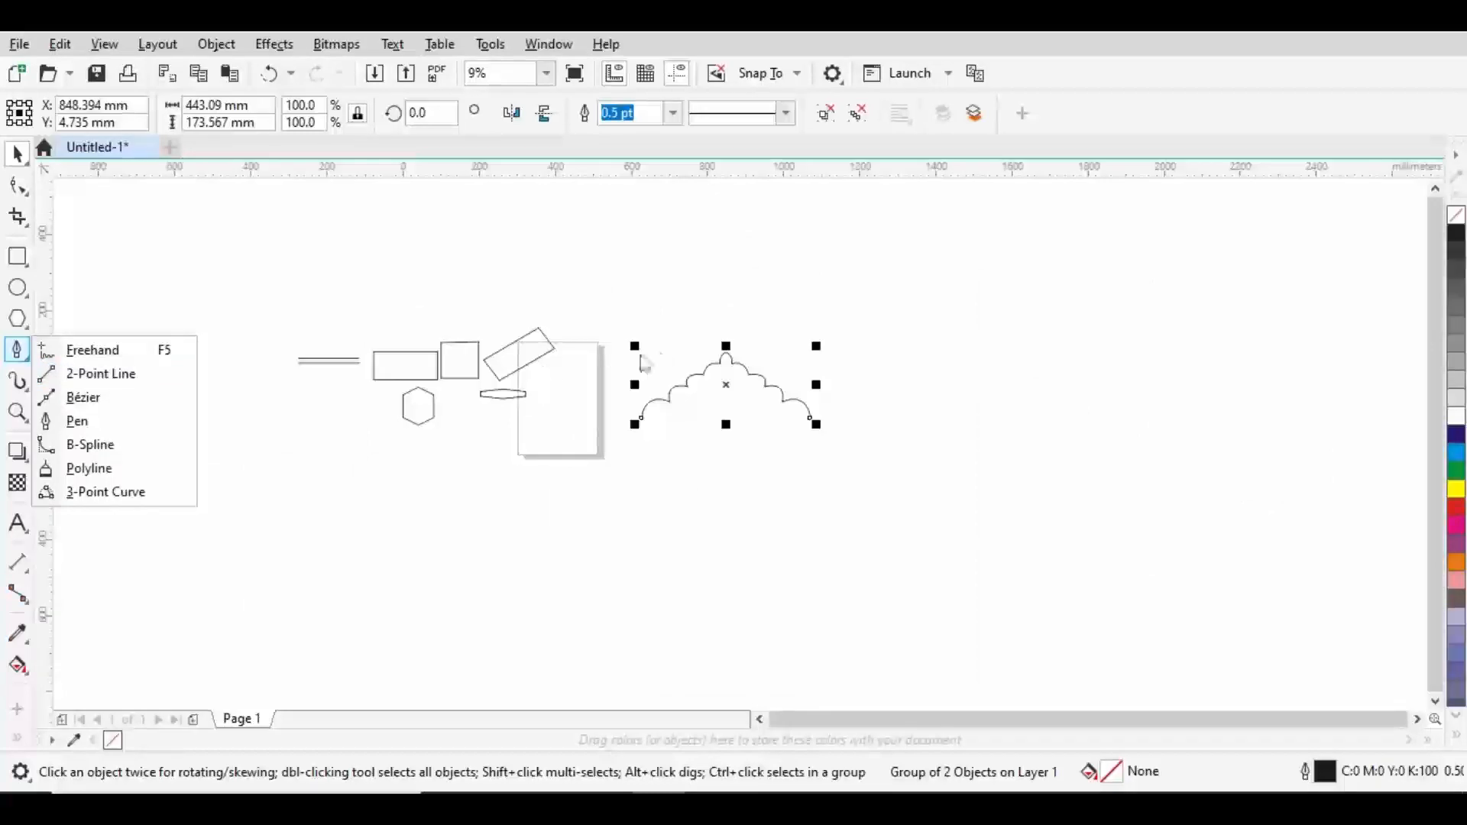
scroll(458, 386, up, 4)
scroll(439, 380, down, 2)
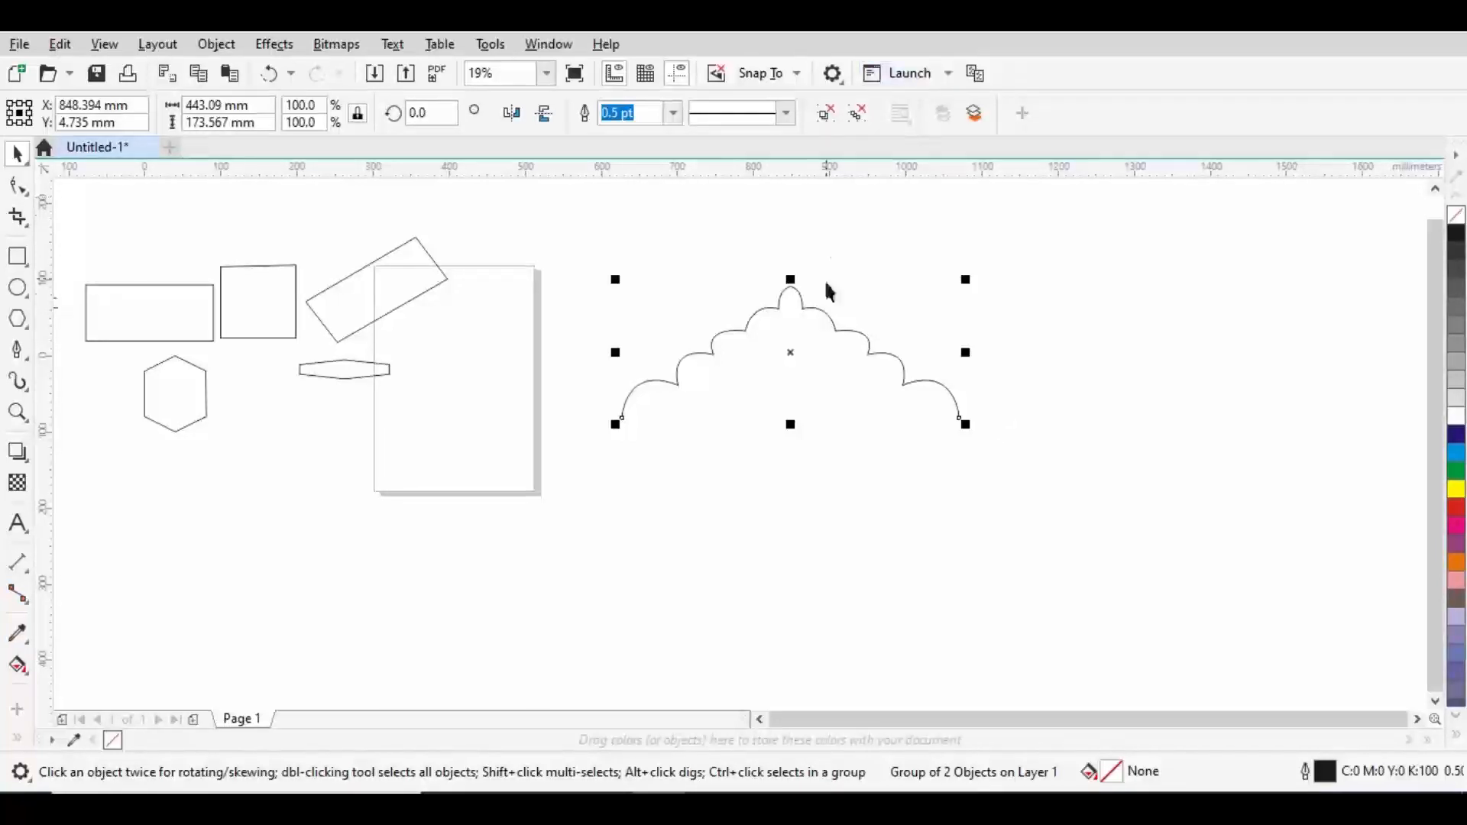
scroll(773, 323, up, 4)
scroll(774, 323, down, 4)
scroll(802, 329, up, 2)
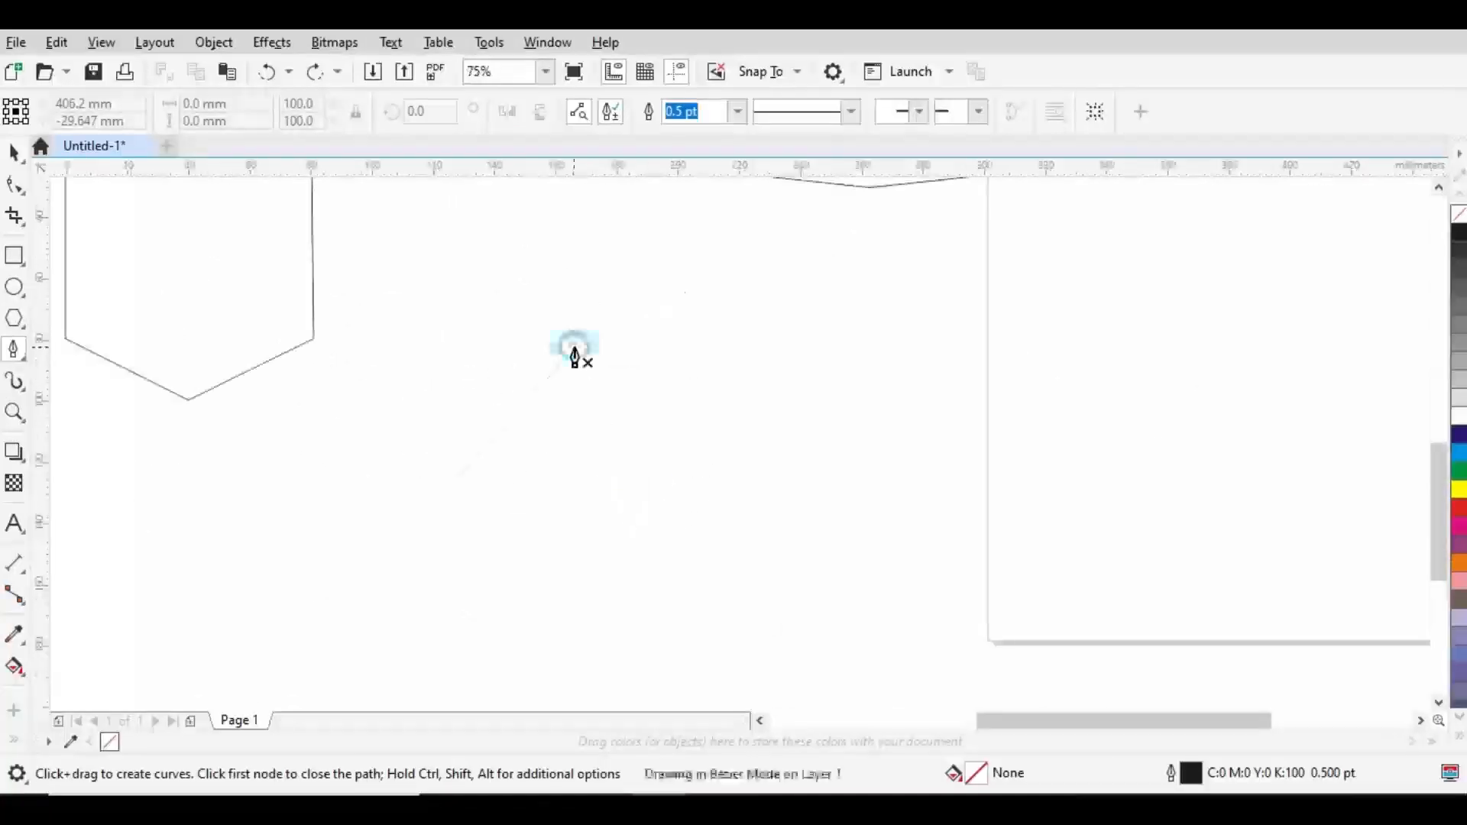
Step: Draw a smooth wave-shaped curve below the hexagon with the Pen tool
click(534, 291)
drag(447, 363, 459, 449)
click(223, 328)
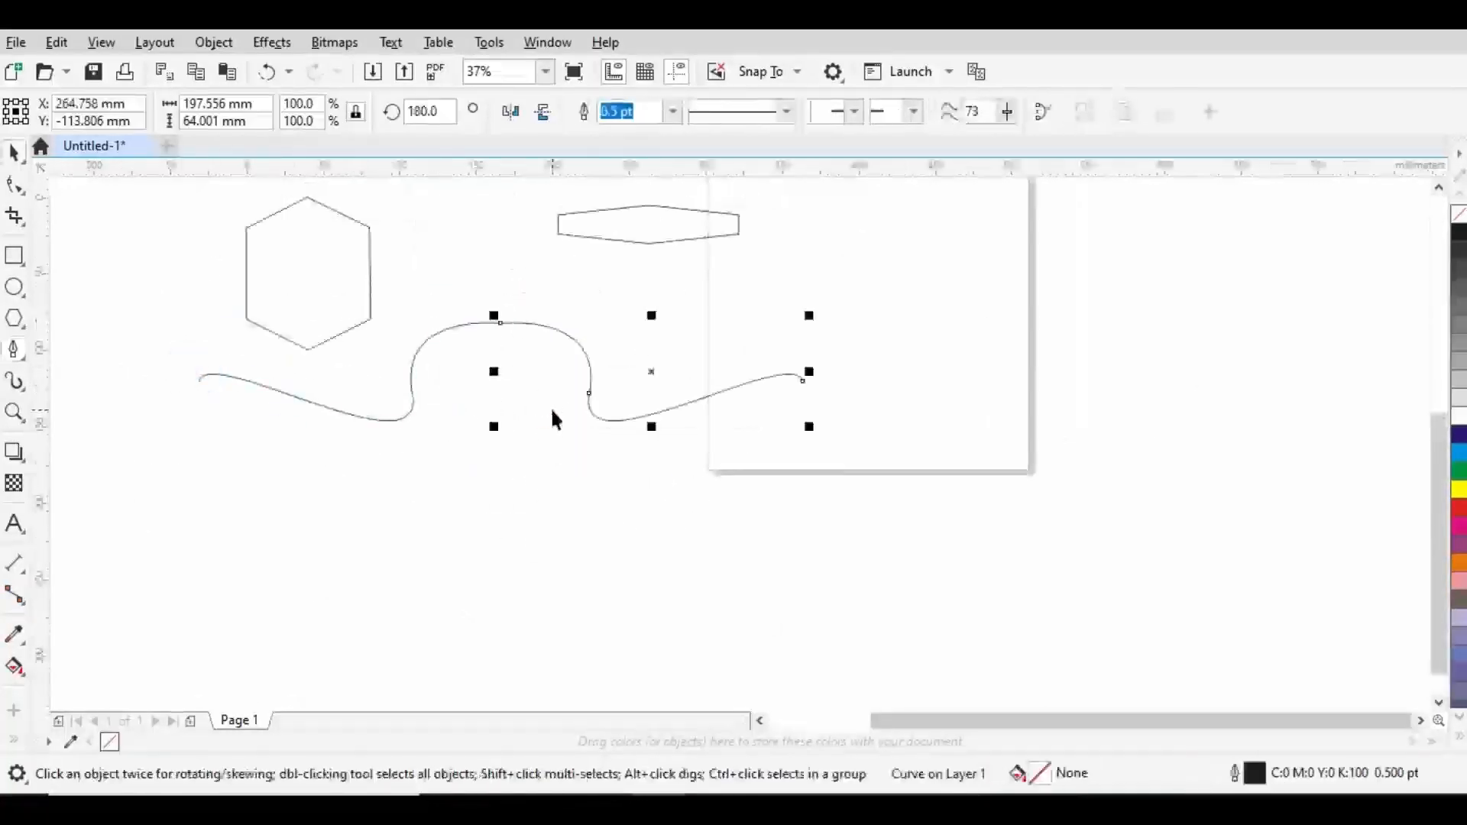
key(Delete)
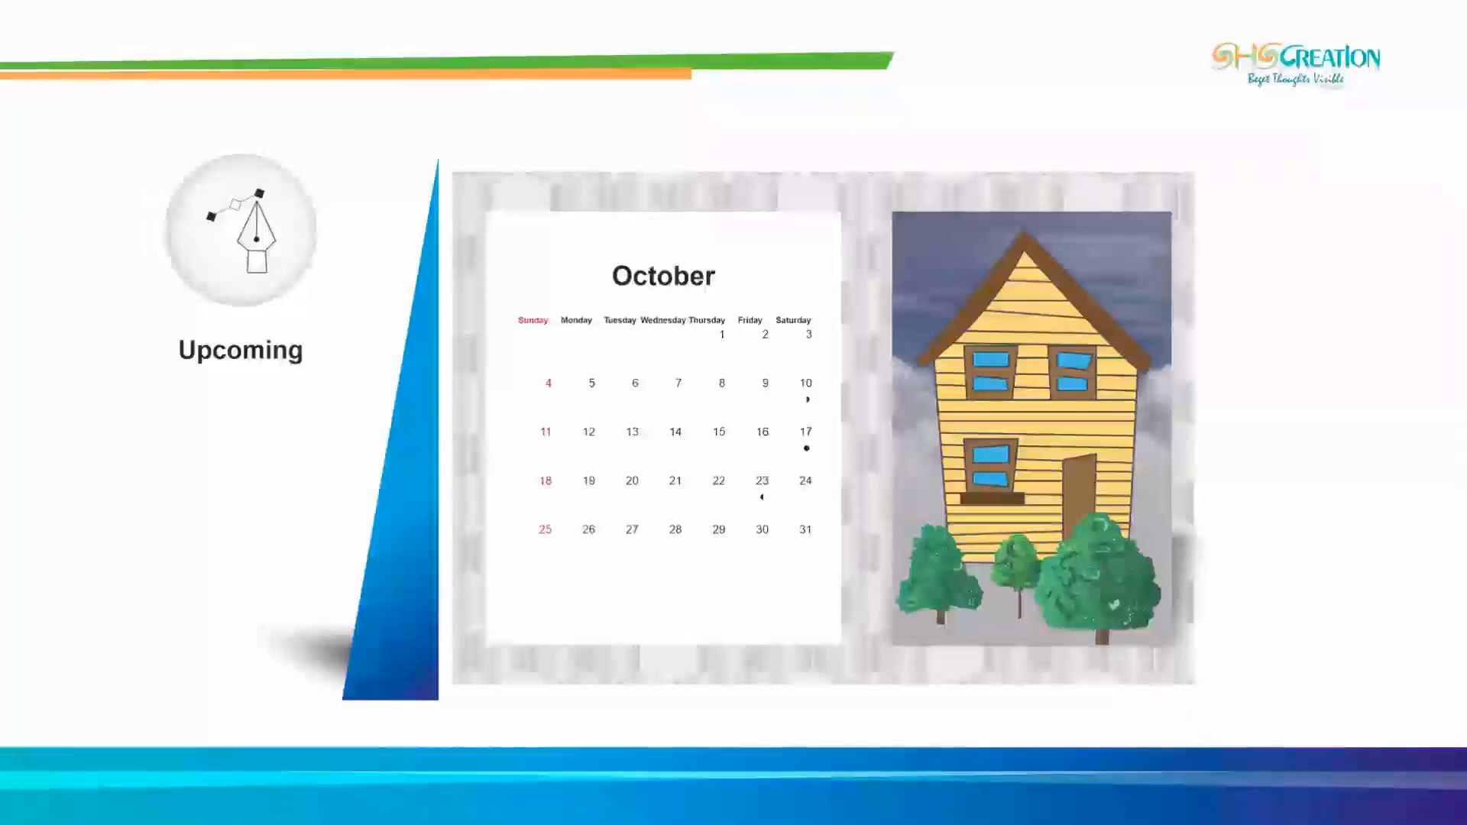